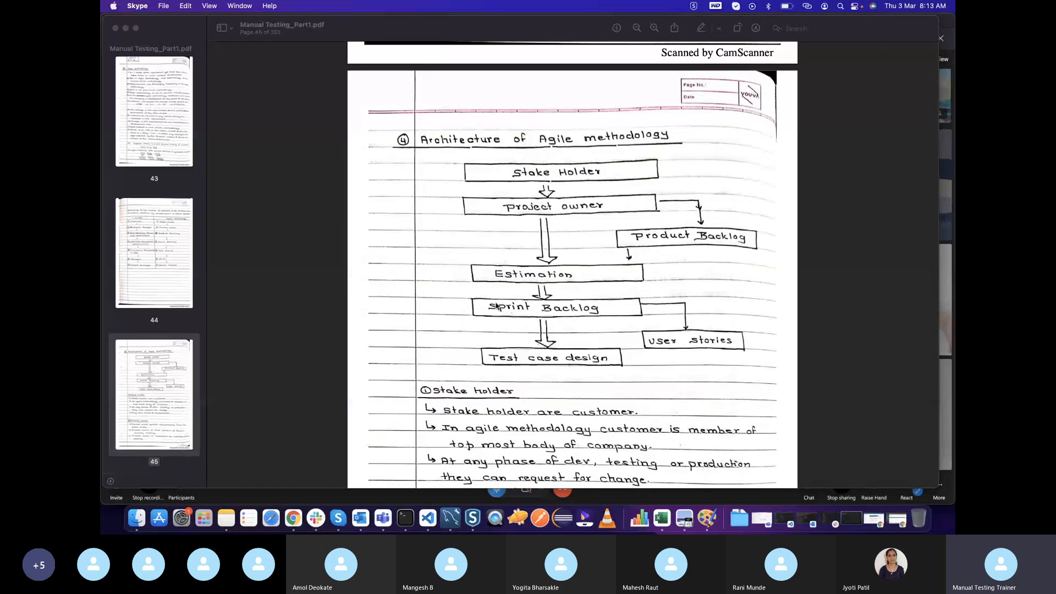
# Switch to Chrome and show the issues in the SUK board backlog
pyautogui.press('super+Tab')
pyautogui.press('super+Tab')
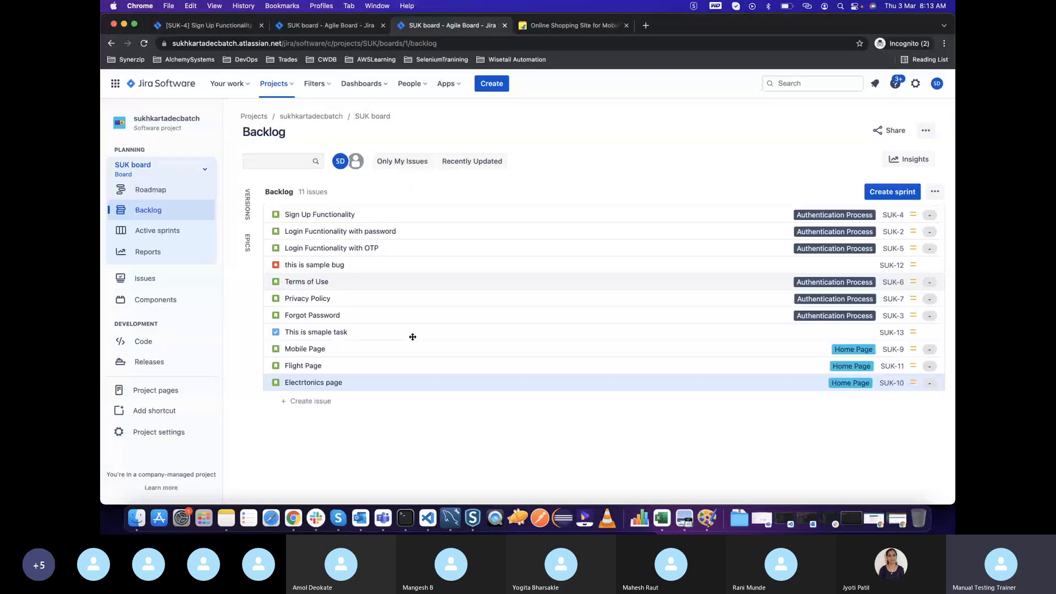
pyautogui.hotkey('ctrl', 'Up')
pyautogui.click(427, 389)
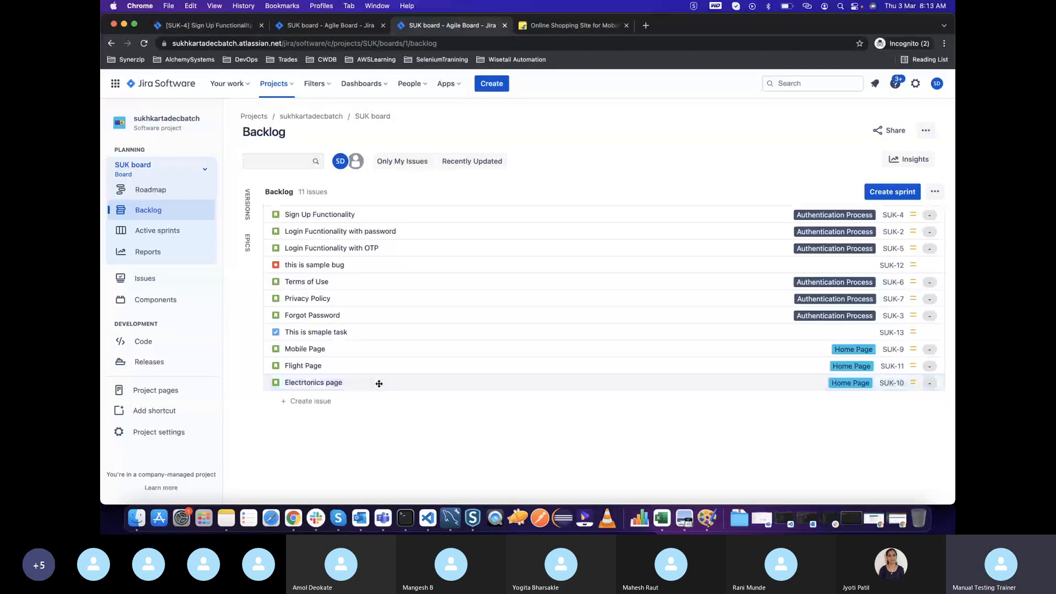
pyautogui.press('super+Tab')
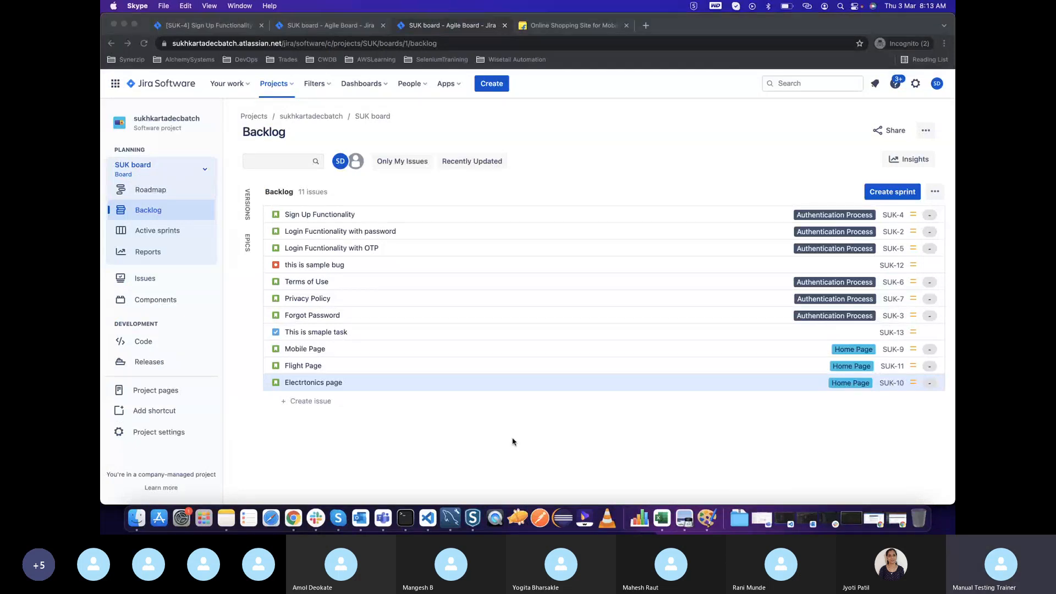
pyautogui.click(343, 218)
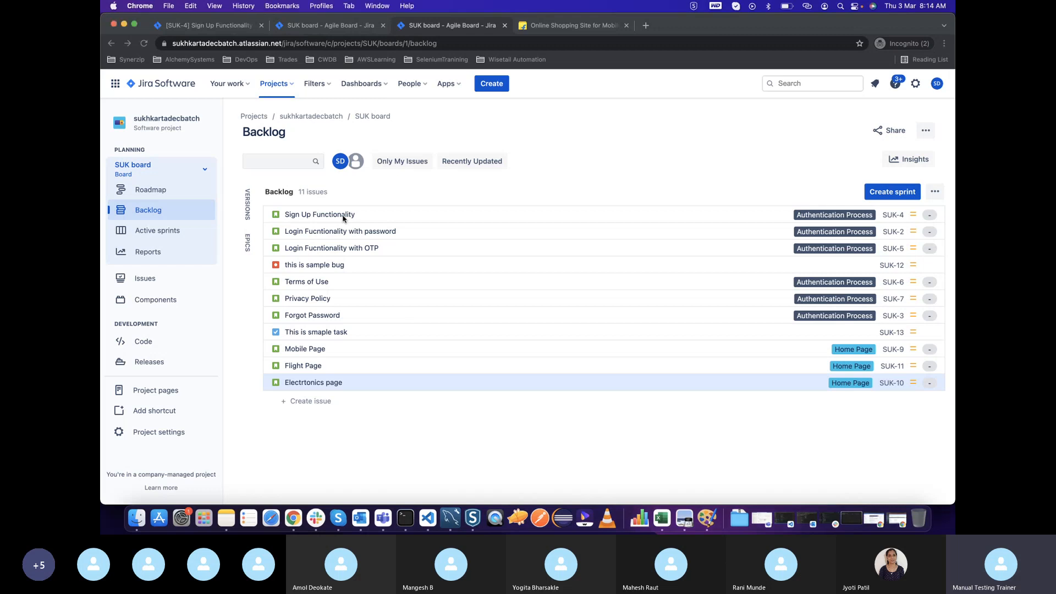
# Switch to Preview and review the V model versus Agile methodology comparison on page 44 of Manual Testing_Part1.pdf
pyautogui.press('super+Tab')
pyautogui.press('super+Tab')
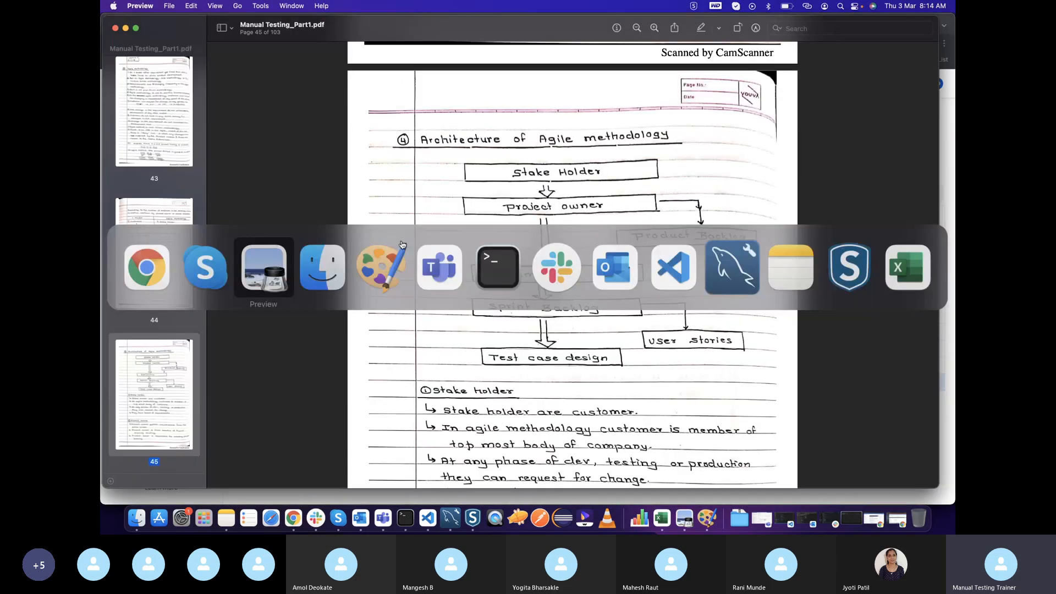
pyautogui.scroll(10, 500, 189)
pyautogui.scroll(-1, 604, 301)
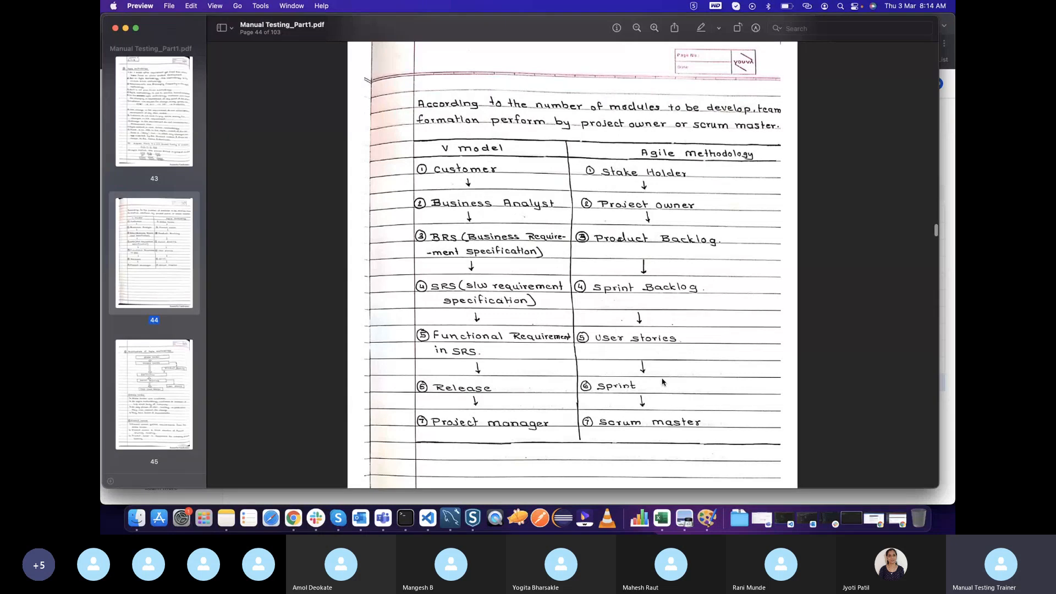
# Return to the Jira backlog in Chrome and review the Sign Up Functionality issue's description, attachments and details
pyautogui.press('super+Tab')
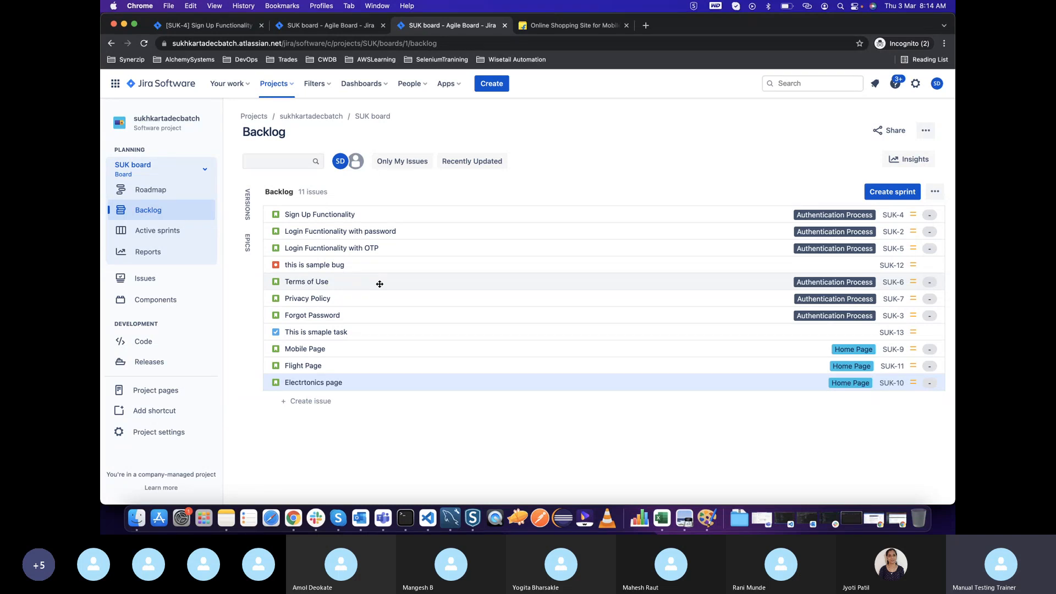
pyautogui.click(316, 214)
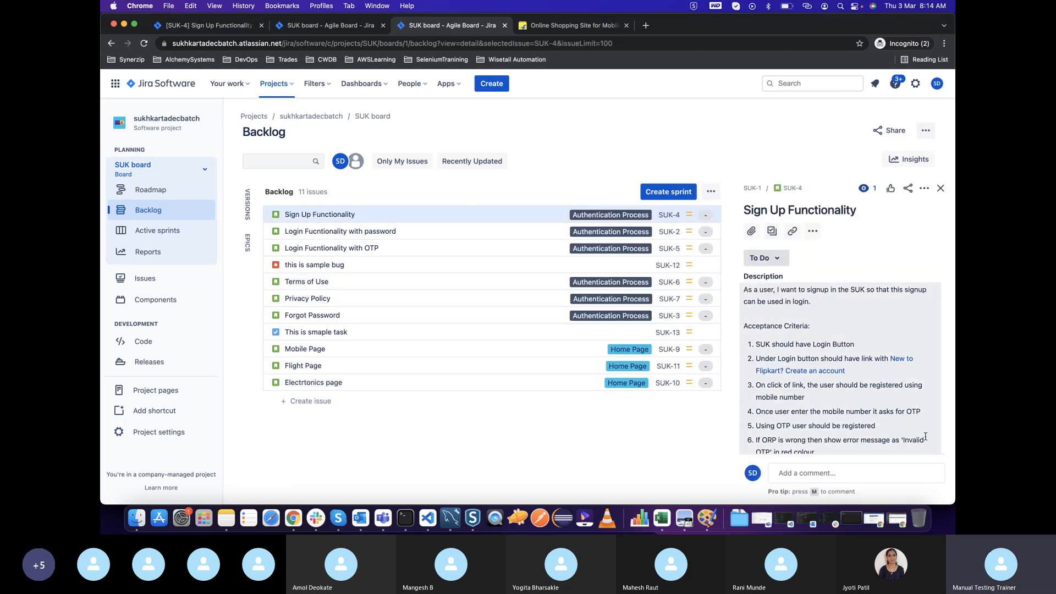
pyautogui.click(886, 491)
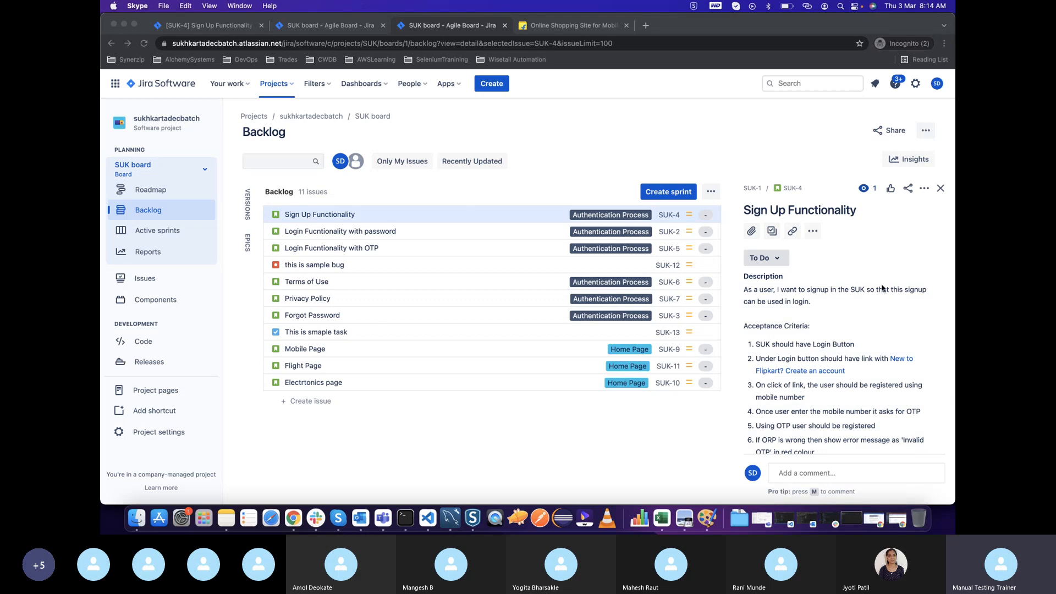
pyautogui.scroll(-10, 773, 306)
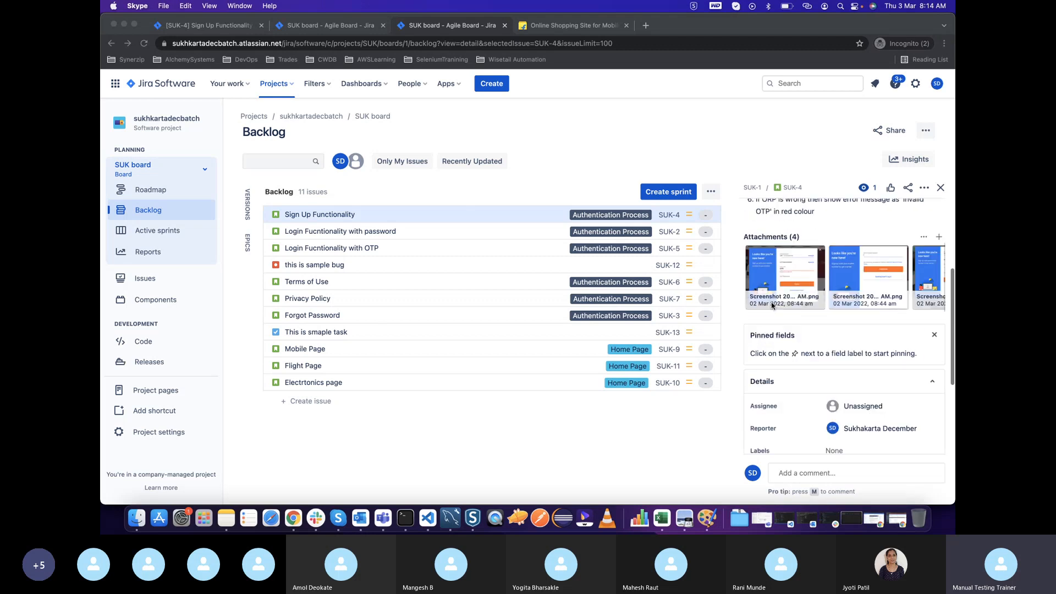
pyautogui.click(350, 222)
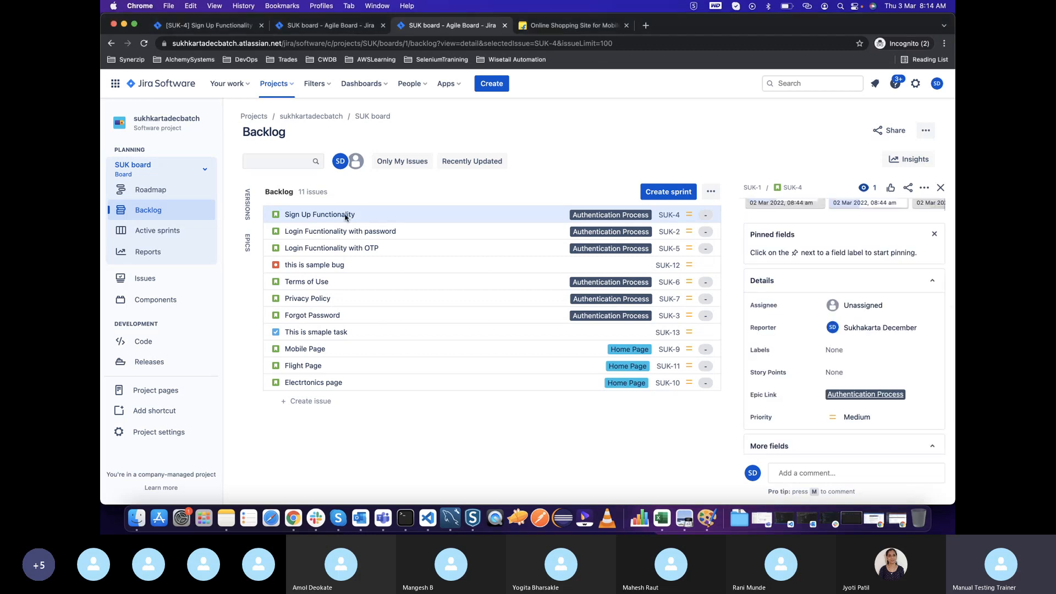
# Open the Login Fucntionality with OTP issue from the backlog and widen the issue detail pane
pyautogui.click(721, 255)
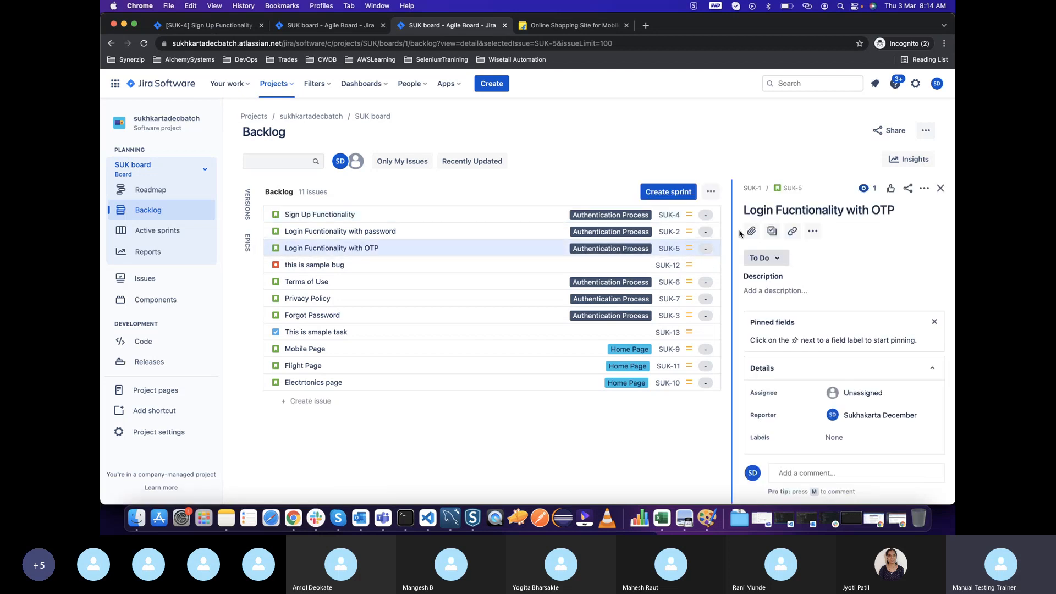
pyautogui.moveTo(736, 233); pyautogui.dragTo(680, 232)
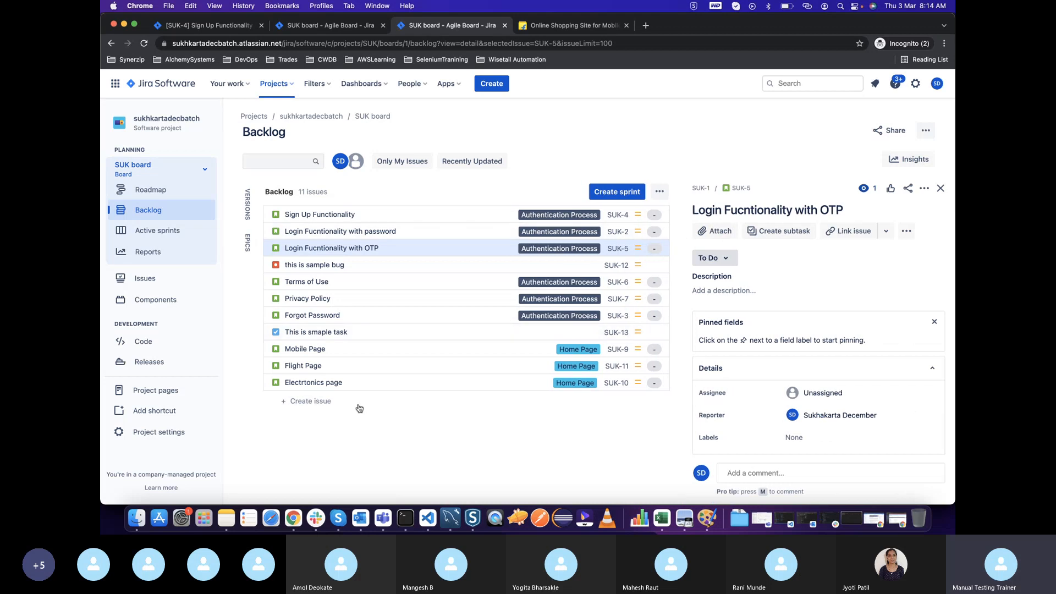
# Reopen the Sign Up Functionality issue, read its acceptance criteria and preview its first attached screenshots
pyautogui.click(334, 222)
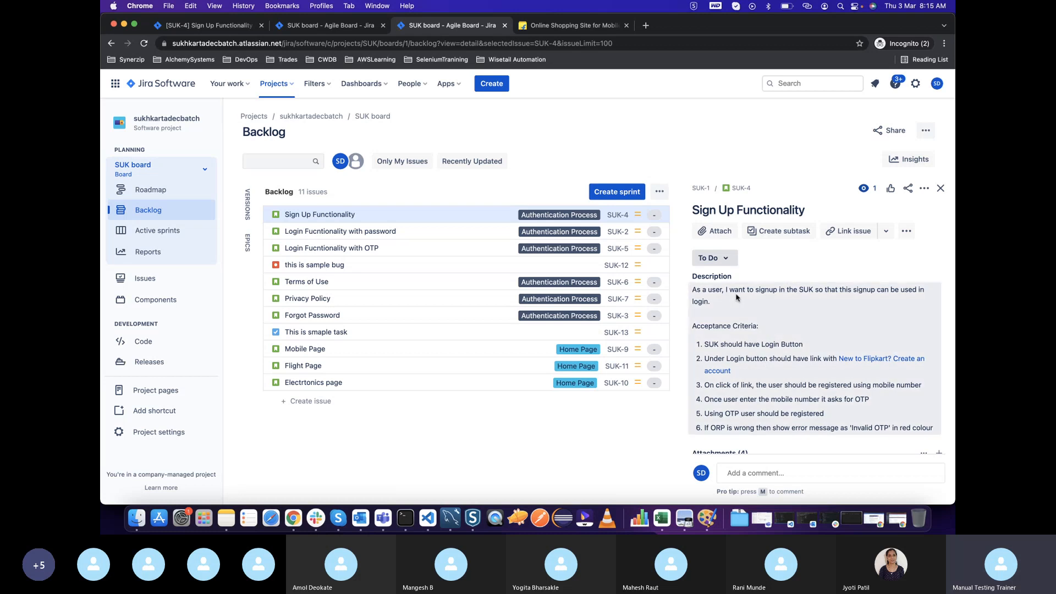
pyautogui.scroll(-3, 737, 297)
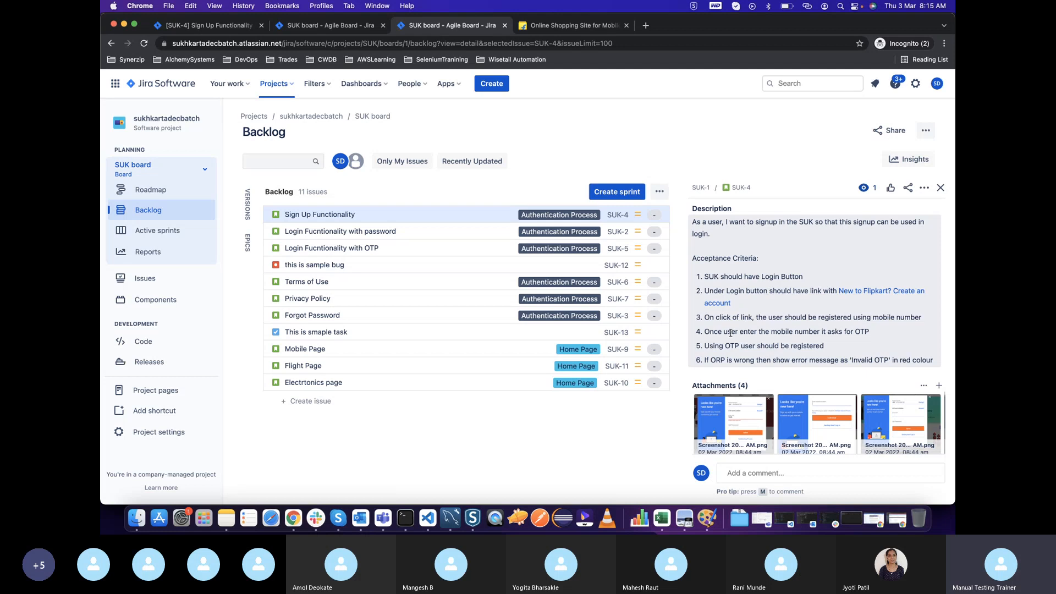
pyautogui.scroll(-2, 737, 352)
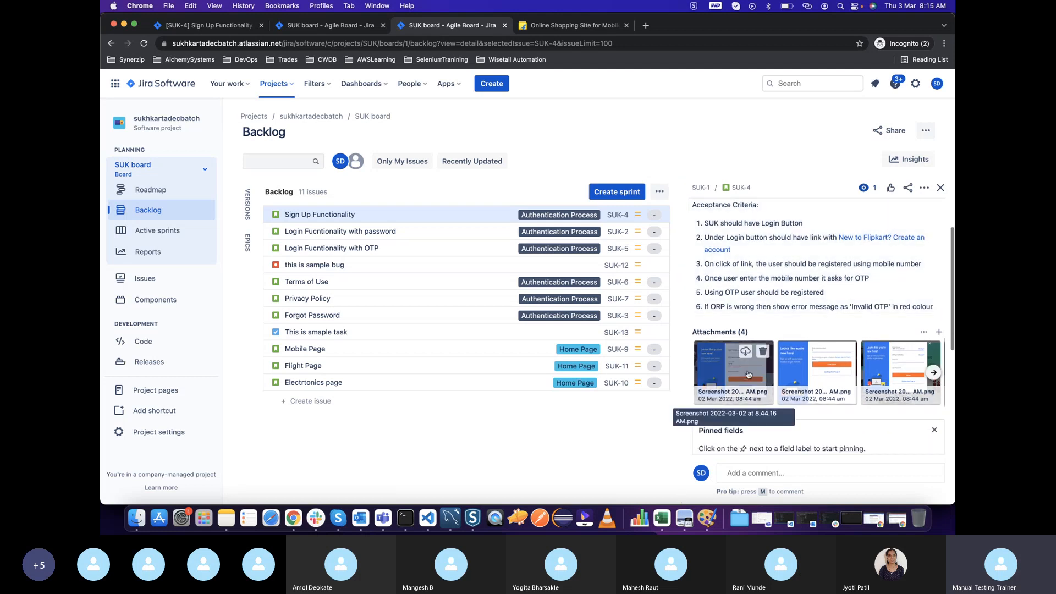
pyautogui.click(748, 375)
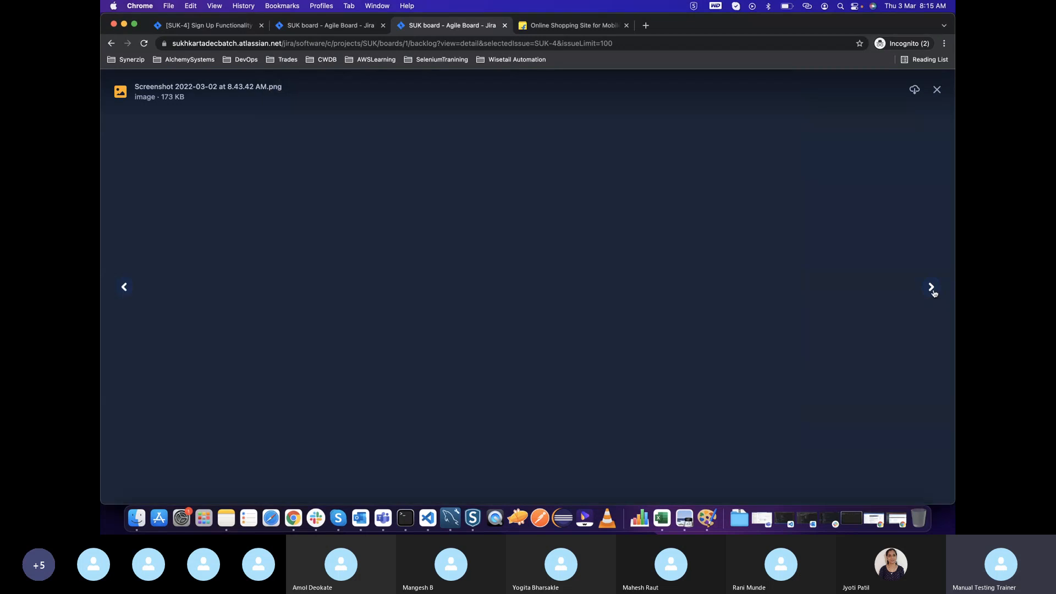
pyautogui.click(932, 286)
pyautogui.click(937, 90)
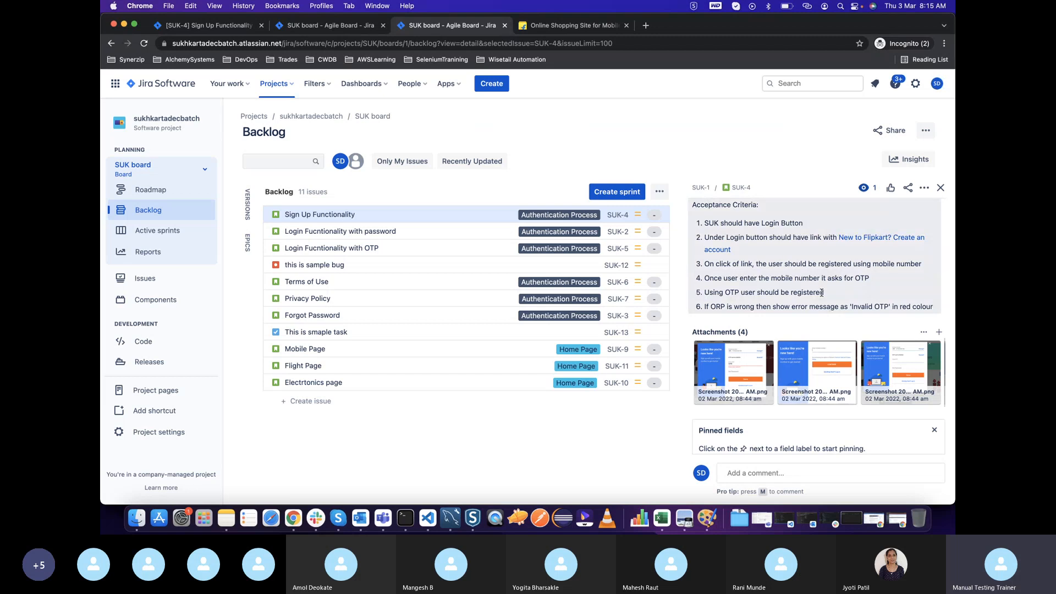
# Preview the attached sign-up screenshots from the OTP error through the mobile number and OTP entry screens, then close the preview
pyautogui.click(737, 364)
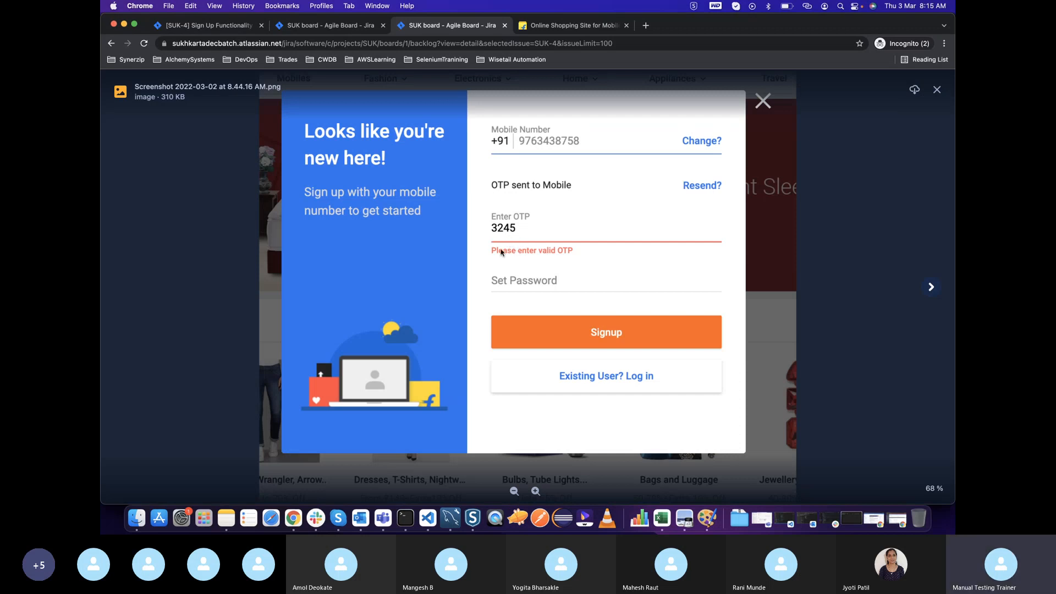
pyautogui.click(931, 286)
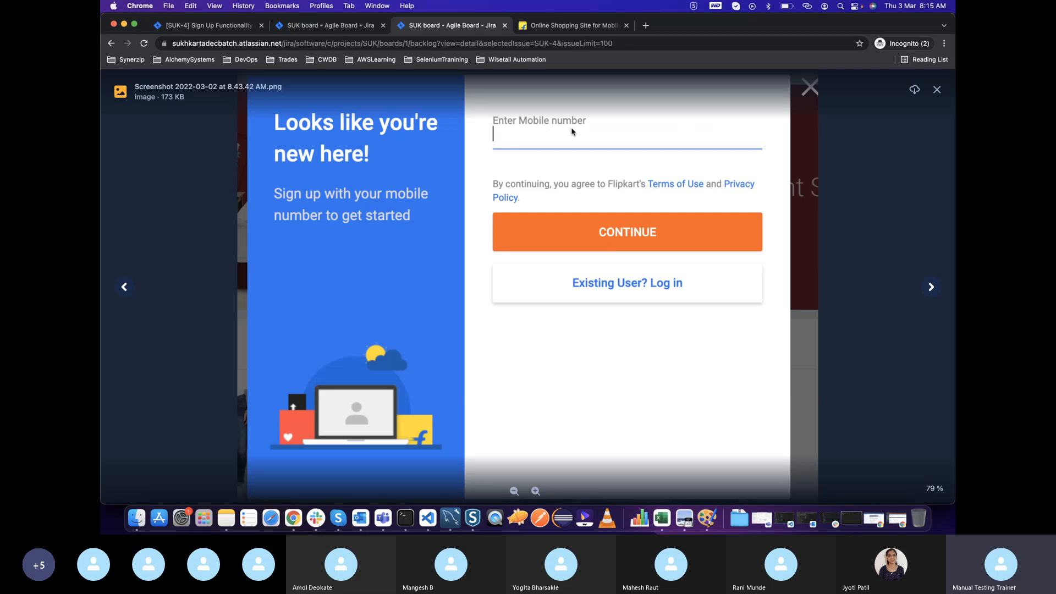
pyautogui.click(933, 284)
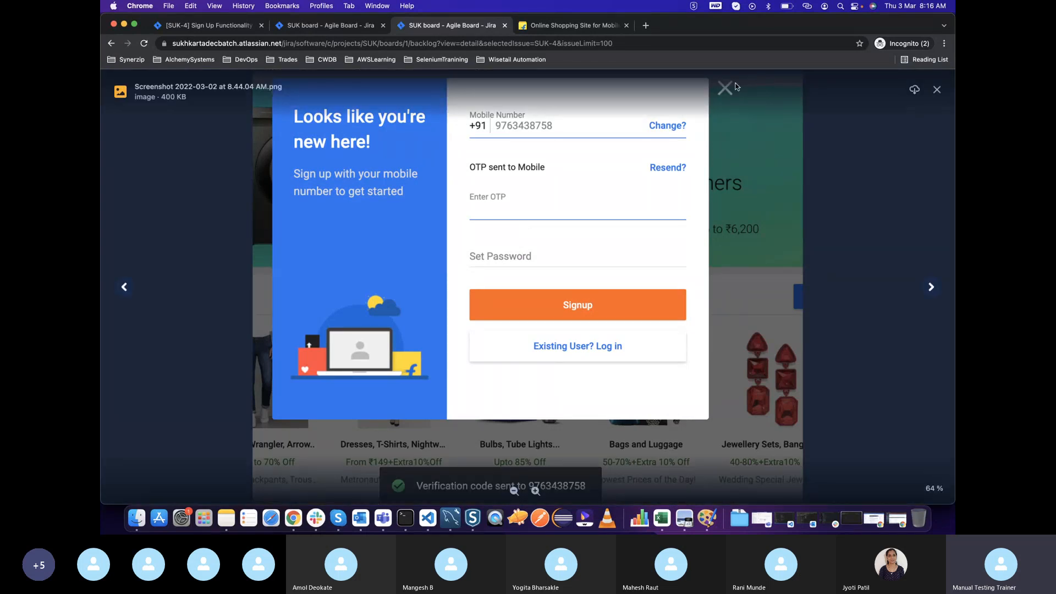
pyautogui.click(124, 287)
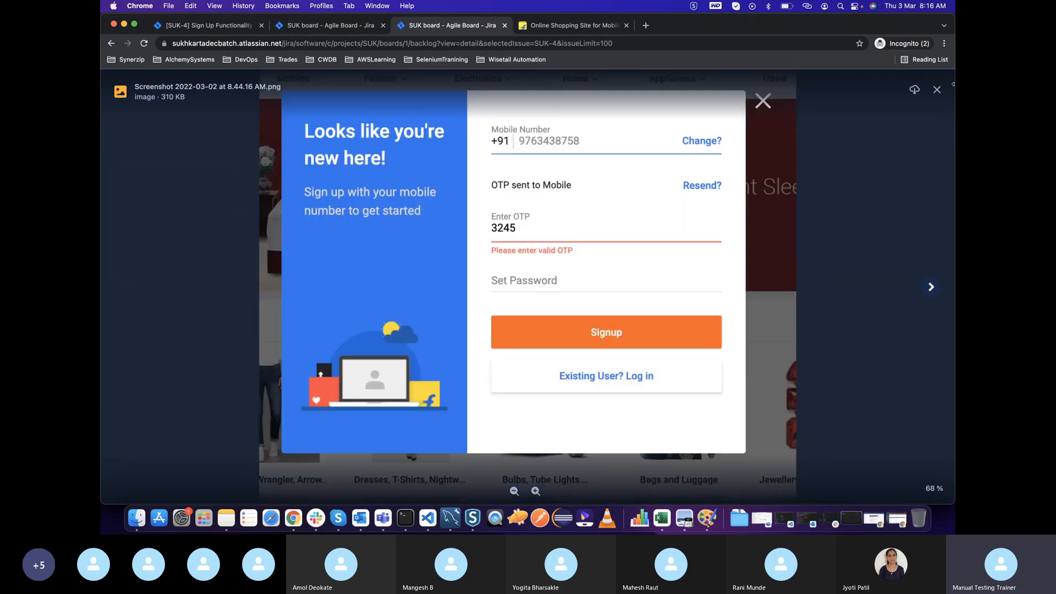
pyautogui.click(937, 89)
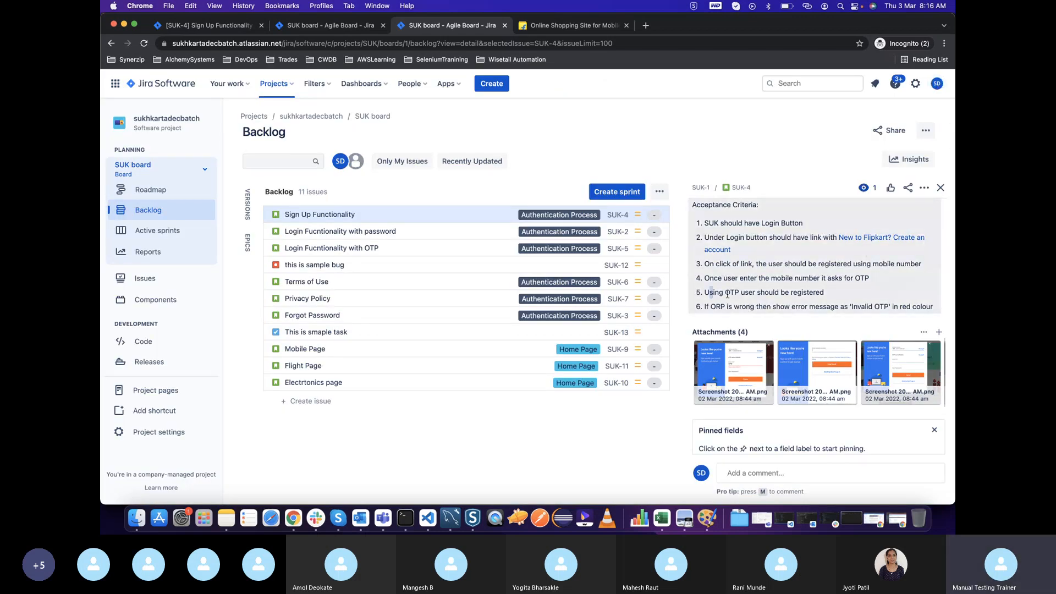
# Highlight the acceptance criterion about the wrong-OTP error message in the Sign Up Functionality description
pyautogui.moveTo(726, 306); pyautogui.dragTo(875, 305)
pyautogui.click(788, 318)
pyautogui.moveTo(750, 307); pyautogui.dragTo(680, 307)
pyautogui.click(816, 292)
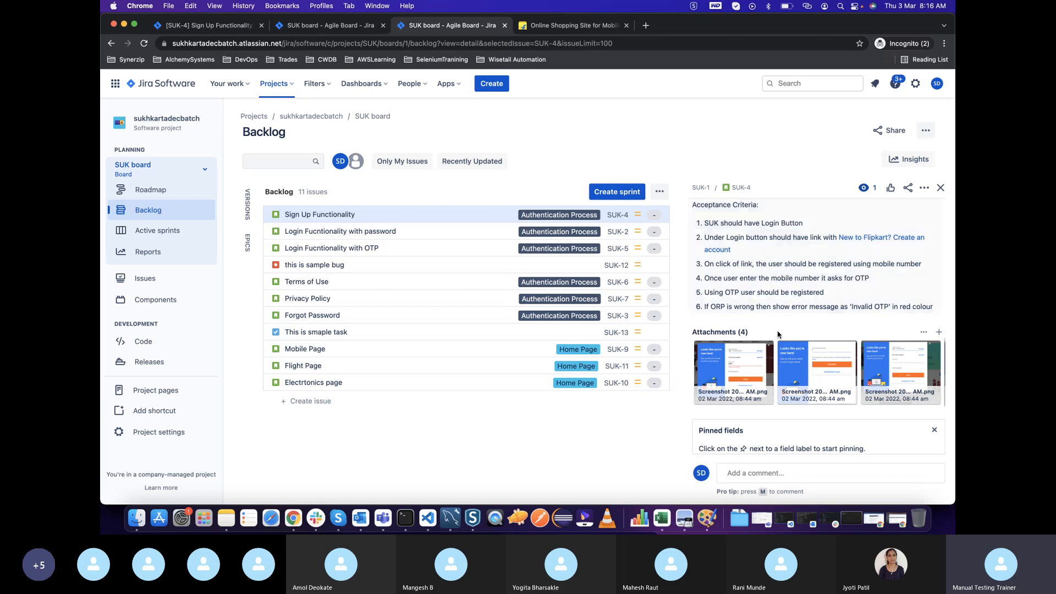
# Preview the third attached screenshot, showing the OTP entry form, and look through the adjacent screenshots
pyautogui.click(893, 368)
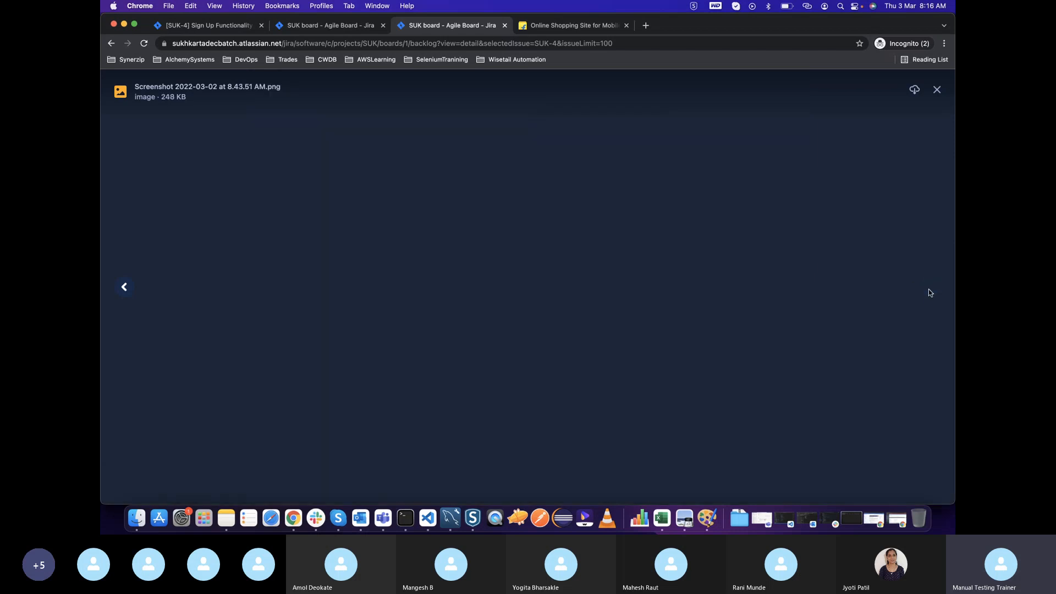
pyautogui.click(930, 287)
pyautogui.click(124, 286)
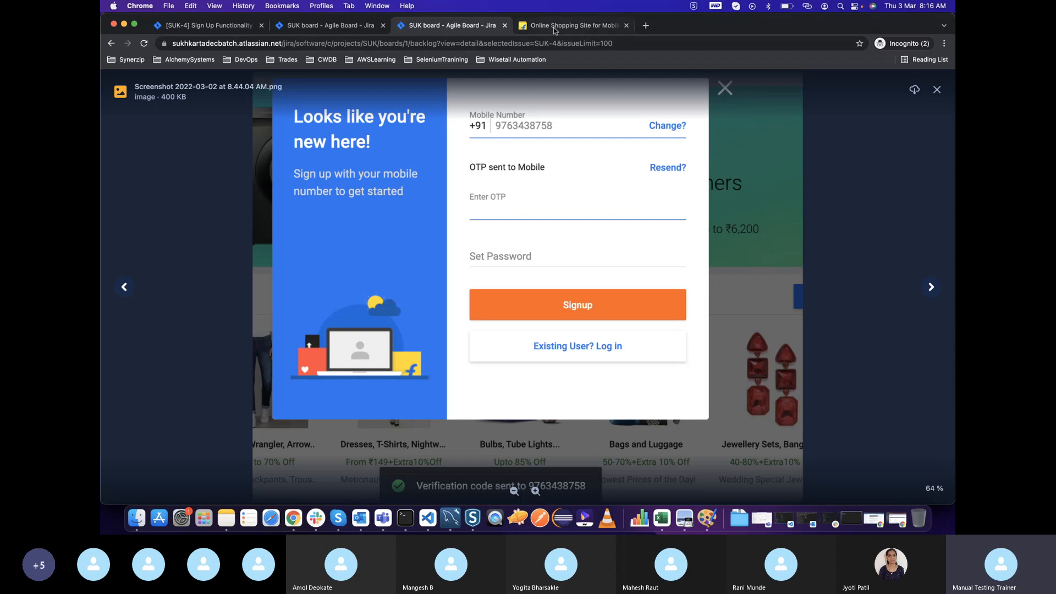
# On the Flipkart site, open the create-account form, enter an incomplete mobile number and highlight the validation message
pyautogui.click(572, 25)
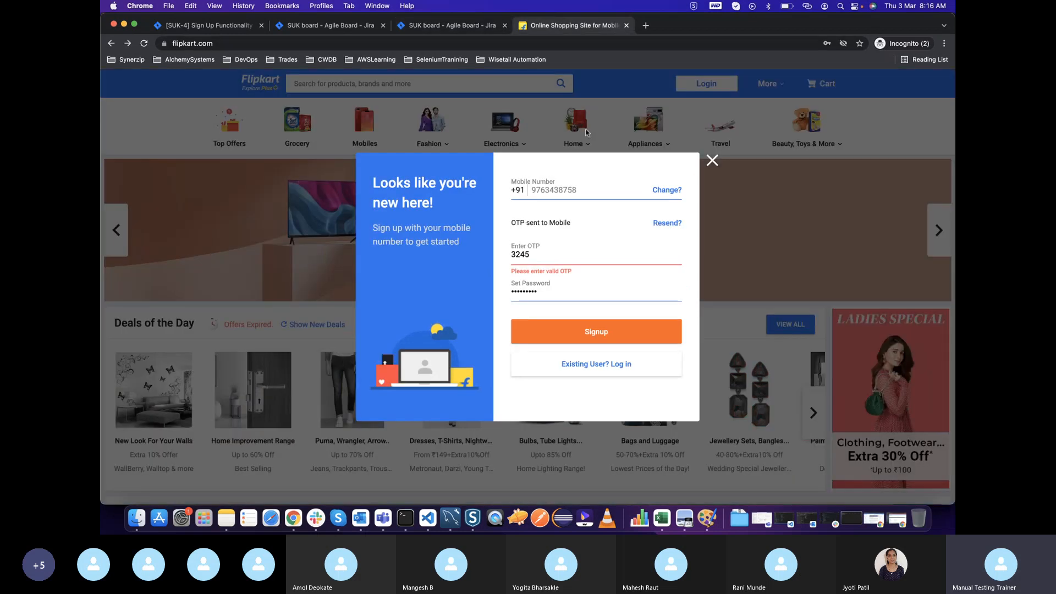
pyautogui.click(713, 160)
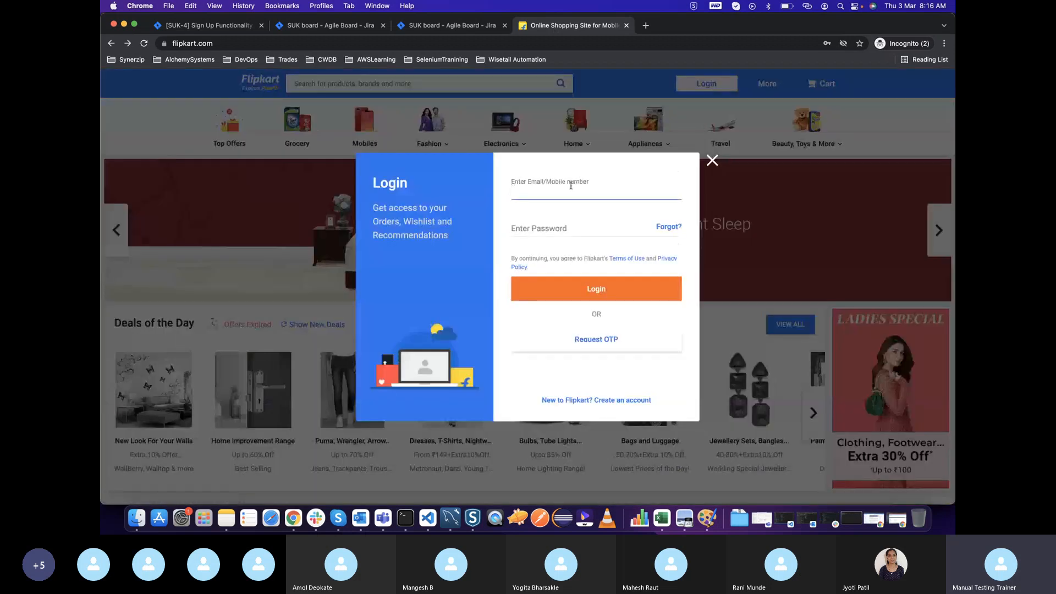
pyautogui.click(583, 401)
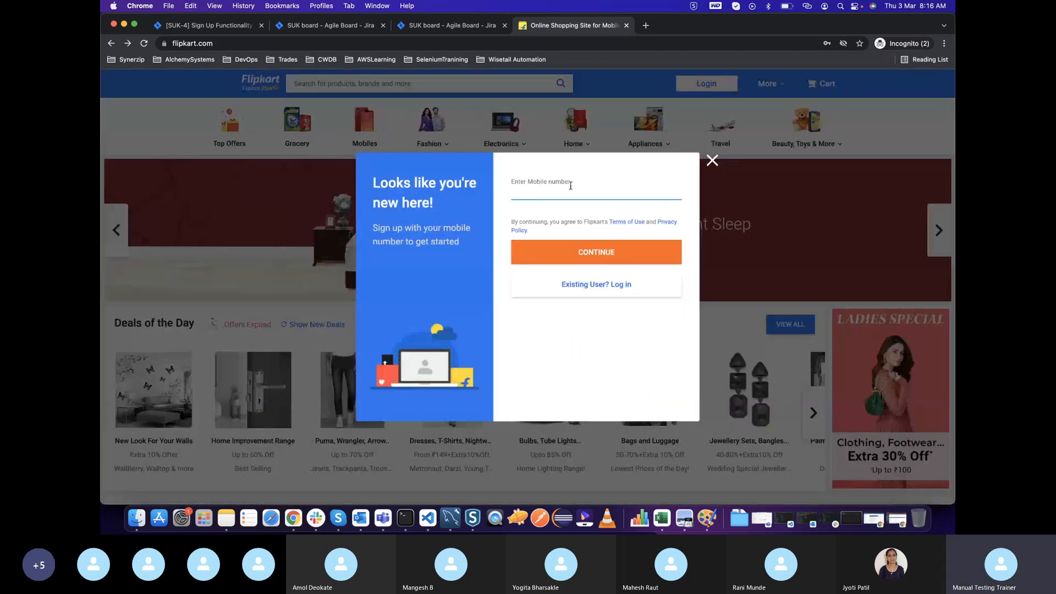
pyautogui.click(570, 185)
pyautogui.write('4365')
pyautogui.click(563, 226)
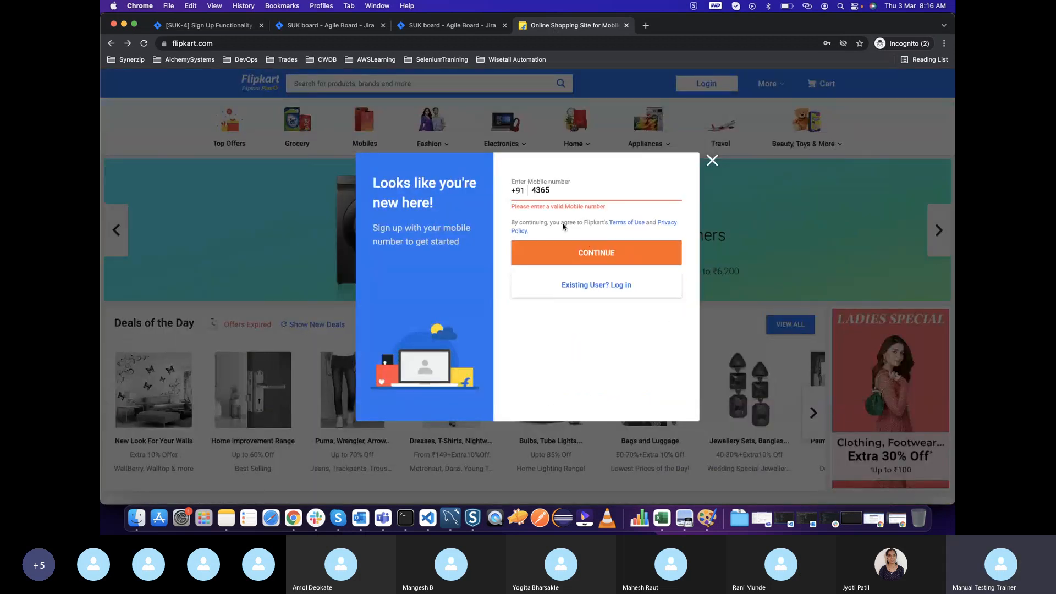
pyautogui.moveTo(512, 207); pyautogui.dragTo(608, 206)
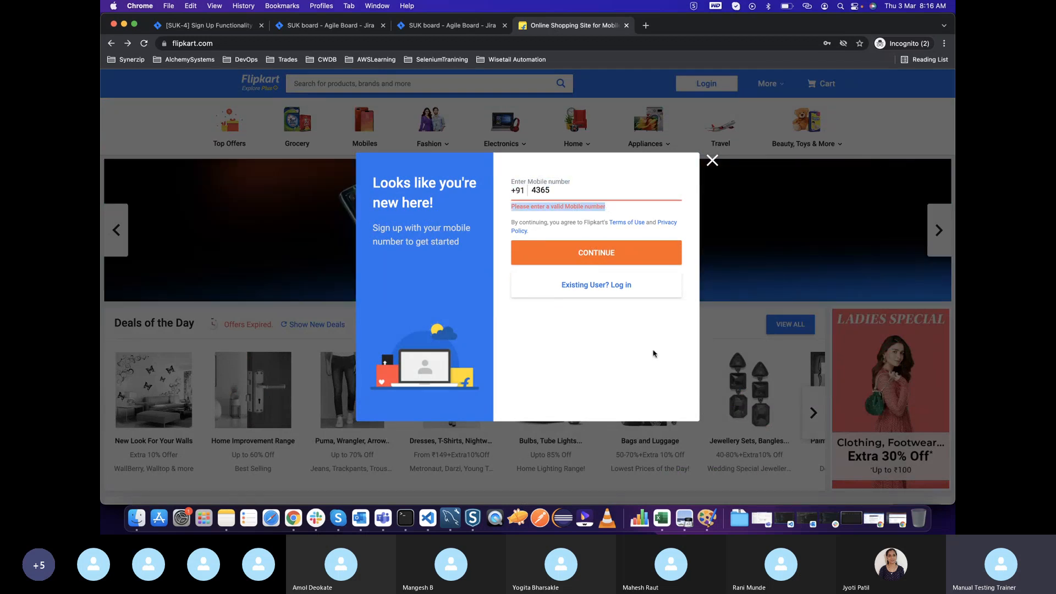
# Return to the Jira backlog with the Sign Up Functionality issue and close the attachment preview
pyautogui.click(210, 24)
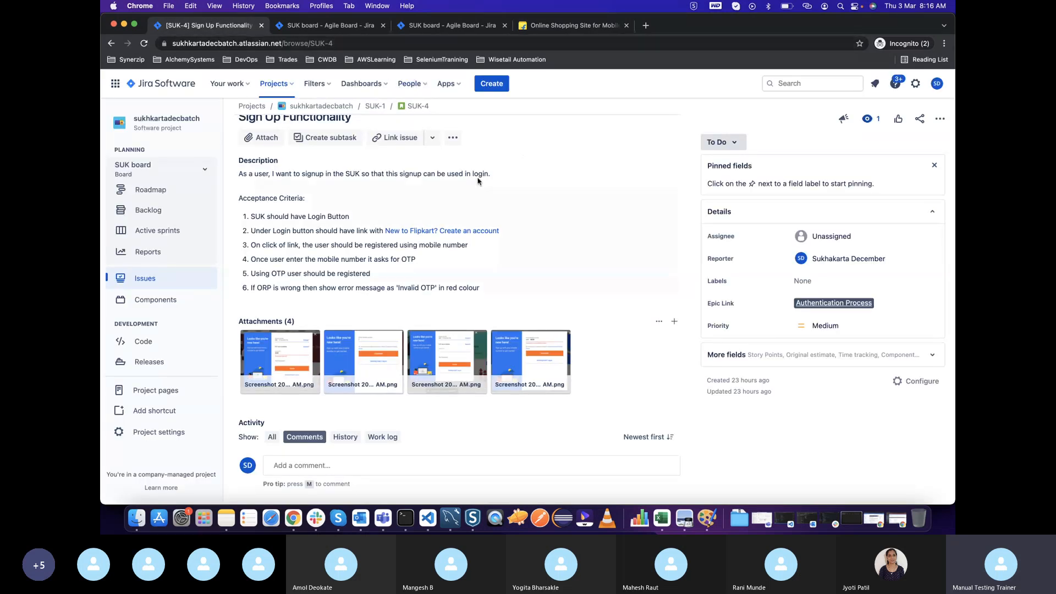
pyautogui.press('super+Tab')
pyautogui.press('super+Tab')
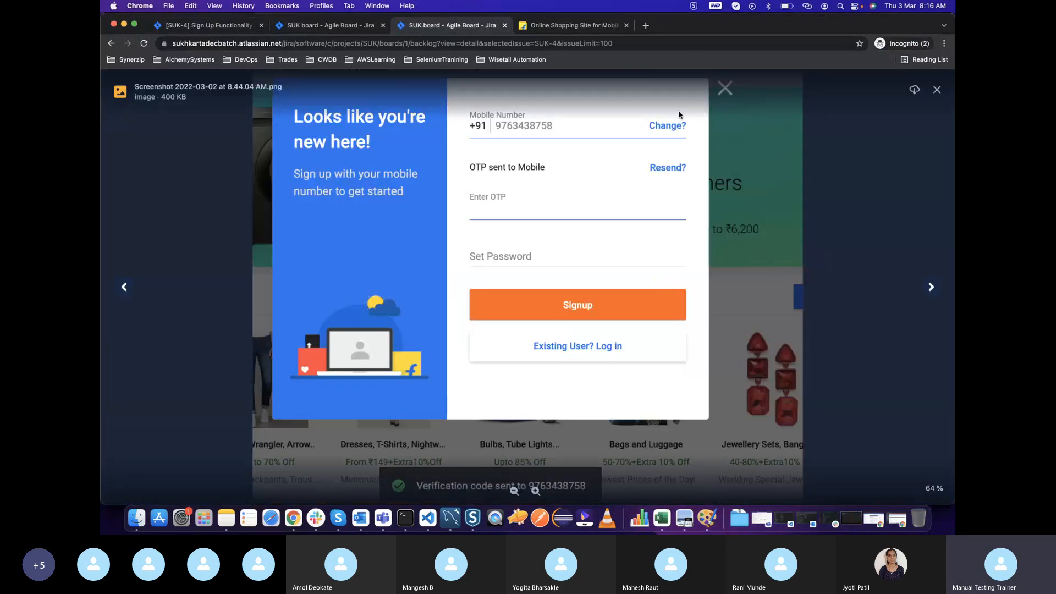
pyautogui.click(935, 90)
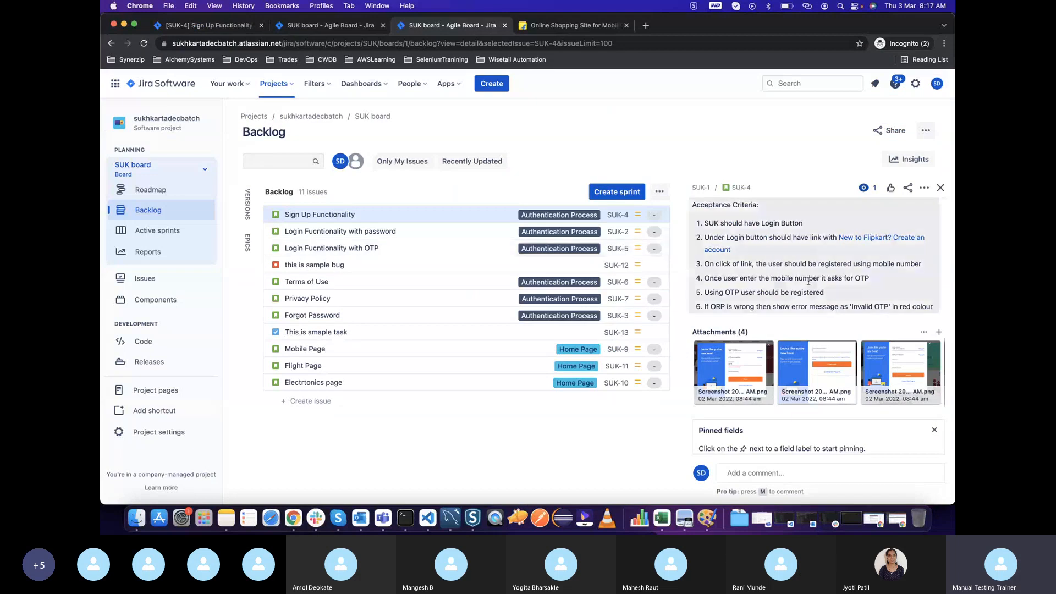
# Highlight the 'Invalid OTP' in red colour wording in the sixth acceptance criterion
pyautogui.scroll(3, 808, 280)
pyautogui.moveTo(852, 388); pyautogui.dragTo(918, 385)
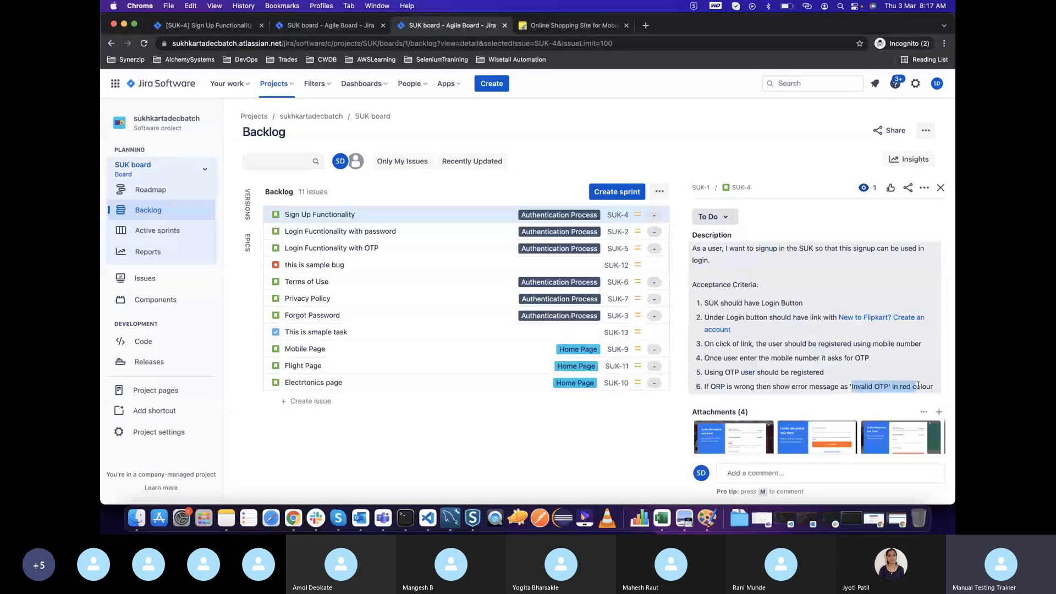
pyautogui.scroll(-2, 840, 386)
pyautogui.click(934, 330)
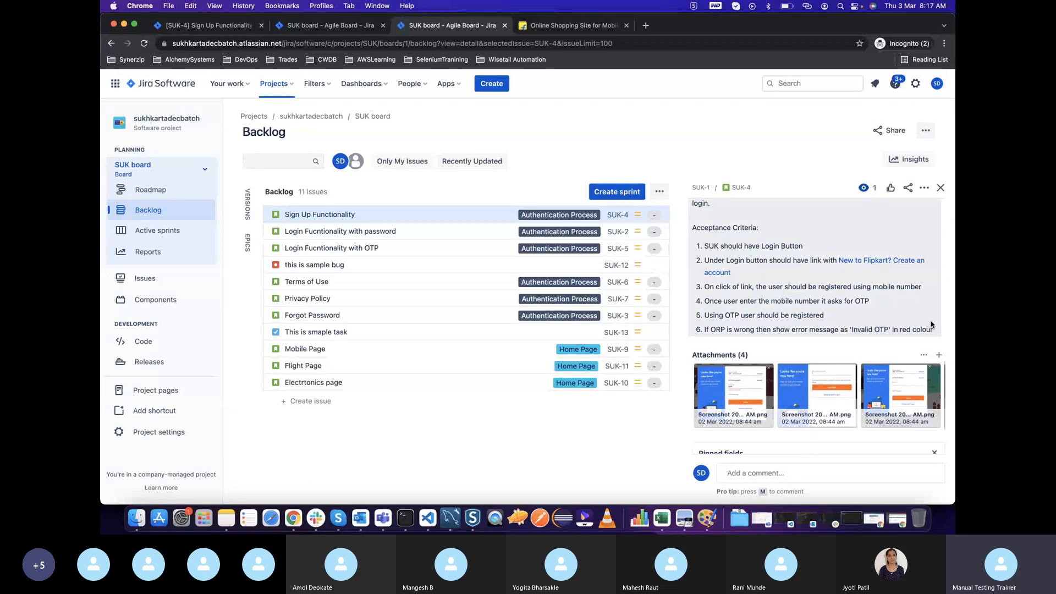
# Add a seventh acceptance criterion to the description: "For the invalid login add 'Please add valid mobile number' in red color"
pyautogui.click(935, 331)
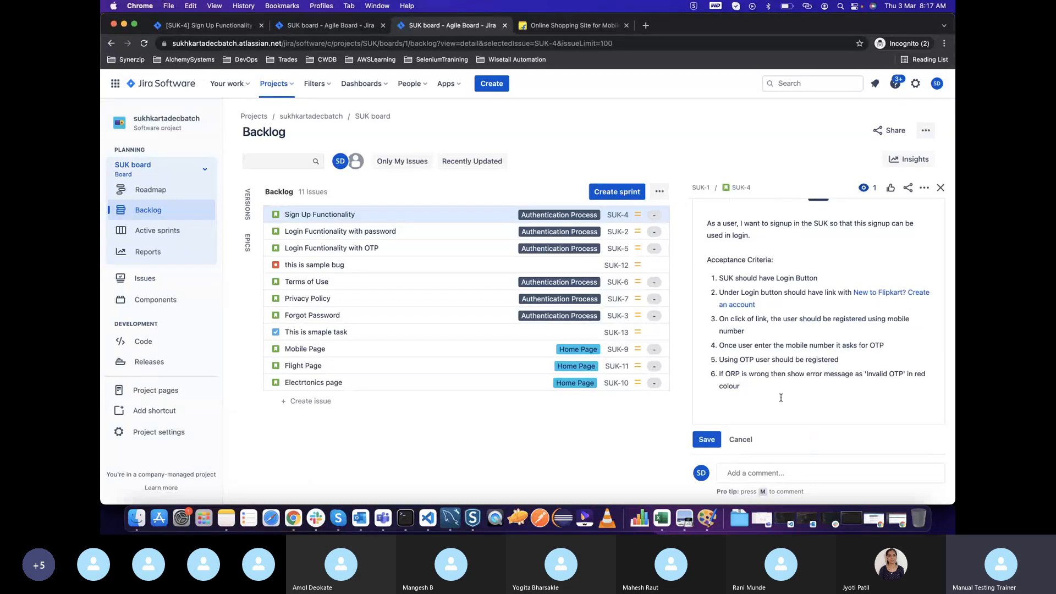
pyautogui.press('Return')
pyautogui.write('Fo')
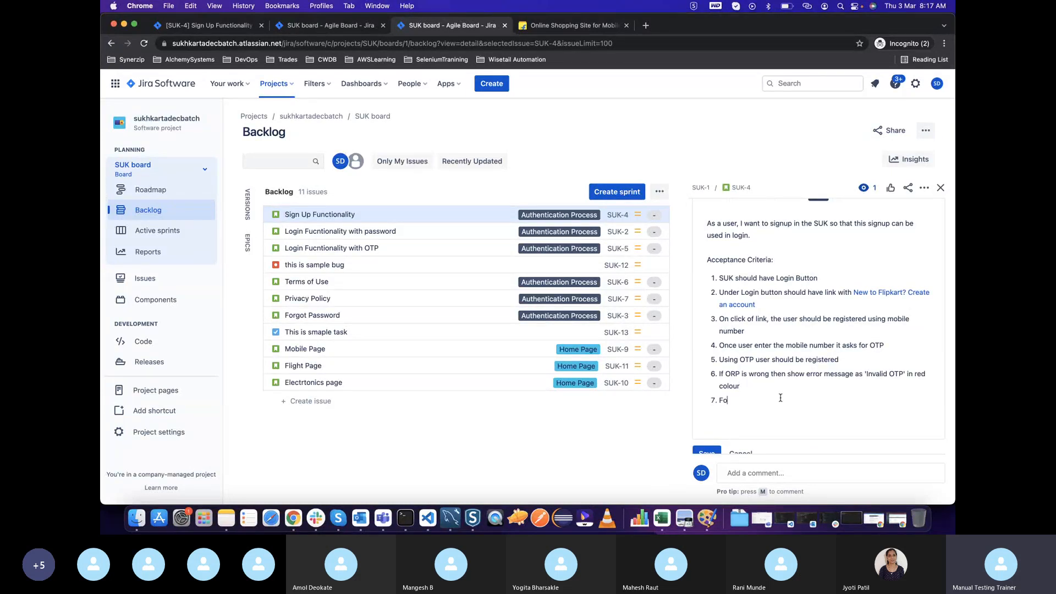
pyautogui.write("r the invalid login add 'Please add valid mobile num")
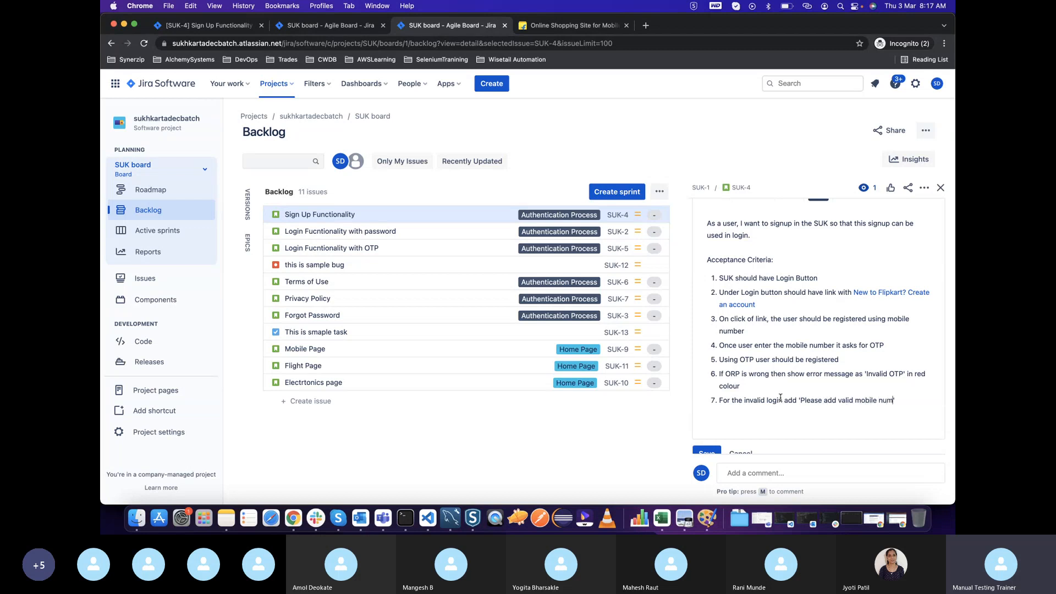
pyautogui.write("ber' in red color")
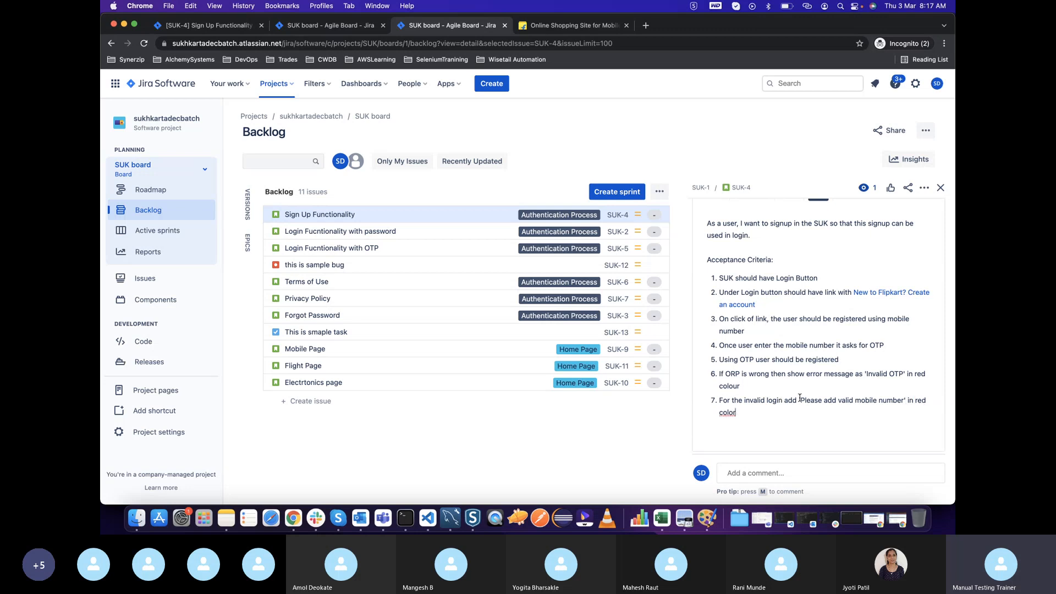
# Insert "error message" before the quoted text in the seventh acceptance criterion and save the description
pyautogui.click(800, 397)
pyautogui.write('me')
pyautogui.press('BackSpace')
pyautogui.press('BackSpace')
pyautogui.write('e')
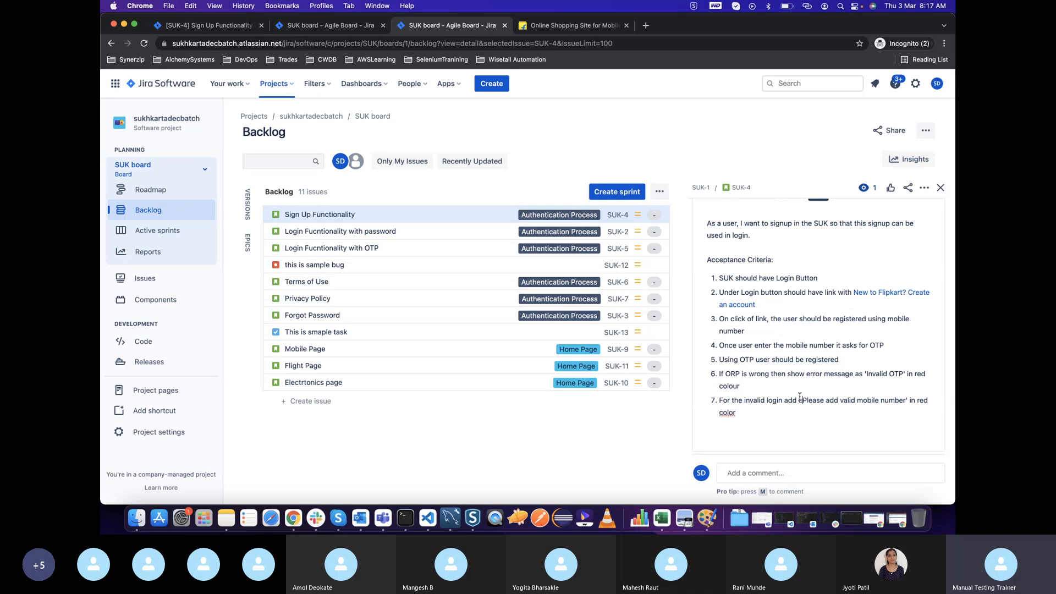
pyautogui.write('rror message')
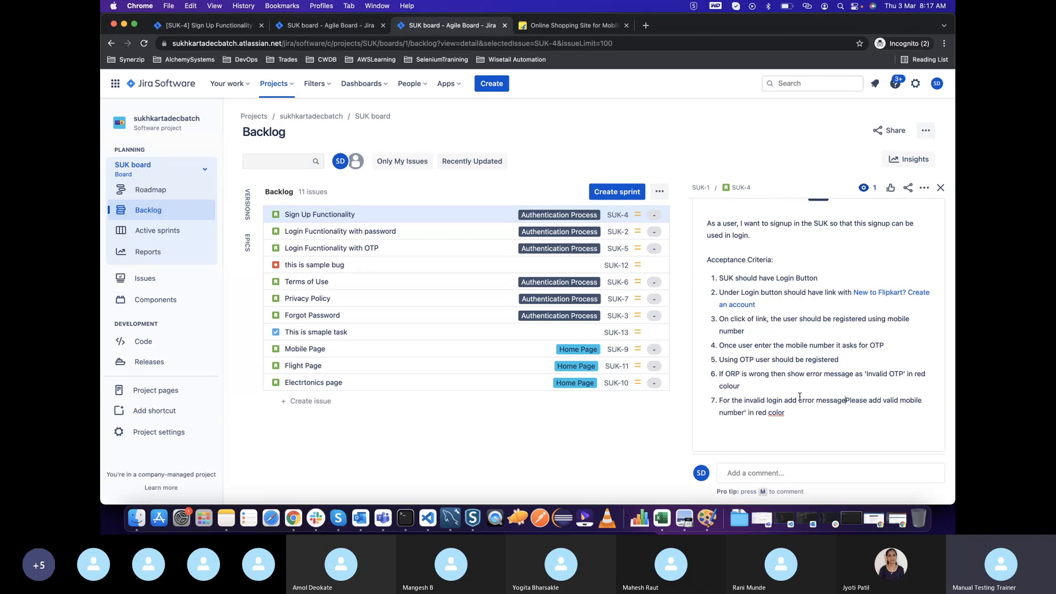
pyautogui.write(" '")
pyautogui.press('BackSpace')
pyautogui.scroll(-3, 799, 396)
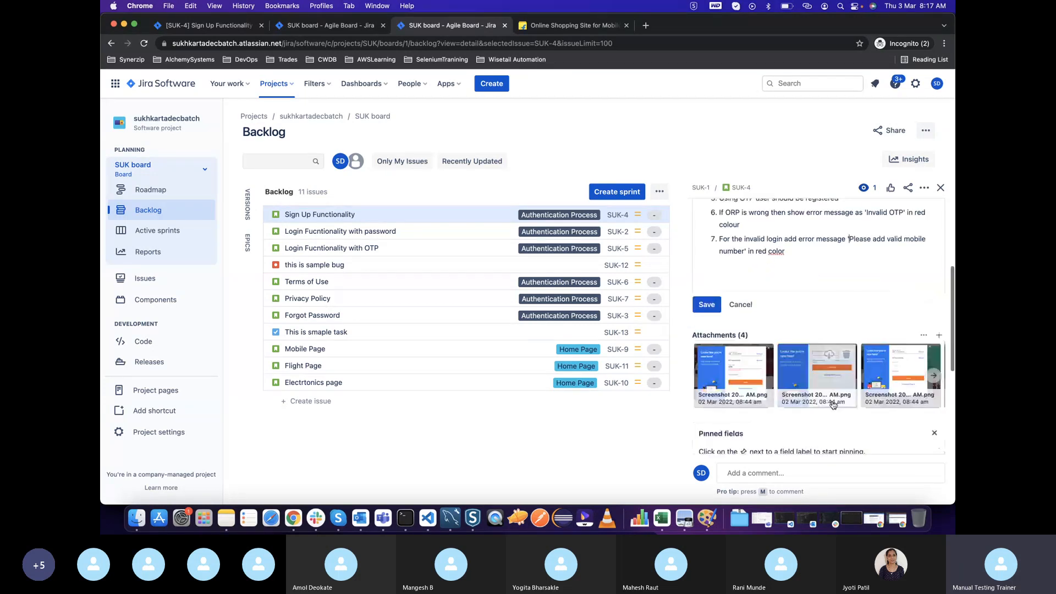
pyautogui.click(709, 307)
# Review the saved acceptance criteria and open the full page of issue SUK-4 in a separate tab
pyautogui.scroll(2, 818, 327)
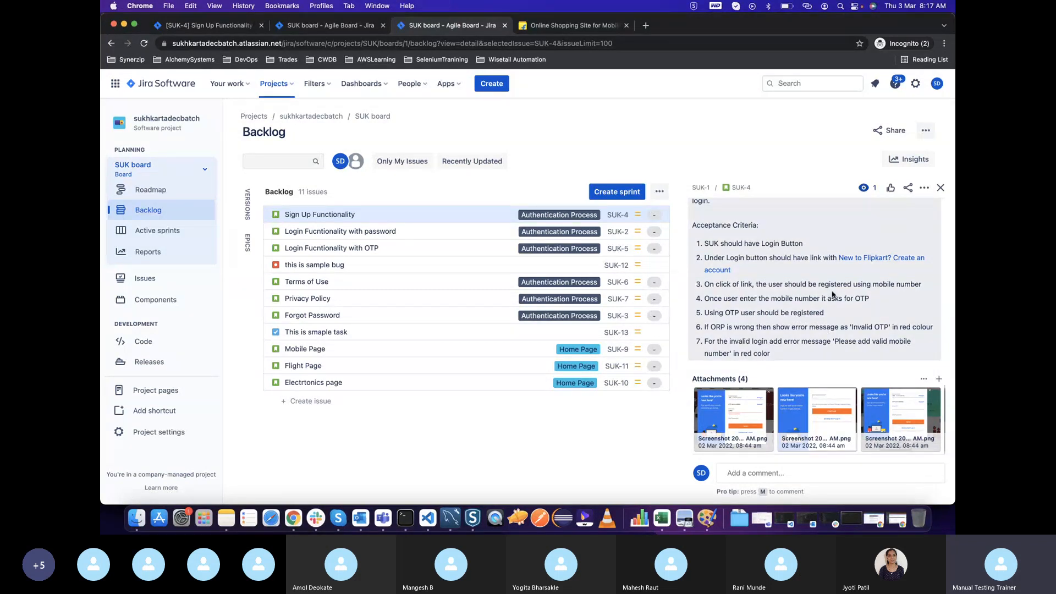
pyautogui.scroll(5, 833, 295)
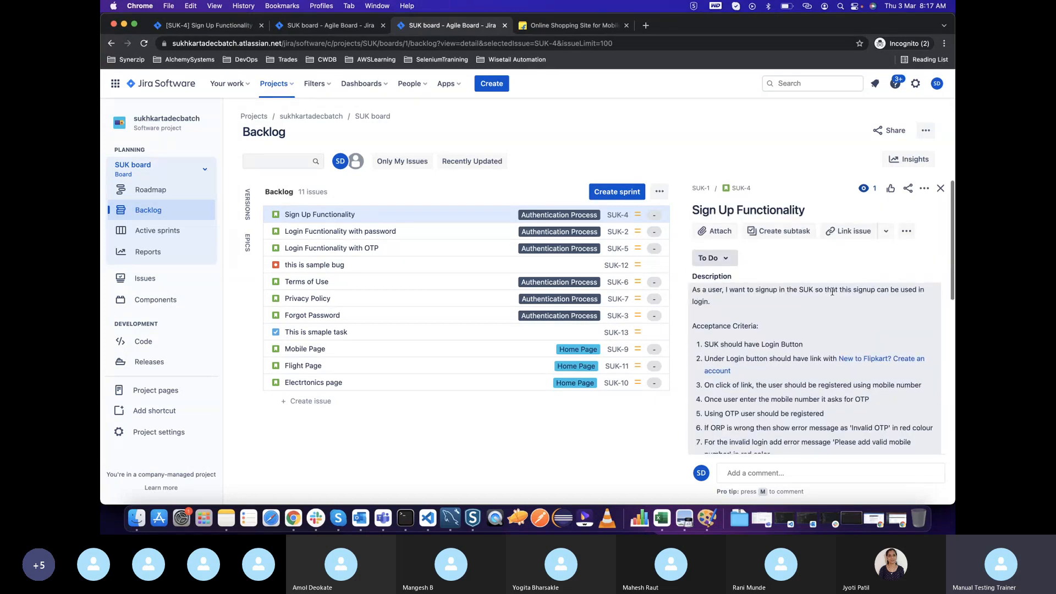
pyautogui.scroll(-5, 833, 292)
pyautogui.scroll(5, 798, 294)
pyautogui.scroll(-4, 784, 335)
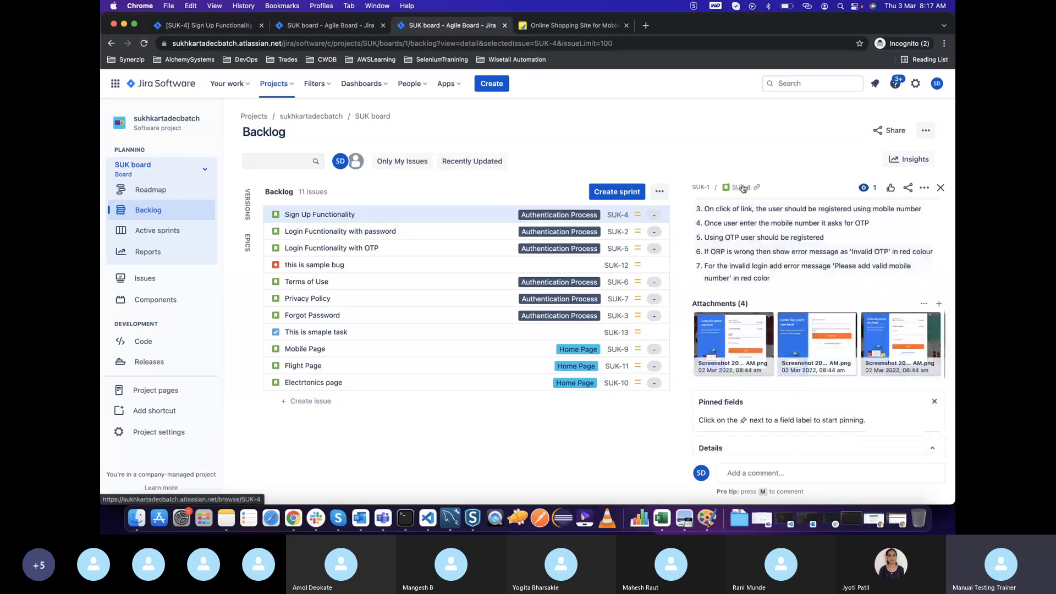
pyautogui.click(742, 188)
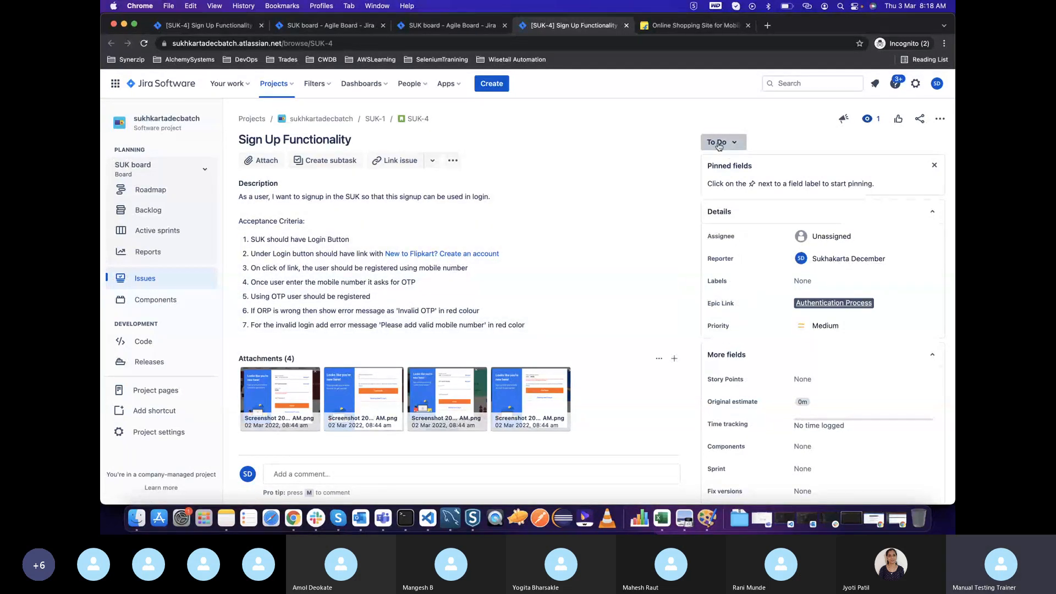
# Look over the issue's detail fields and set its story points to 5
pyautogui.scroll(-2, 861, 394)
pyautogui.scroll(-1, 853, 389)
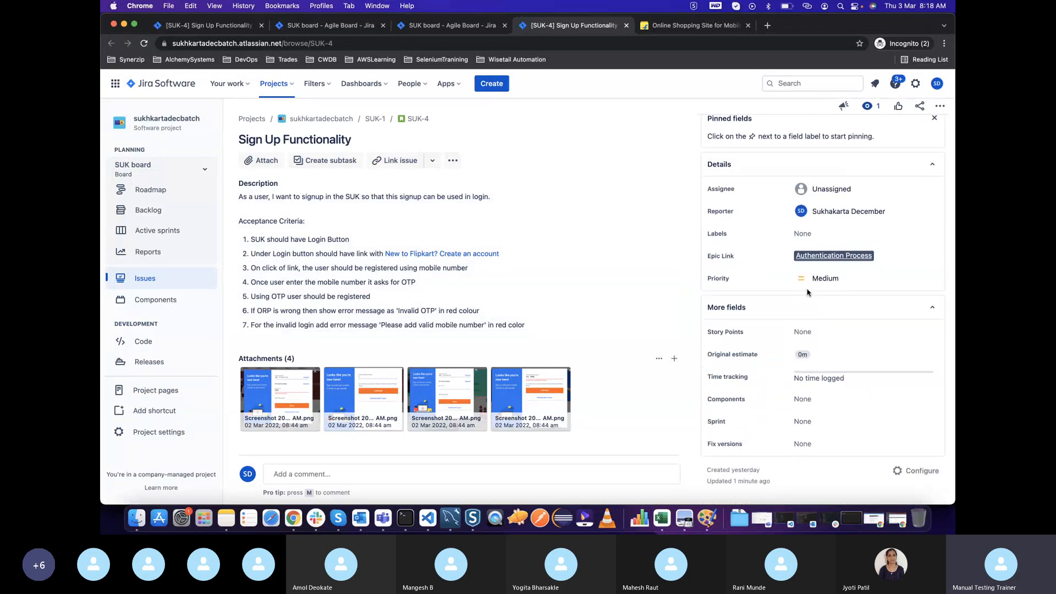
pyautogui.scroll(-1, 775, 325)
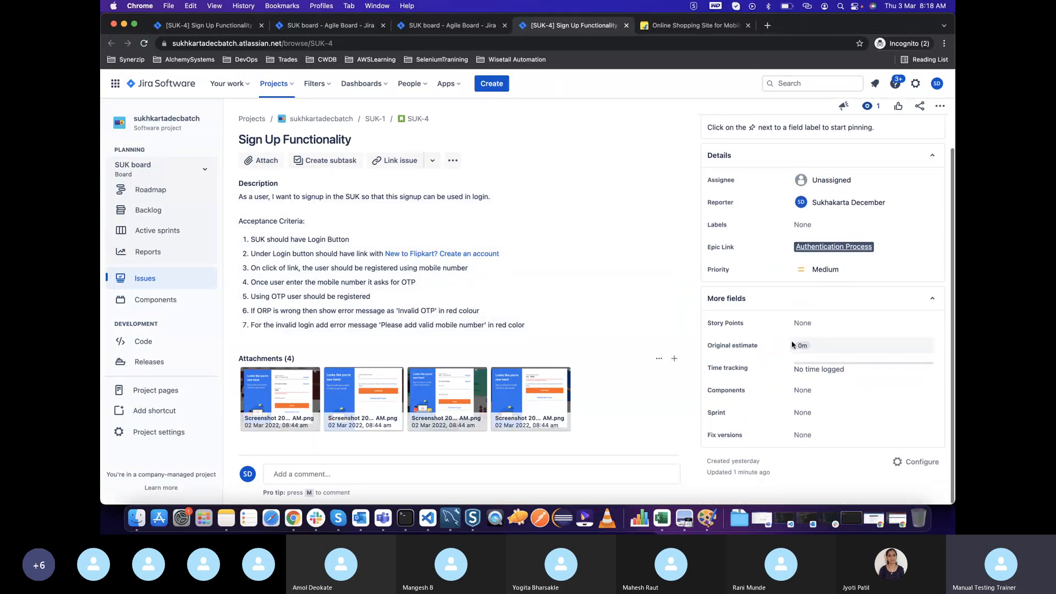
pyautogui.scroll(3, 803, 325)
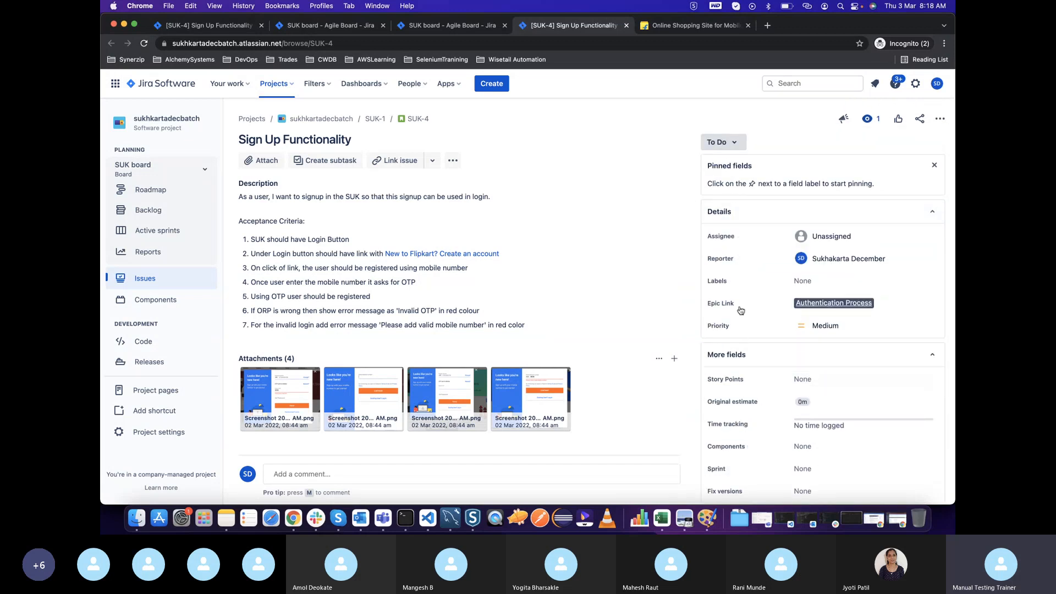
pyautogui.click(804, 378)
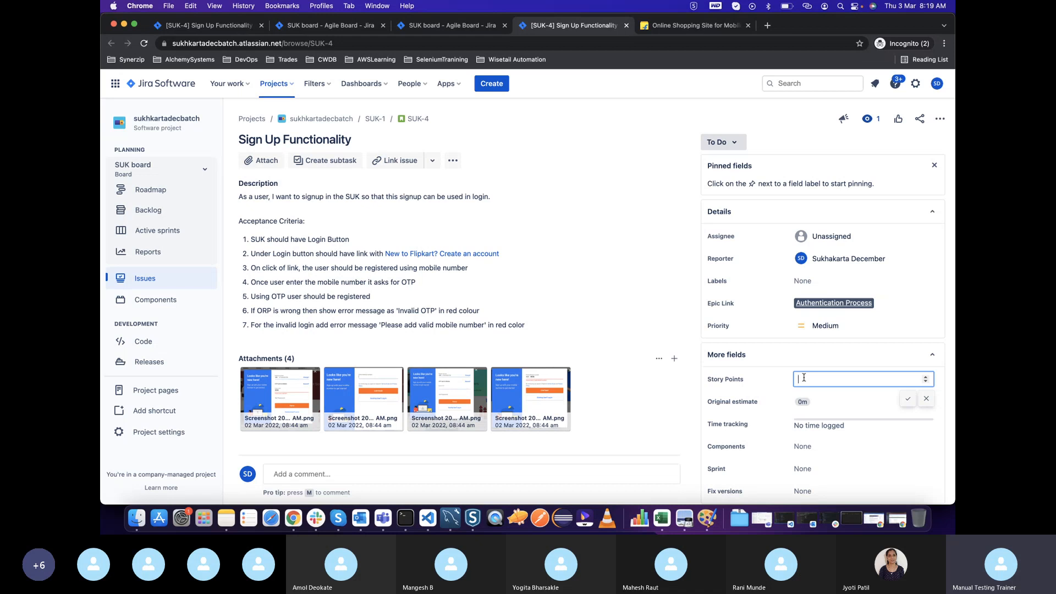
pyautogui.write('5')
pyautogui.click(908, 399)
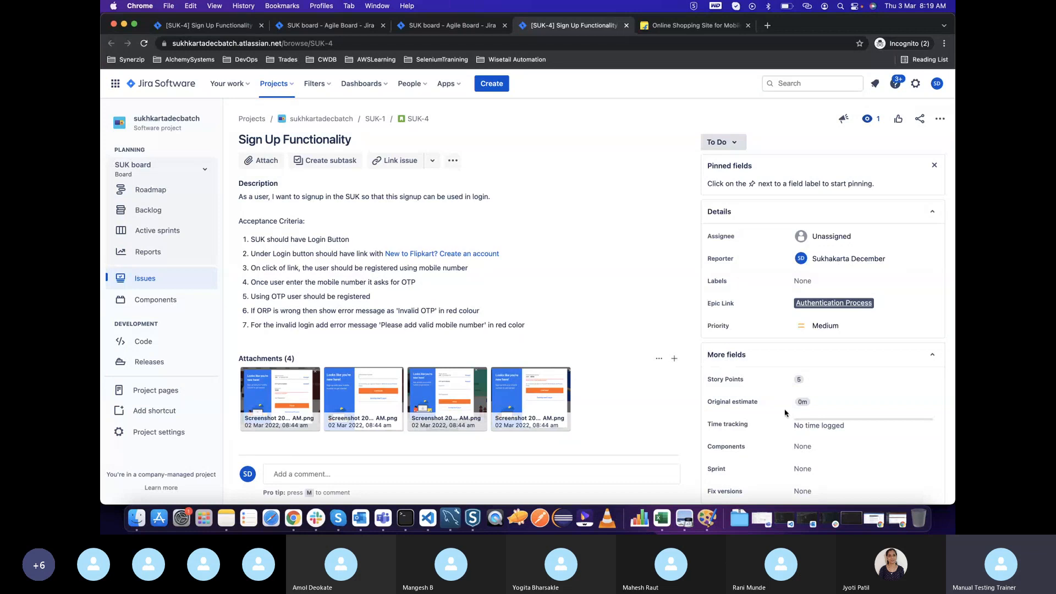
# Assign the Sign Up Functionality issue to the signed-in account
pyautogui.scroll(-1, 785, 413)
pyautogui.scroll(1, 821, 239)
pyautogui.click(821, 239)
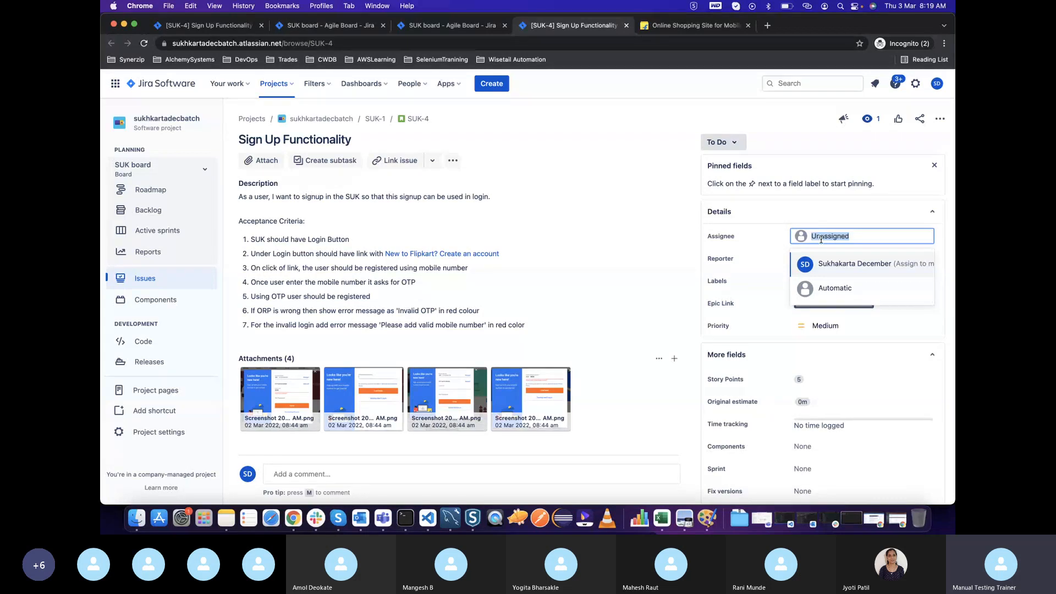
pyautogui.click(842, 264)
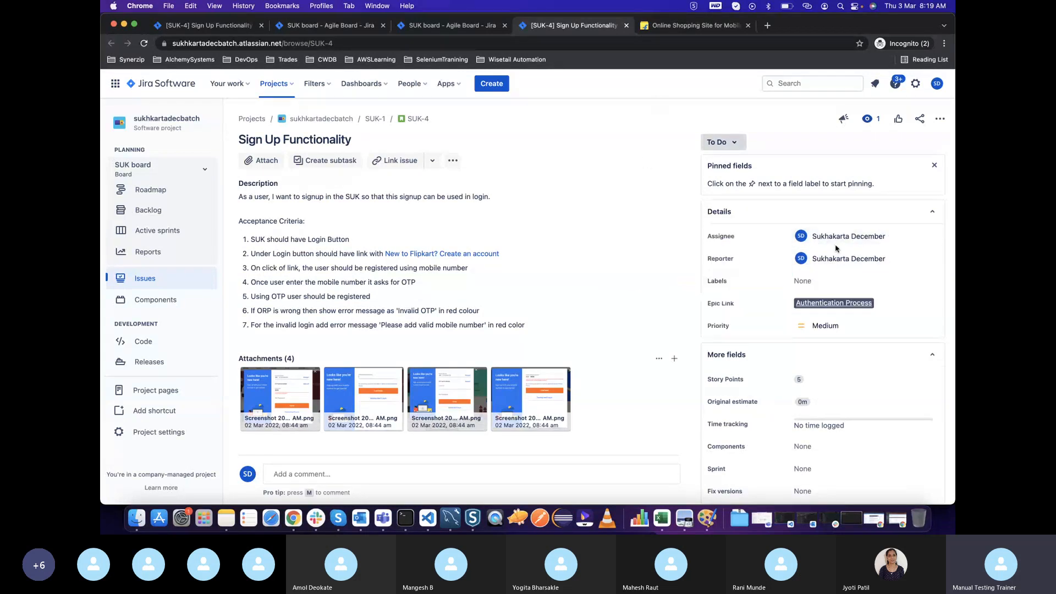
# Reassign the Sign Up Functionality issue to dev1
pyautogui.click(814, 241)
pyautogui.write('su')
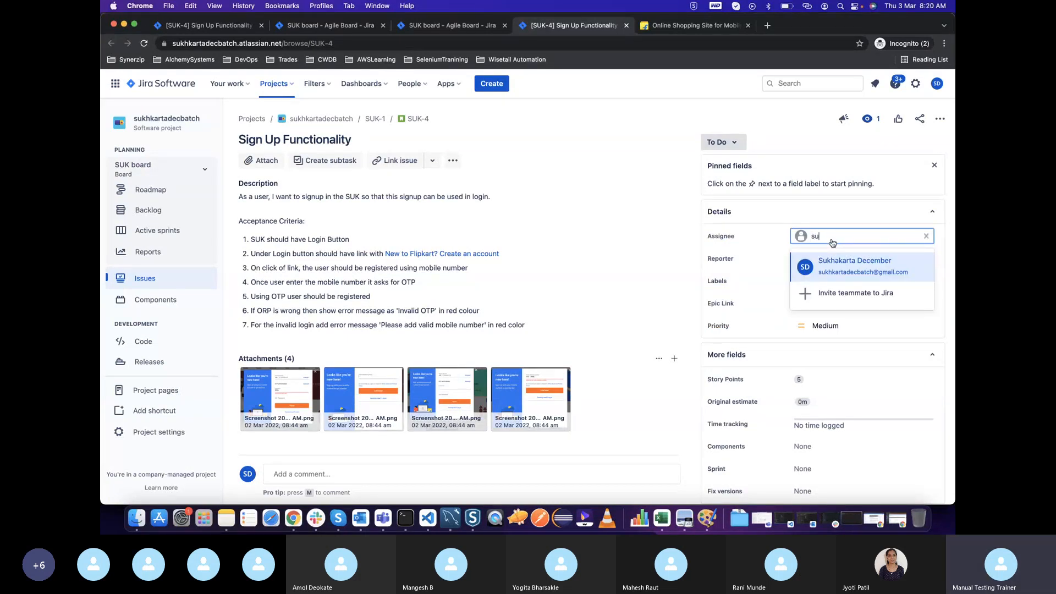
pyautogui.press('BackSpace')
pyautogui.press('BackSpace')
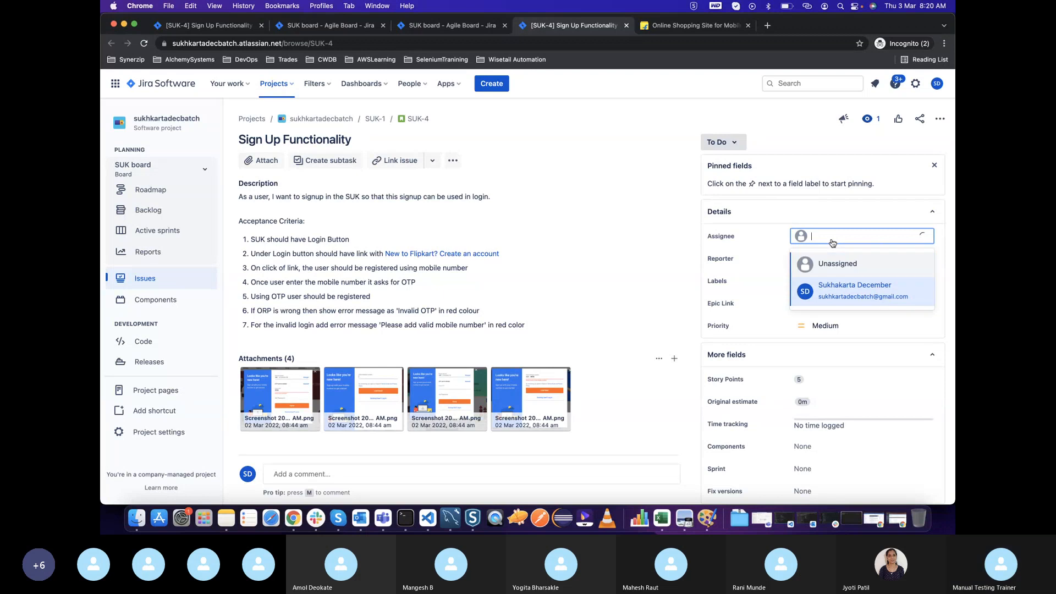
pyautogui.write('dev')
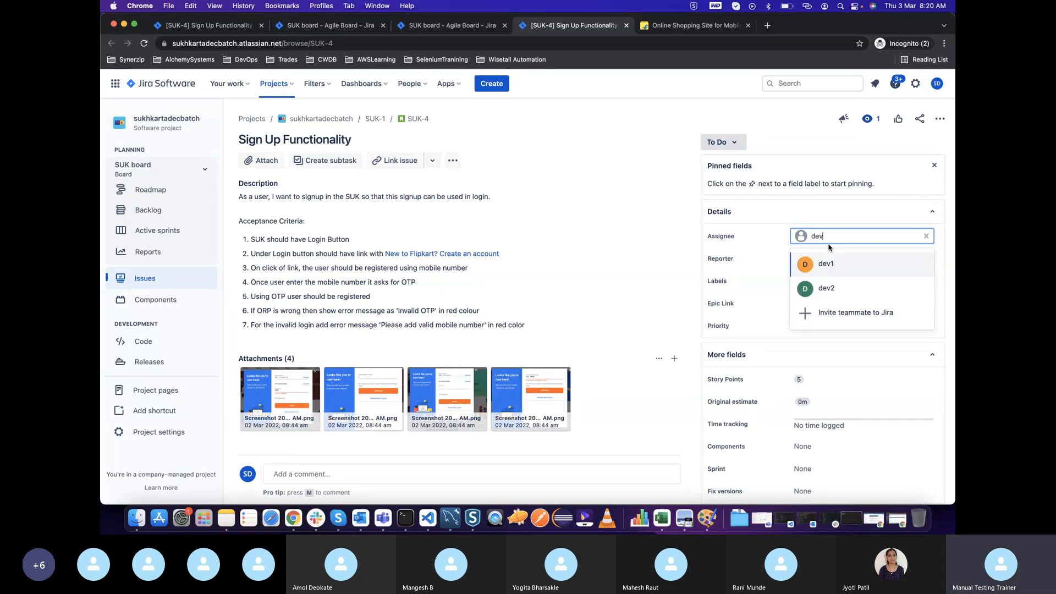
pyautogui.click(822, 263)
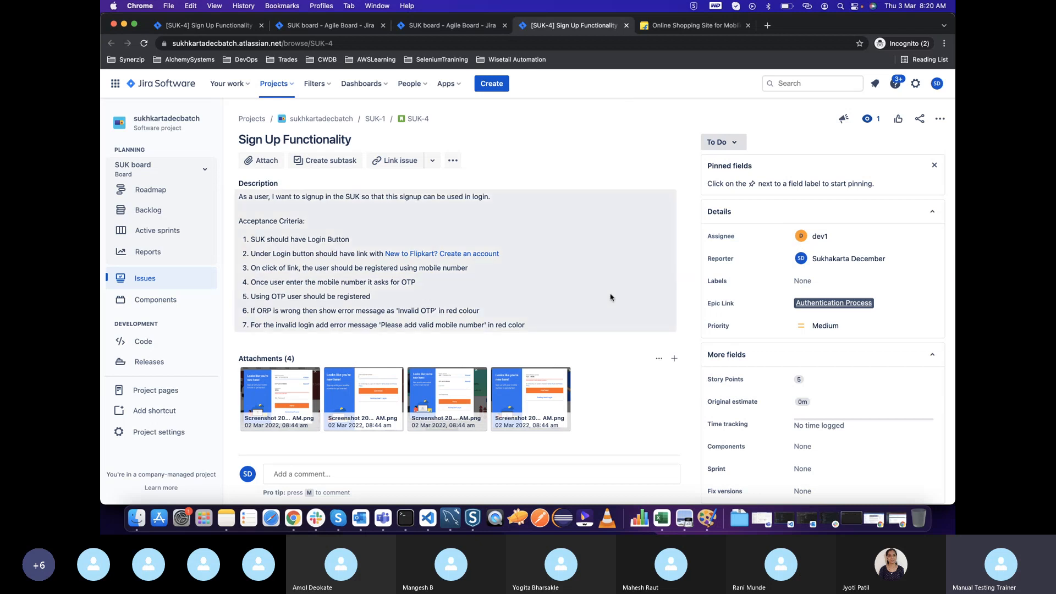
# Reload the backlog to check the Sign Up Functionality row's assignee and story points, and return to the issue page
pyautogui.click(468, 27)
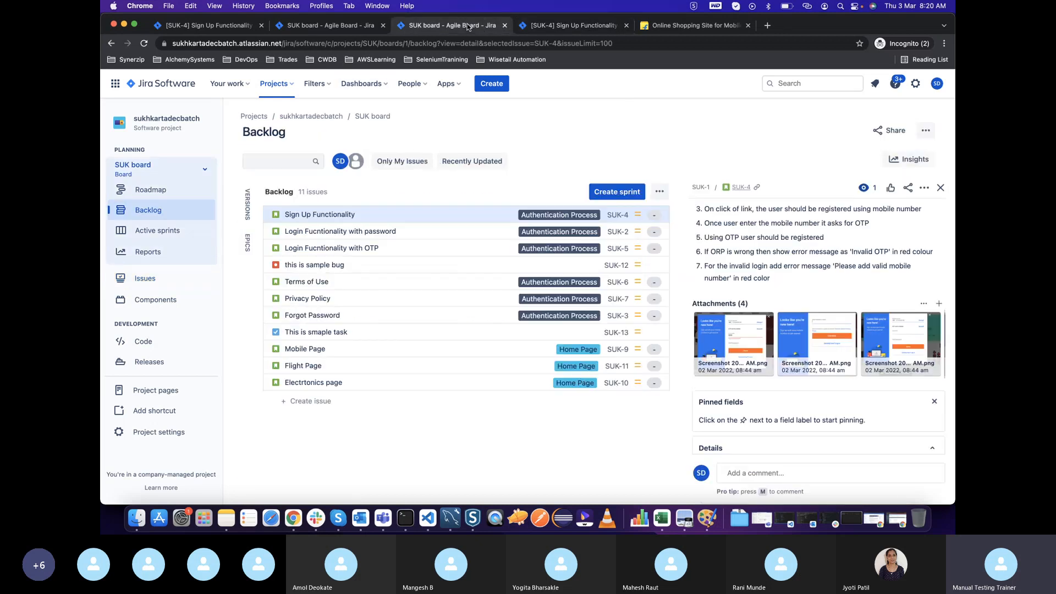
pyautogui.click(143, 43)
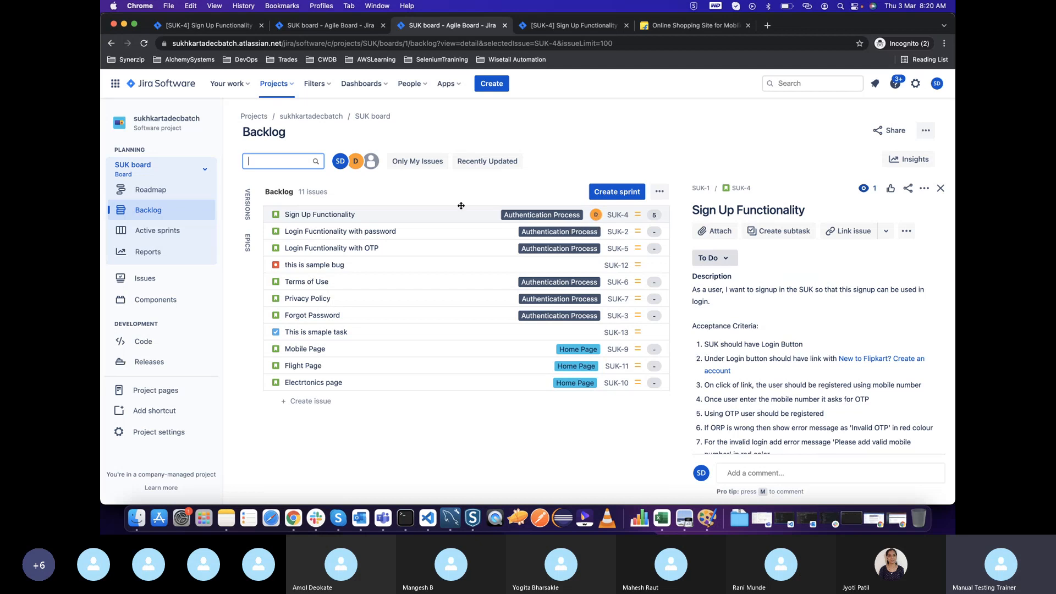
pyautogui.moveTo(454, 207)
pyautogui.mouseDown()
pyautogui.moveTo(448, 181)
pyautogui.moveTo(456, 213)
pyautogui.mouseUp()
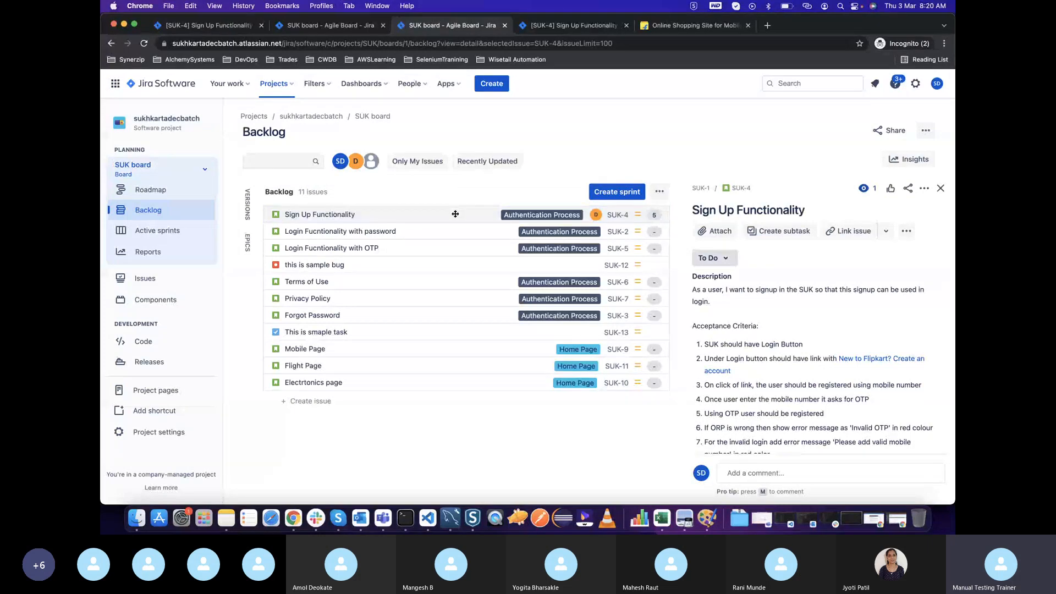
pyautogui.click(549, 21)
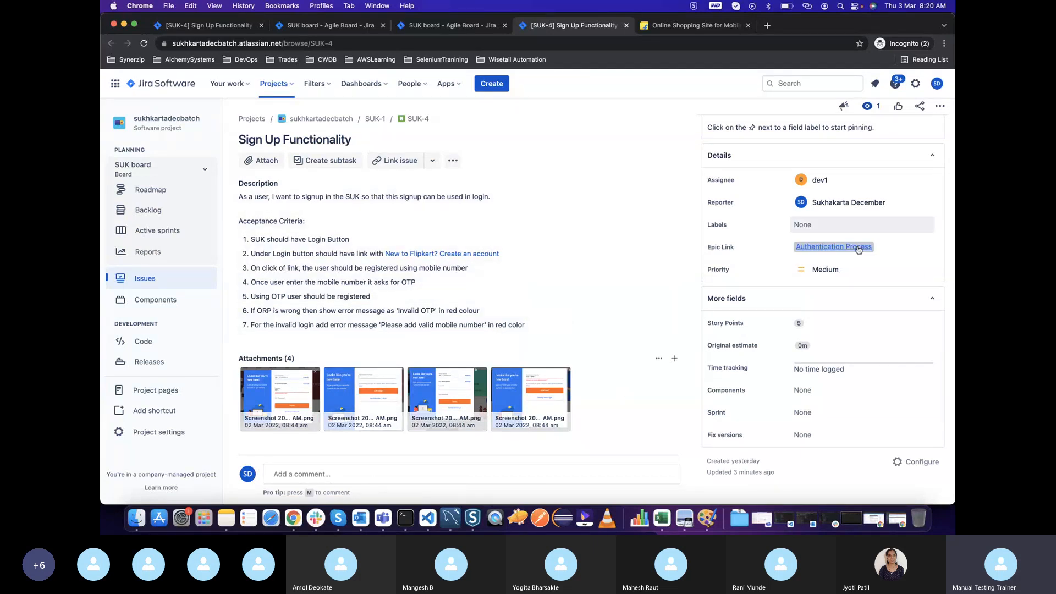
pyautogui.click(800, 231)
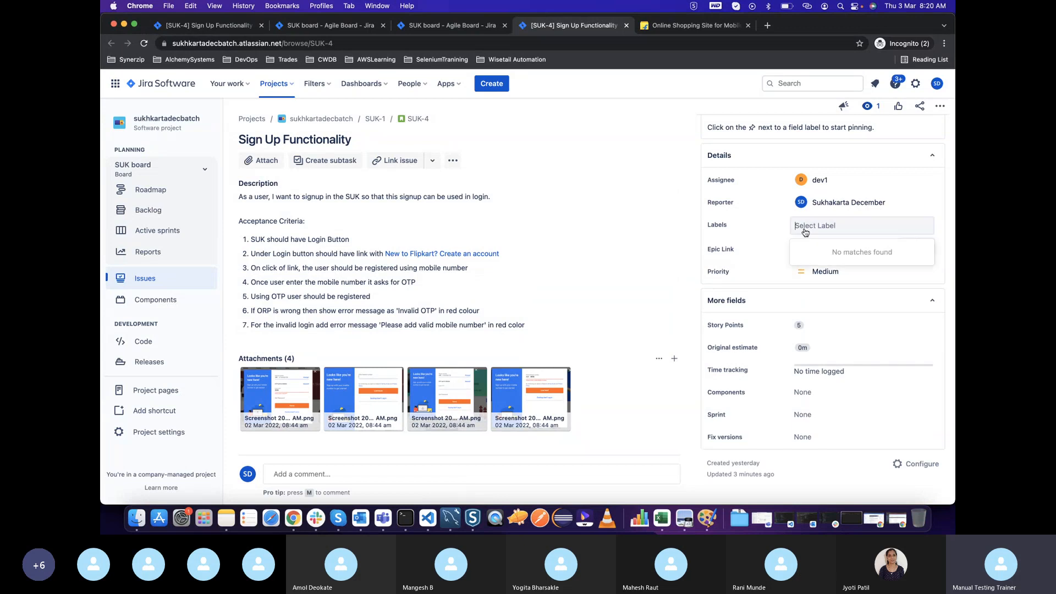
pyautogui.write('API')
pyautogui.press('BackSpace')
pyautogui.press('BackSpace')
pyautogui.press('BackSpace')
pyautogui.write('UI')
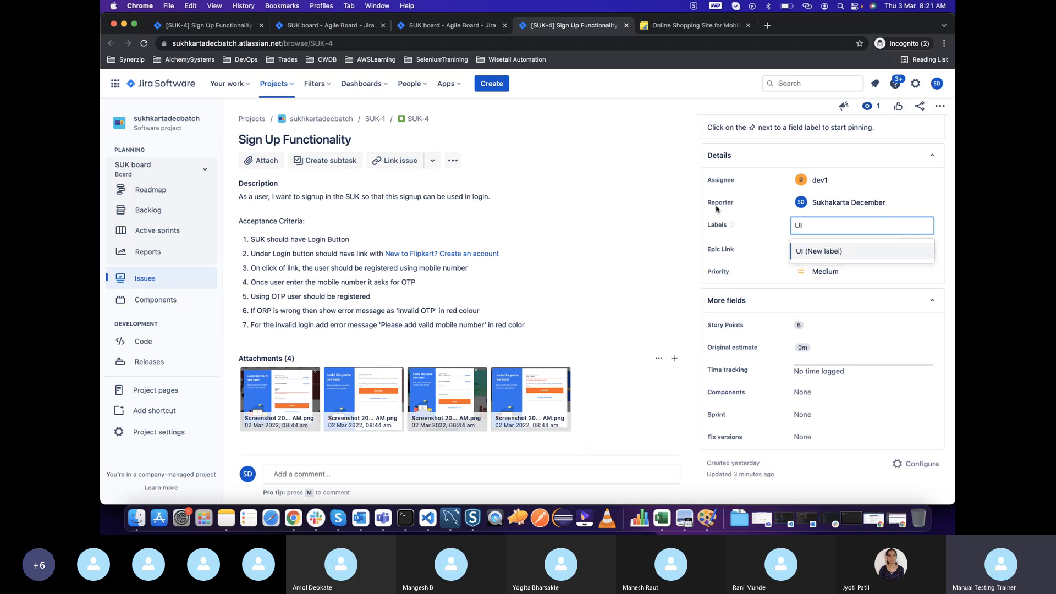
pyautogui.press('Escape')
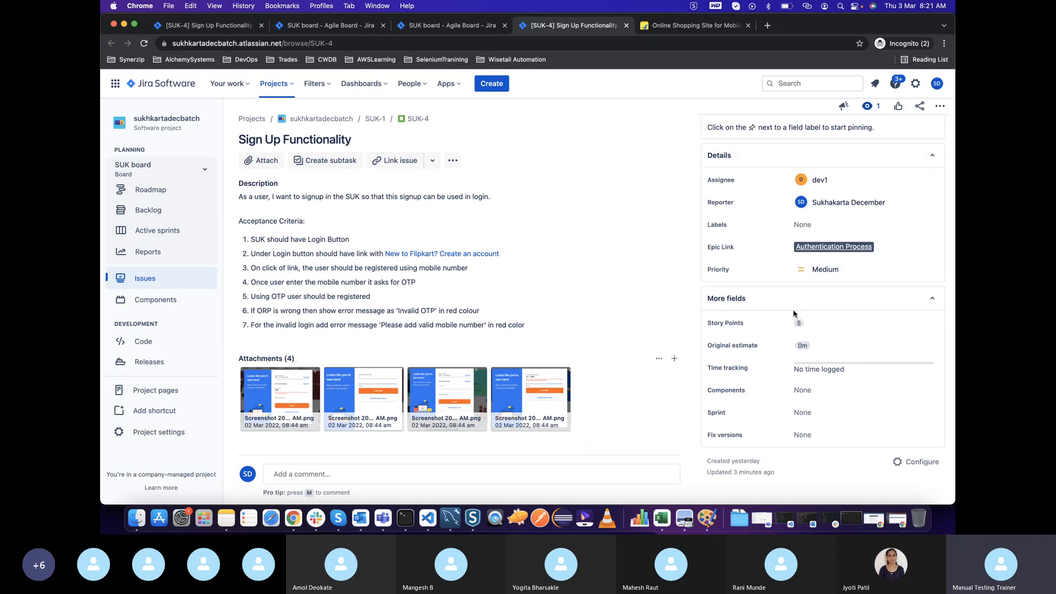
# Set the priority of the Sign Up Functionality issue to High
pyautogui.click(820, 268)
pyautogui.click(812, 299)
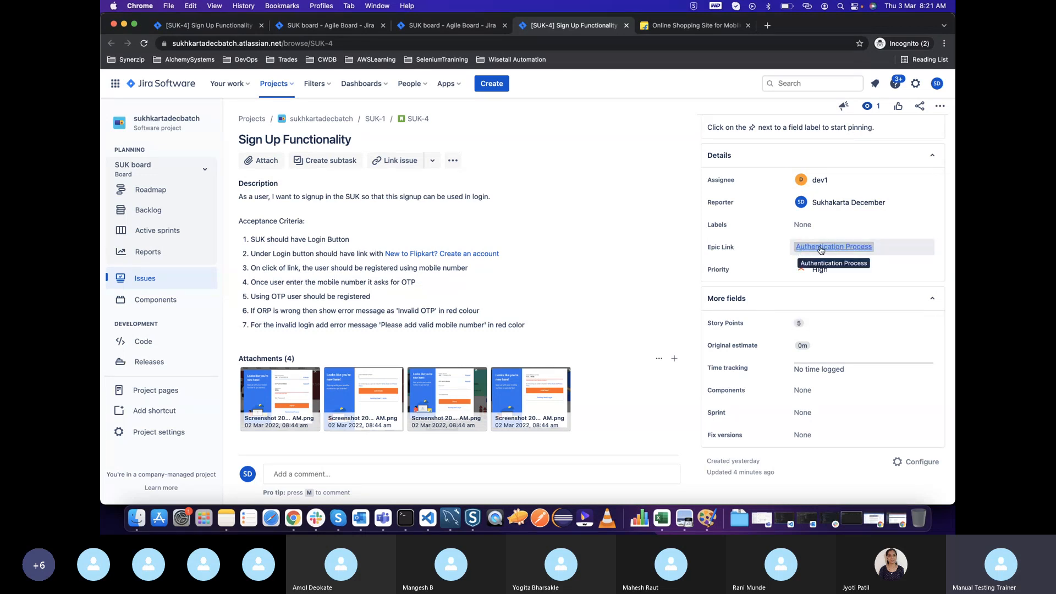
pyautogui.moveTo(820, 250)
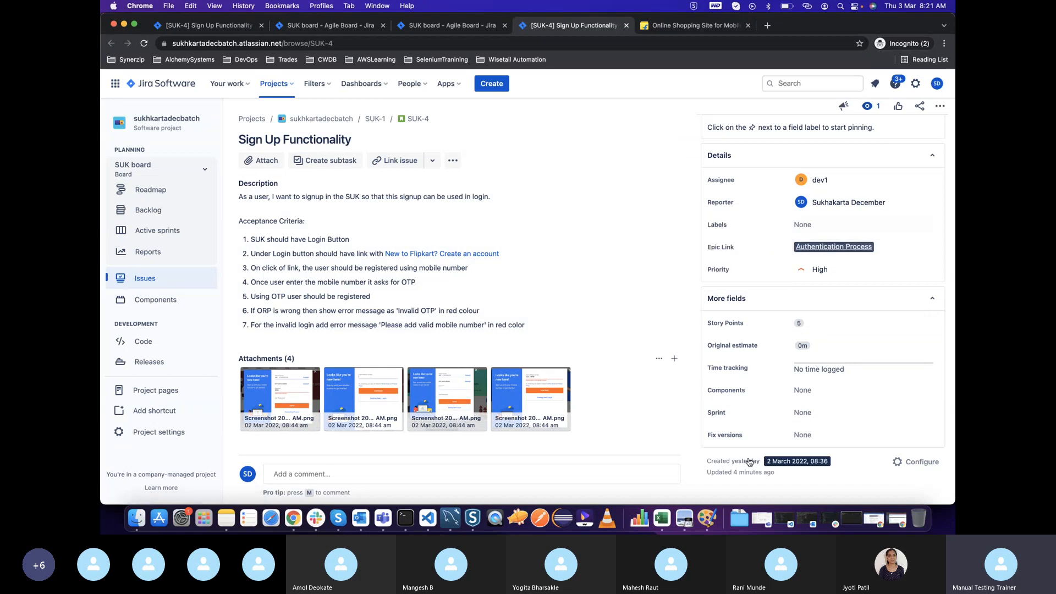
# Check the sprint options offered for the issue, and create a new sprint in the SUK board backlog
pyautogui.click(807, 414)
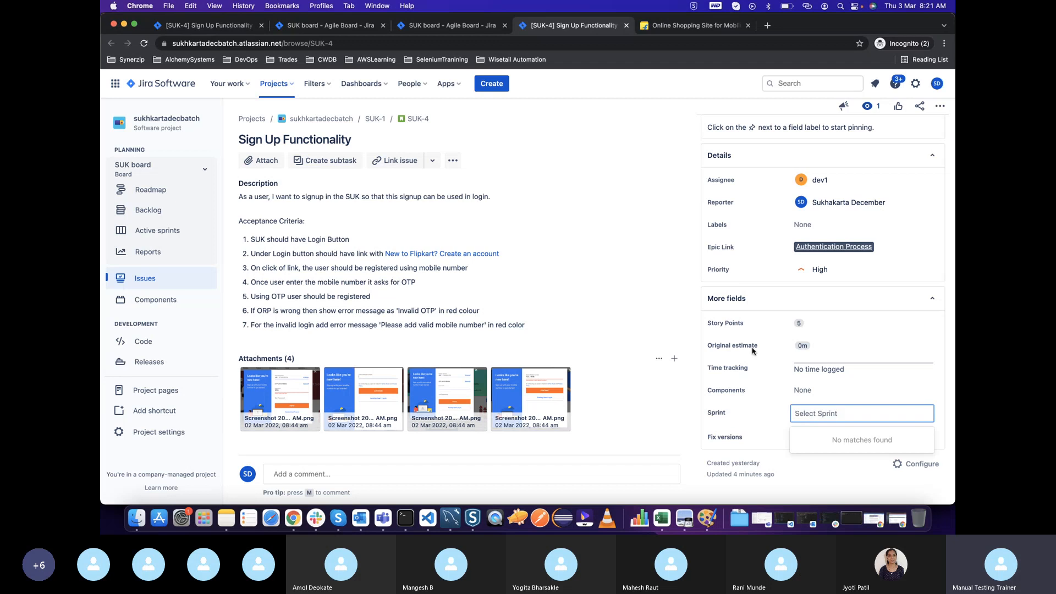
pyautogui.click(449, 25)
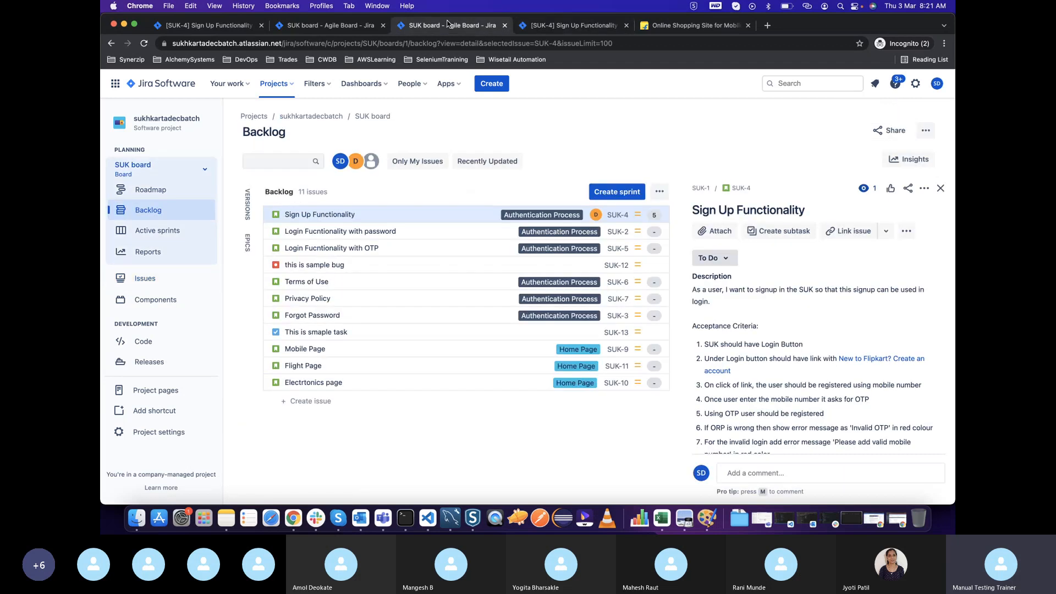
pyautogui.click(615, 192)
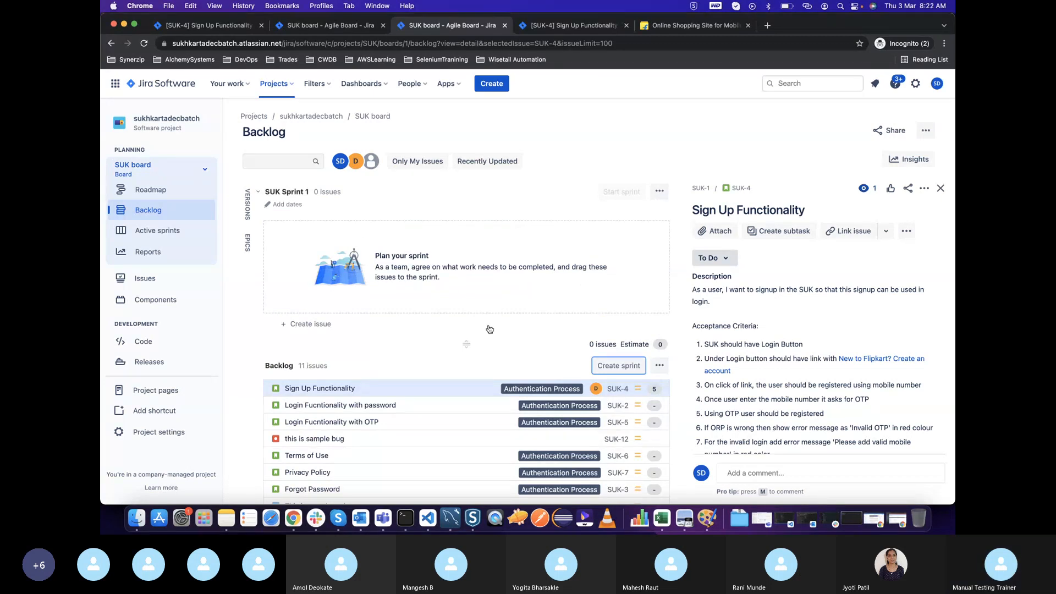
pyautogui.scroll(-2, 449, 260)
pyautogui.scroll(2, 449, 260)
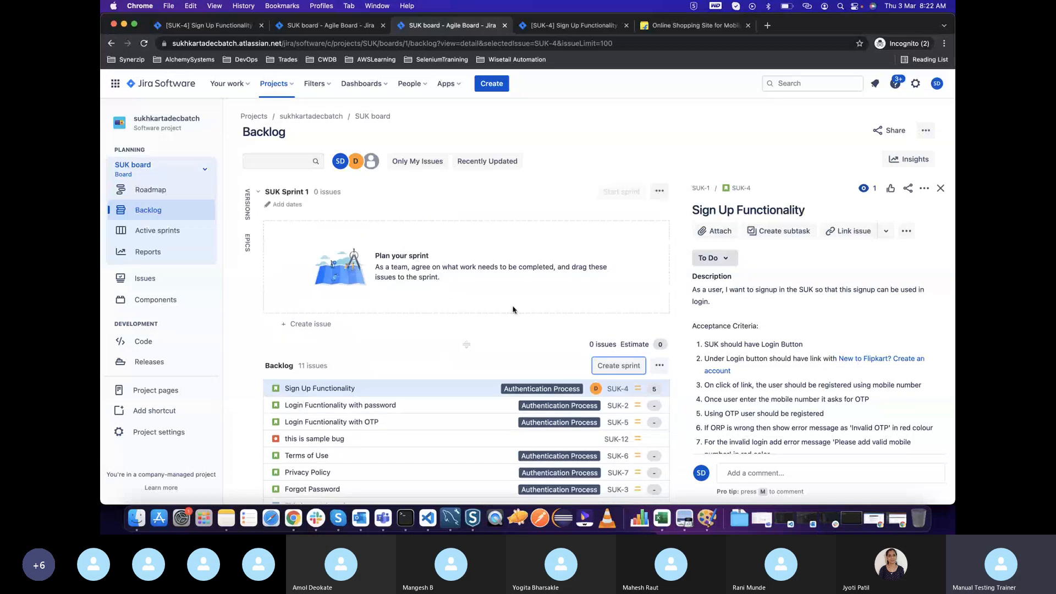
# Move the Sign Up Functionality issue from the backlog into SUK Sprint 1
pyautogui.click(349, 388)
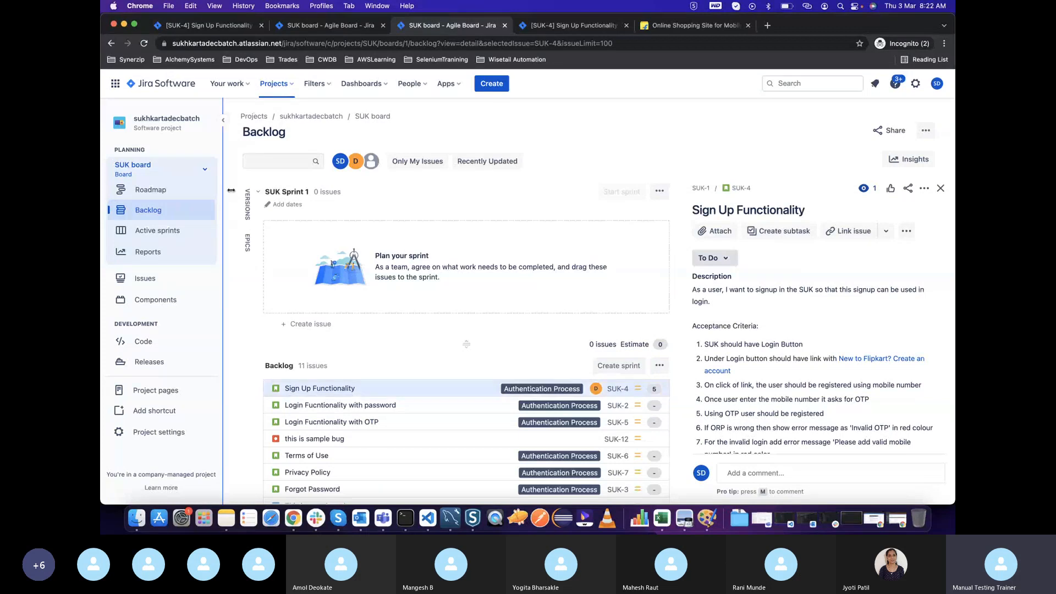
pyautogui.moveTo(266, 190); pyautogui.dragTo(319, 188)
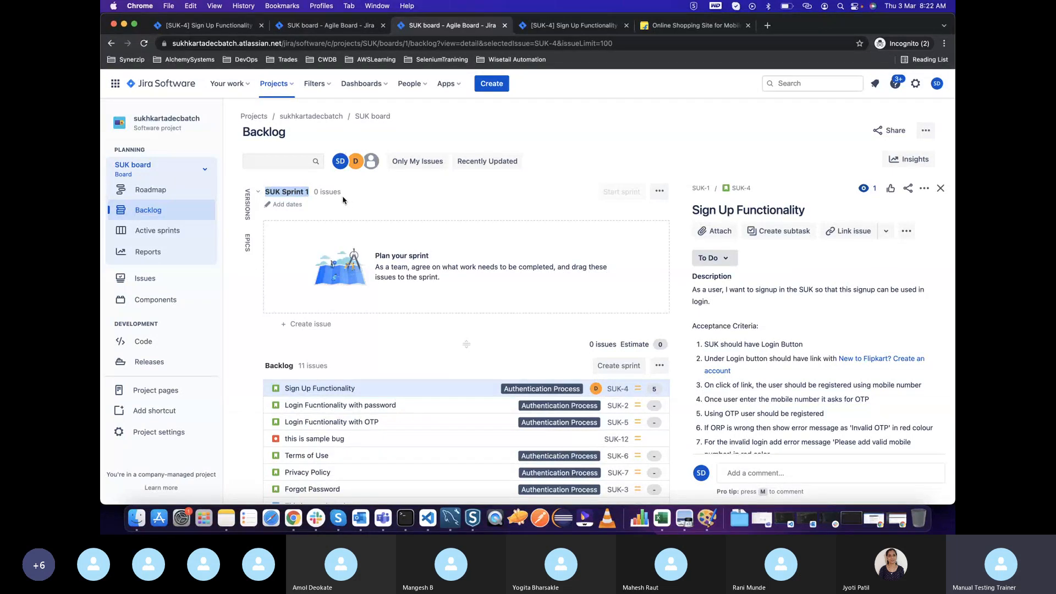
pyautogui.click(294, 189)
pyautogui.moveTo(276, 192); pyautogui.dragTo(310, 192)
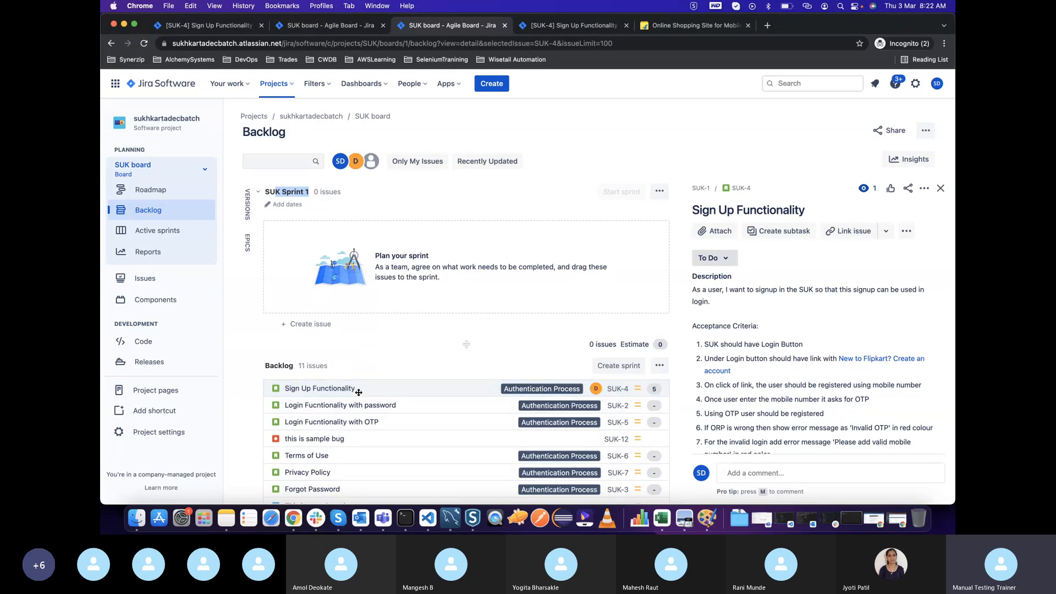
pyautogui.moveTo(359, 392); pyautogui.dragTo(358, 268)
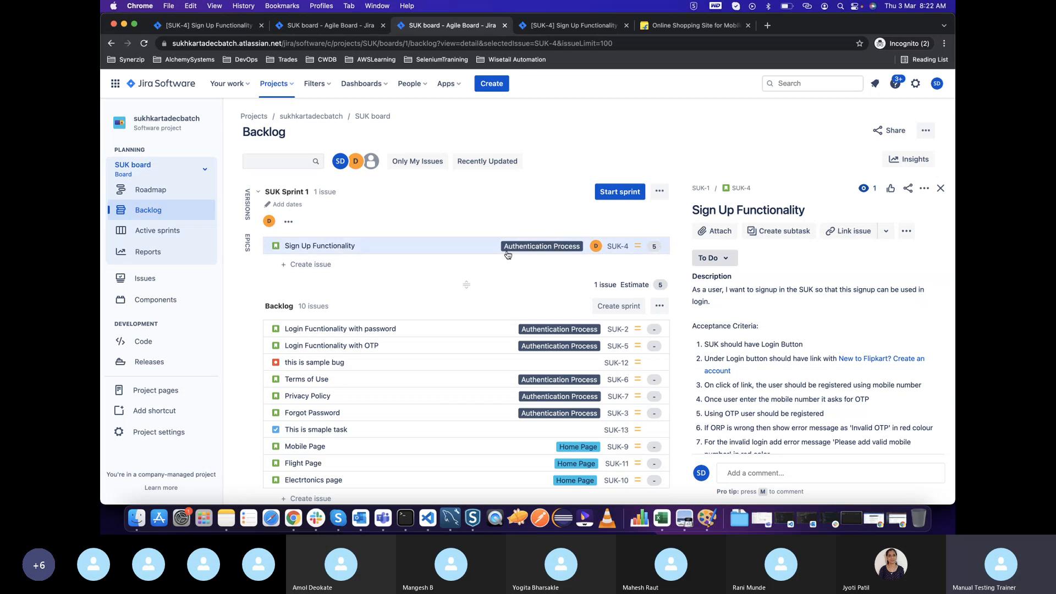
# Review the details of the Login Fucntionality with password issue from the backlog and open its full issue page
pyautogui.click(378, 331)
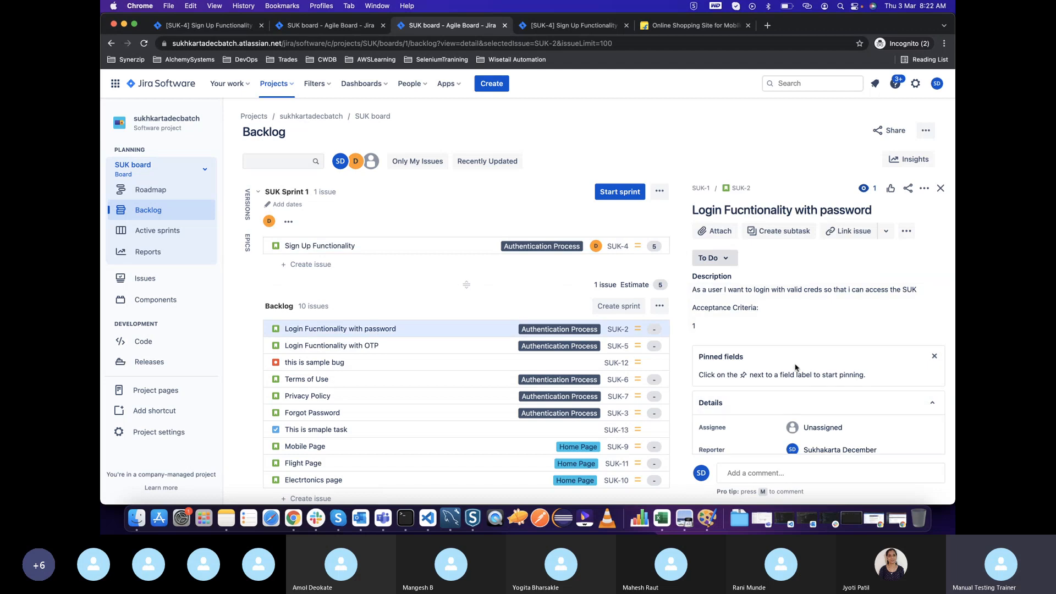
pyautogui.scroll(-5, 836, 396)
pyautogui.scroll(6, 803, 374)
pyautogui.scroll(-3, 795, 368)
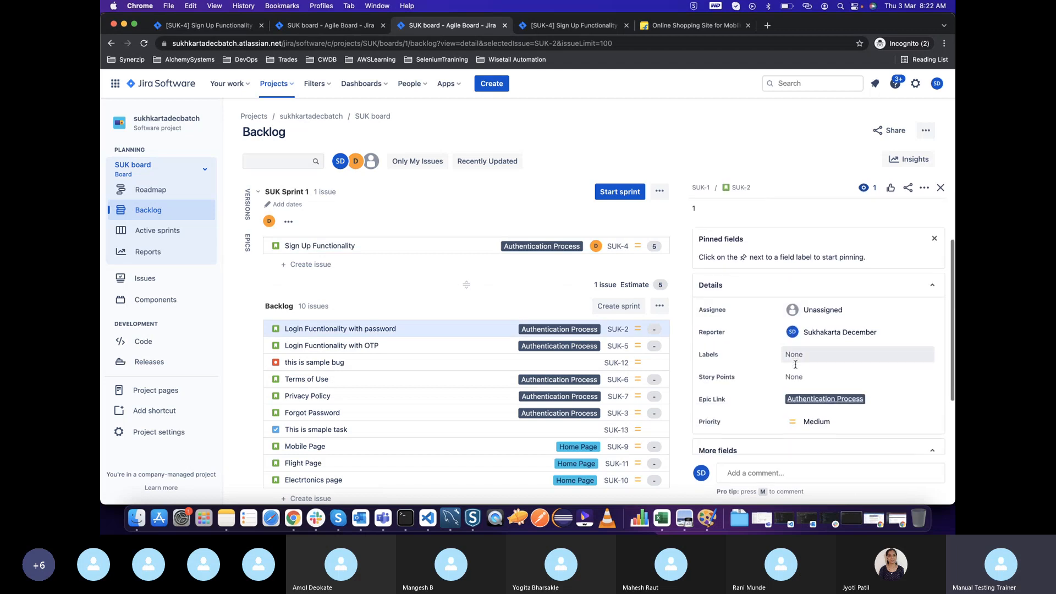
pyautogui.click(740, 187)
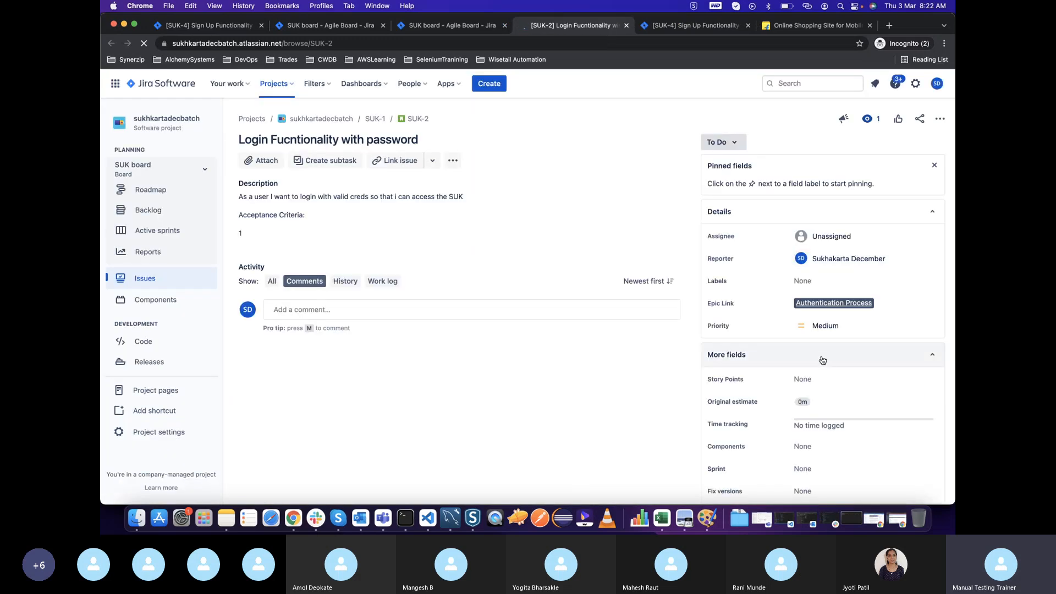
pyautogui.scroll(-1, 803, 385)
pyautogui.scroll(-2, 803, 390)
pyautogui.click(805, 413)
pyautogui.write('2')
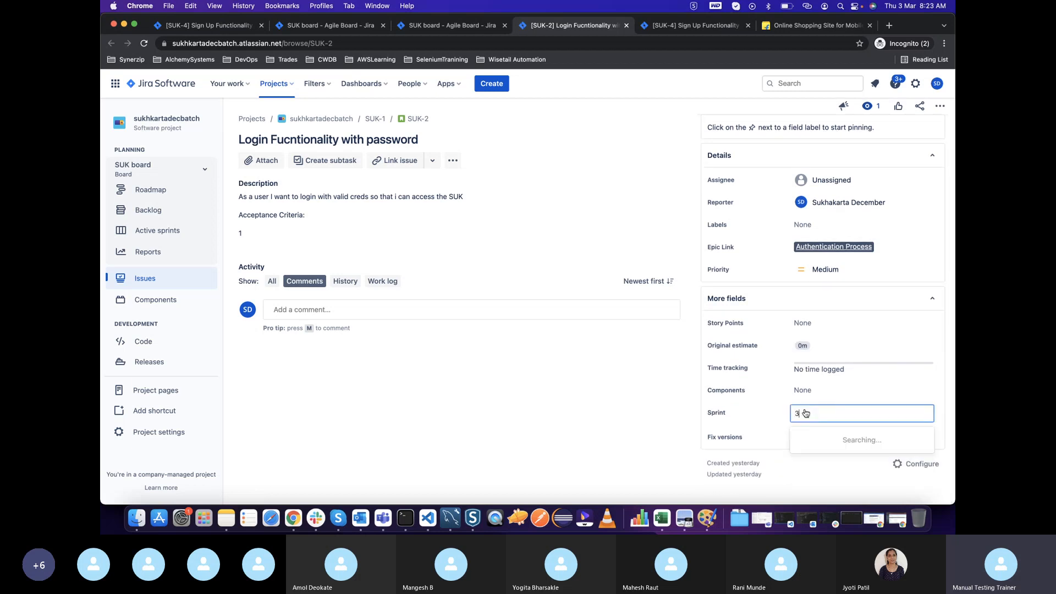
pyautogui.click(649, 430)
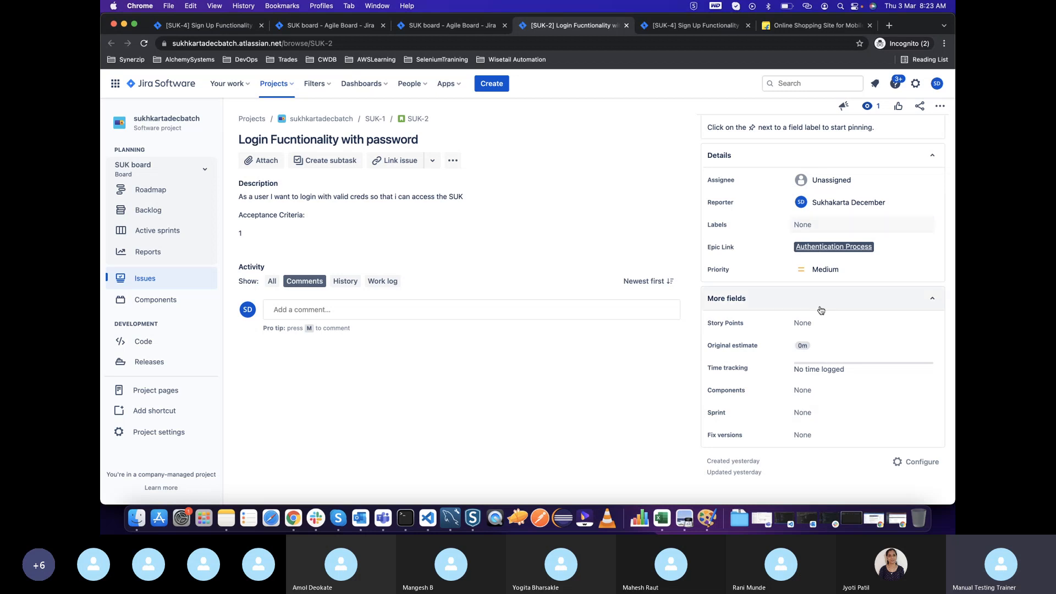
# Set the story points of the Login Fucntionality with password issue to 3 and assign it to dev2
pyautogui.click(813, 324)
pyautogui.click(618, 402)
pyautogui.scroll(2, 814, 297)
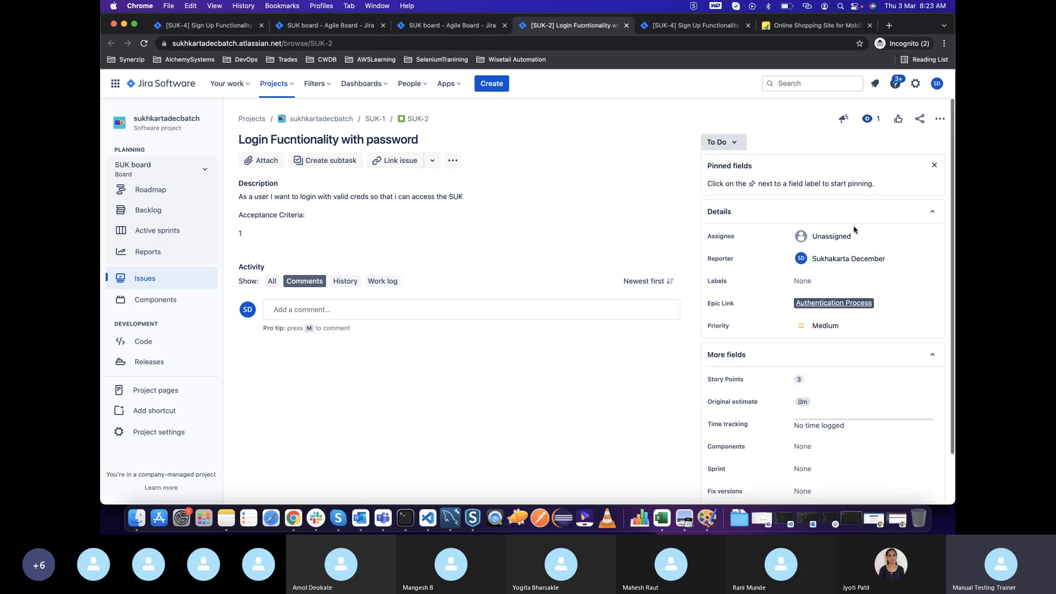
pyautogui.click(830, 237)
pyautogui.write('dev')
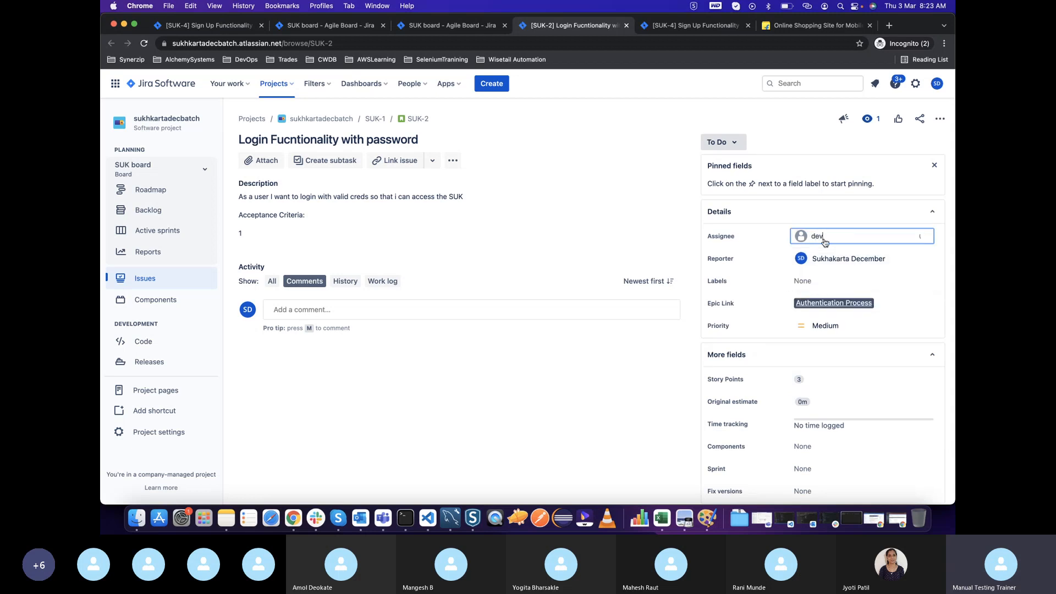
pyautogui.click(821, 286)
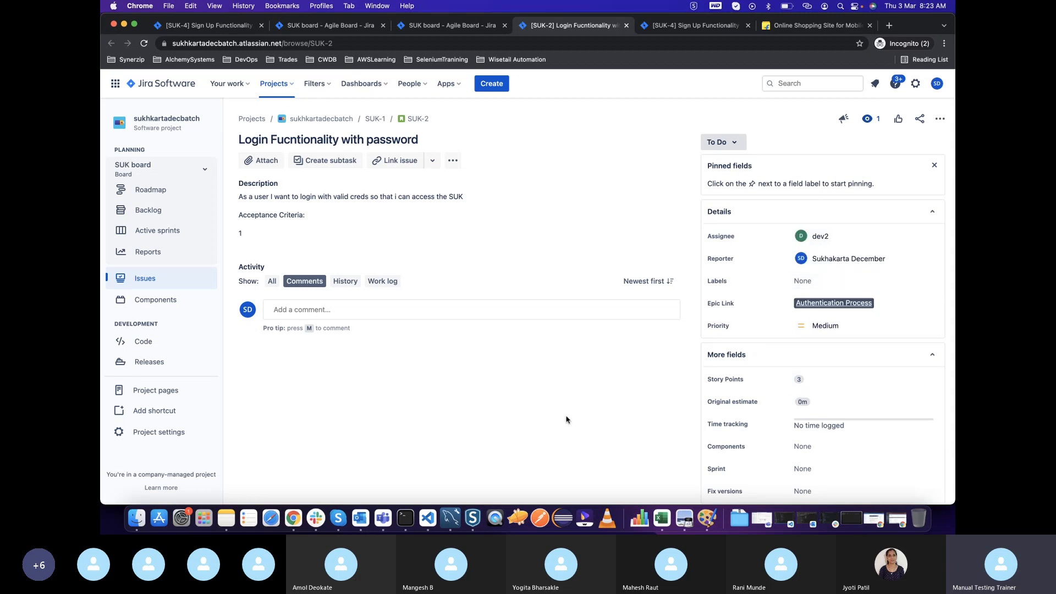
# Check the sprint options offered for the issue, and reload the backlog to check the row of Login Fucntionality with password
pyautogui.scroll(-1, 814, 385)
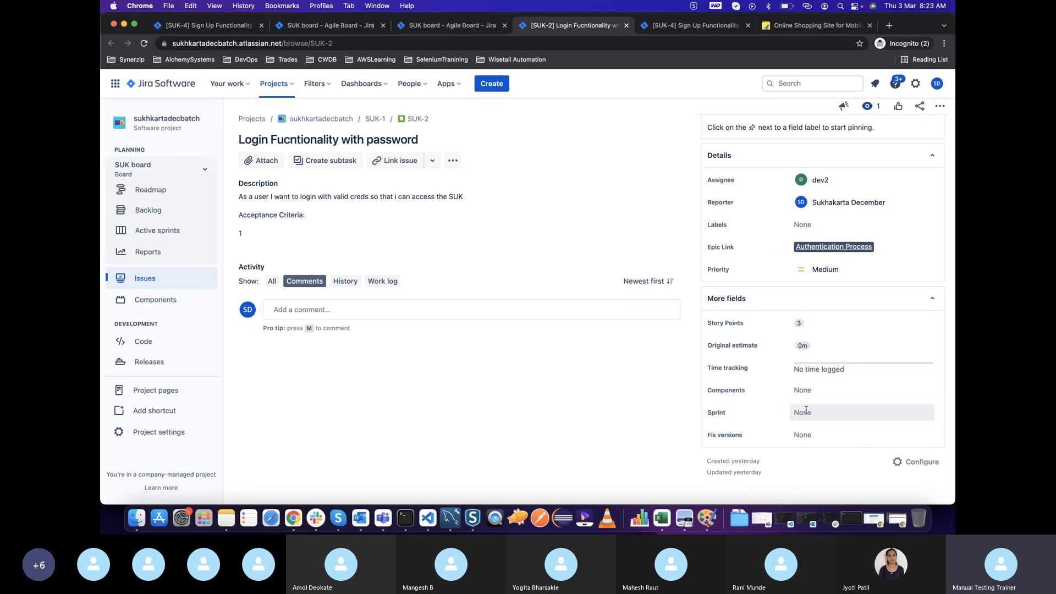
pyautogui.scroll(1, 715, 271)
pyautogui.scroll(-1, 713, 274)
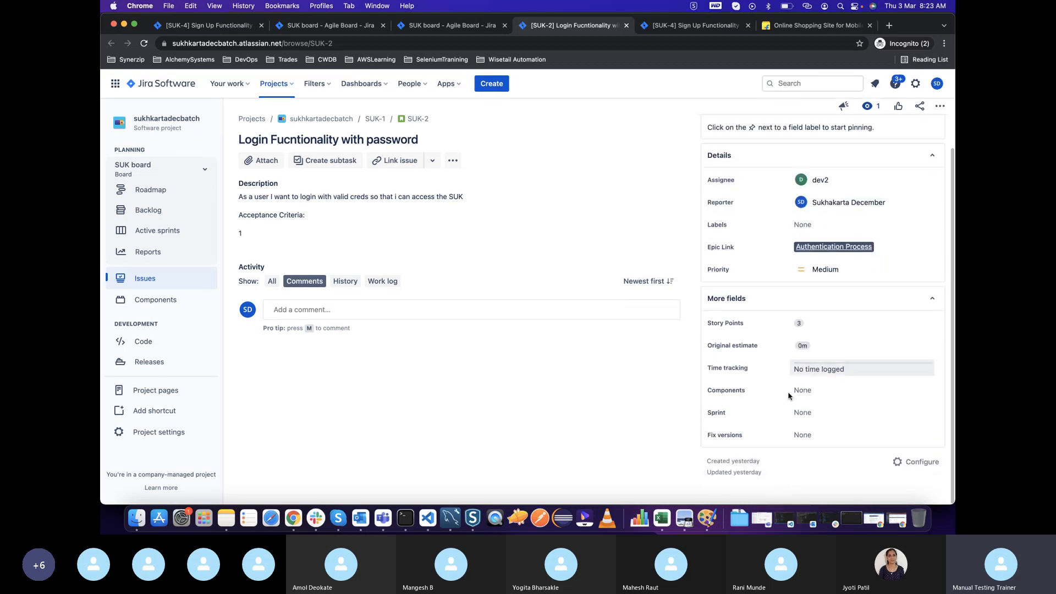
pyautogui.click(804, 413)
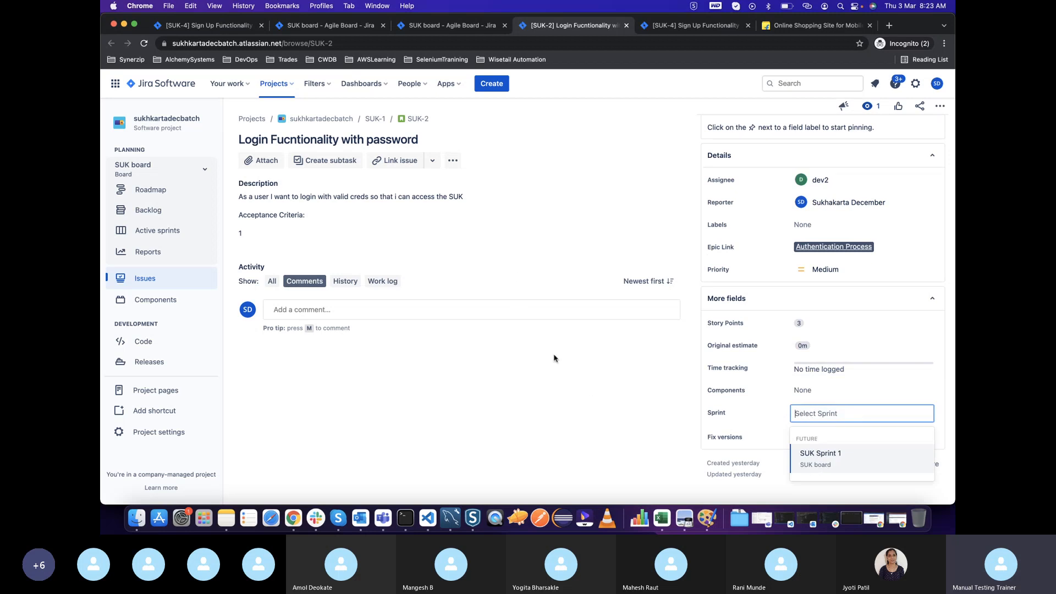
pyautogui.click(455, 41)
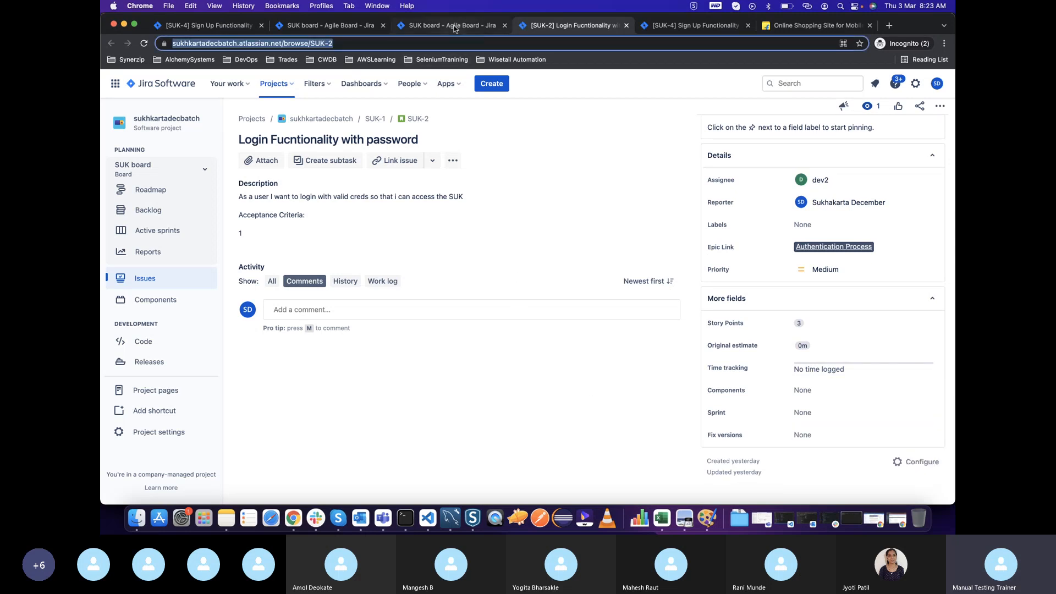
pyautogui.click(454, 26)
pyautogui.click(142, 42)
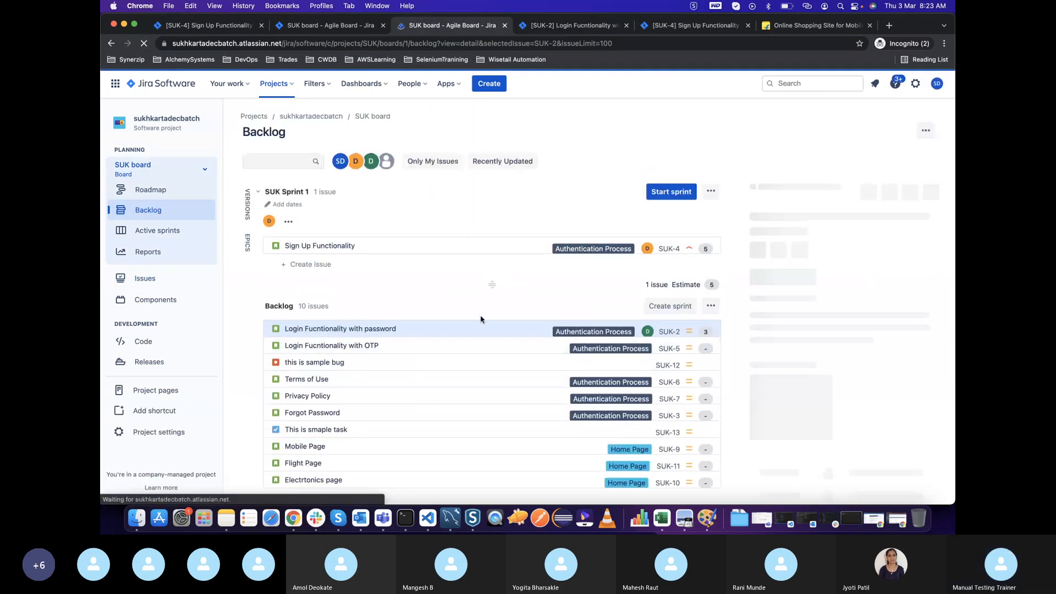
pyautogui.moveTo(420, 329)
pyautogui.mouseDown()
pyautogui.moveTo(422, 298)
pyautogui.moveTo(418, 330)
pyautogui.mouseUp()
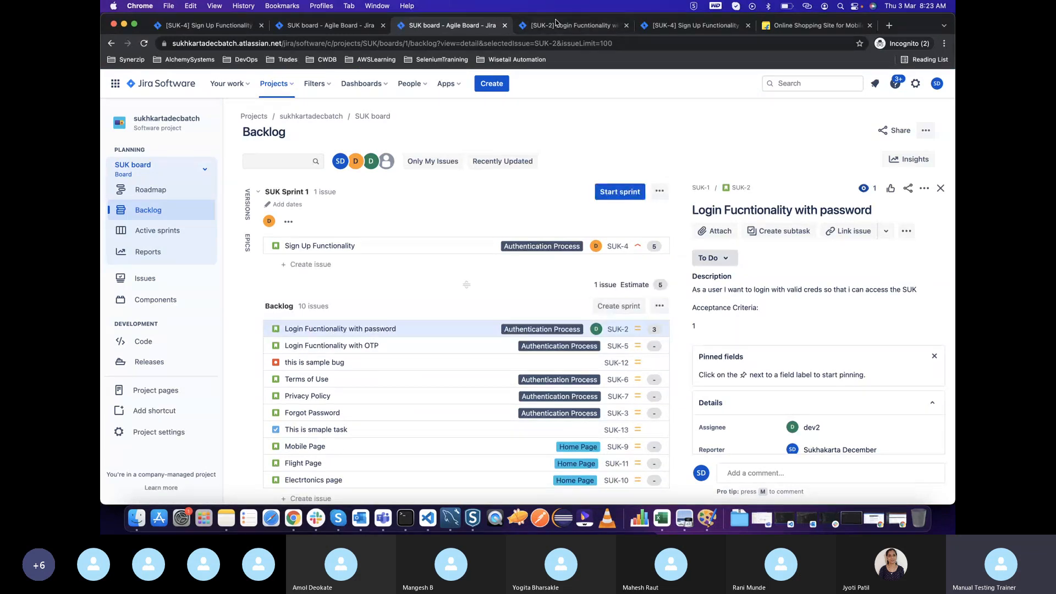
# Add the Login Fucntionality with password issue to SUK Sprint 1 from its issue page
pyautogui.click(558, 25)
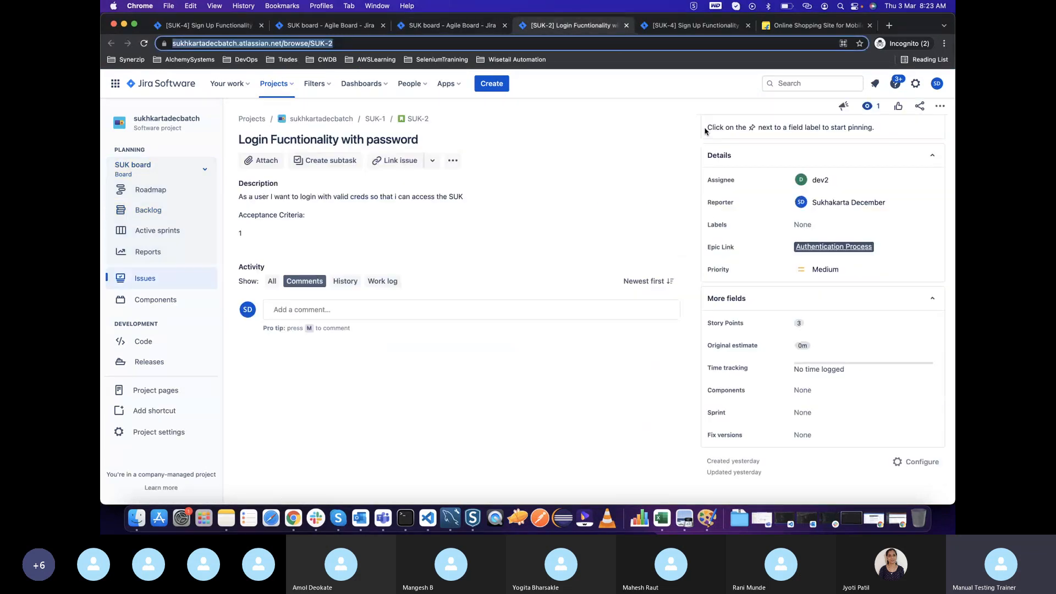
pyautogui.click(805, 412)
pyautogui.click(830, 464)
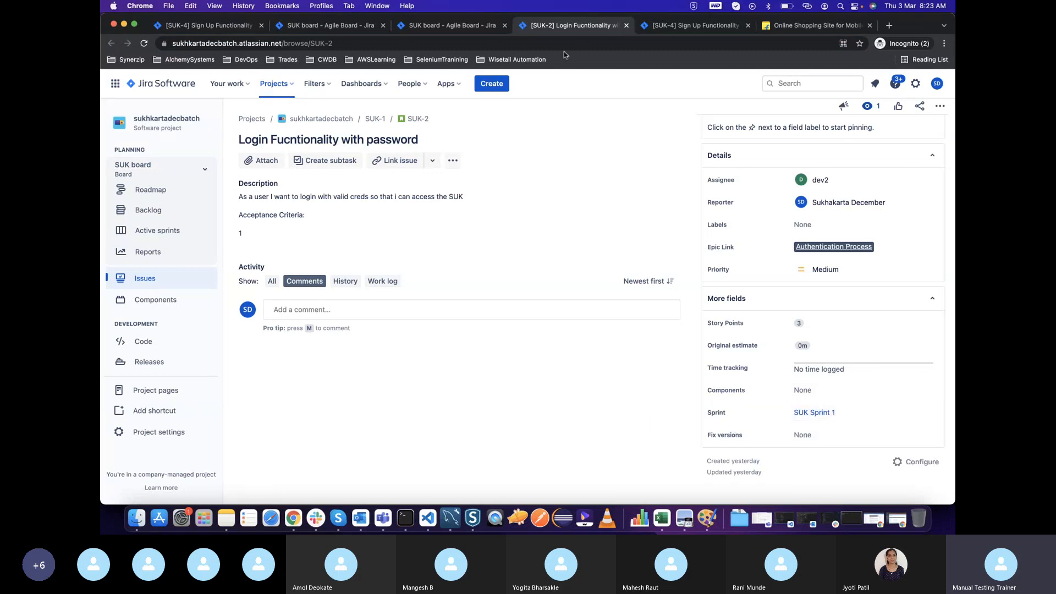
# Return to the backlog, review the details of the Login Fucntionality with OTP issue, and open its full issue page
pyautogui.click(470, 32)
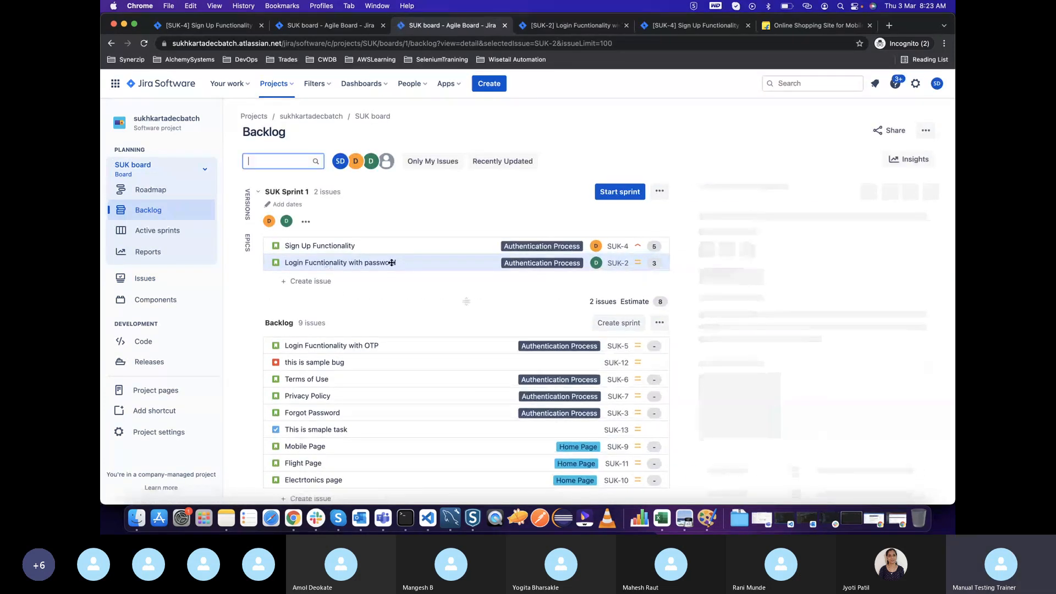
pyautogui.click(401, 348)
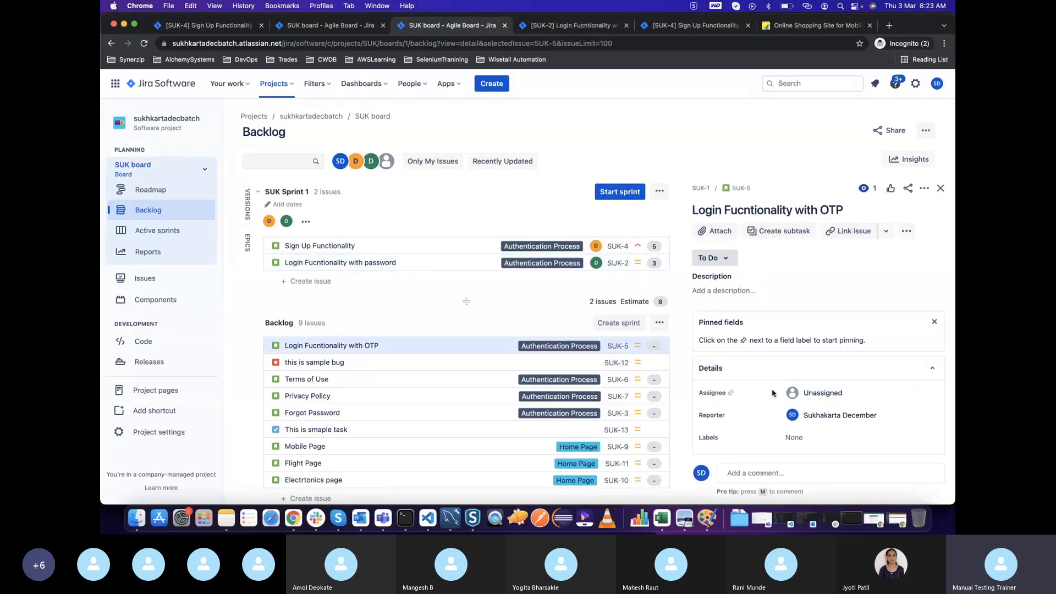
pyautogui.scroll(-3, 776, 378)
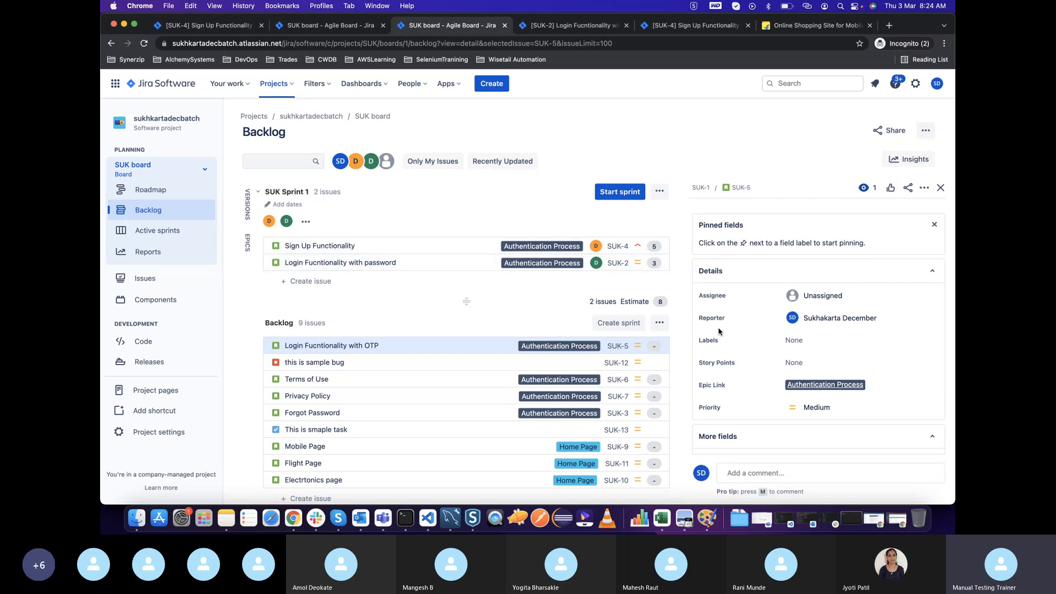
pyautogui.scroll(3, 779, 298)
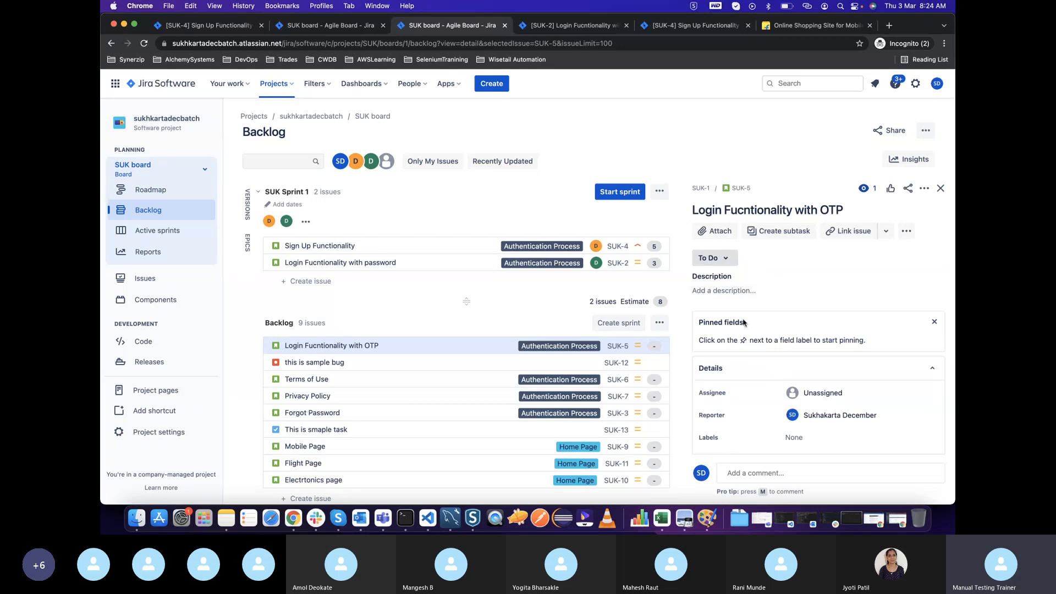
pyautogui.scroll(-1, 744, 322)
pyautogui.scroll(1, 703, 248)
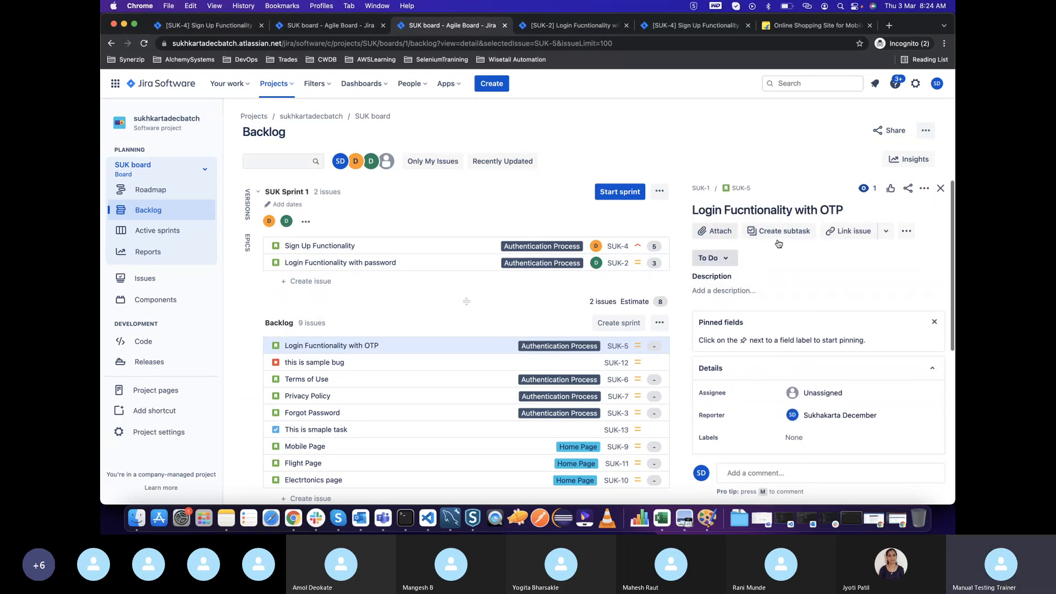
pyautogui.click(820, 393)
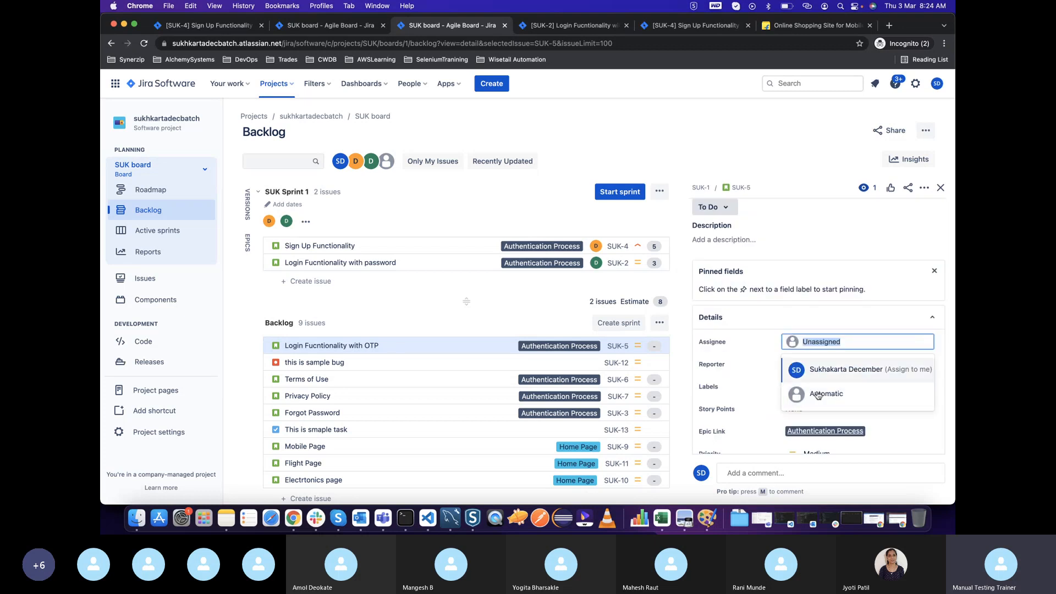
pyautogui.click(738, 188)
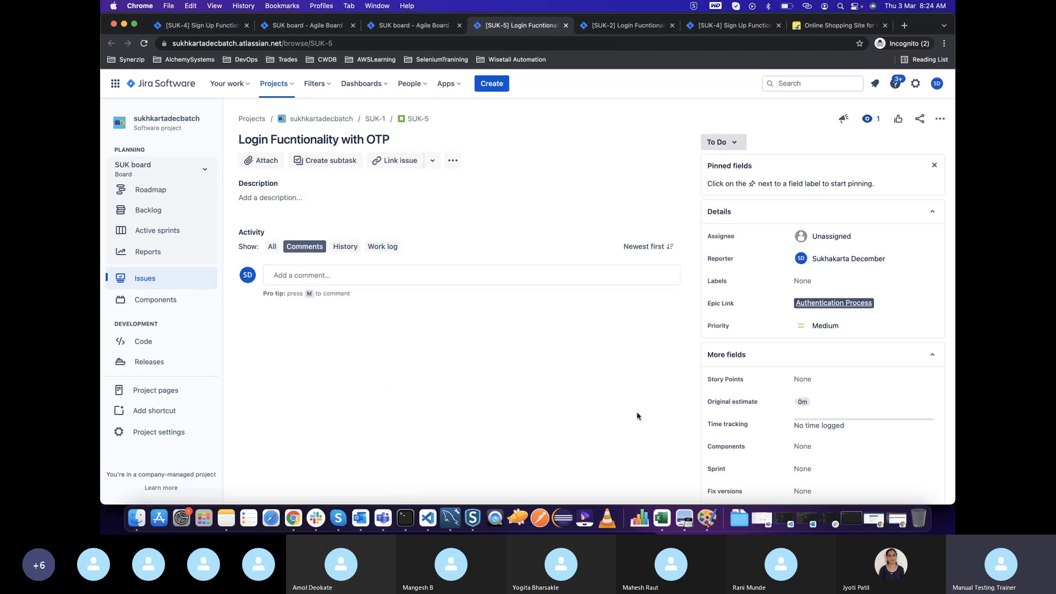
# Set the story points of the Login Fucntionality with OTP issue to 4 and assign it to dev1
pyautogui.scroll(-2, 832, 336)
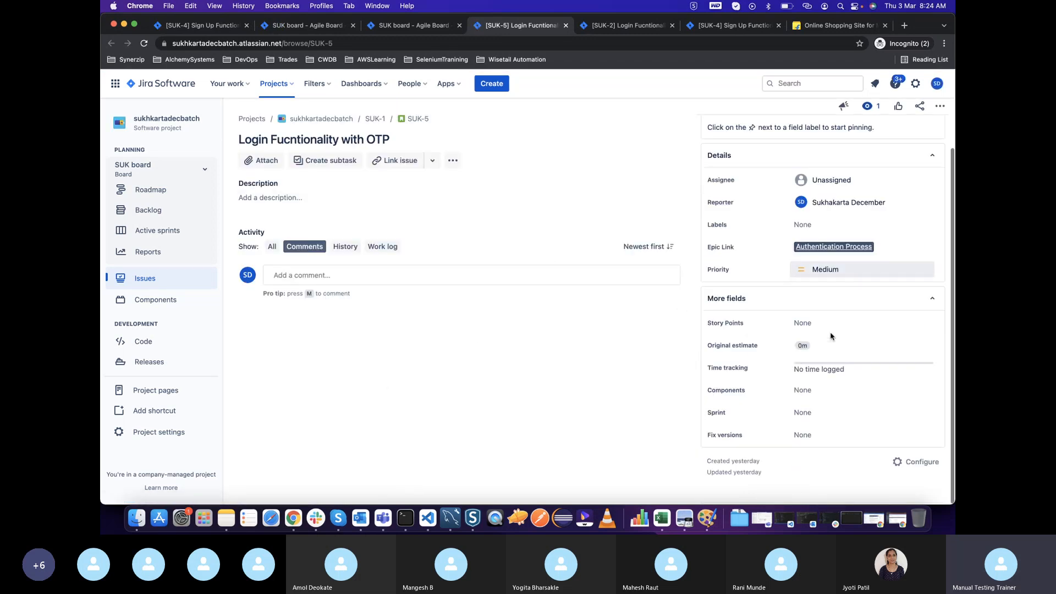
pyautogui.click(806, 322)
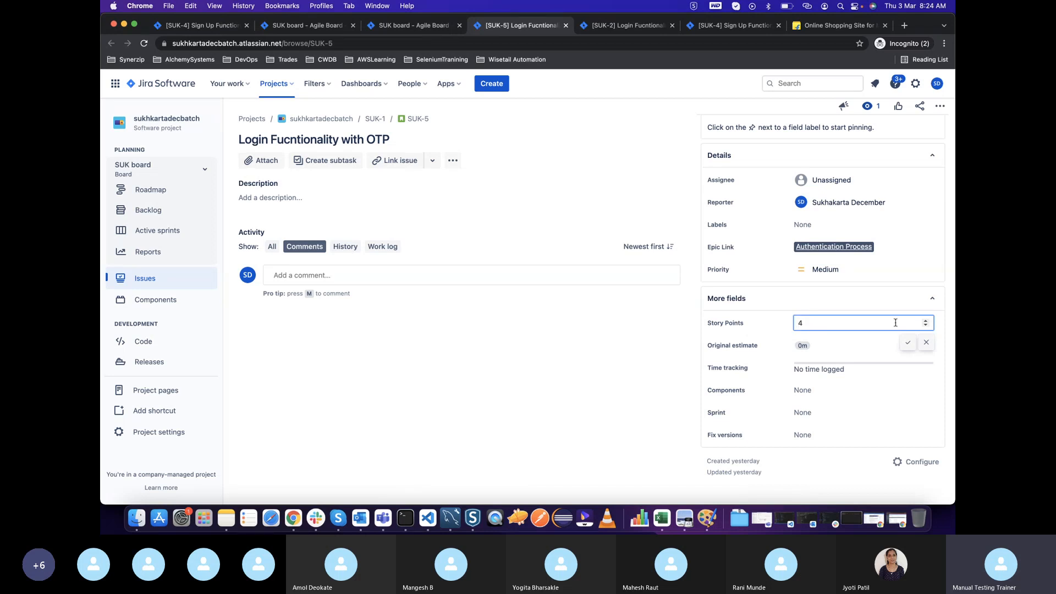
pyautogui.click(908, 342)
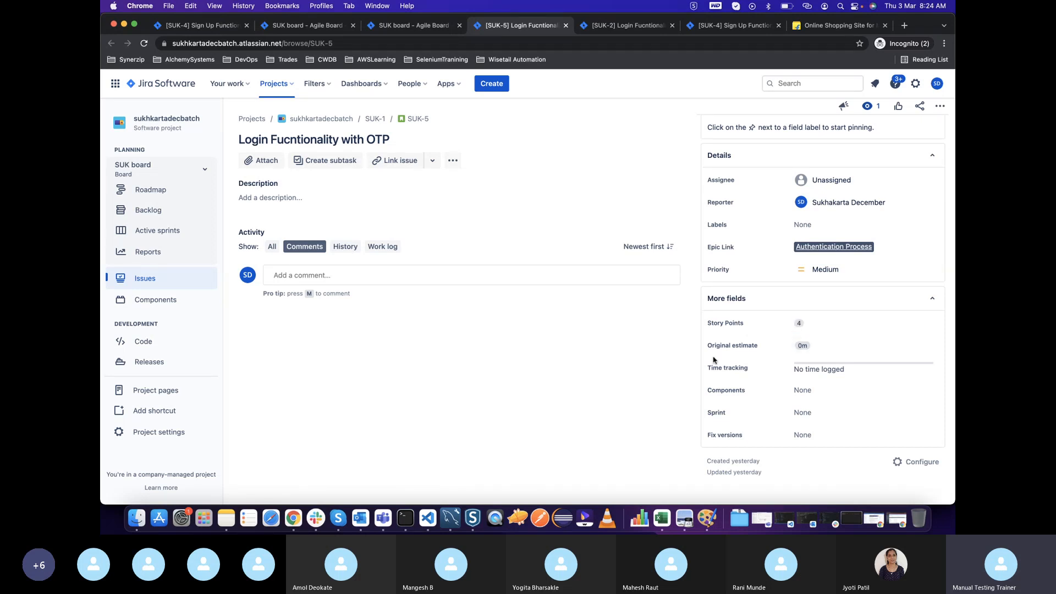
pyautogui.scroll(2, 714, 360)
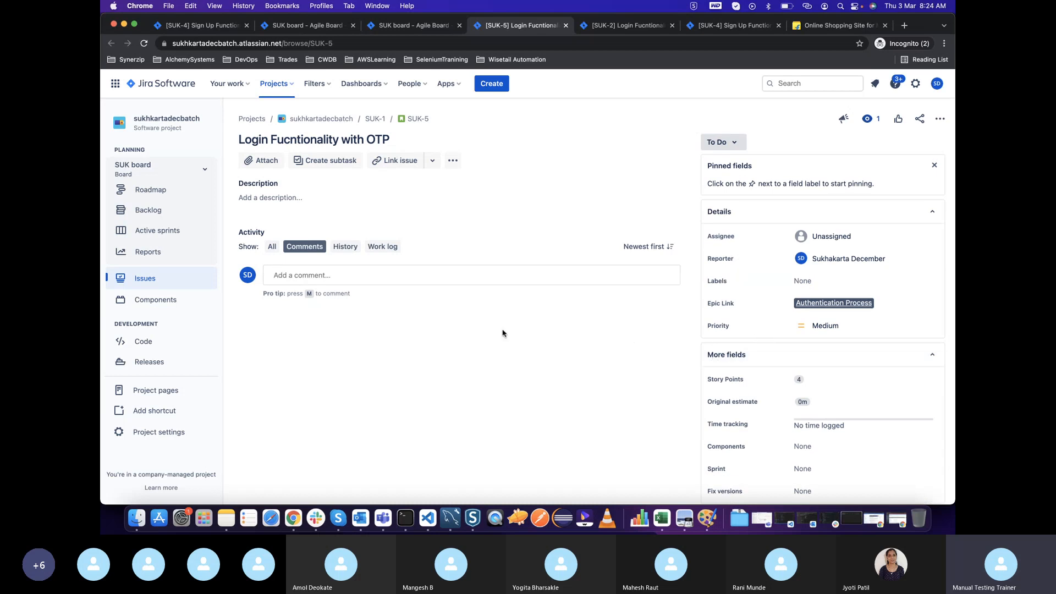
pyautogui.click(815, 237)
pyautogui.write('dev')
pyautogui.click(822, 266)
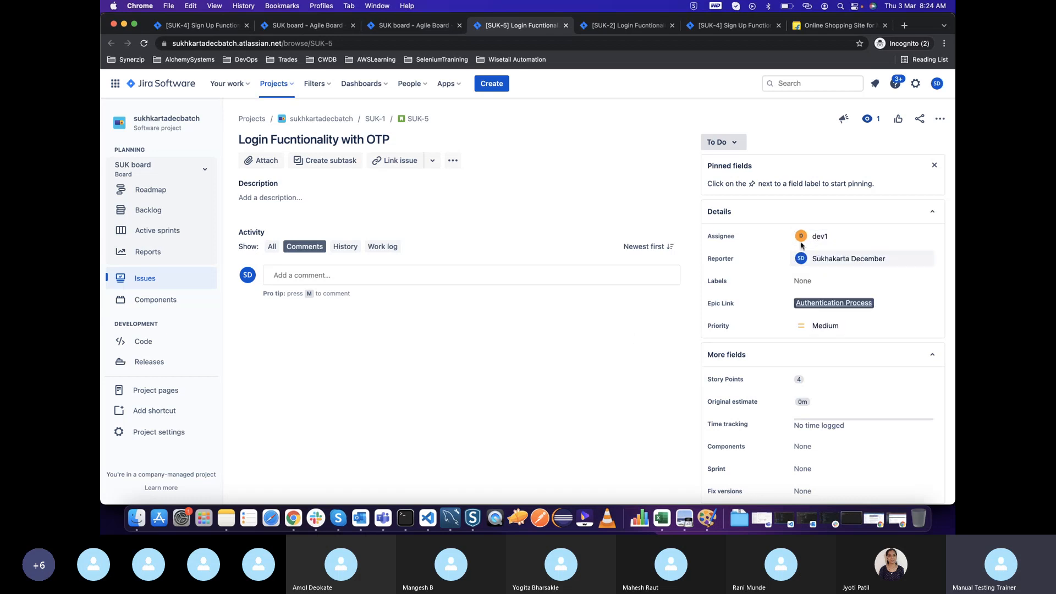
pyautogui.moveTo(814, 237)
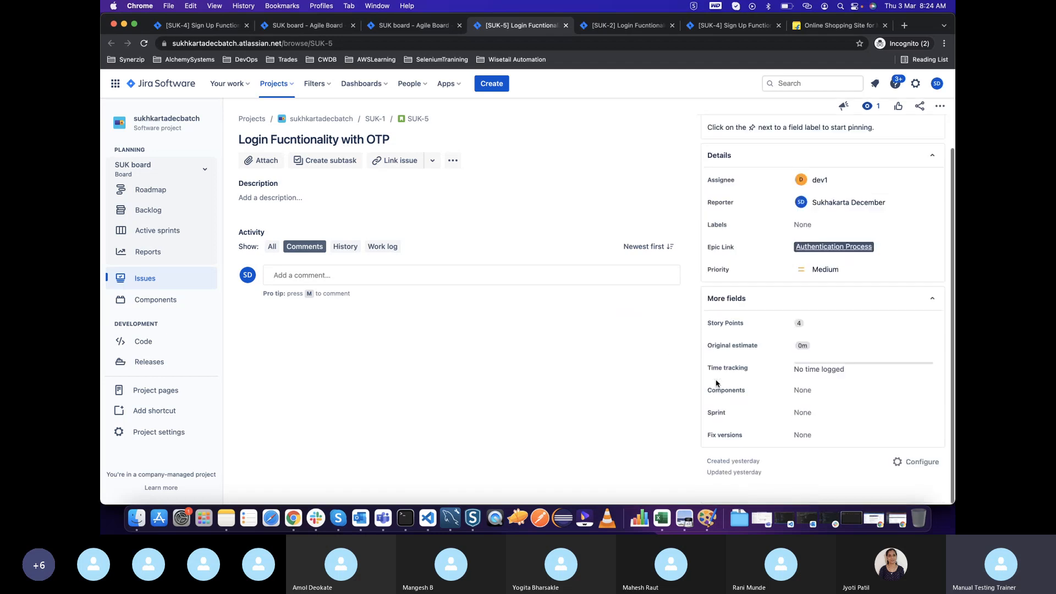
# Add the Login Fucntionality with OTP issue to SUK Sprint 1
pyautogui.scroll(-2, 716, 380)
pyautogui.click(802, 413)
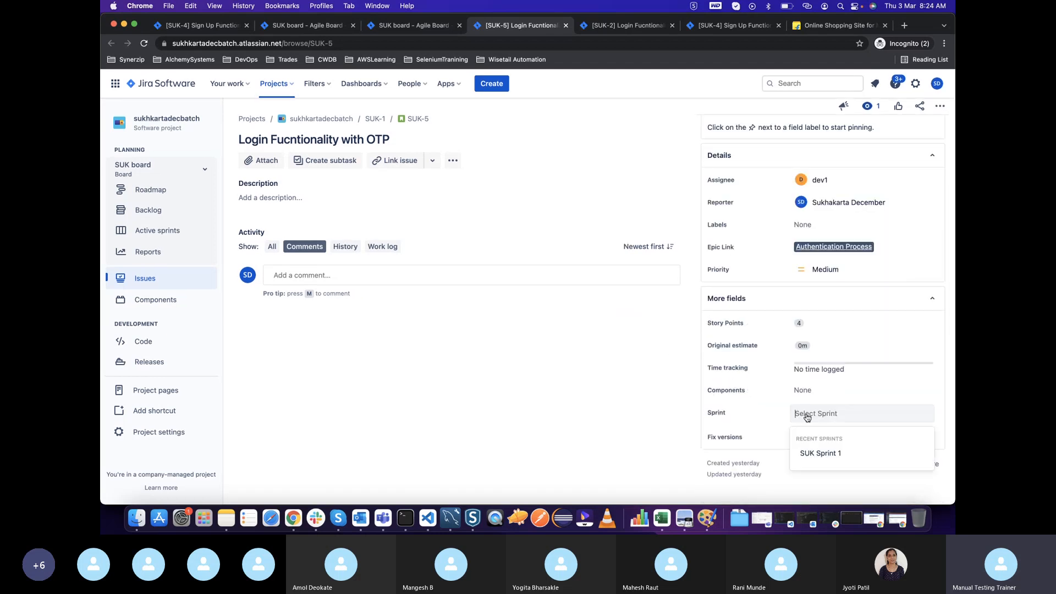
pyautogui.click(820, 455)
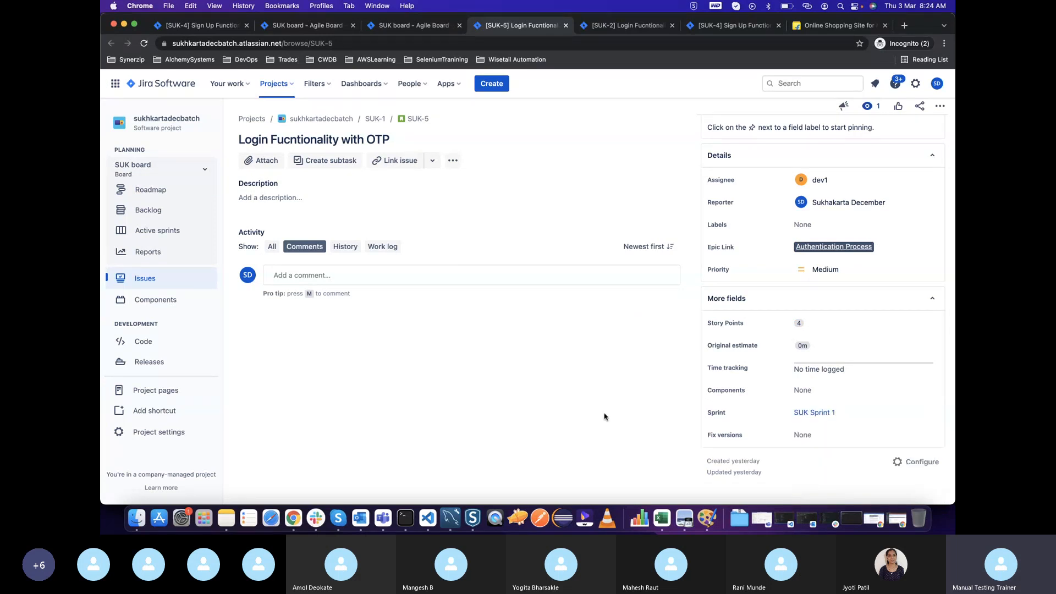
pyautogui.scroll(2, 706, 234)
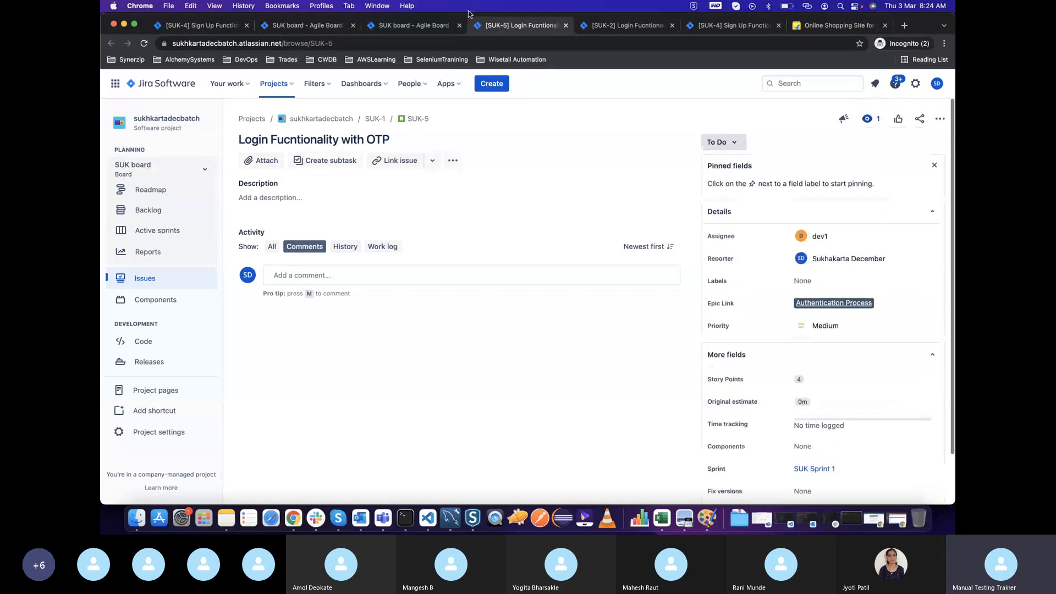
# Return to the backlog, reload it, and review the details of the "this is sample bug" issue
pyautogui.click(416, 28)
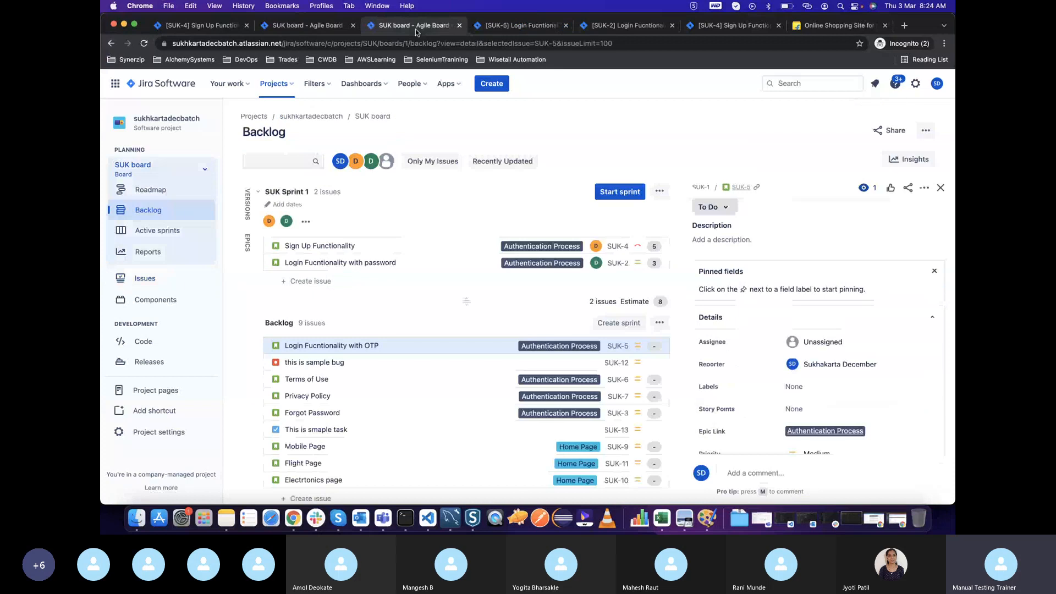
pyautogui.click(144, 43)
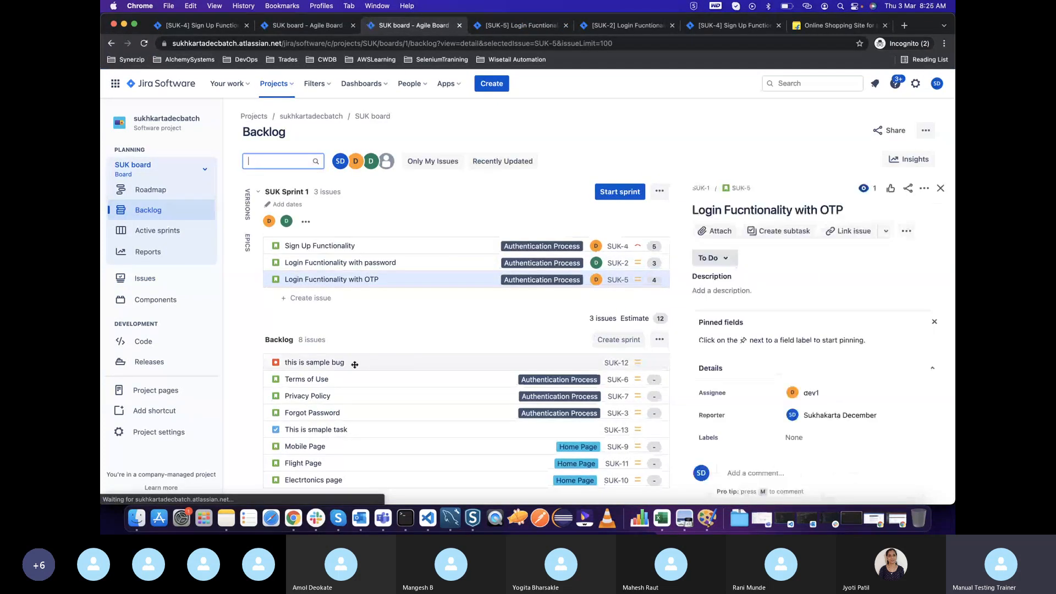
pyautogui.click(355, 365)
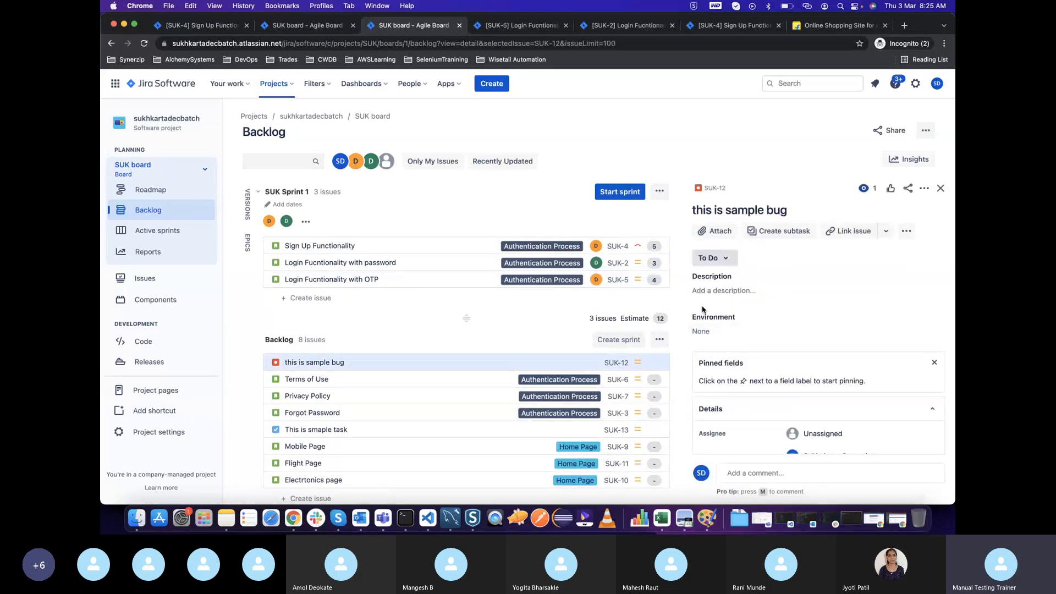
pyautogui.scroll(-2, 817, 298)
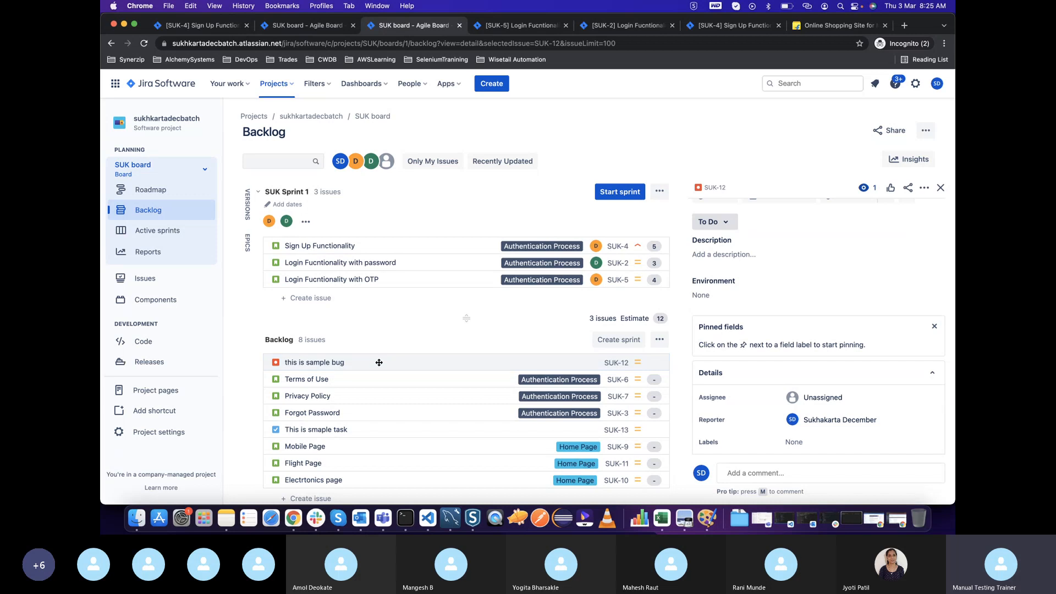
pyautogui.scroll(2, 802, 367)
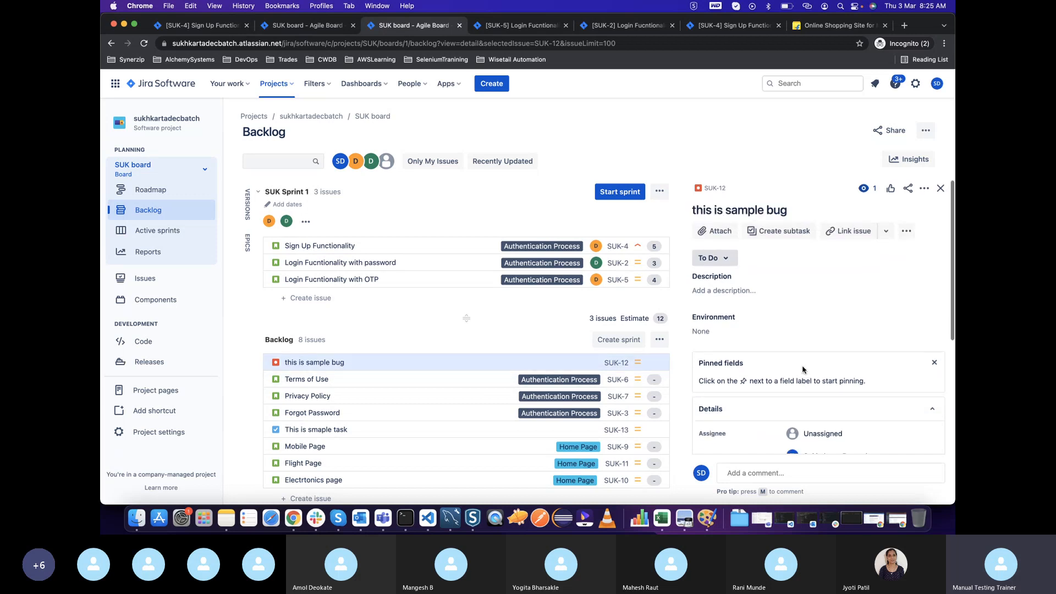
pyautogui.scroll(-3, 803, 369)
pyautogui.scroll(3, 803, 370)
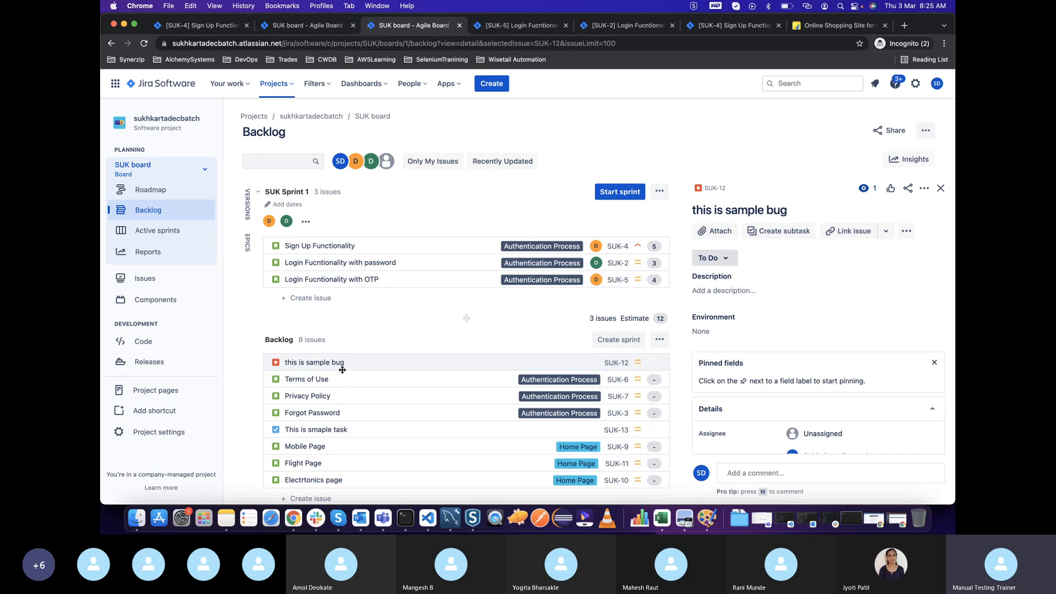
# Assign the "this is sample bug" issue to dev2
pyautogui.click(388, 364)
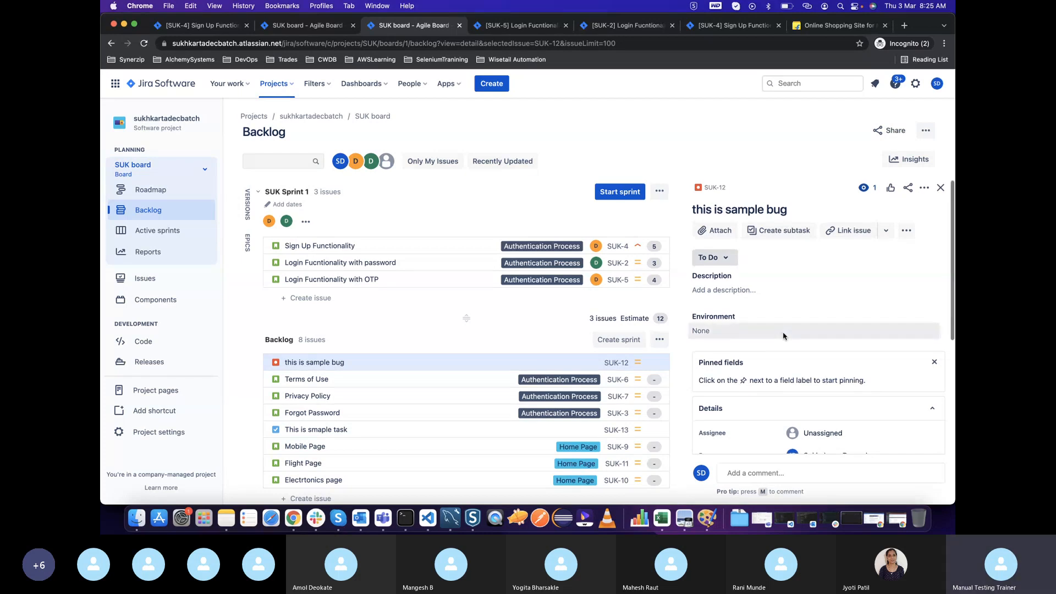
pyautogui.scroll(-3, 787, 338)
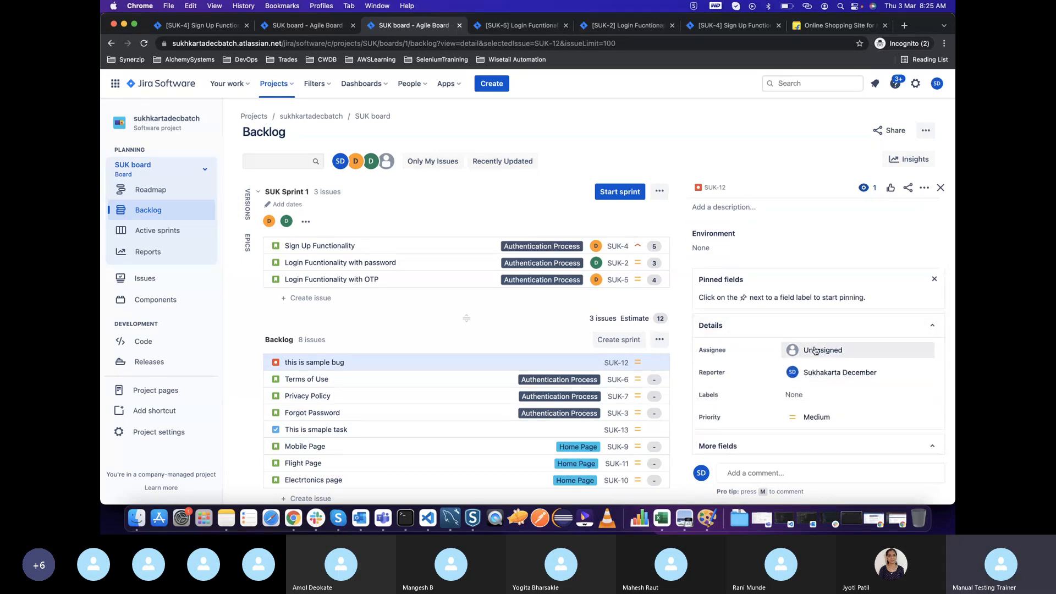
pyautogui.click(815, 347)
pyautogui.write('dev')
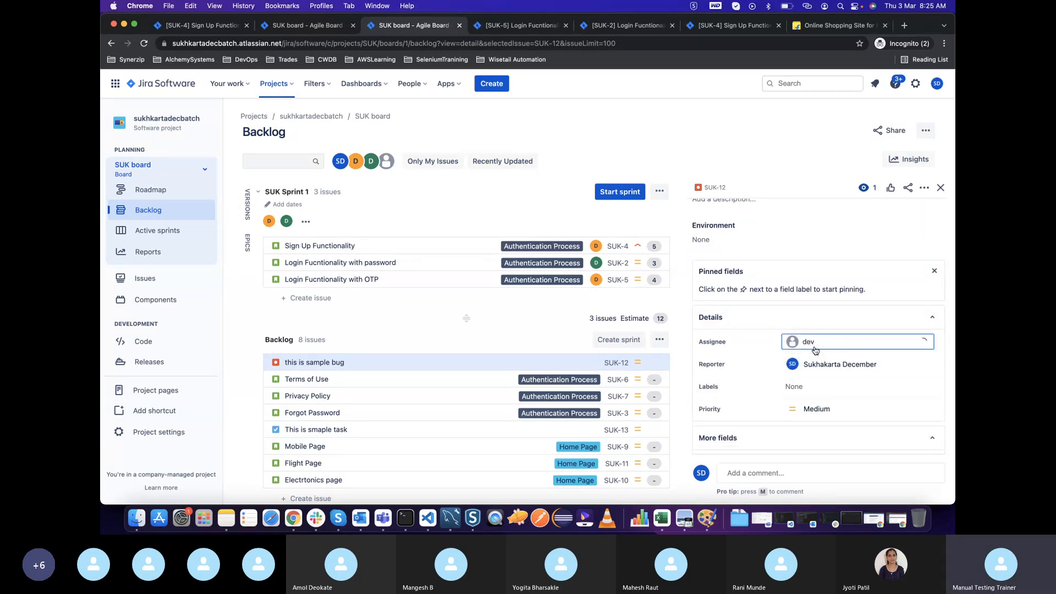
pyautogui.click(815, 397)
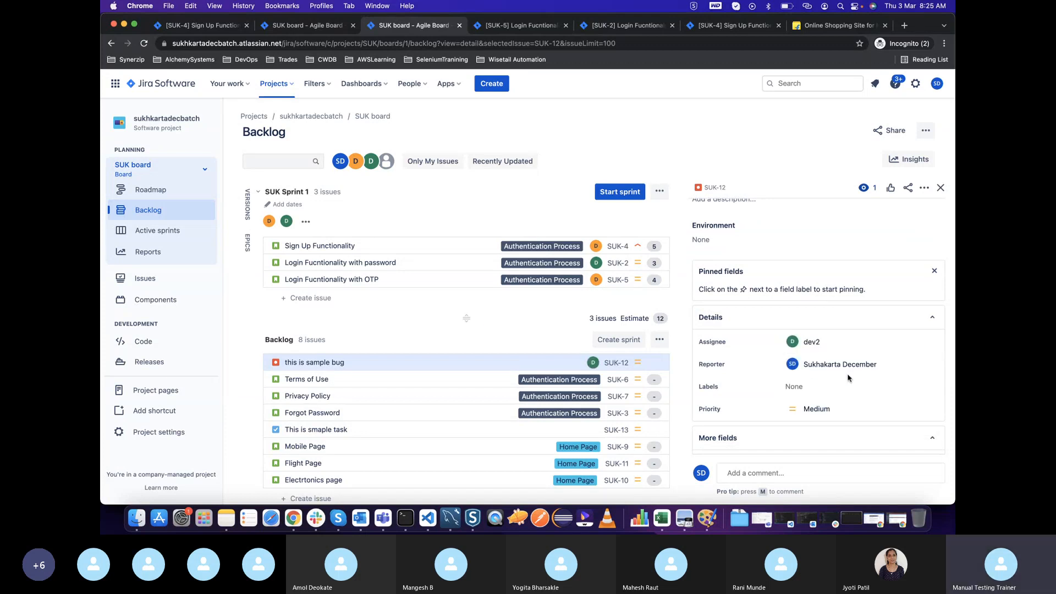
# Check the bug's detail fields for estimation and sprint options, and open its full issue page
pyautogui.scroll(-5, 847, 378)
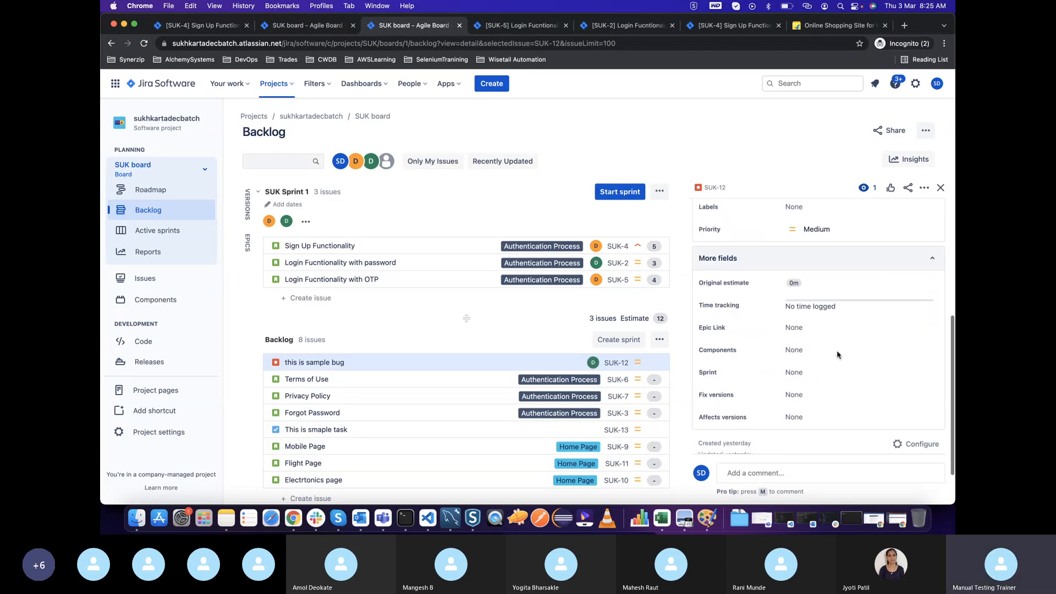
pyautogui.scroll(-1, 837, 354)
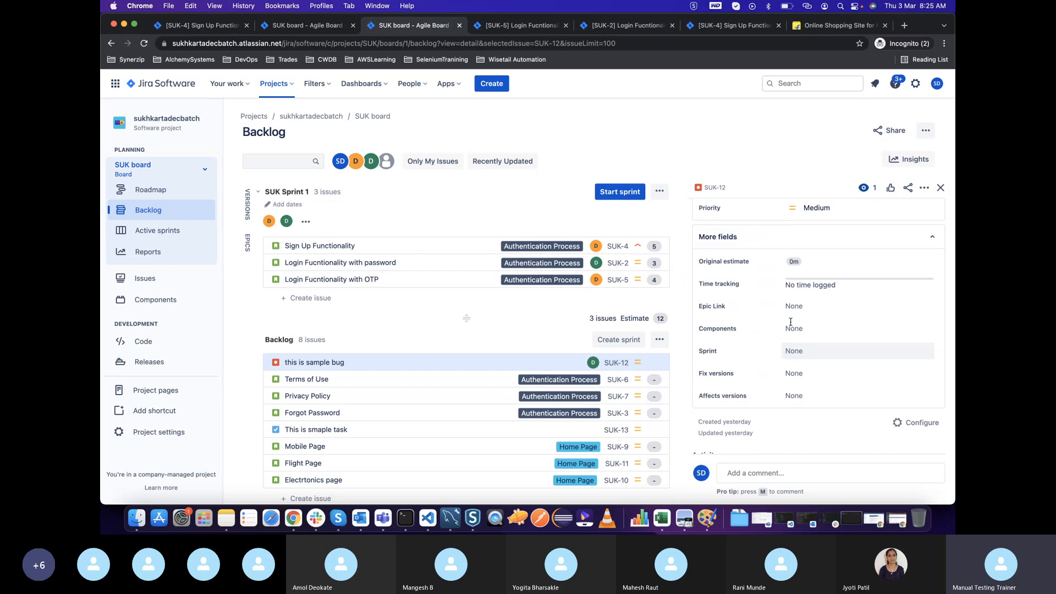
pyautogui.scroll(3, 803, 300)
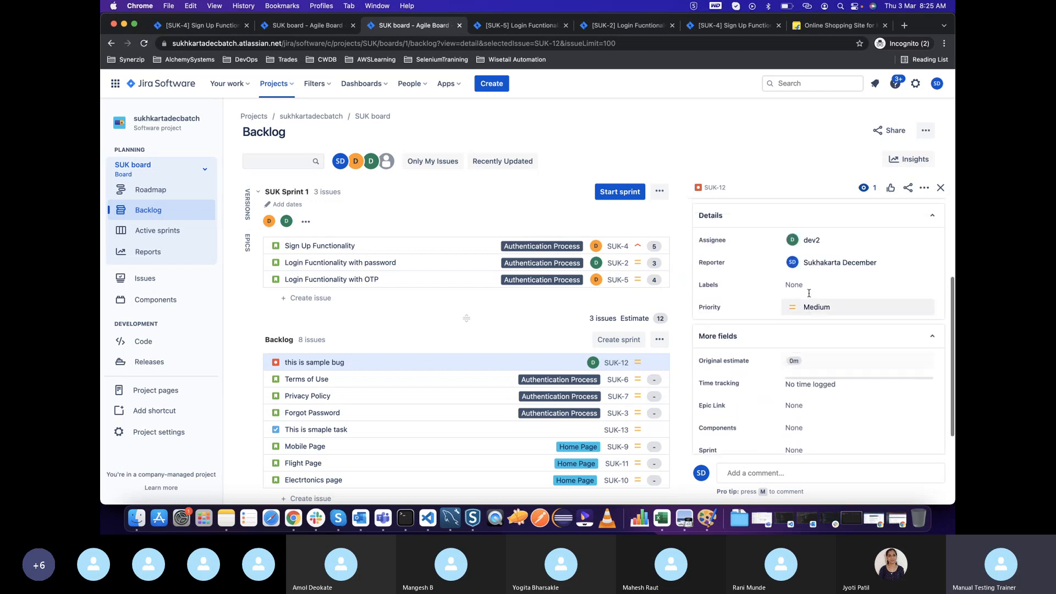
pyautogui.scroll(-4, 804, 297)
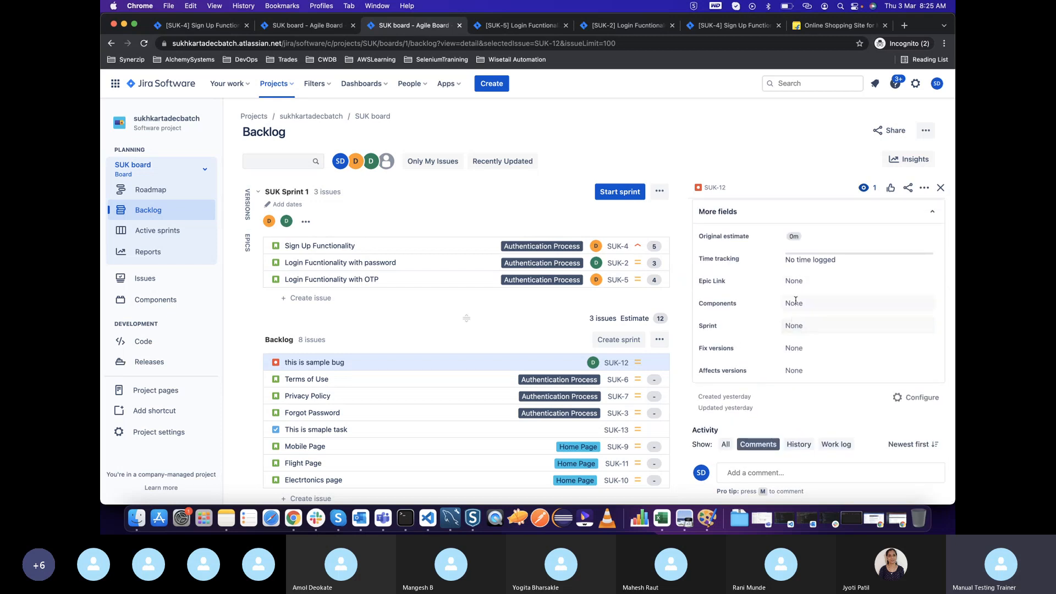
pyautogui.scroll(5, 796, 300)
pyautogui.scroll(2, 802, 343)
pyautogui.scroll(-6, 802, 342)
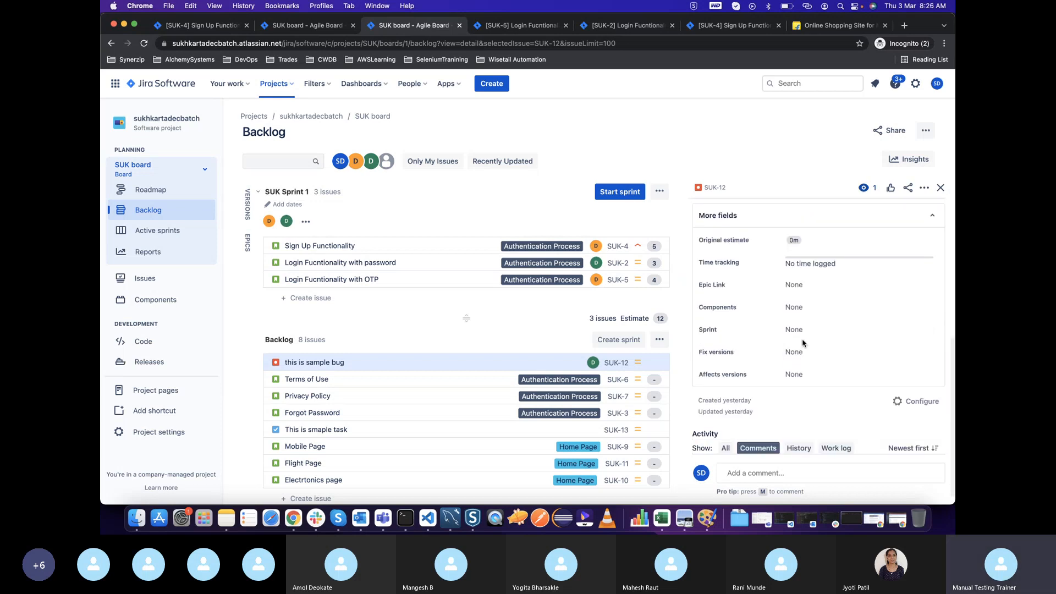
pyautogui.click(715, 187)
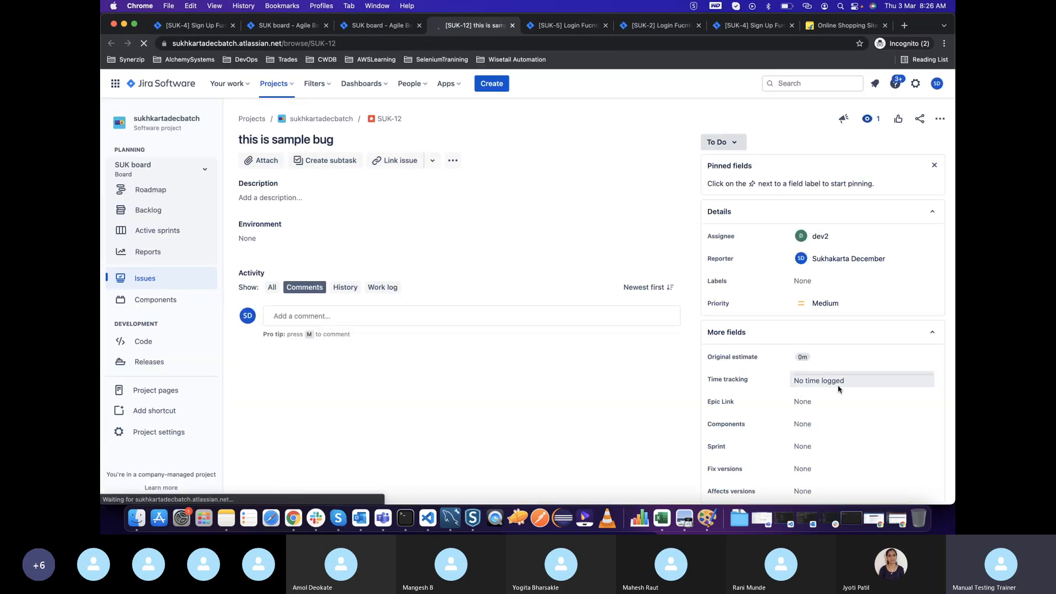
# Examine the Details and More fields sections on the "this is sample bug" issue page
pyautogui.scroll(-2, 838, 389)
pyautogui.scroll(-1, 839, 389)
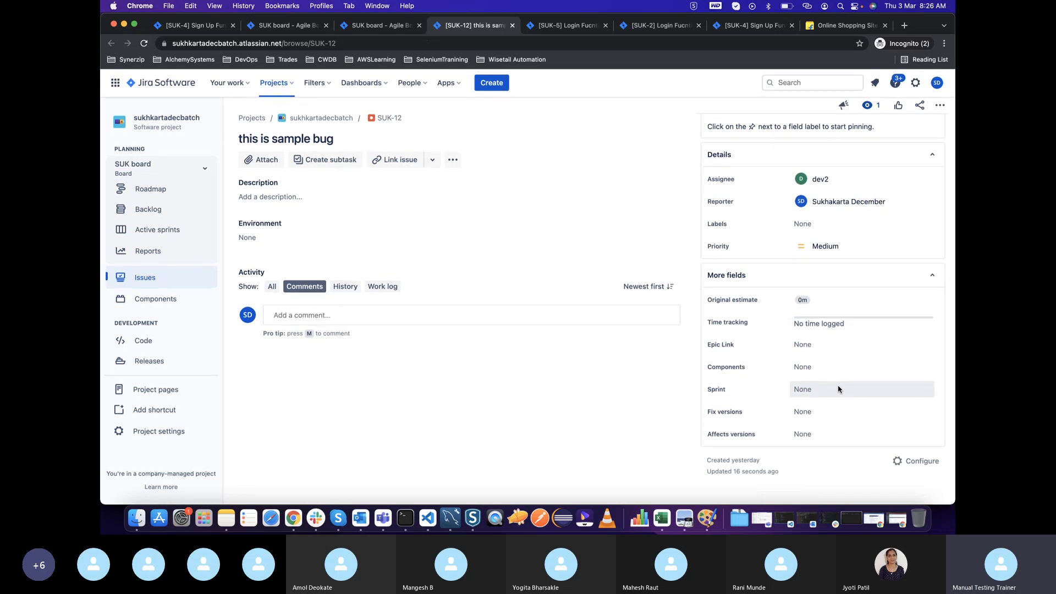
pyautogui.scroll(2, 838, 388)
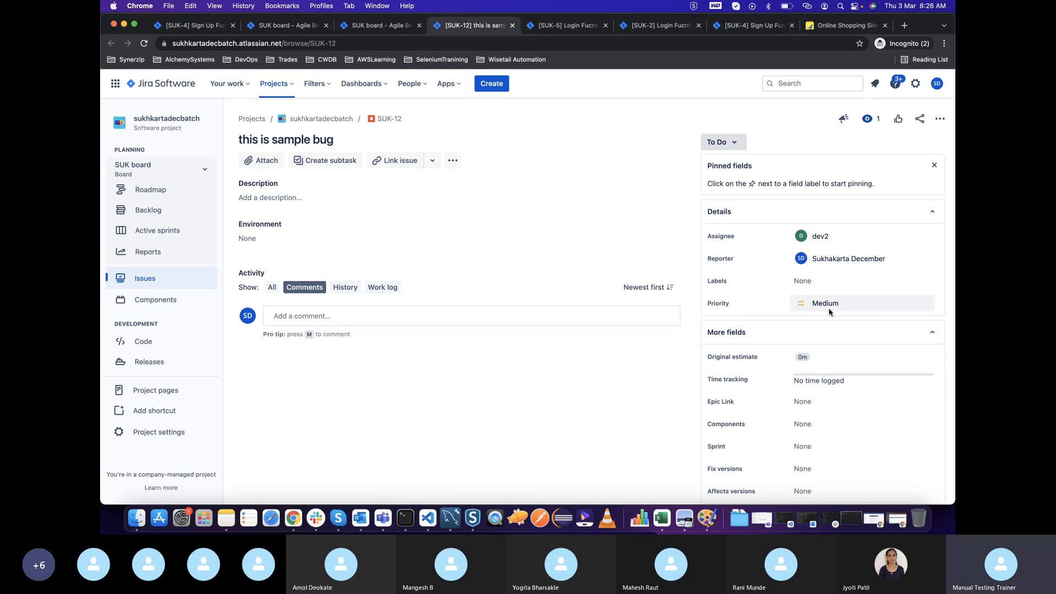
pyautogui.scroll(-2, 825, 303)
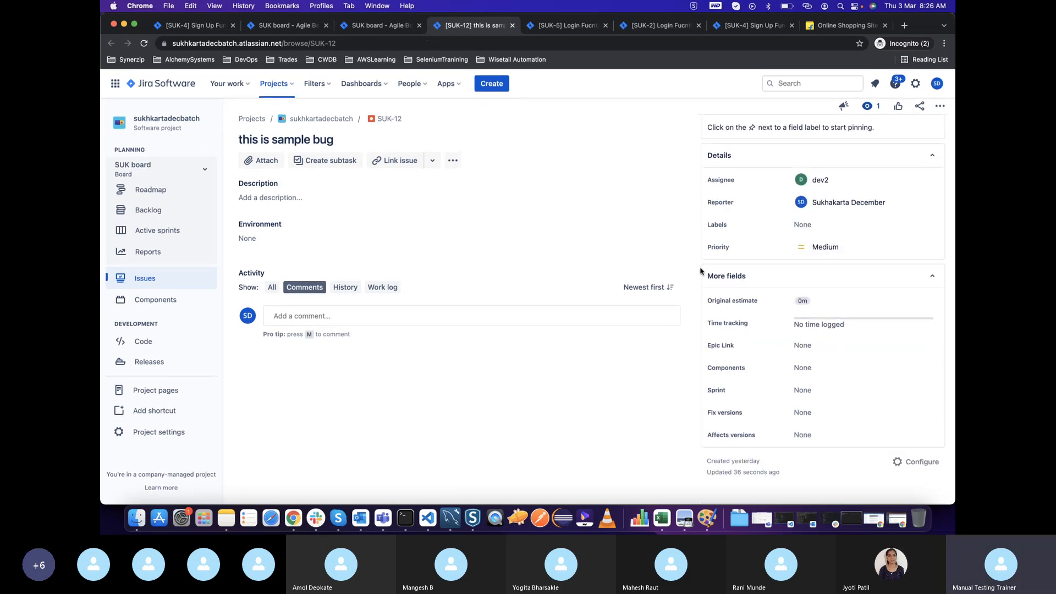
pyautogui.scroll(2, 726, 303)
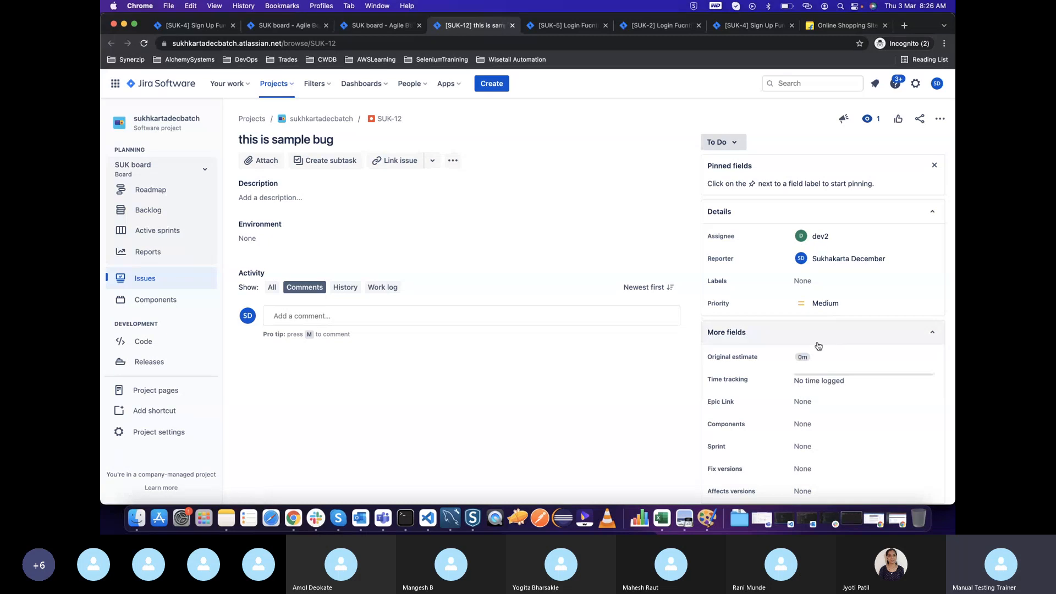
pyautogui.scroll(-2, 818, 346)
pyautogui.scroll(2, 818, 346)
pyautogui.scroll(-2, 818, 346)
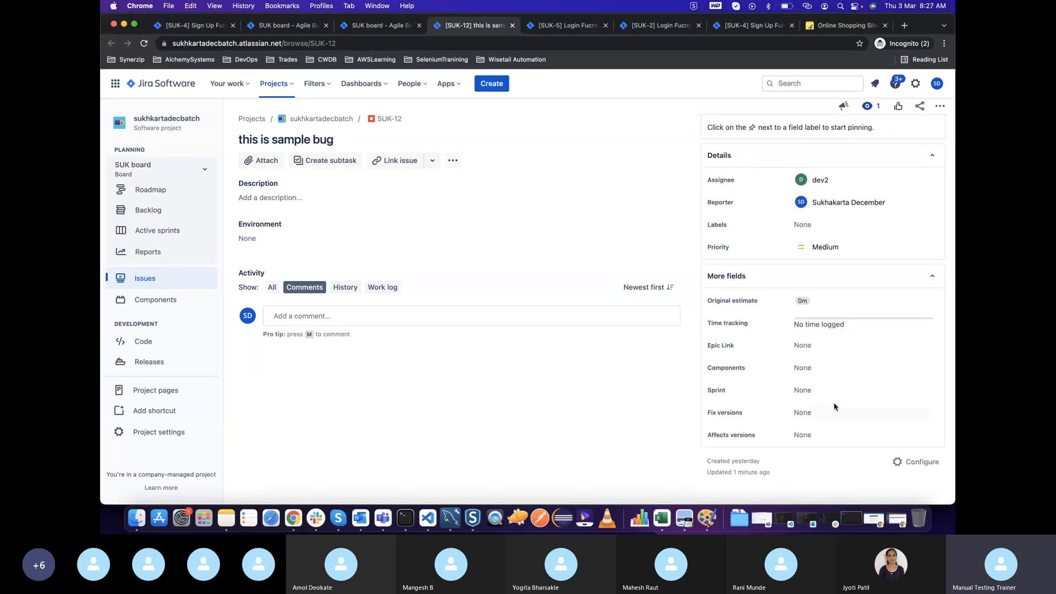
# Add the "this is sample bug" issue to SUK Sprint 1 and set its priority to Highest
pyautogui.click(807, 391)
pyautogui.click(821, 432)
pyautogui.scroll(2, 850, 324)
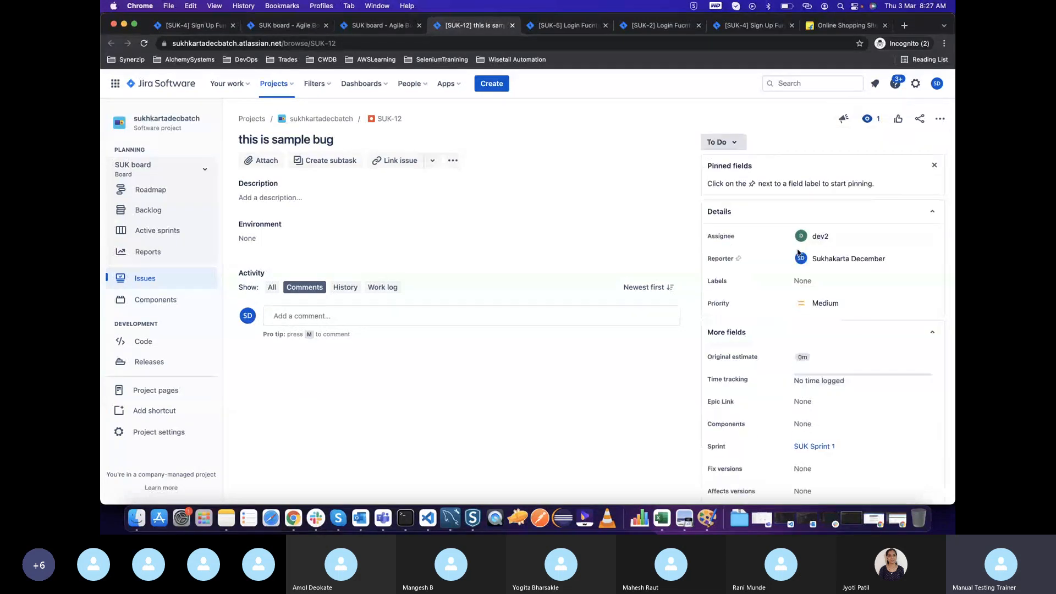
pyautogui.click(823, 304)
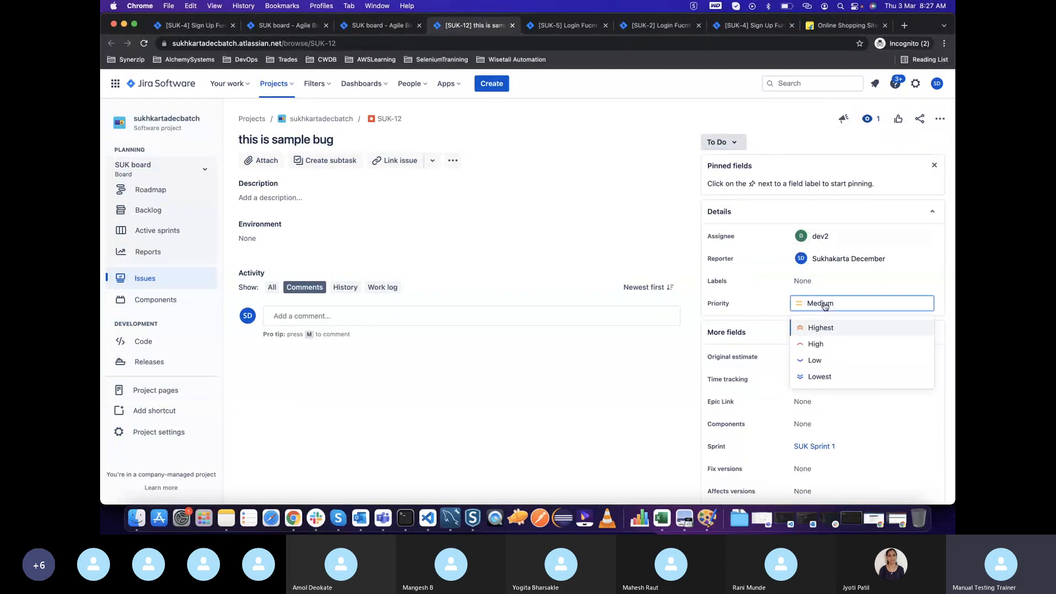
pyautogui.click(821, 329)
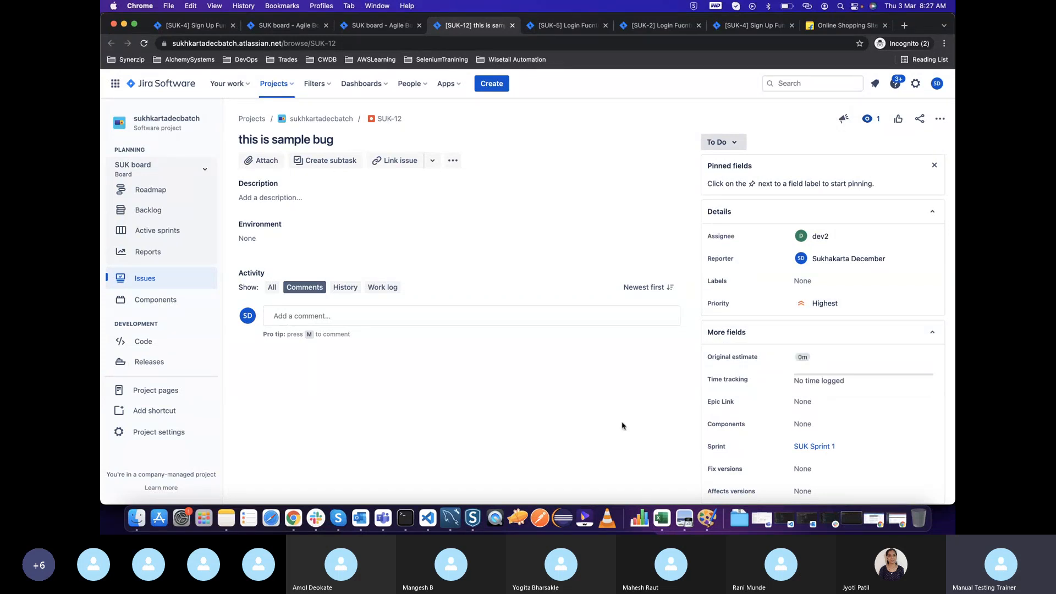
# Return to the backlog, open the Terms of Use story's details, and set its story points to 10
pyautogui.click(363, 25)
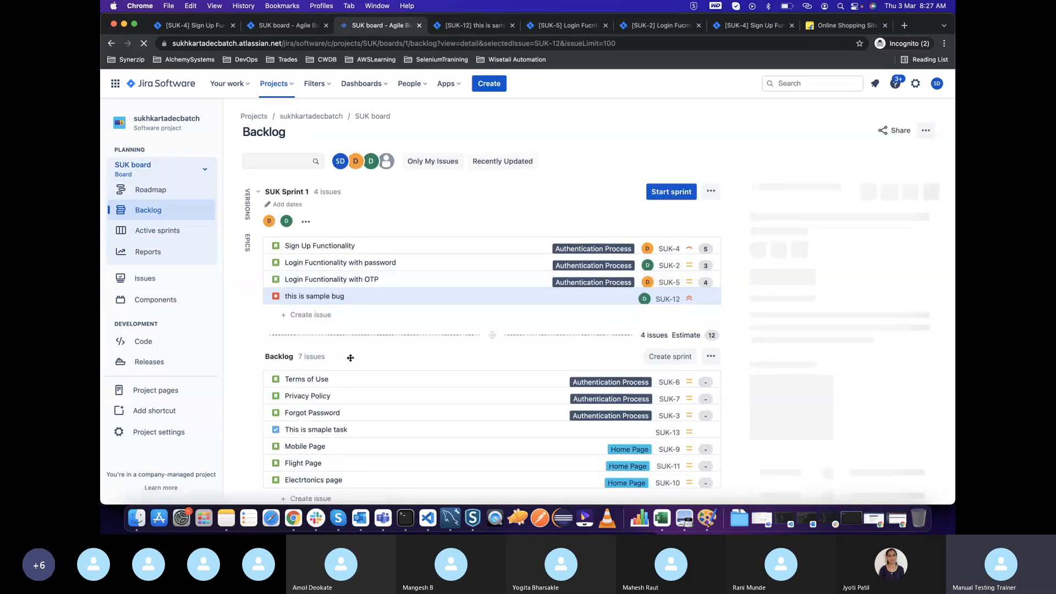
pyautogui.click(352, 379)
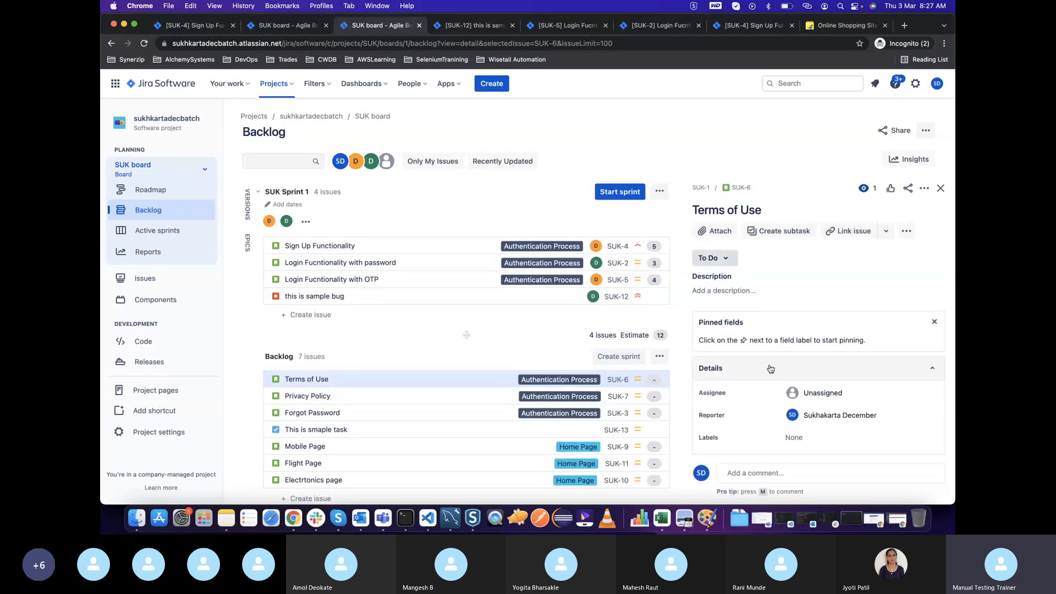
pyautogui.scroll(-5, 770, 369)
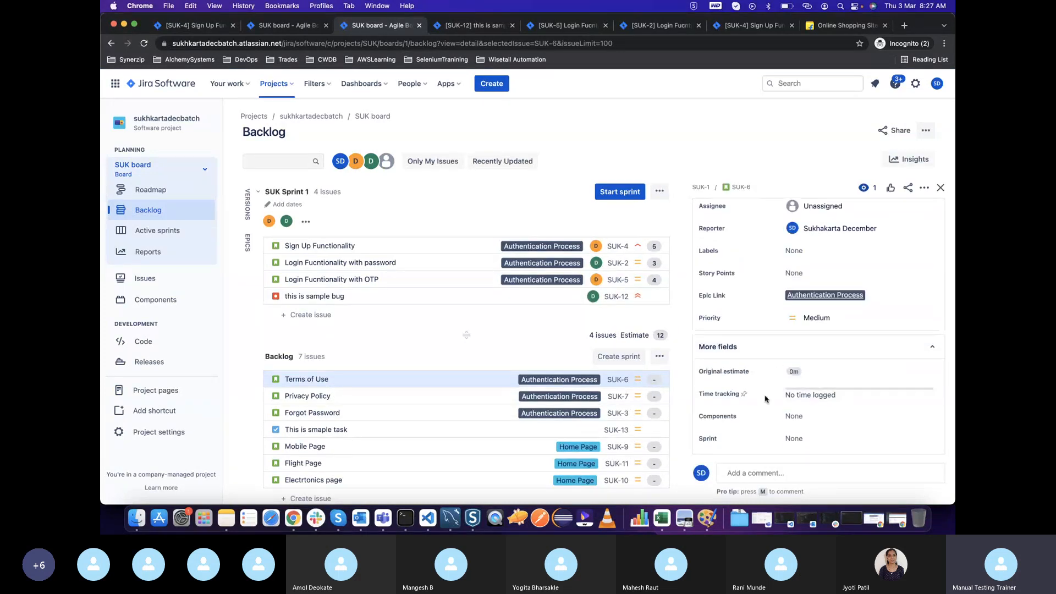
pyautogui.scroll(3, 729, 390)
pyautogui.click(838, 344)
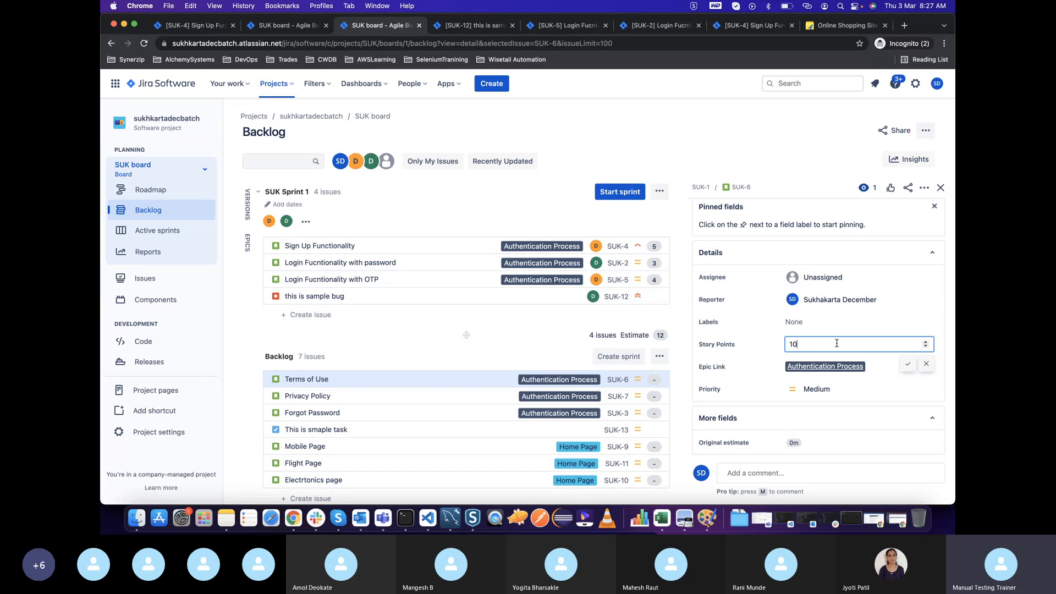
pyautogui.write('10')
pyautogui.click(907, 364)
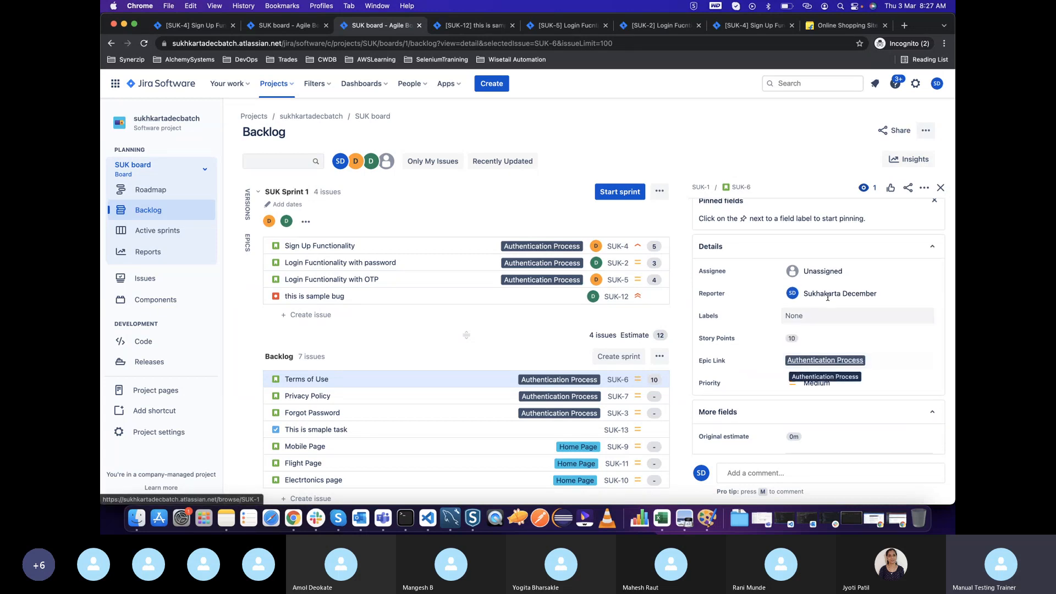
# Assign the Terms of Use story to dev1
pyautogui.click(827, 271)
pyautogui.write('dev1')
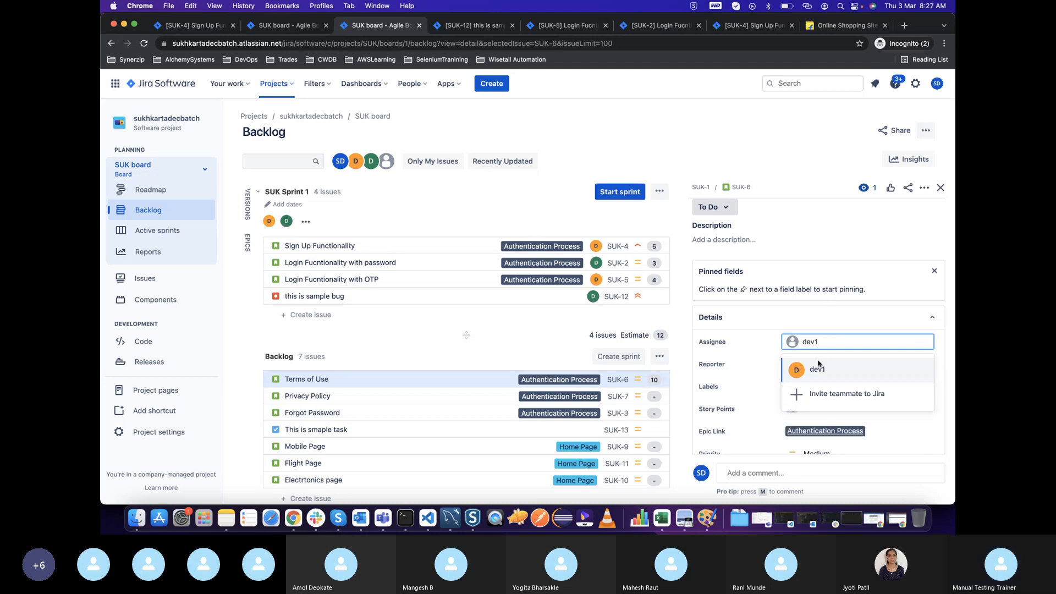
pyautogui.click(819, 368)
# Review the remaining Terms of Use fields, close the story's details, and reload the backlog
pyautogui.scroll(-5, 877, 394)
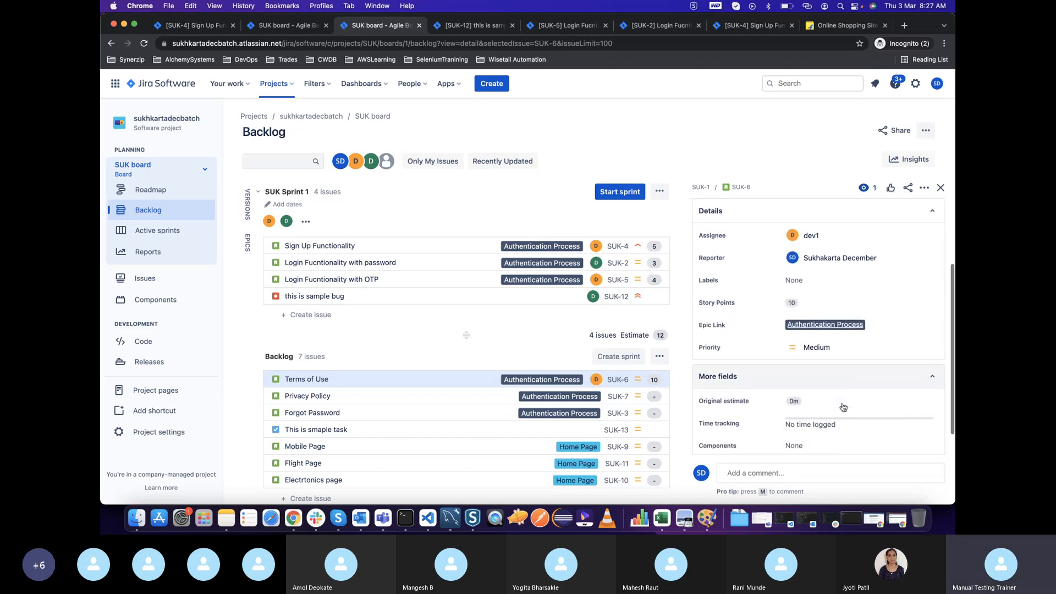
pyautogui.scroll(-1, 845, 406)
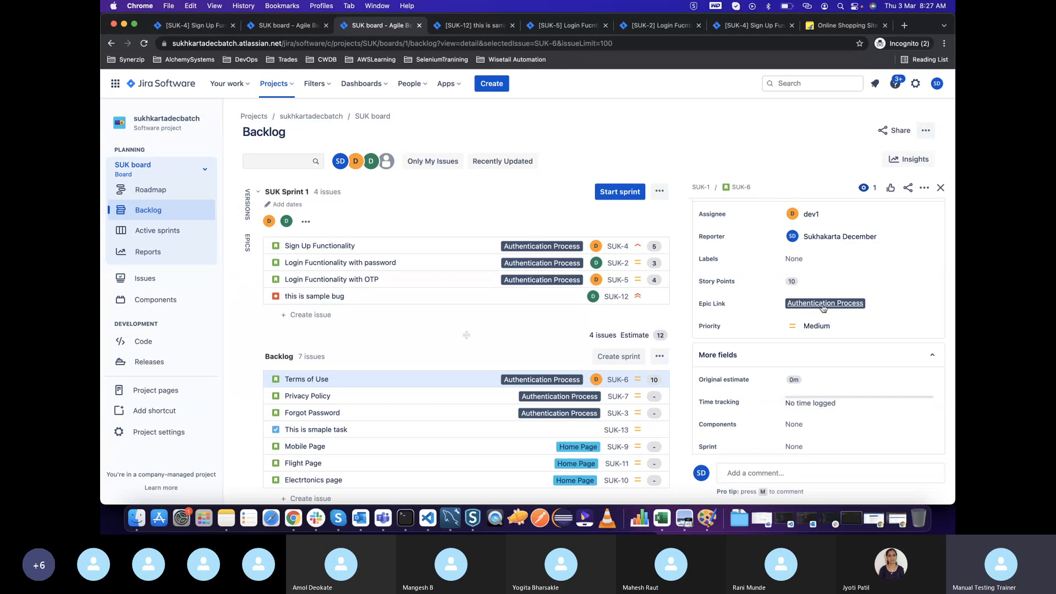
pyautogui.scroll(-2, 847, 406)
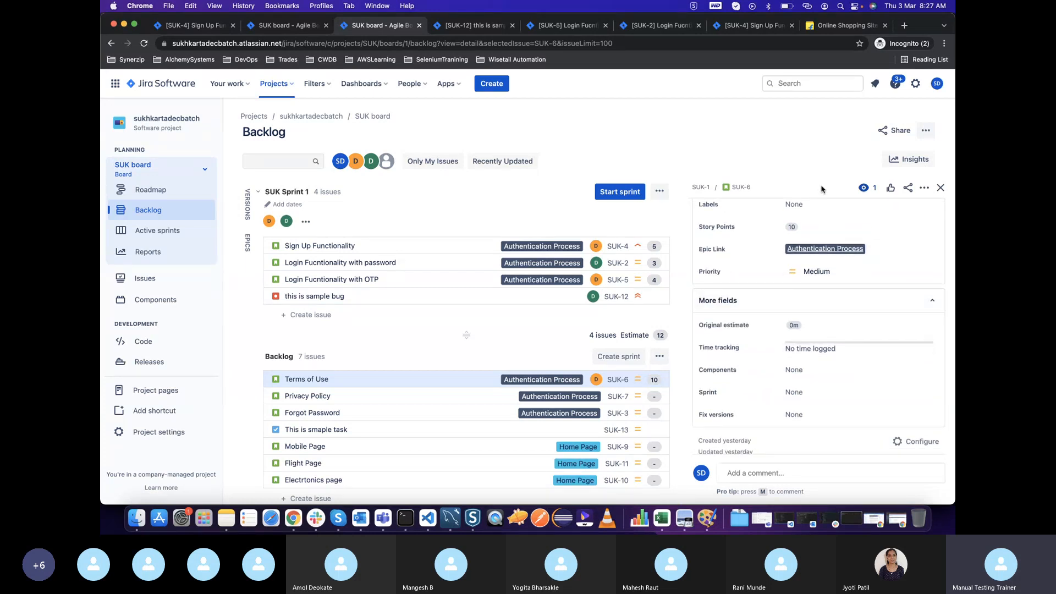
pyautogui.click(941, 187)
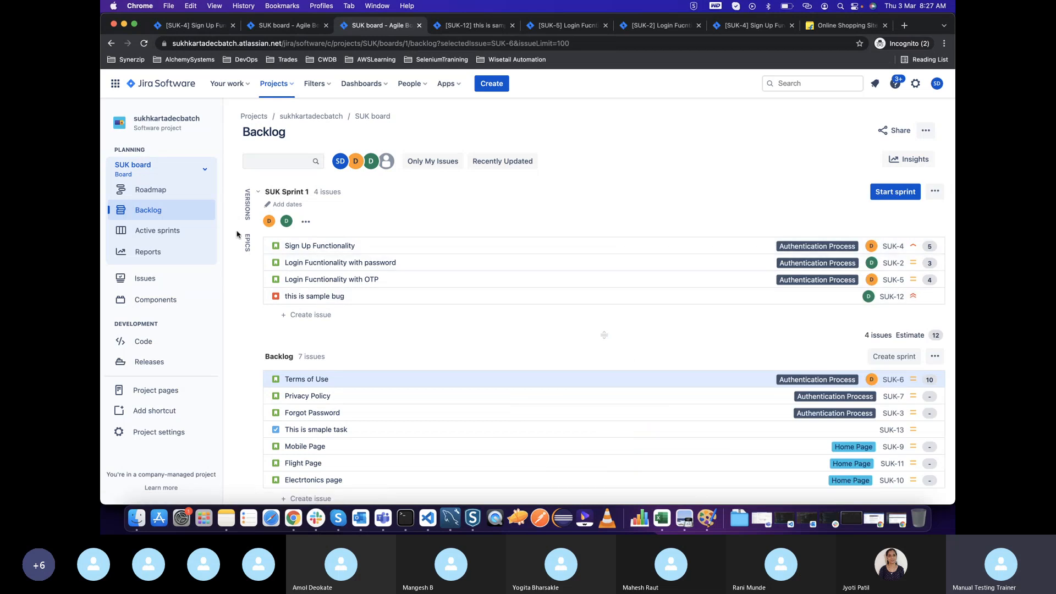
pyautogui.click(145, 43)
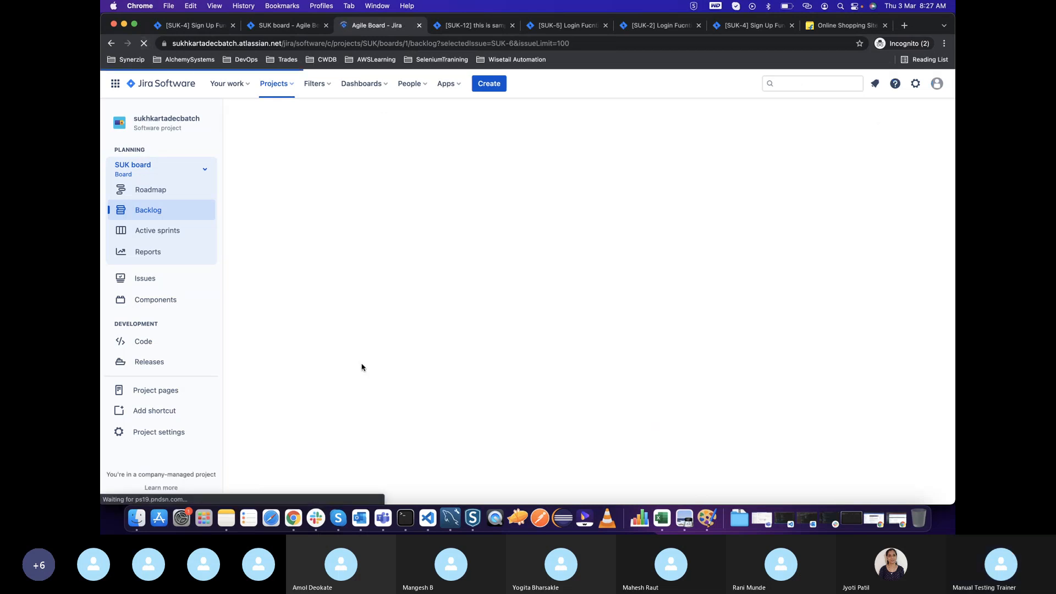
# Switch to the Manual Testing_Part1.pdf notes in Preview and review the three estimation factors: knowledge, efforts and complexity
pyautogui.moveTo(331, 379); pyautogui.dragTo(330, 309)
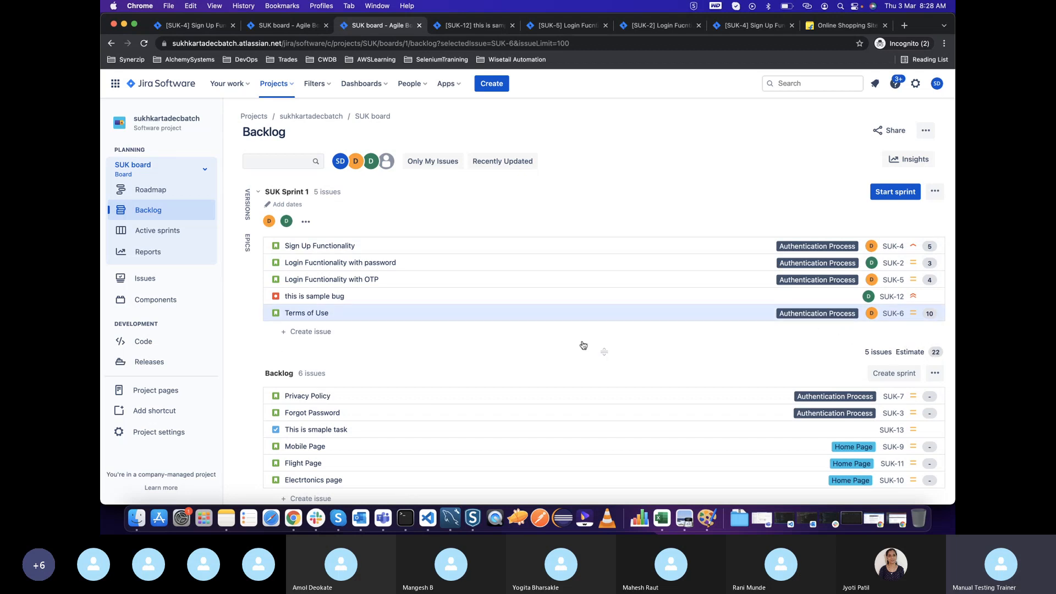
pyautogui.hotkey('ctrl', 'Up')
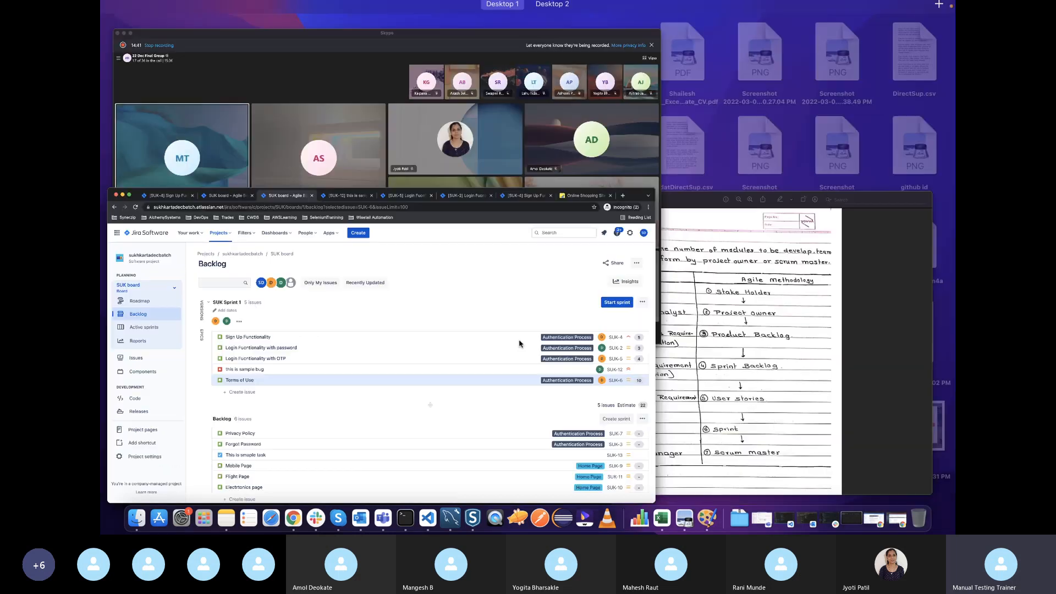
pyautogui.click(806, 408)
pyautogui.scroll(-15, 764, 399)
pyautogui.scroll(-10, 766, 391)
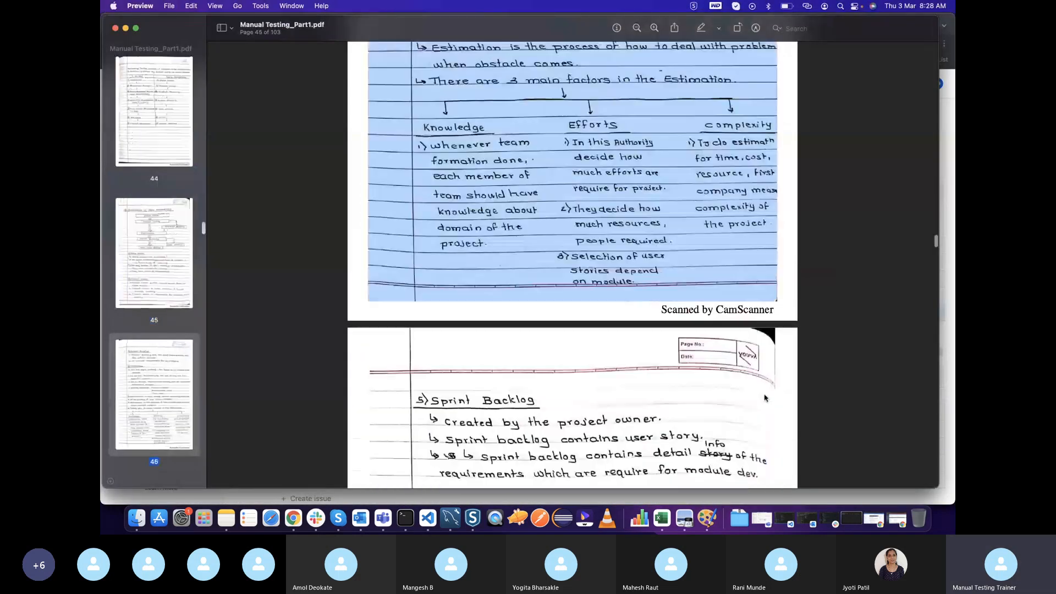
pyautogui.scroll(5, 766, 391)
pyautogui.click(435, 242)
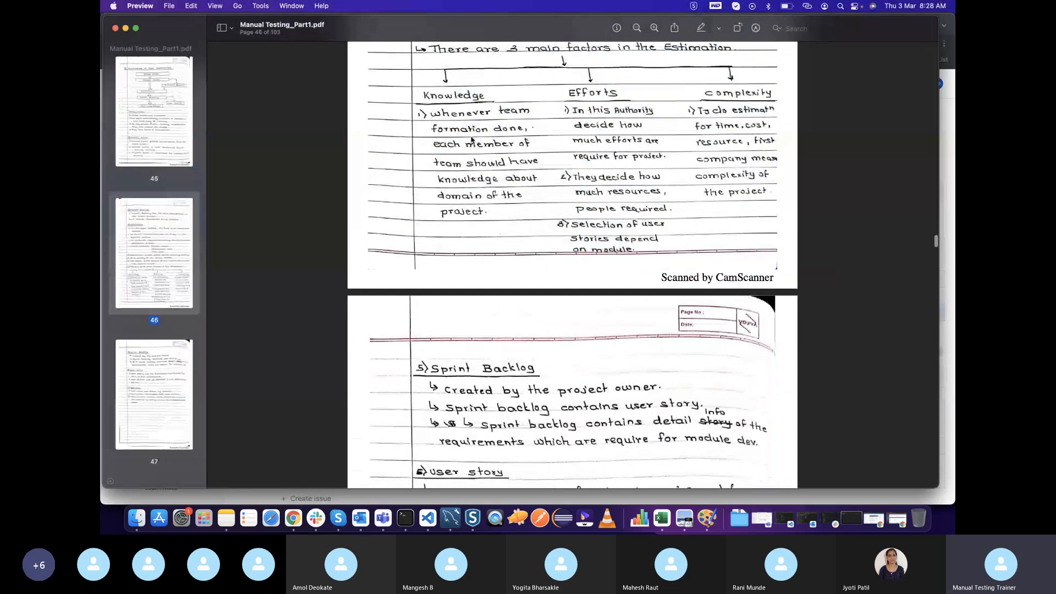
pyautogui.scroll(2, 460, 203)
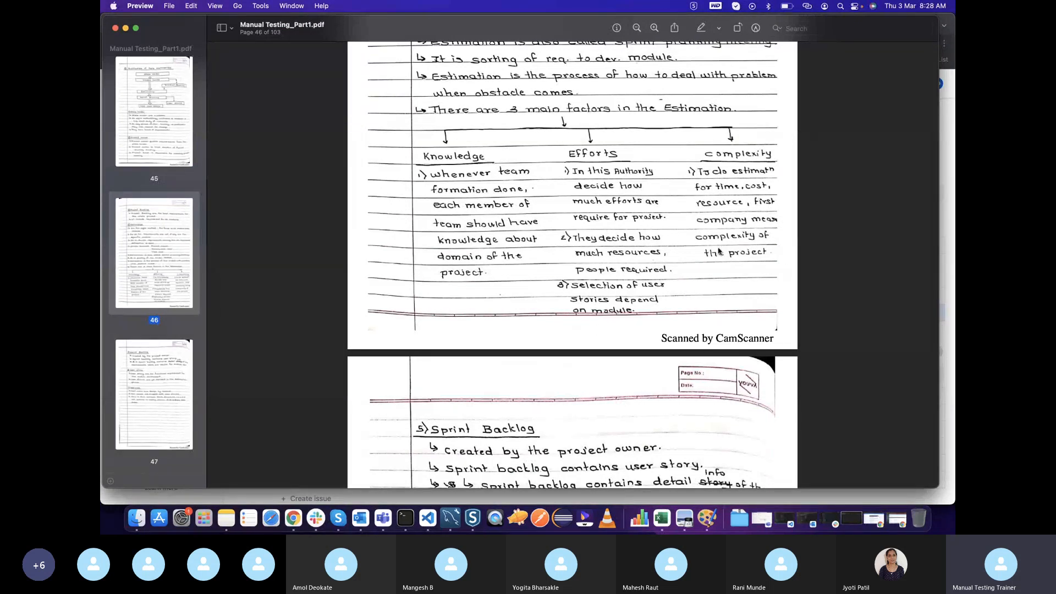
# Return to the Jira backlog in Chrome and review the issues planned in SUK Sprint 1 and those left in the backlog
pyautogui.hotkey('ctrl', 'Up')
pyautogui.click(468, 303)
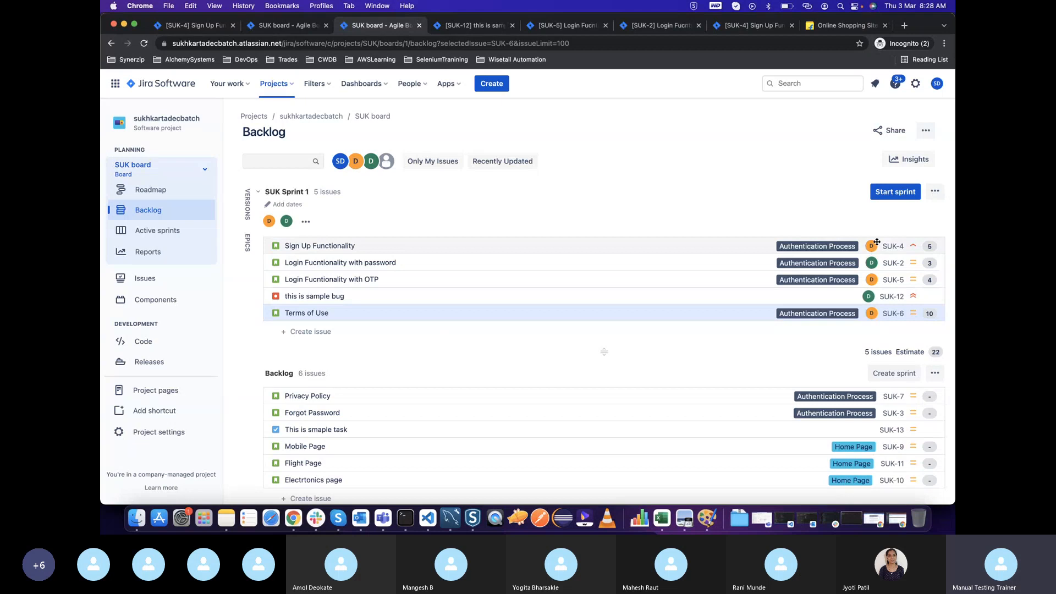
pyautogui.scroll(-1, 609, 335)
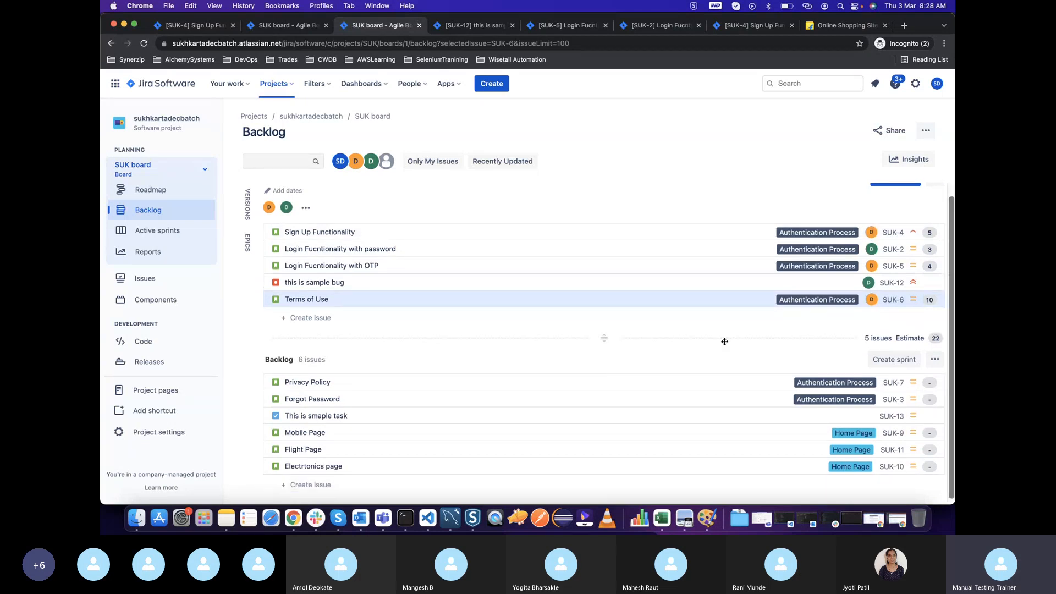
pyautogui.scroll(1, 703, 344)
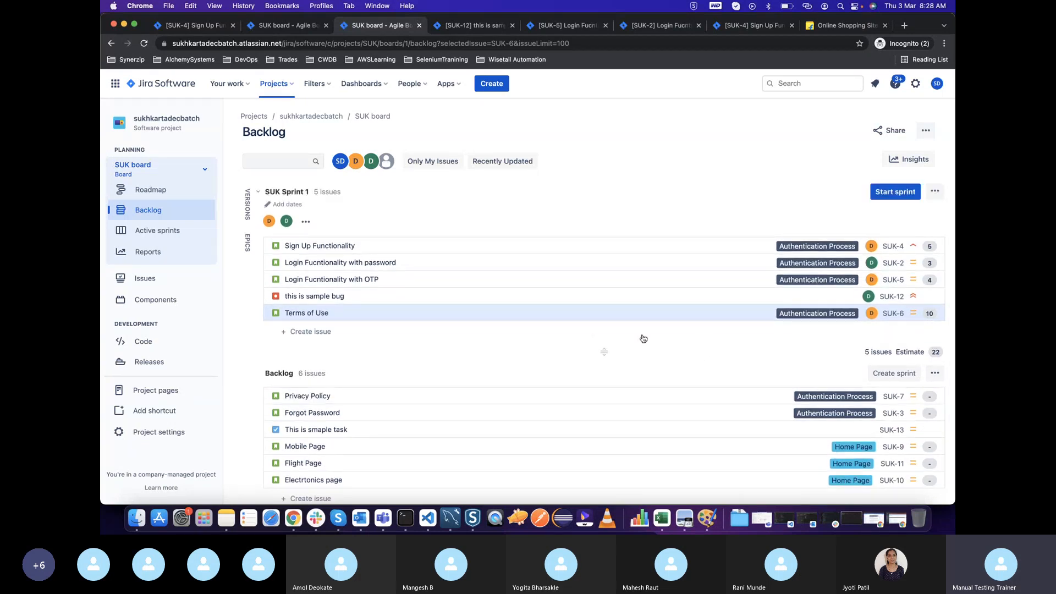
# Open the start settings for SUK Sprint 1, set the duration to 4 weeks, and check the start and end dates
pyautogui.click(896, 197)
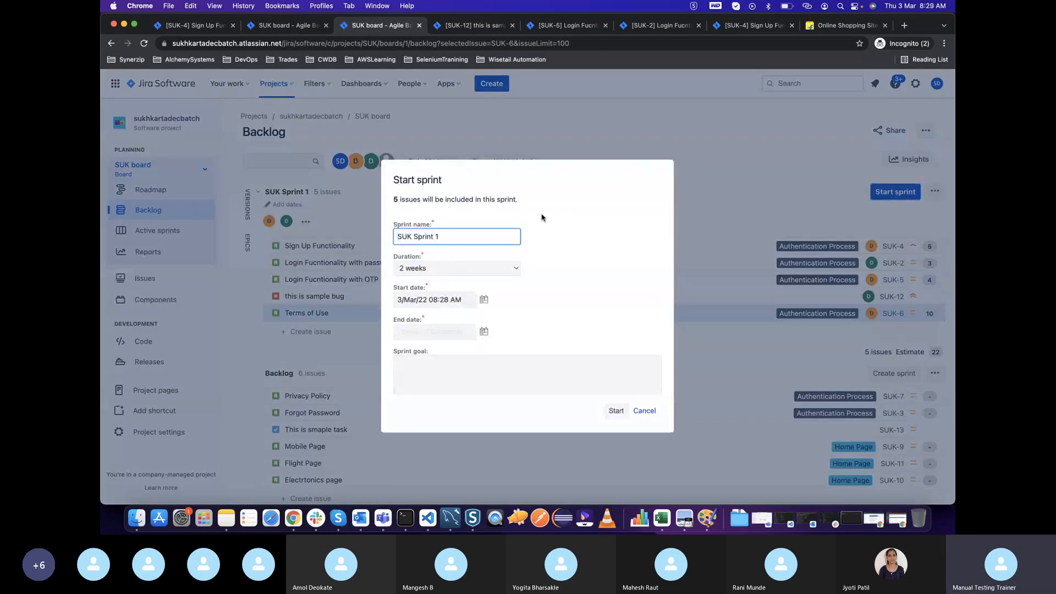
pyautogui.moveTo(460, 240); pyautogui.dragTo(383, 243)
pyautogui.click(456, 267)
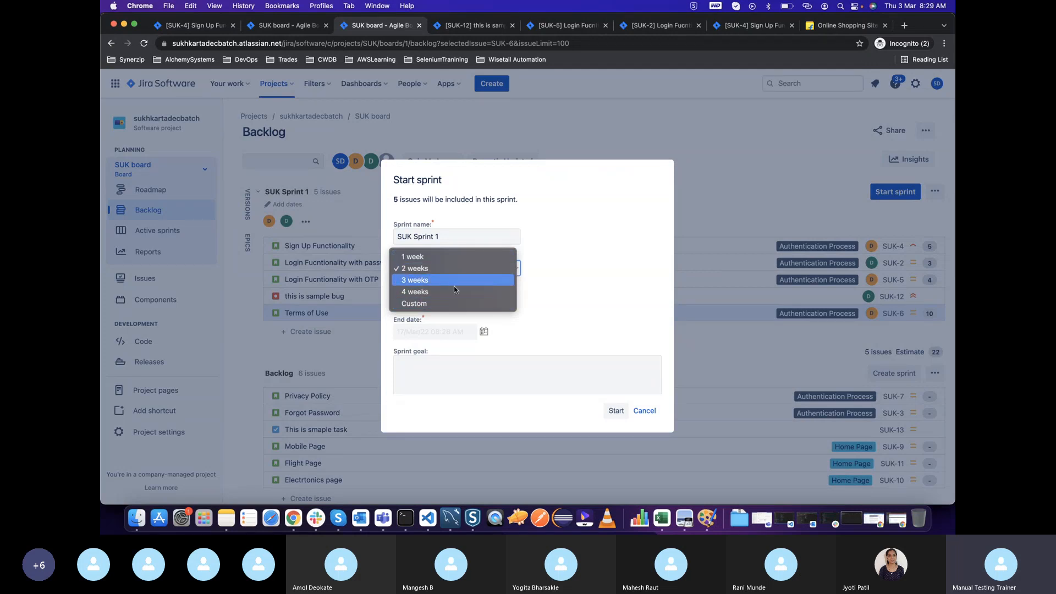
pyautogui.click(576, 267)
pyautogui.click(475, 267)
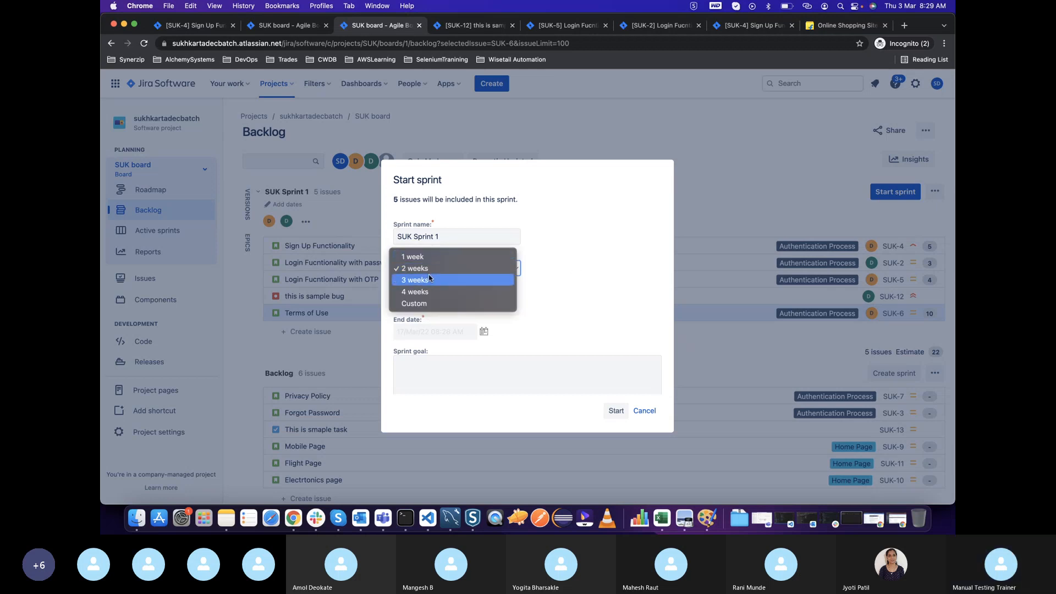
pyautogui.click(559, 255)
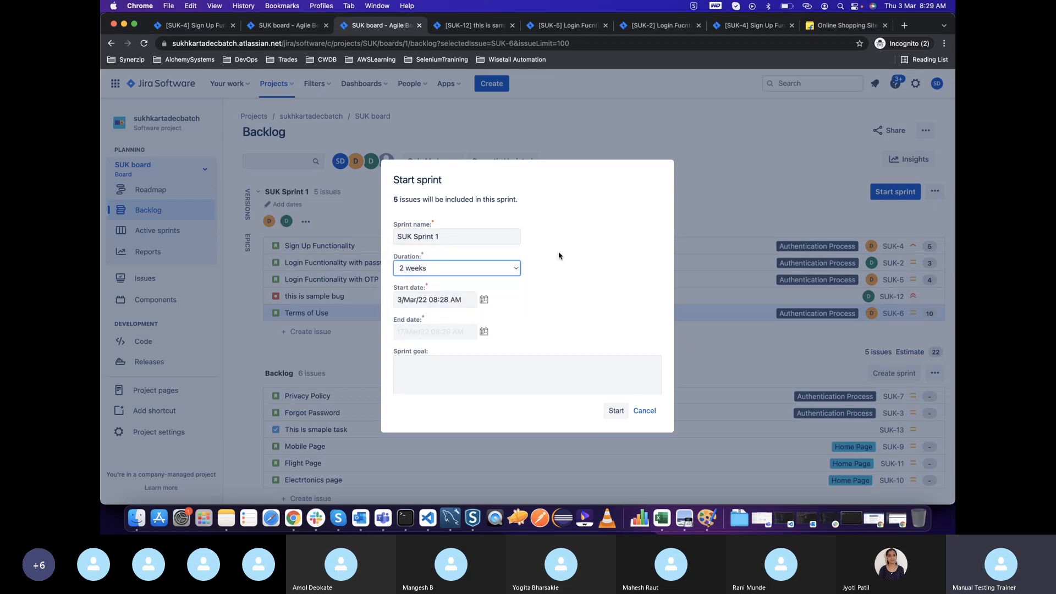
pyautogui.click(483, 269)
pyautogui.click(484, 292)
pyautogui.press('Tab')
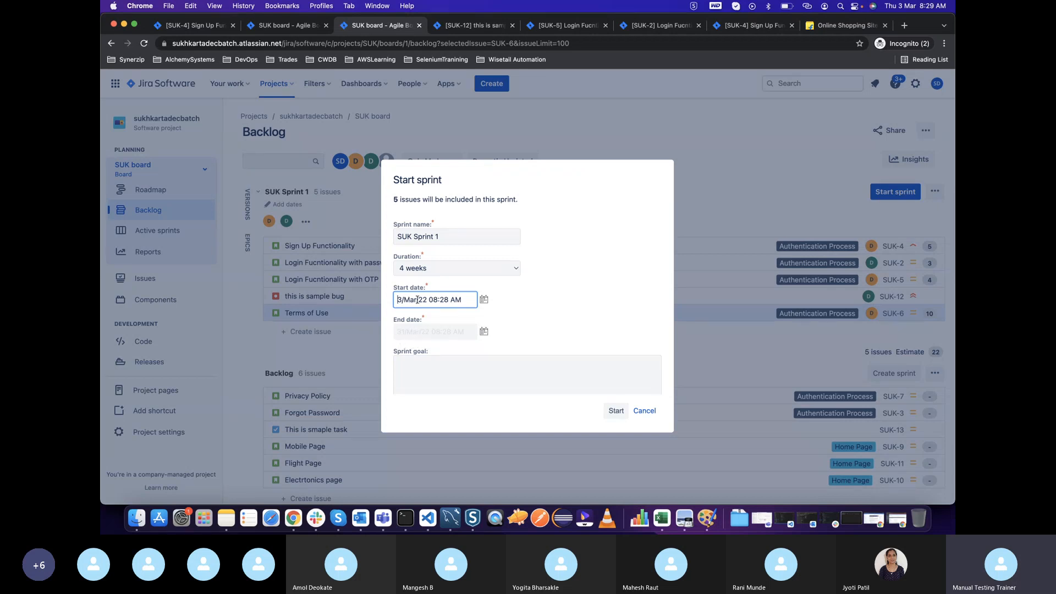
pyautogui.click(553, 309)
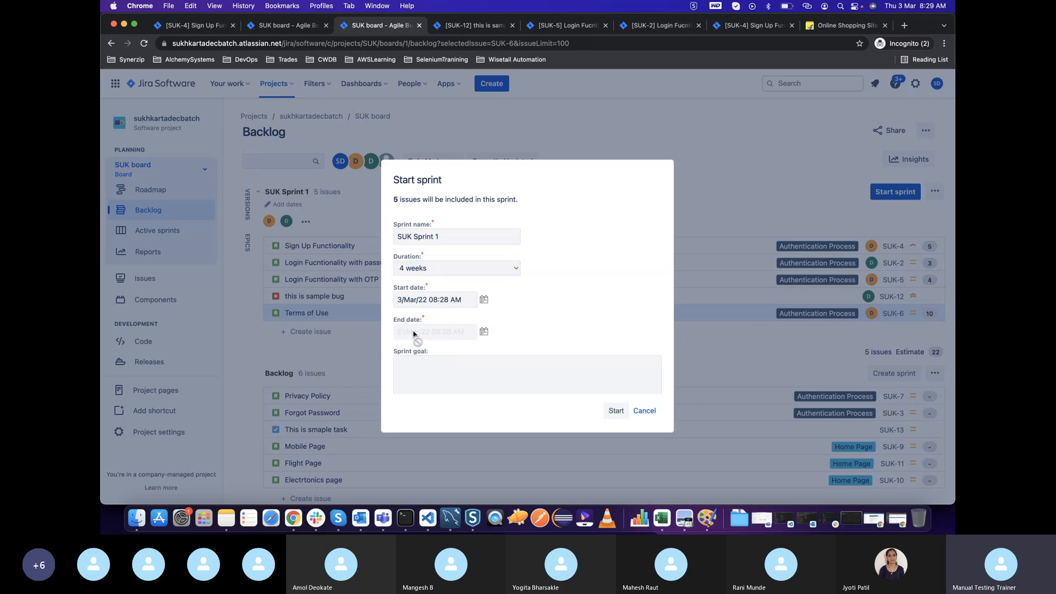
pyautogui.moveTo(398, 301); pyautogui.dragTo(411, 300)
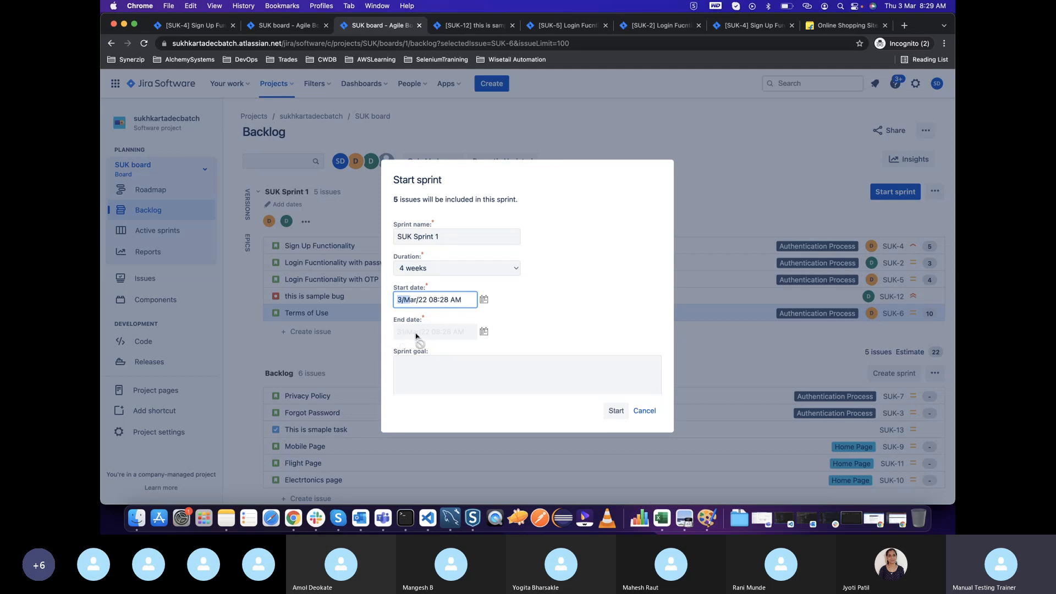
pyautogui.click(560, 311)
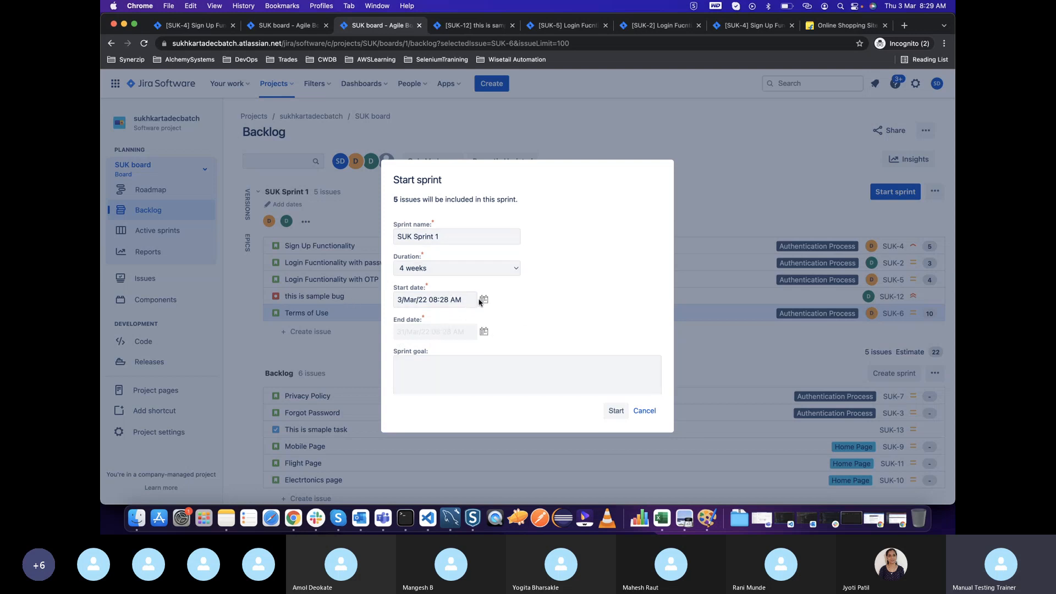
# Enter "complete all points" as the sprint goal, start SUK Sprint 1, and dismiss the notification
pyautogui.click(446, 368)
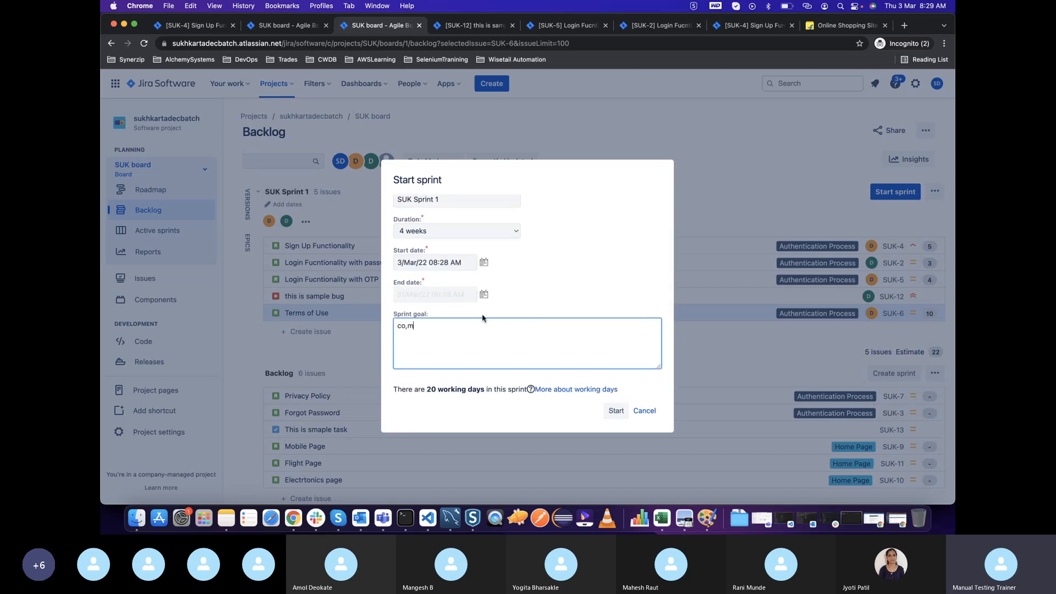
pyautogui.write('compl')
pyautogui.press('BackSpace')
pyautogui.press('BackSpace')
pyautogui.press('BackSpace')
pyautogui.press('BackSpace')
pyautogui.press('BackSpace')
pyautogui.write('tleast')
pyautogui.press('BackSpace')
pyautogui.press('BackSpace')
pyautogui.press('BackSpace')
pyautogui.press('BackSpace')
pyautogui.press('BackSpace')
pyautogui.press('BackSpace')
pyautogui.press('BackSpace')
pyautogui.press('BackSpace')
pyautogui.press('BackSpace')
pyautogui.press('BackSpace')
pyautogui.press('BackSpace')
pyautogui.press('BackSpace')
pyautogui.click(614, 418)
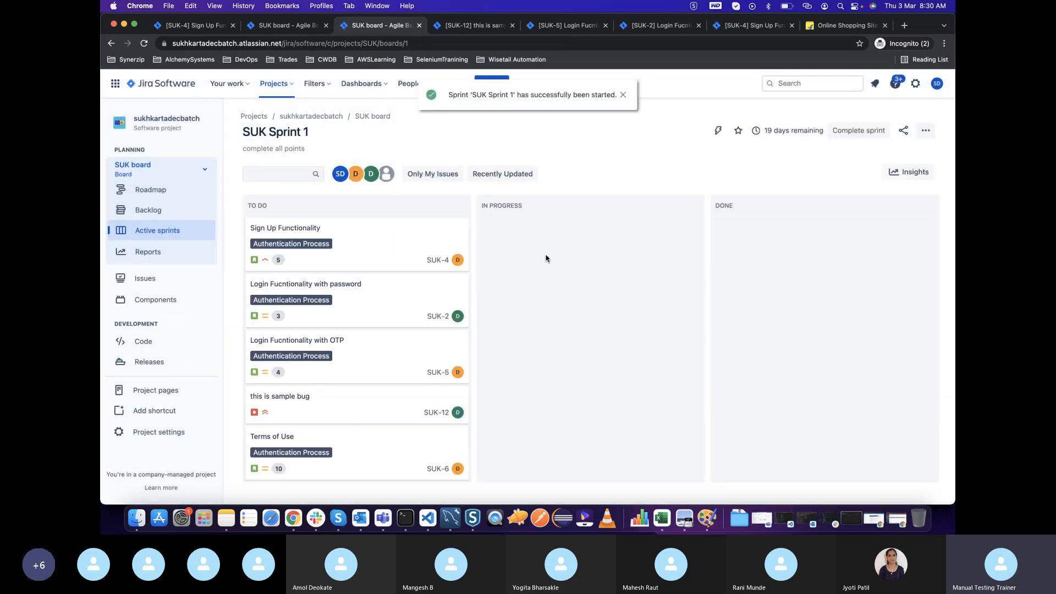
pyautogui.click(624, 95)
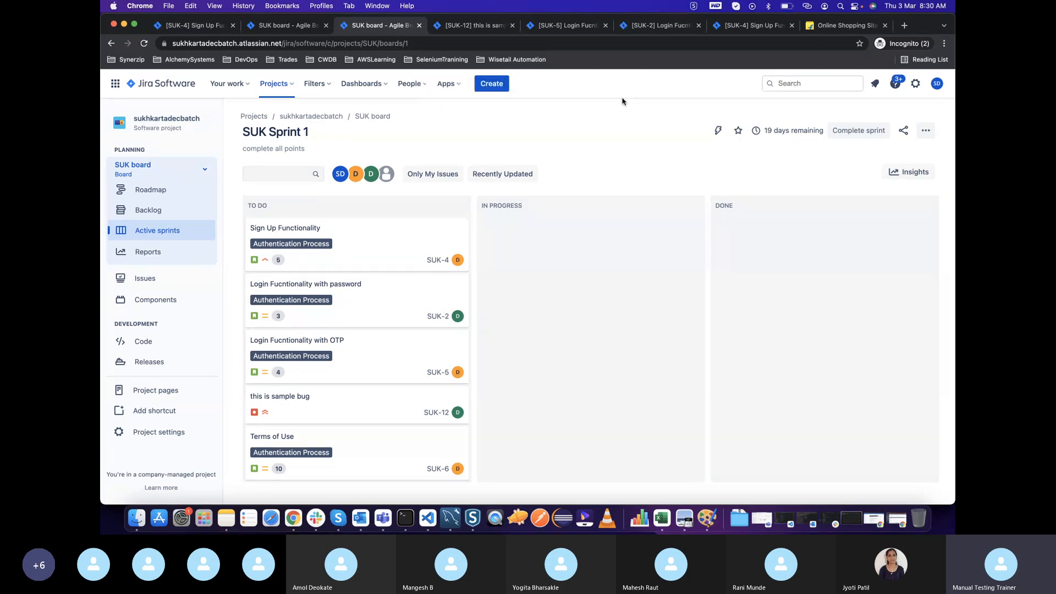
# Check the started sprint in the backlog by collapsing and expanding it, and return to the active sprint board's To Do column
pyautogui.click(145, 219)
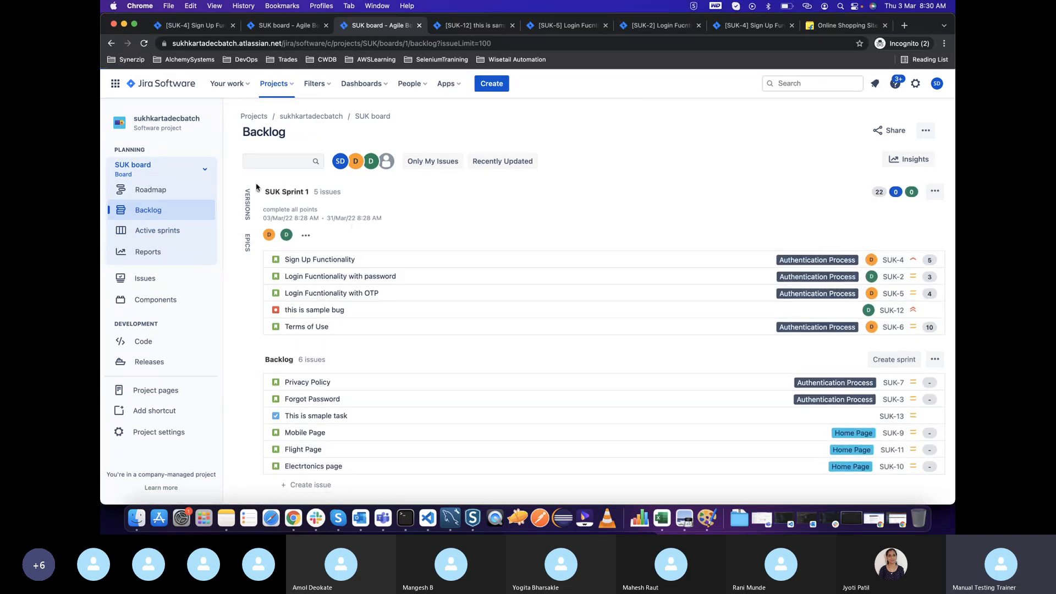
pyautogui.click(259, 192)
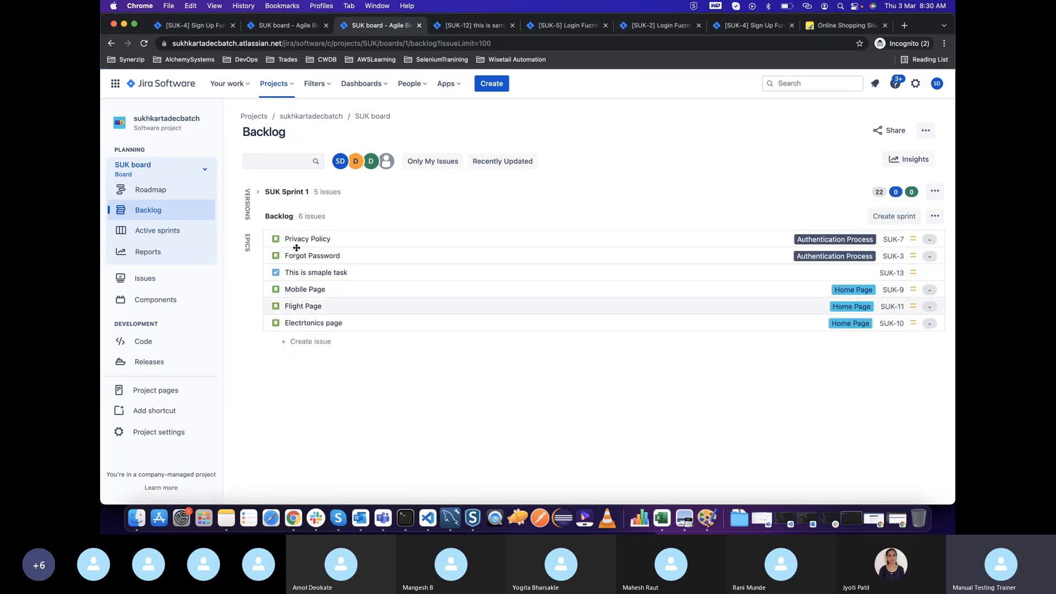
pyautogui.click(260, 192)
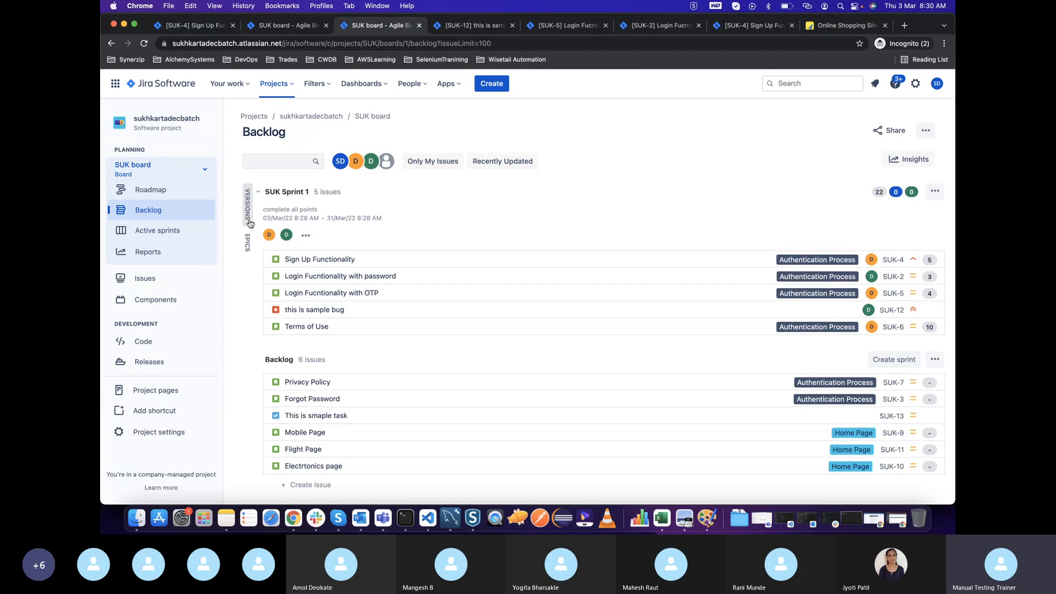
pyautogui.click(146, 230)
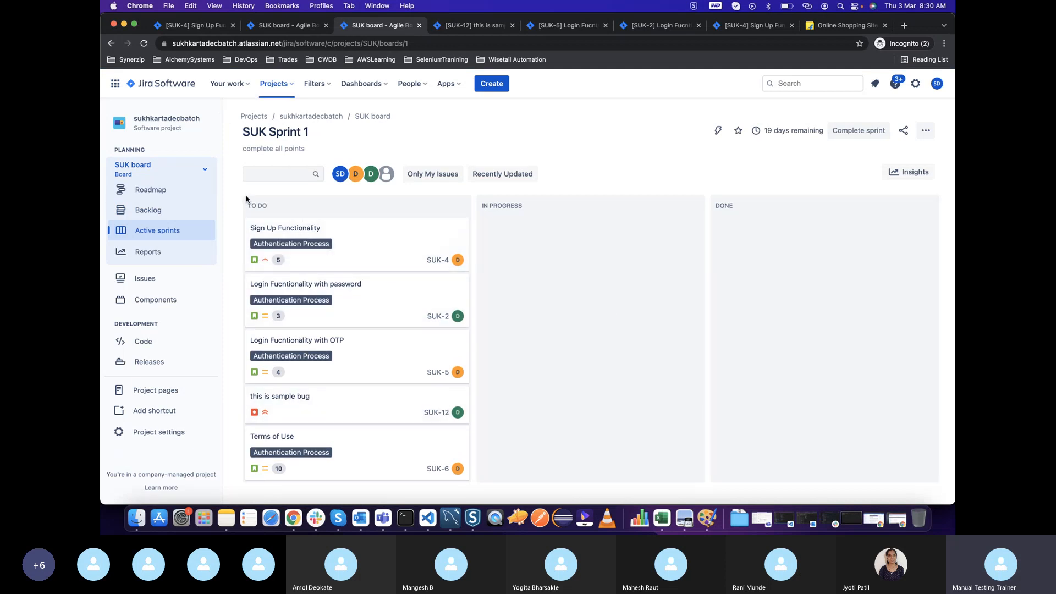
pyautogui.moveTo(250, 206); pyautogui.dragTo(286, 208)
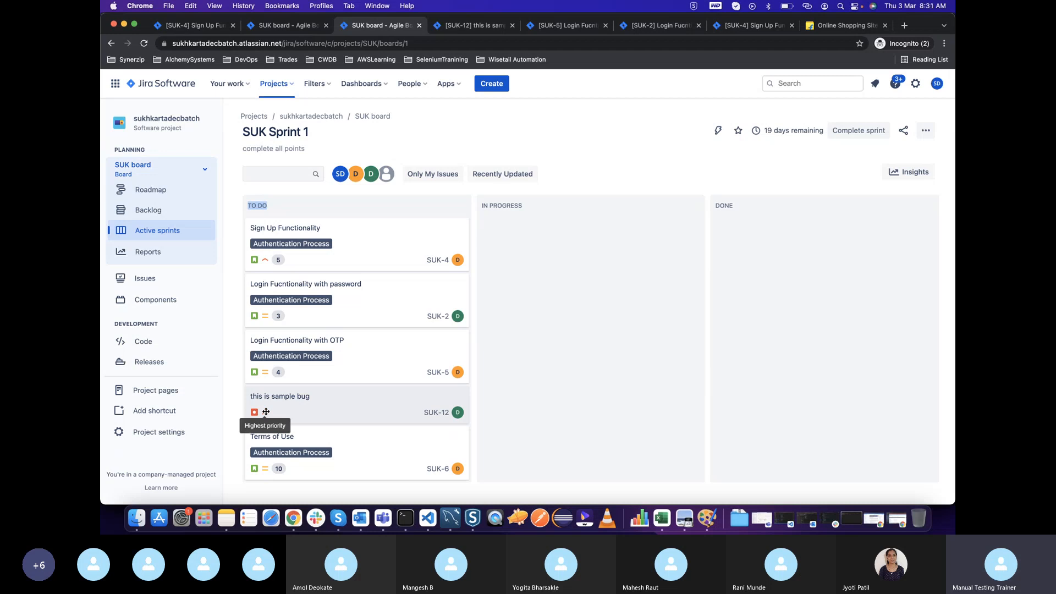
# View the details of the "this is sample bug" card on the sprint board and close them
pyautogui.click(302, 404)
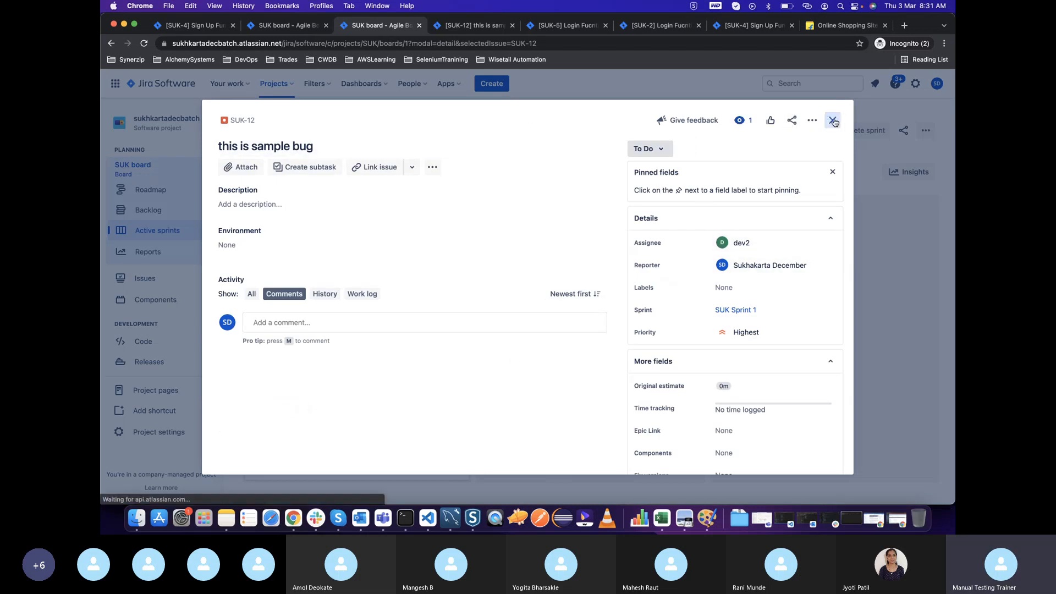
pyautogui.press('Escape')
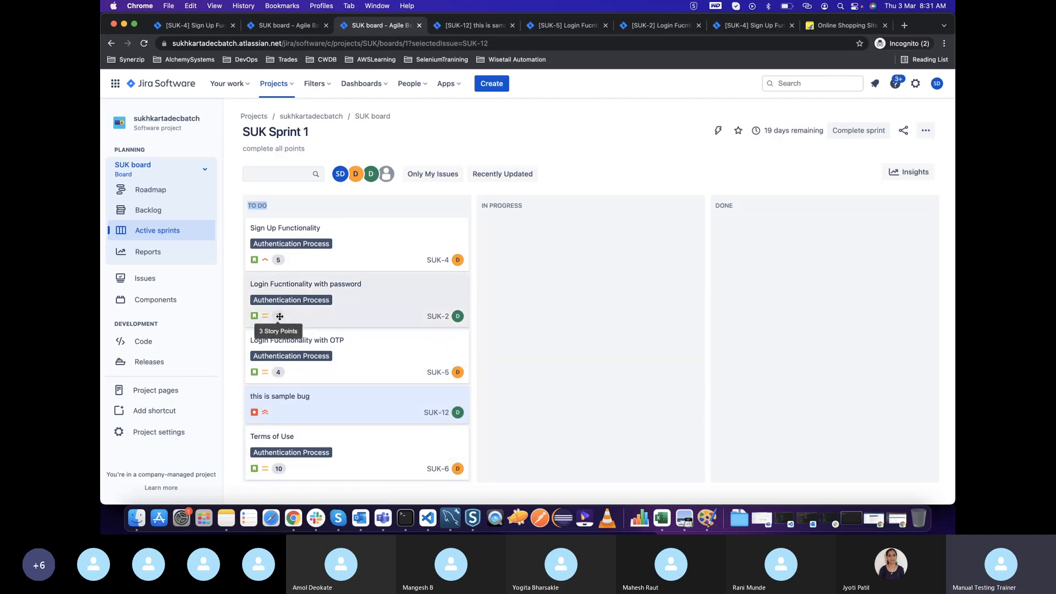
pyautogui.click(306, 409)
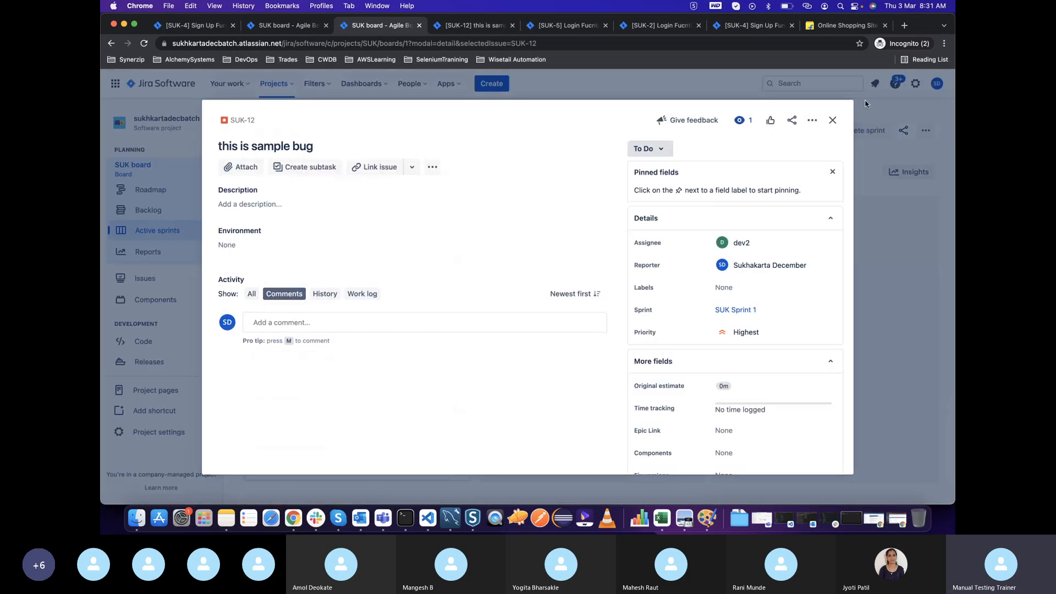
pyautogui.click(836, 119)
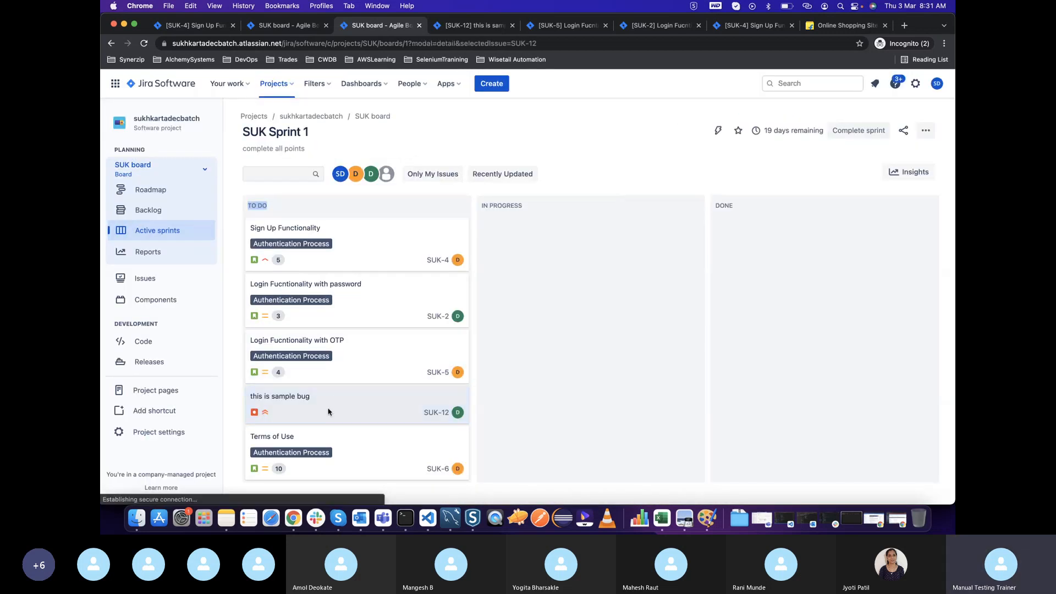
# Open the "this is sample bug" issue and create a subtask named "Fix the bug" in it
pyautogui.click(325, 407)
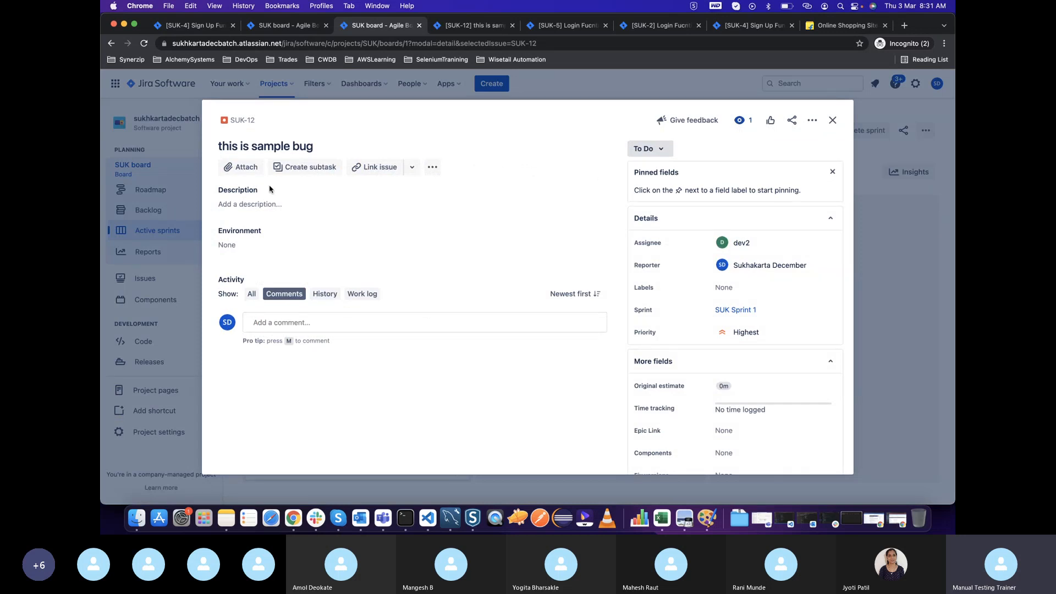
pyautogui.click(297, 167)
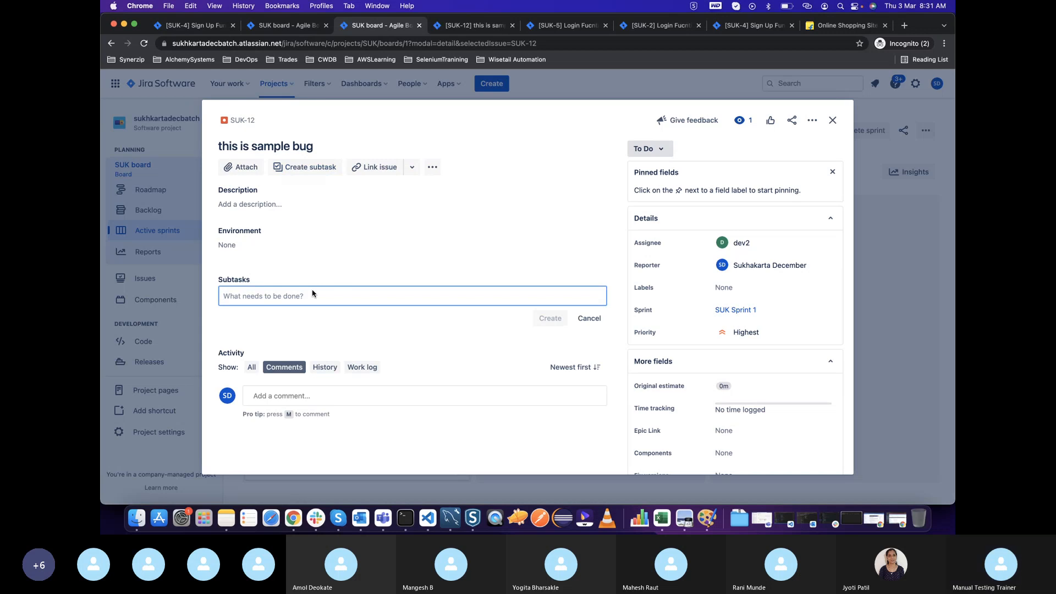
pyautogui.write('Fix the bug')
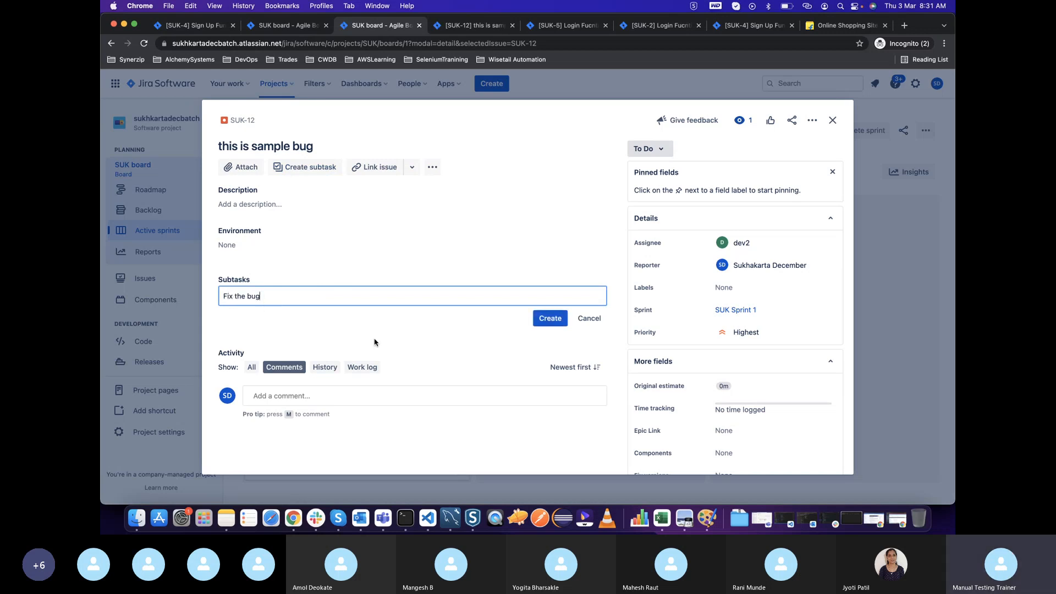
pyautogui.click(537, 322)
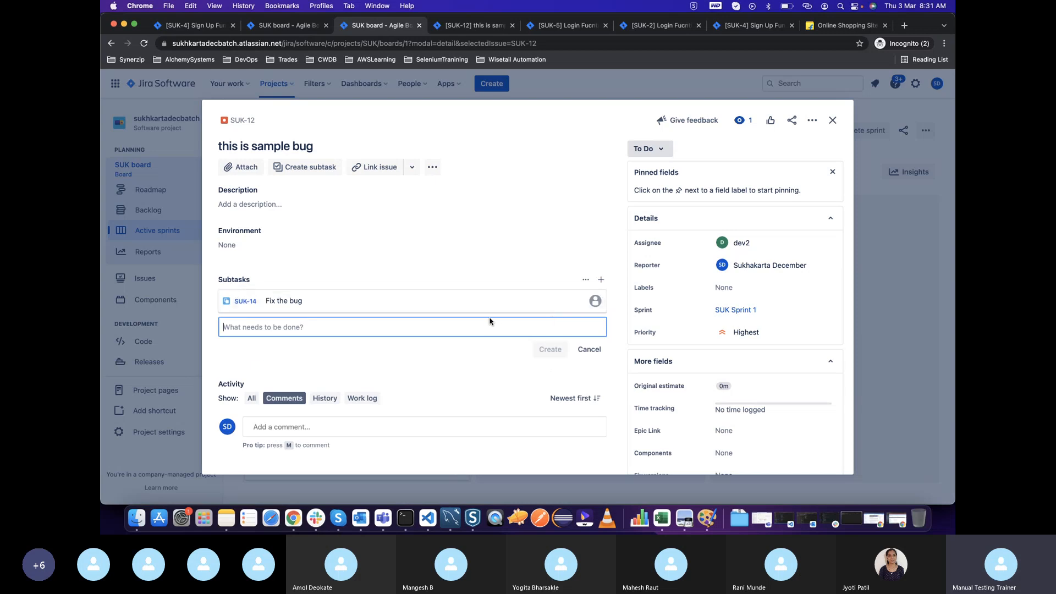
# Assign the "Fix the bug" subtask to dev2, and move its card to the In Progress column of the sprint board
pyautogui.click(388, 308)
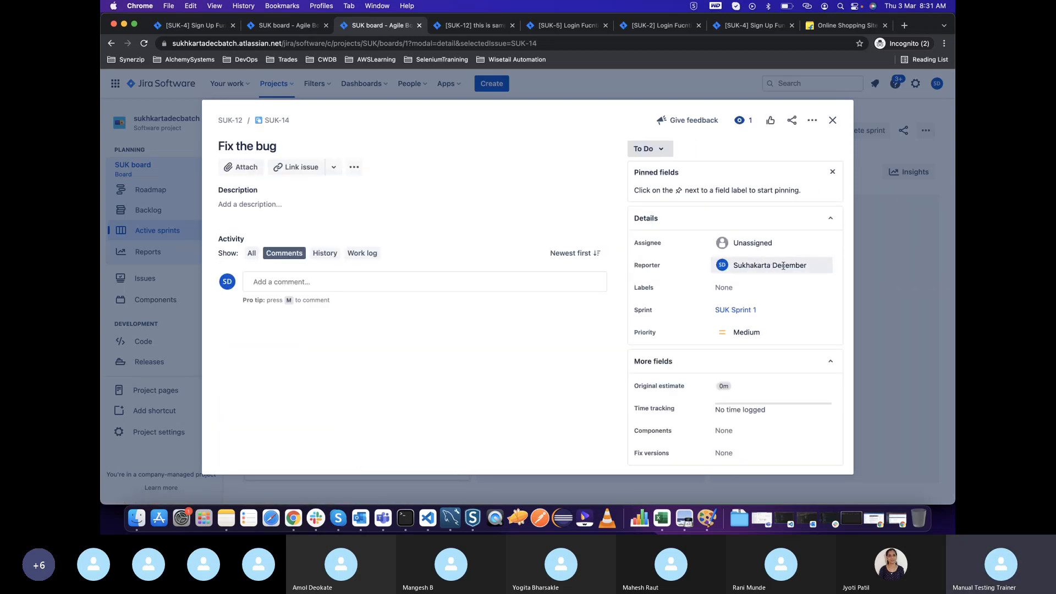
pyautogui.click(764, 244)
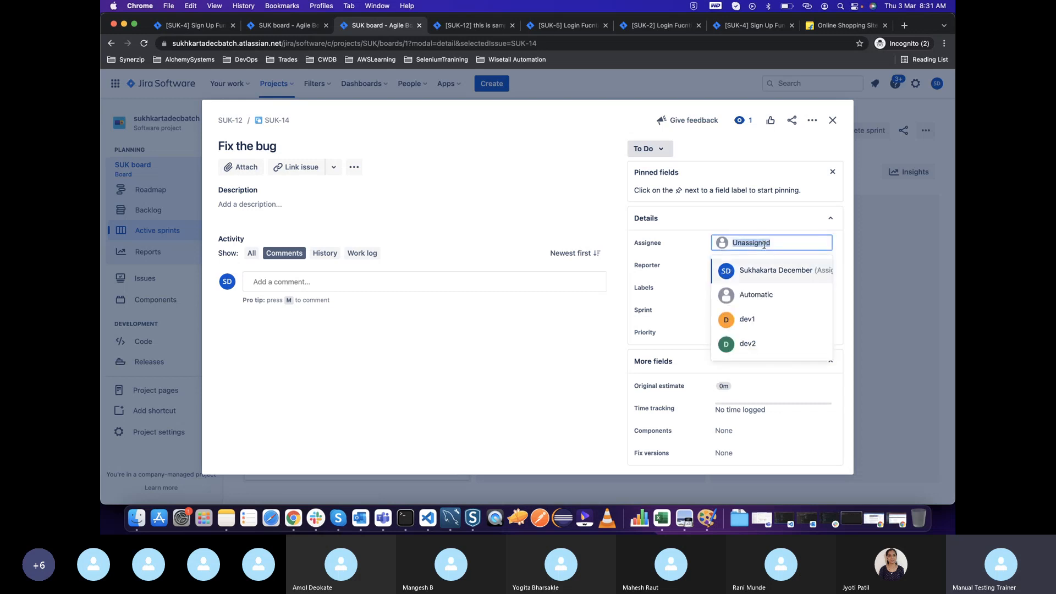
pyautogui.write('dev')
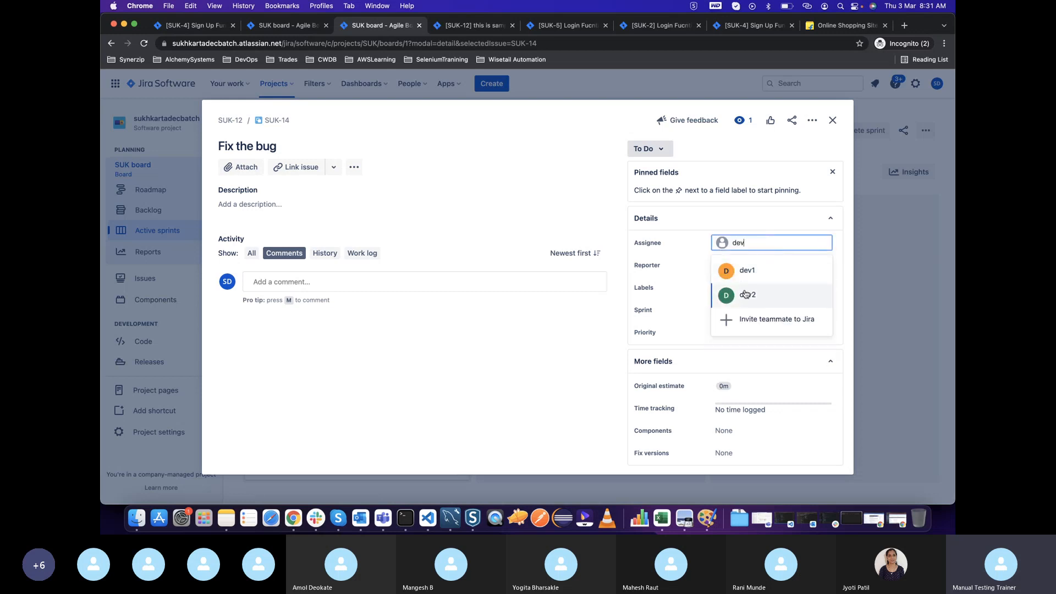
pyautogui.click(748, 296)
pyautogui.click(654, 150)
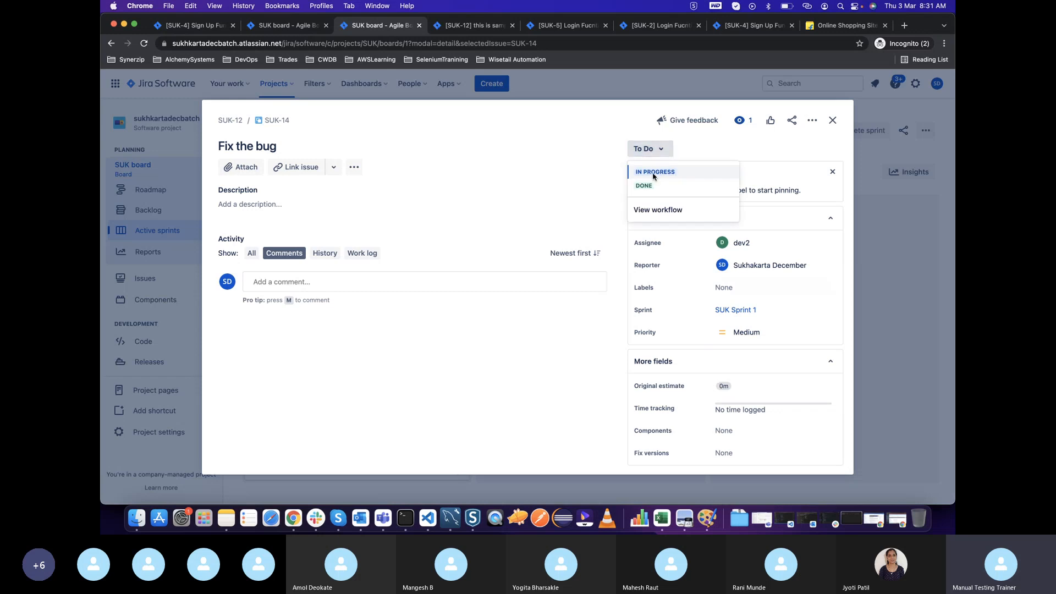
pyautogui.click(560, 330)
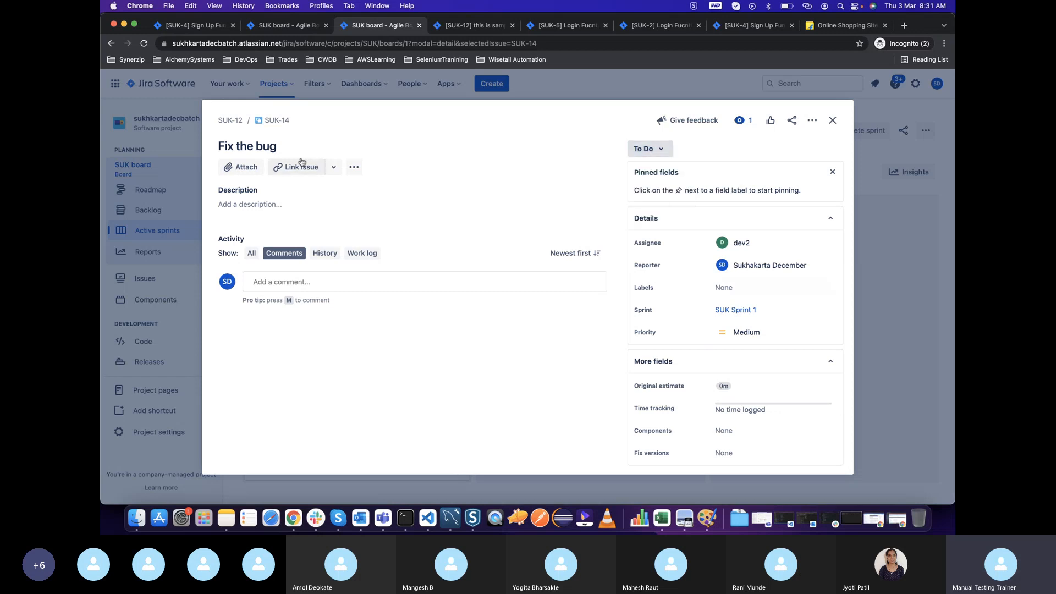
pyautogui.click(833, 120)
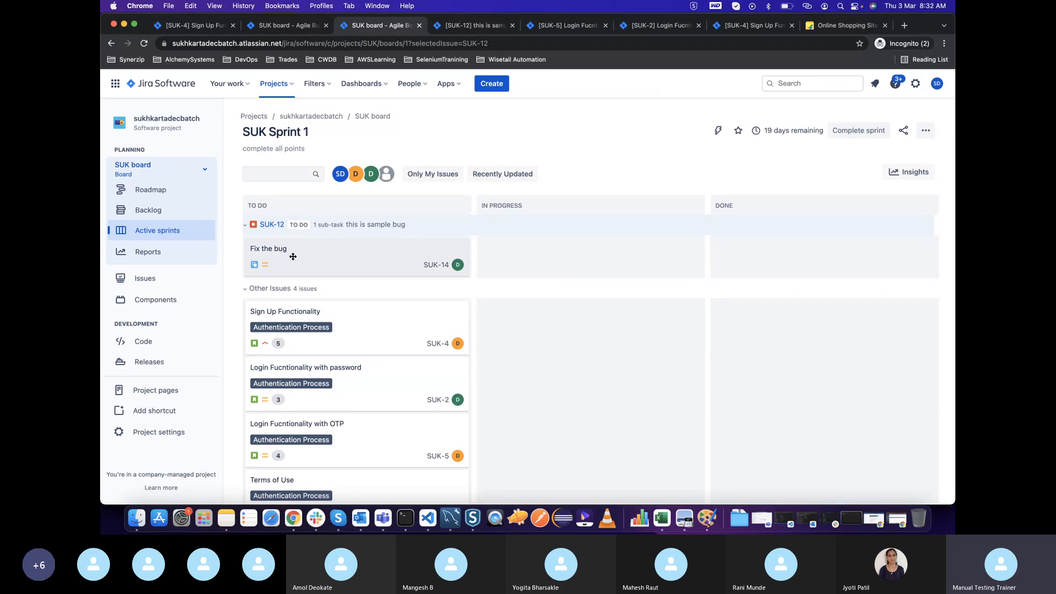
pyautogui.moveTo(292, 256); pyautogui.dragTo(508, 259)
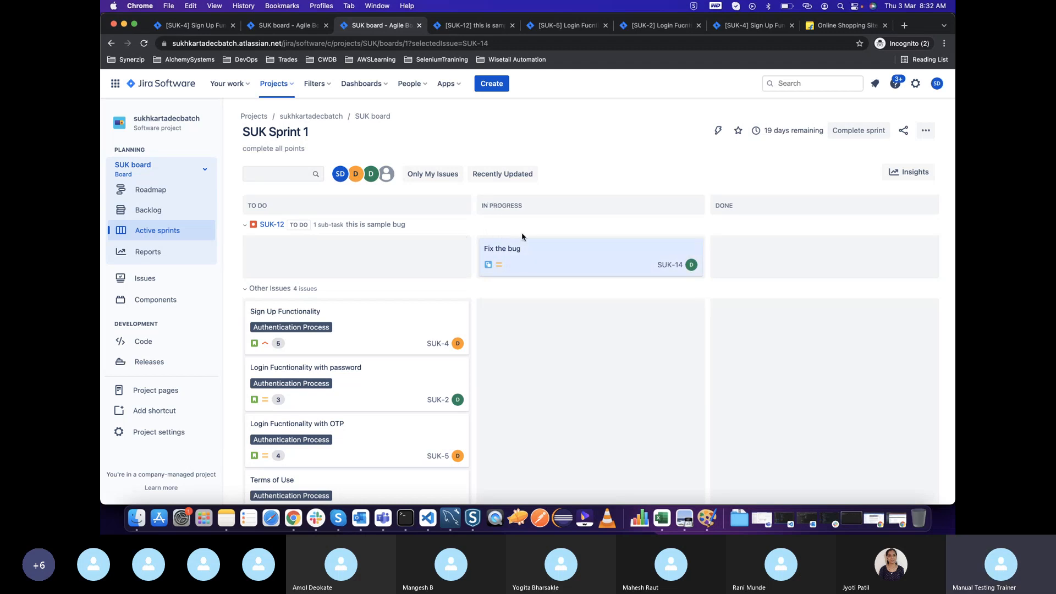
pyautogui.moveTo(522, 259)
pyautogui.mouseDown()
pyautogui.moveTo(314, 265)
pyautogui.moveTo(511, 263)
pyautogui.mouseUp()
# Set the "Fix the bug" subtask back to To Do in its details, and return its card to In Progress on the board
pyautogui.click(548, 261)
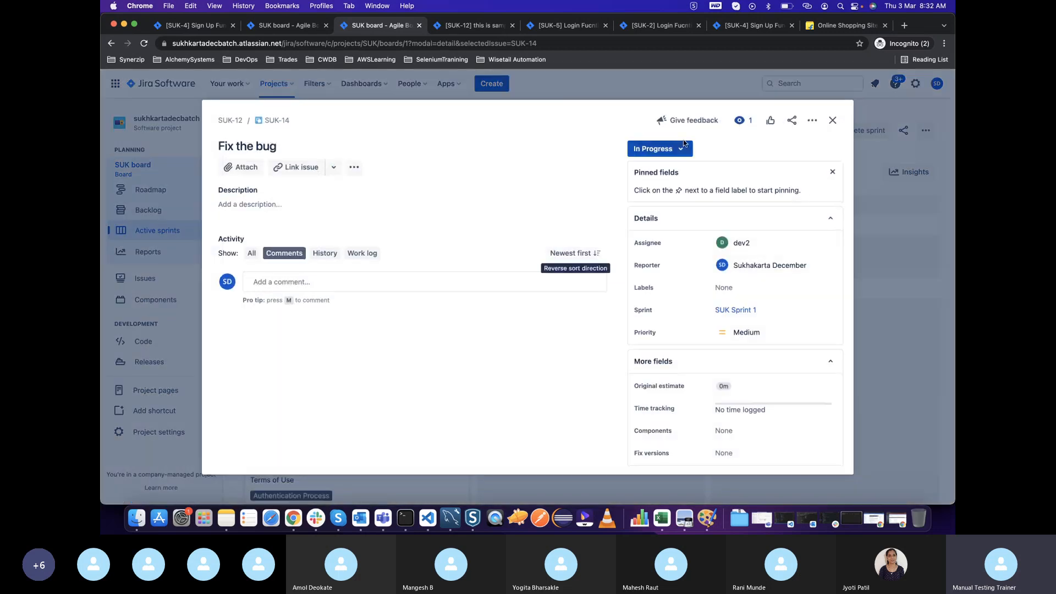
pyautogui.click(674, 150)
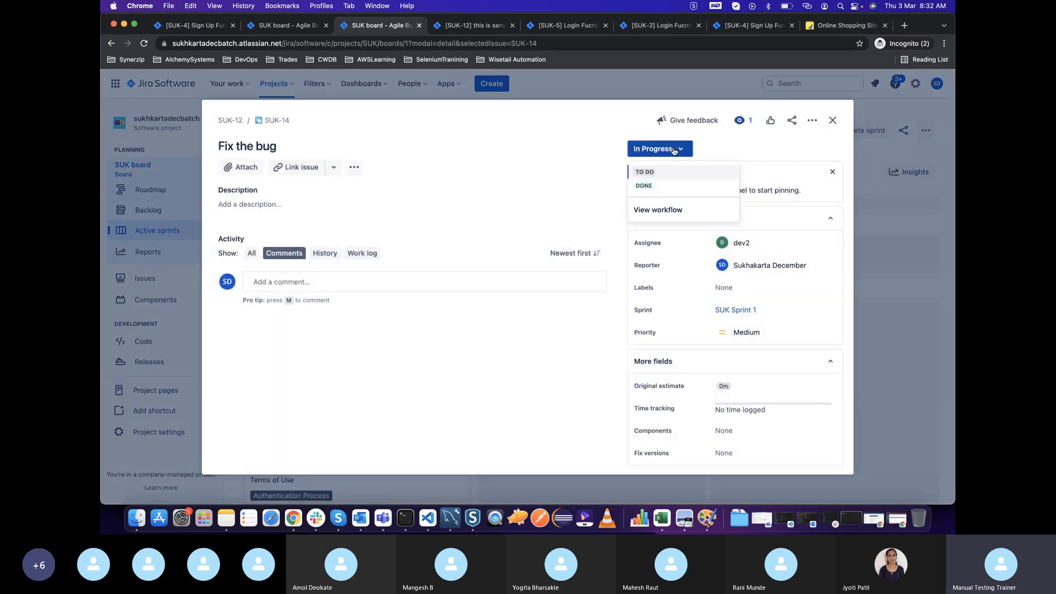
pyautogui.click(649, 172)
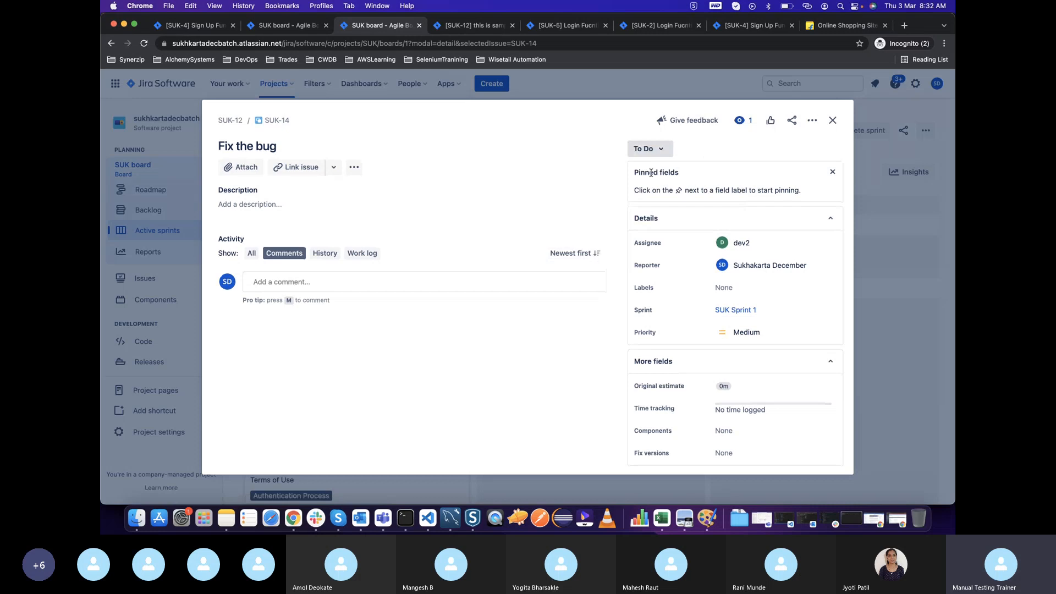
pyautogui.click(833, 120)
pyautogui.moveTo(297, 260); pyautogui.dragTo(503, 255)
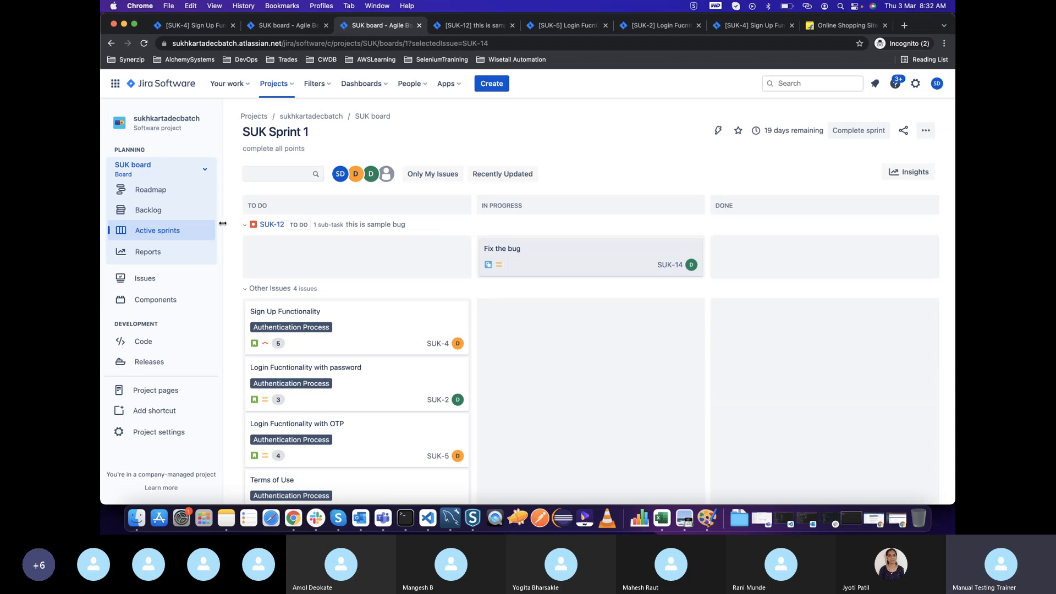
# Open the "this is sample bug" issue and create a second subtask named "Retest bug" in it
pyautogui.click(270, 225)
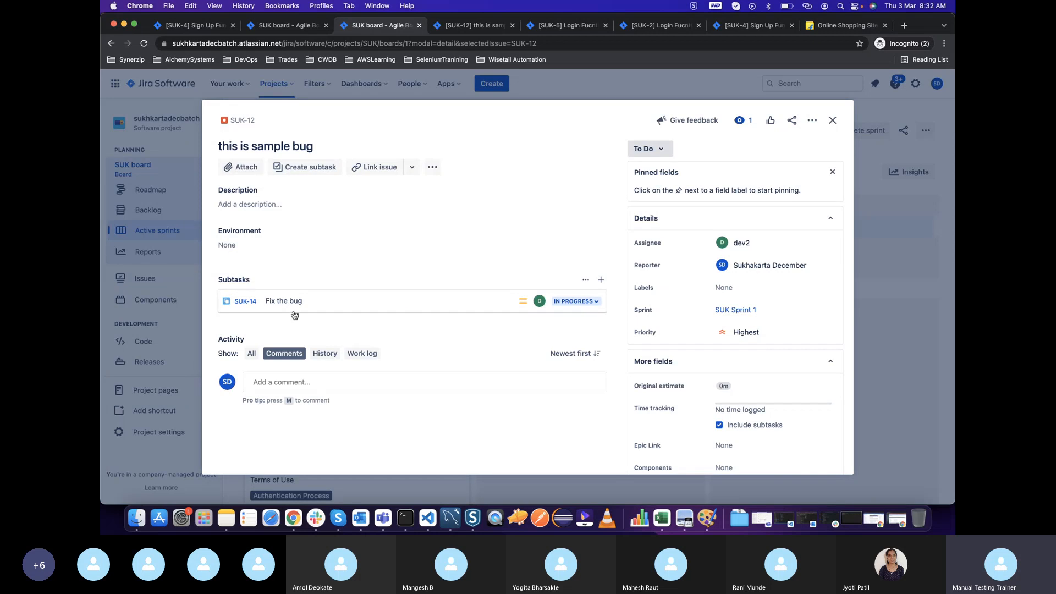
pyautogui.click(299, 166)
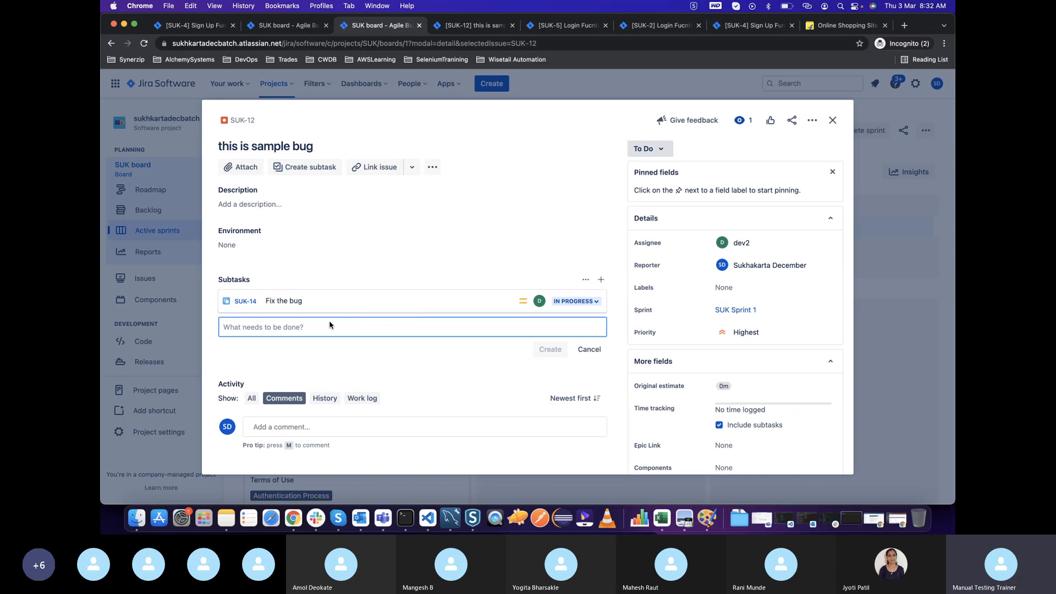
pyautogui.write('Retes')
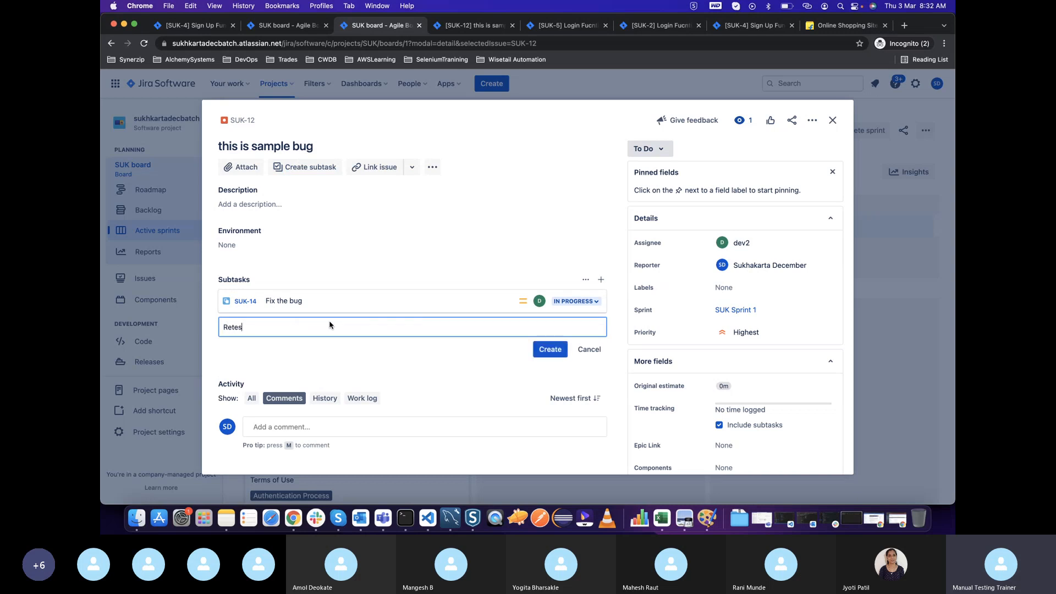
pyautogui.write('t bug')
pyautogui.press('Return')
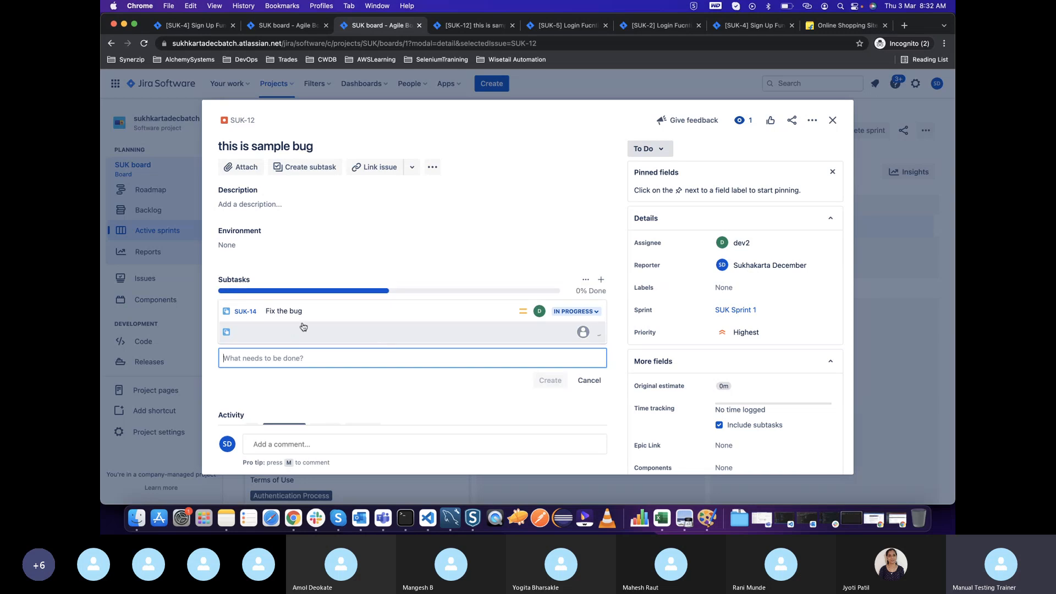
# Assign the "Retest bug" subtask to tester tester, set its status to In Progress, and close it
pyautogui.click(342, 335)
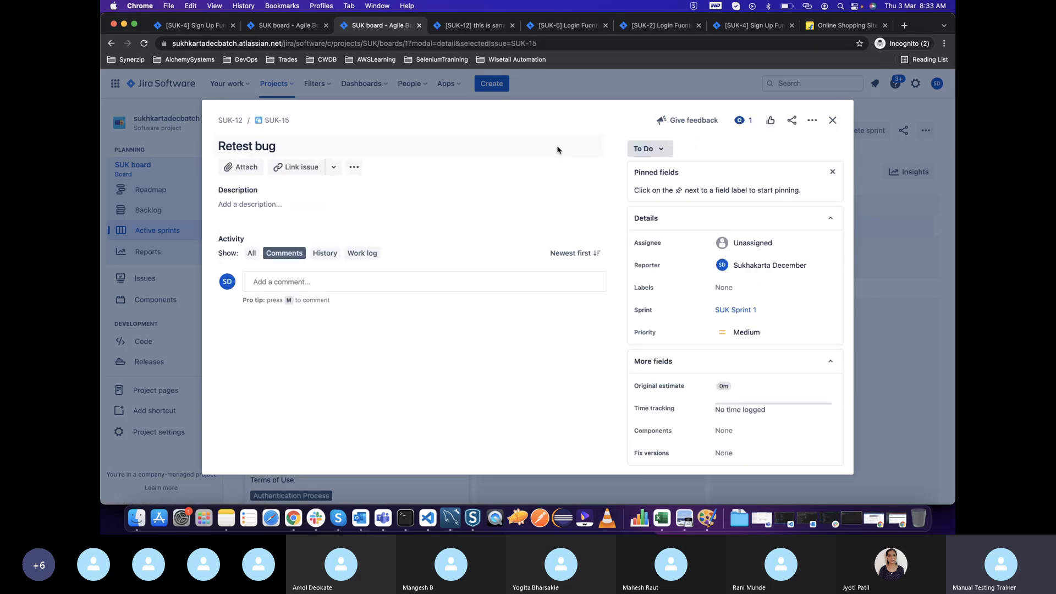
pyautogui.click(230, 120)
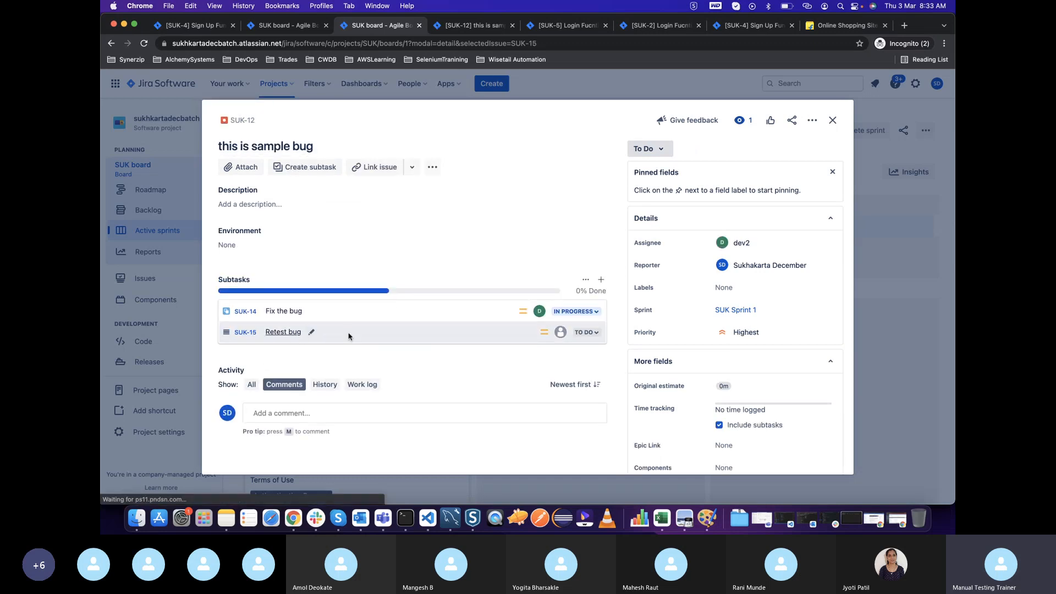
pyautogui.click(348, 337)
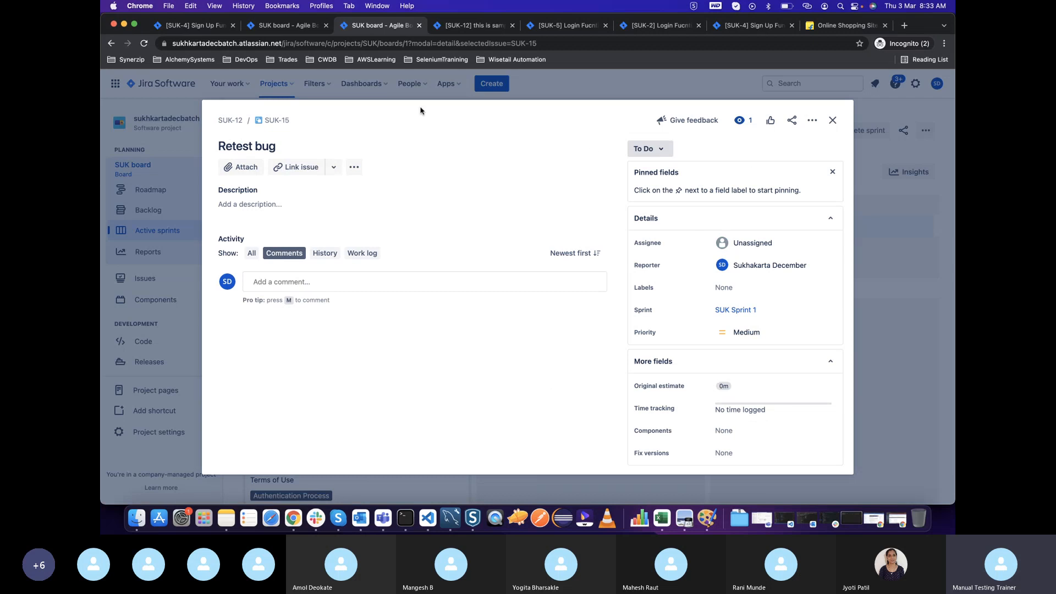
pyautogui.click(740, 243)
pyautogui.write('test')
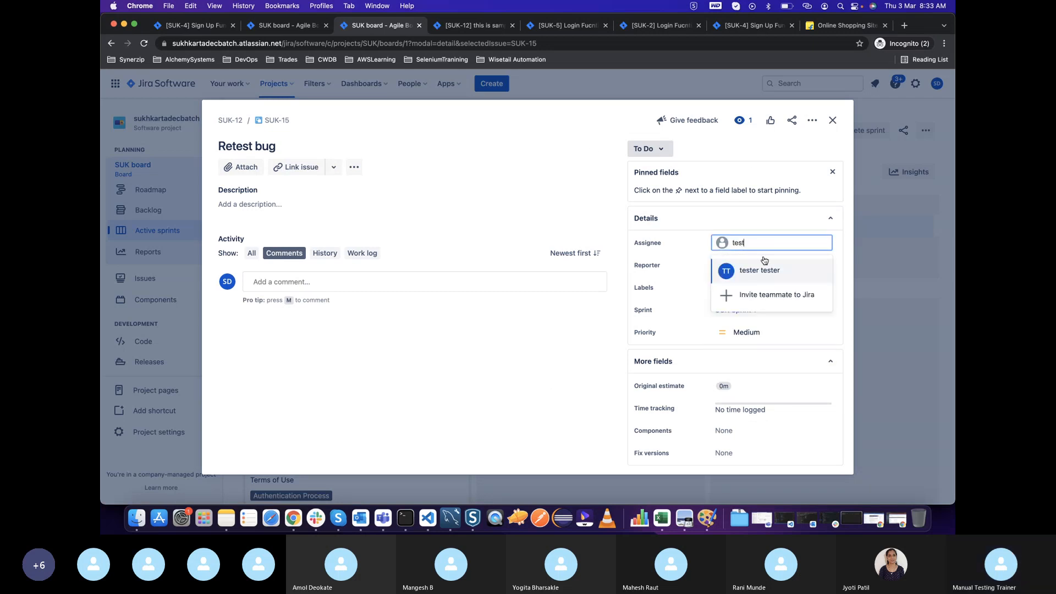
pyautogui.click(768, 274)
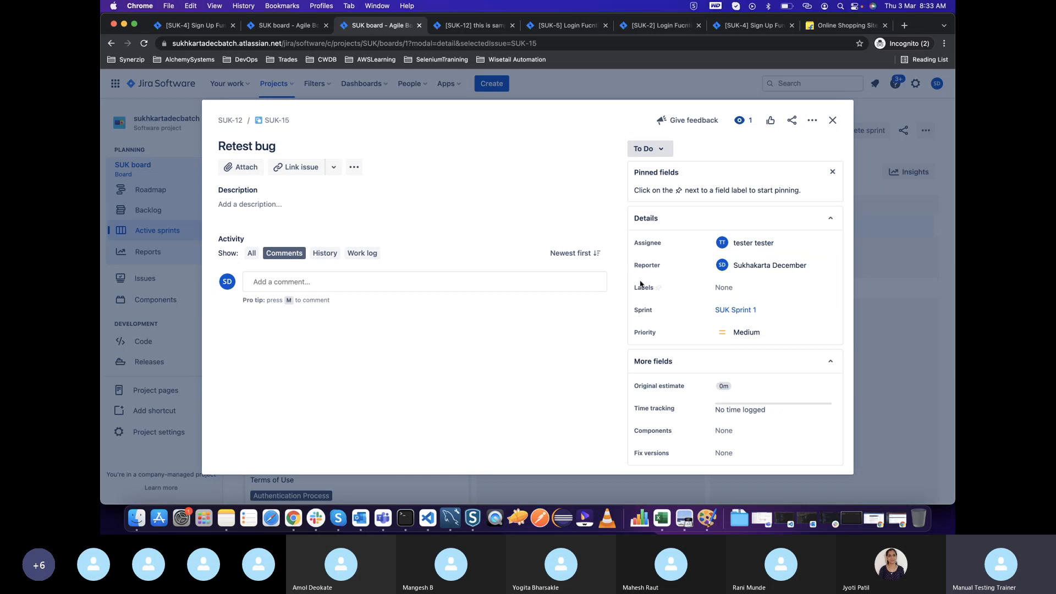
pyautogui.click(648, 148)
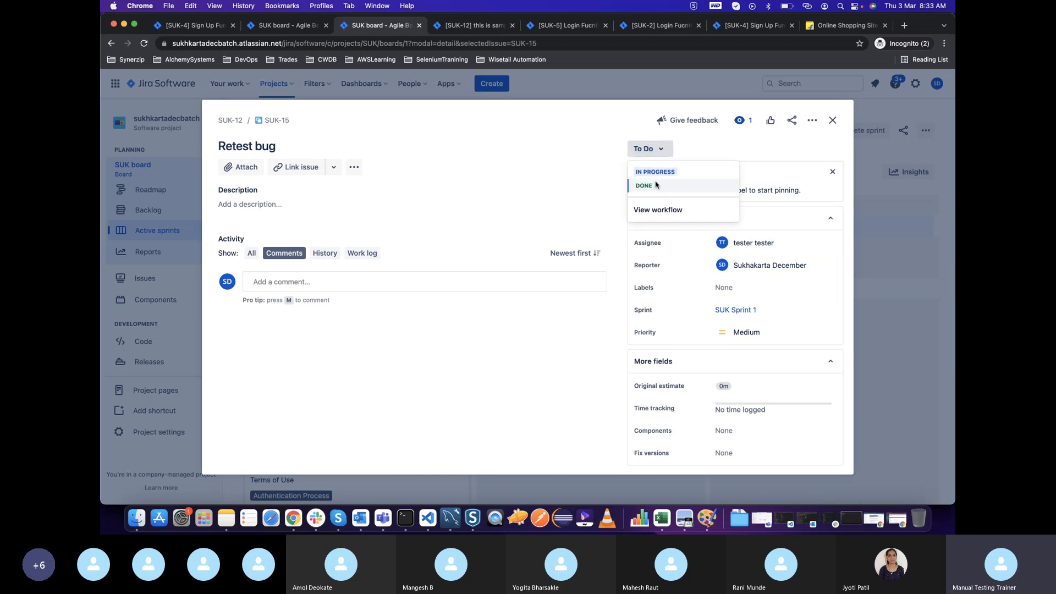
pyautogui.click(653, 172)
pyautogui.click(832, 120)
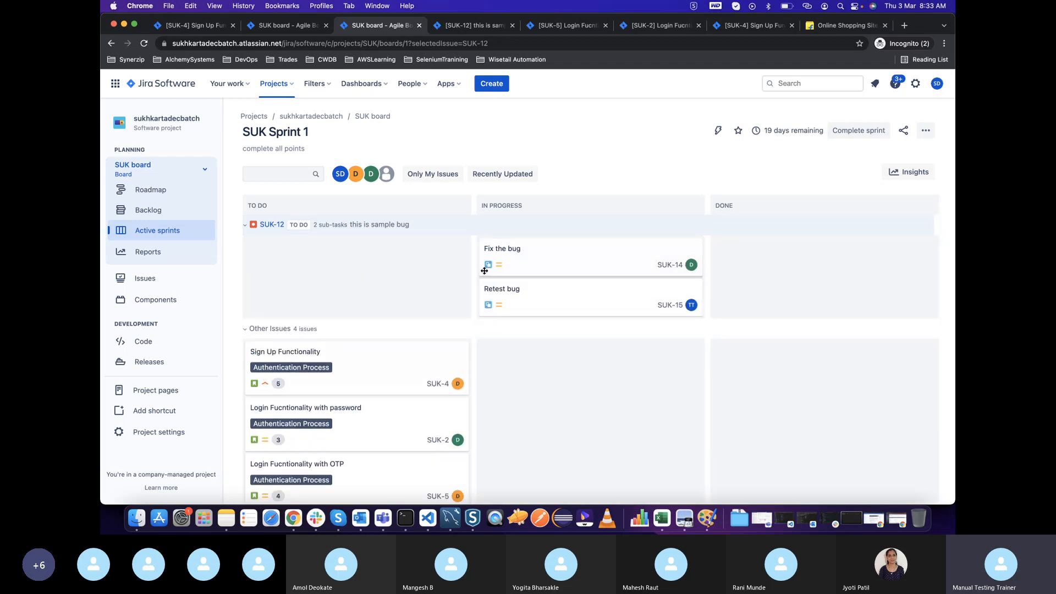
# Open the "Sign Up Functionality" story from the board and create a subtask named "Development" in it
pyautogui.scroll(-2, 477, 273)
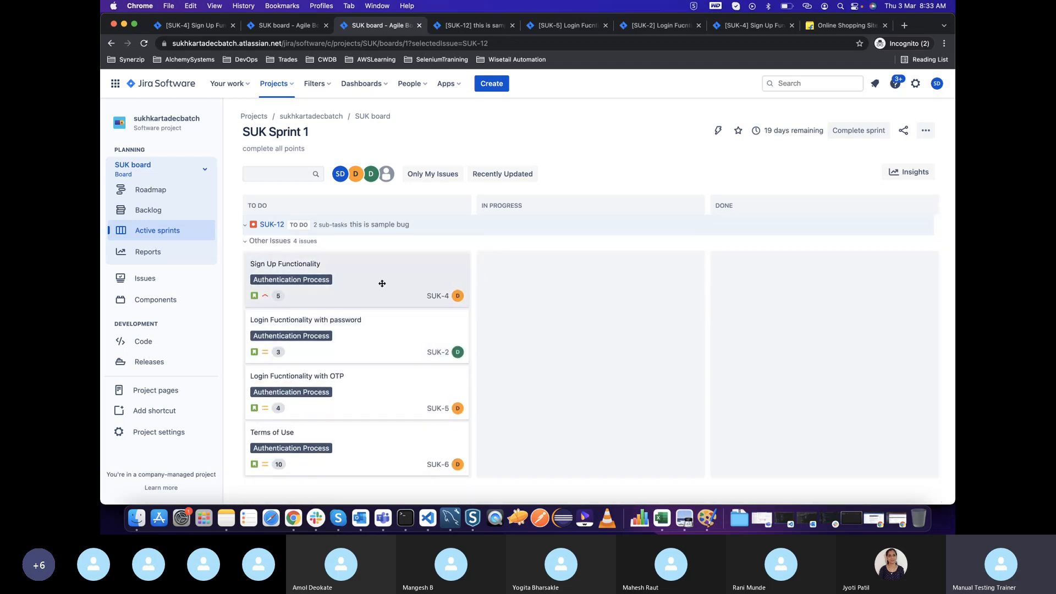
pyautogui.click(401, 278)
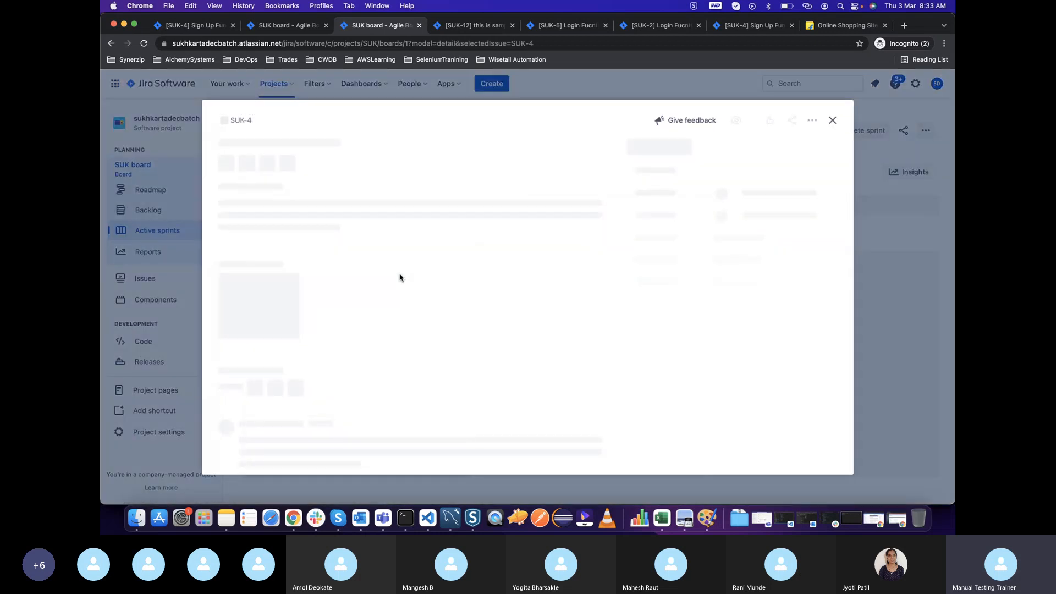
pyautogui.scroll(-3, 486, 362)
pyautogui.scroll(3, 330, 247)
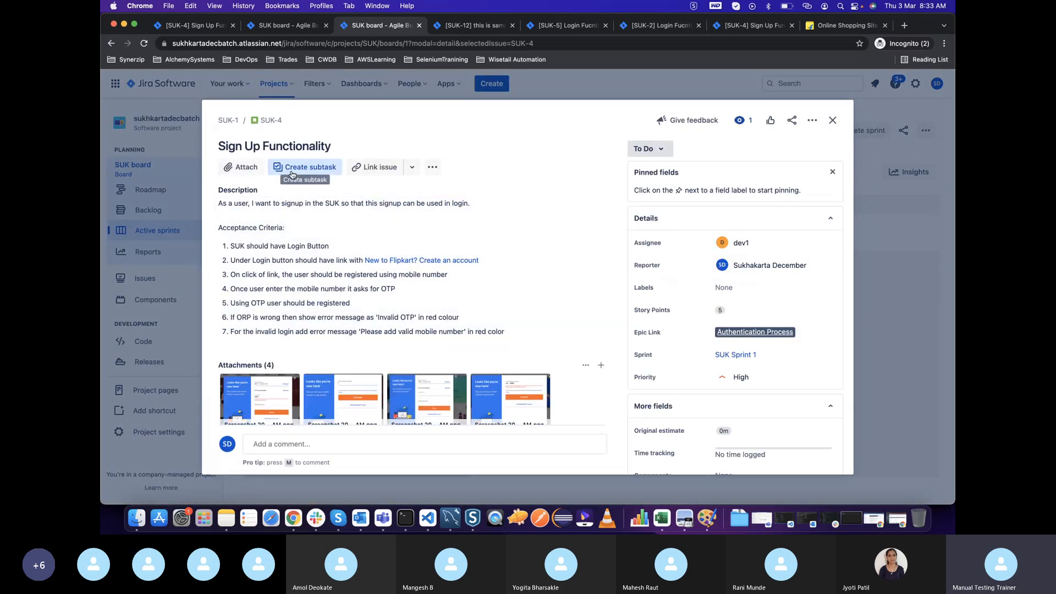
pyautogui.click(292, 167)
pyautogui.write('Development')
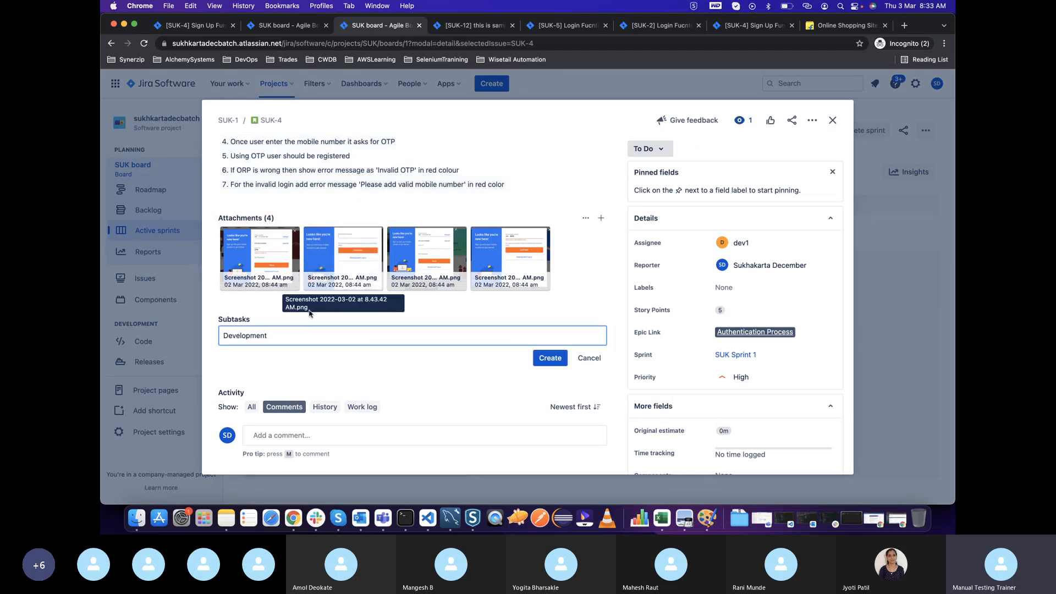
pyautogui.press('Return')
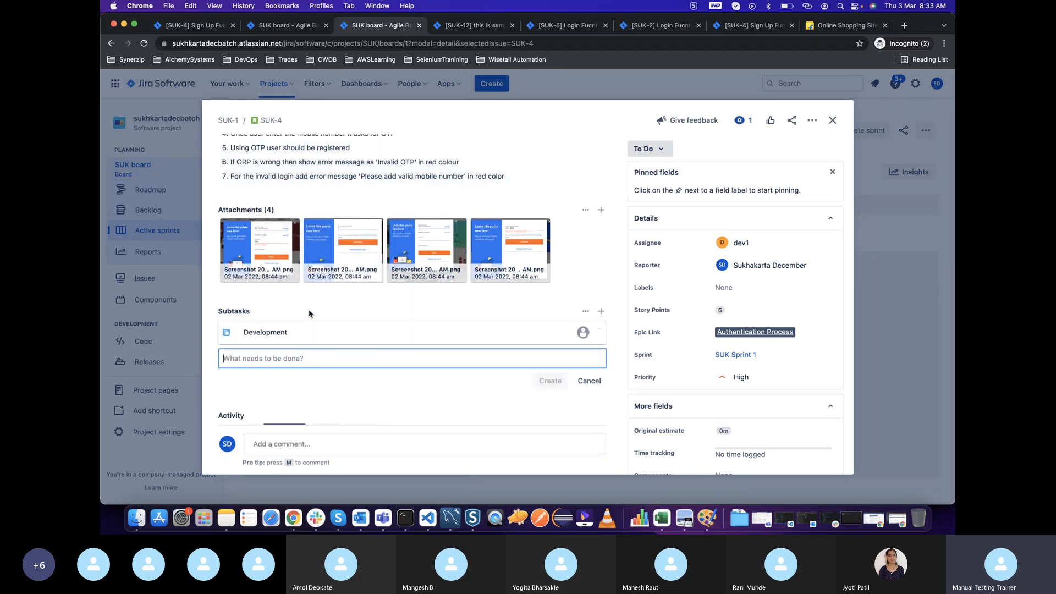
# Assign the "Development" subtask to dev1, set its status to In Progress, and close it
pyautogui.click(341, 335)
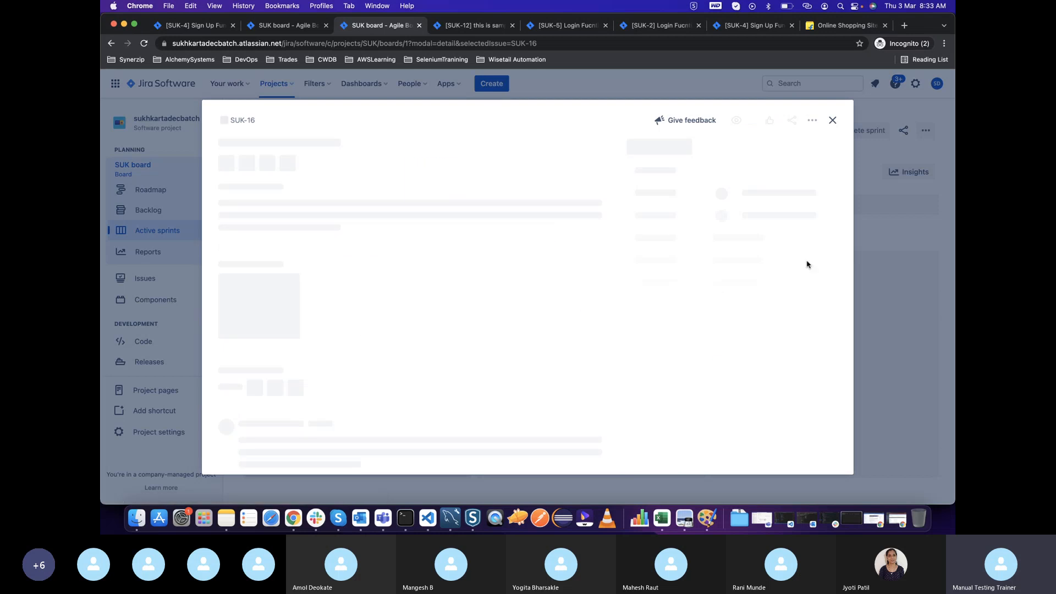
pyautogui.click(766, 244)
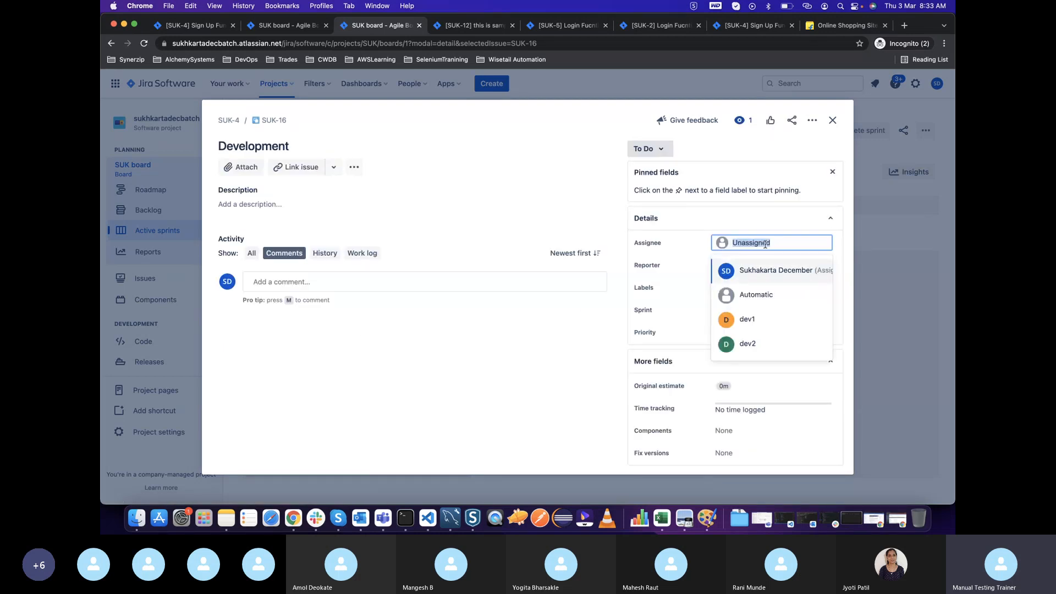
pyautogui.write('dev')
pyautogui.press('Return')
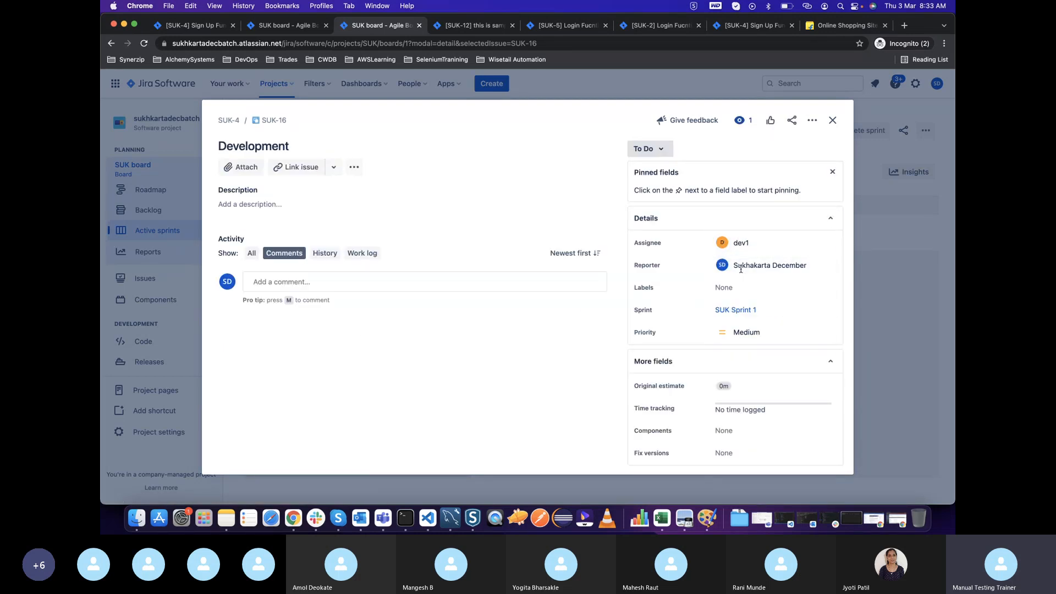
pyautogui.click(655, 149)
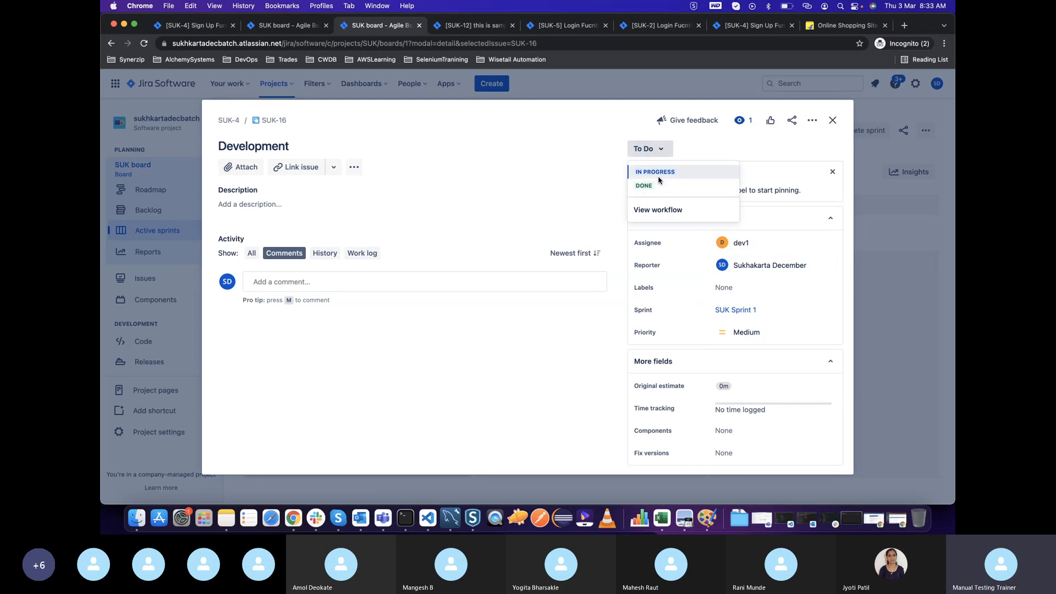
pyautogui.click(660, 172)
pyautogui.click(833, 119)
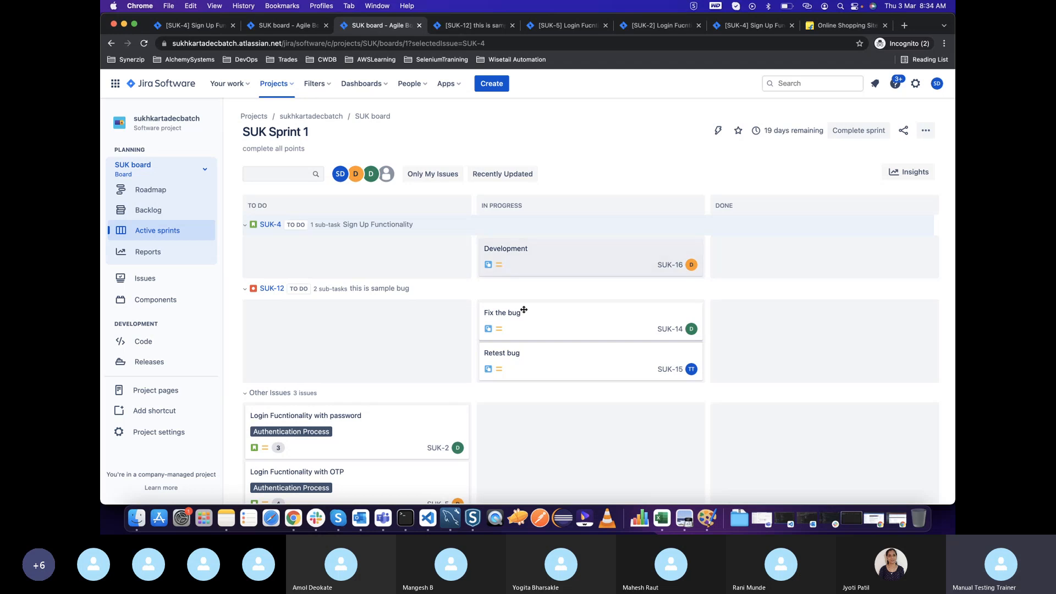
# Move the "Retest bug" card back to the To Do column of the sprint board
pyautogui.moveTo(519, 354); pyautogui.dragTo(348, 330)
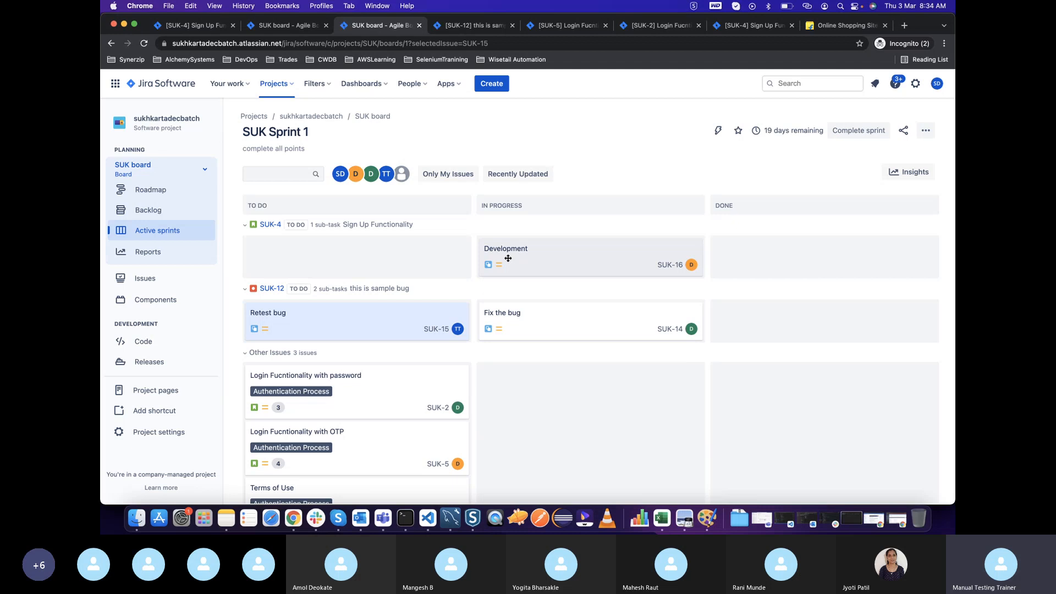
# Open the "Sign Up Functionality" story from the sprint board and create a subtask named "Write Test Cases" in it
pyautogui.click(270, 225)
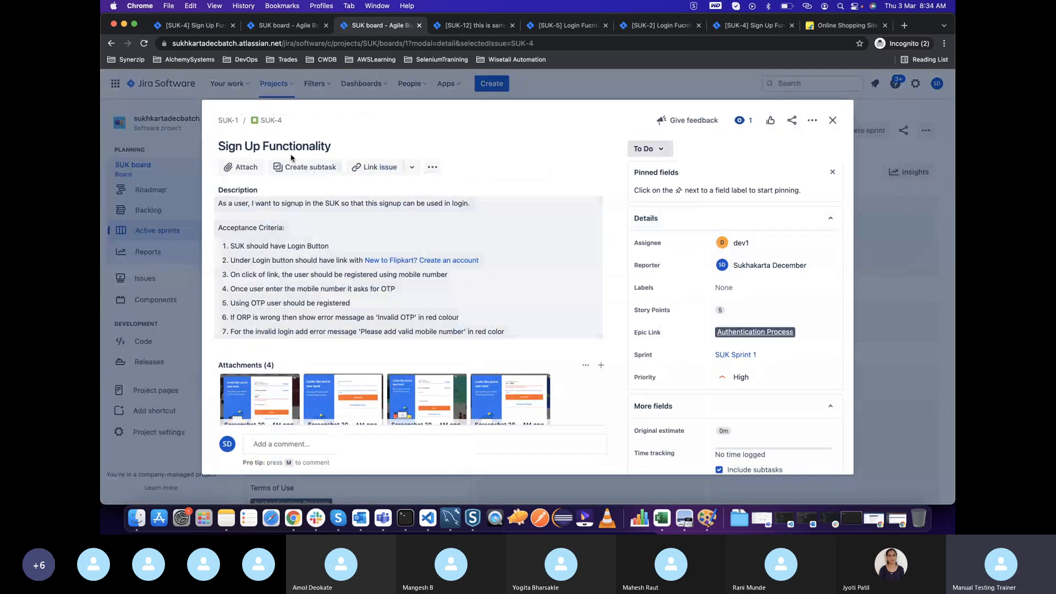
pyautogui.click(301, 168)
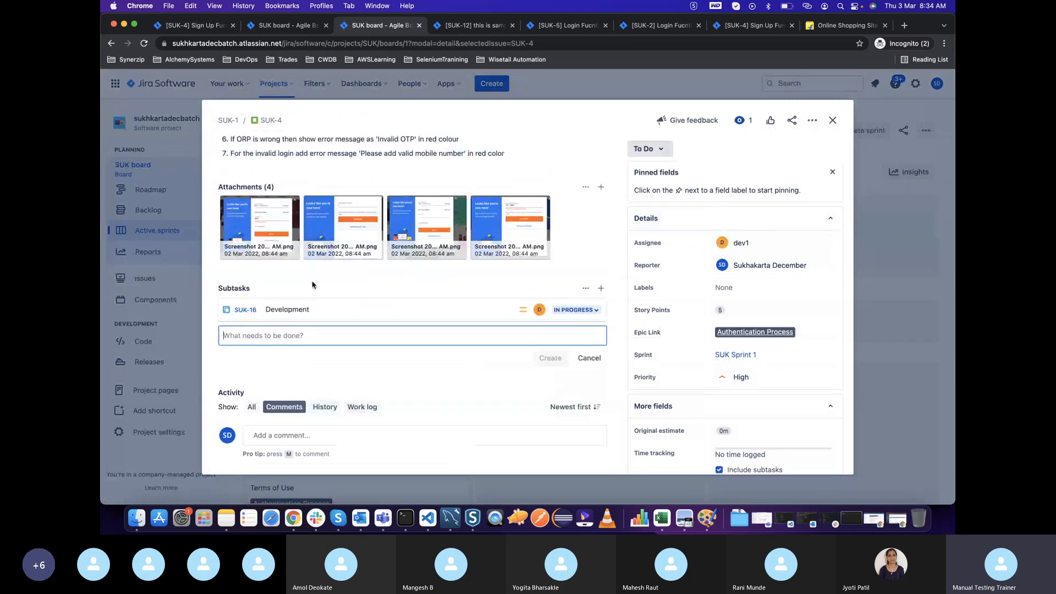
pyautogui.write('Cr')
pyautogui.press('BackSpace')
pyautogui.press('BackSpace')
pyautogui.write('Write Test Cases')
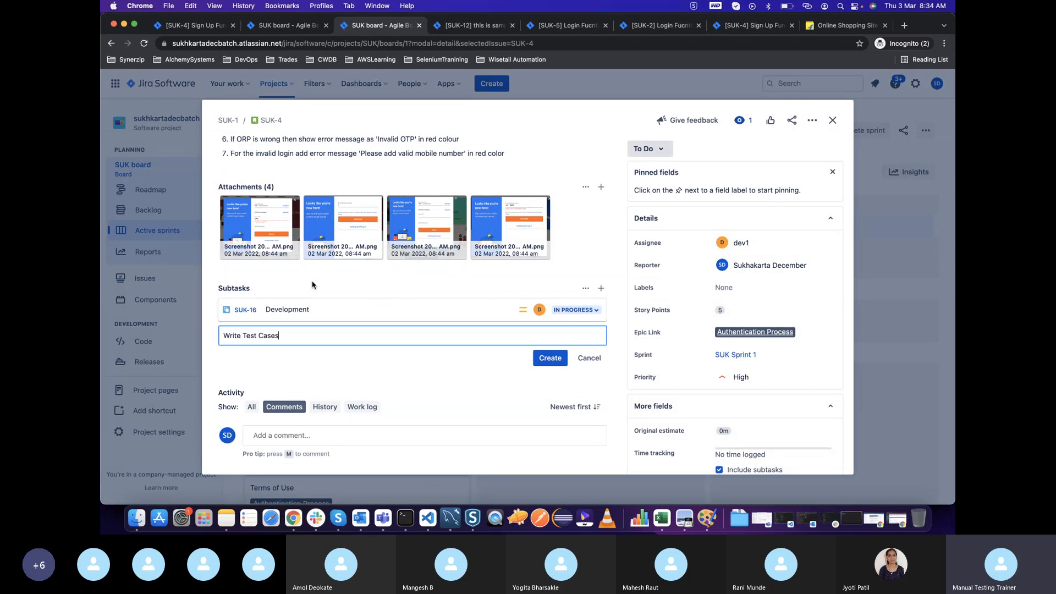
pyautogui.click(550, 358)
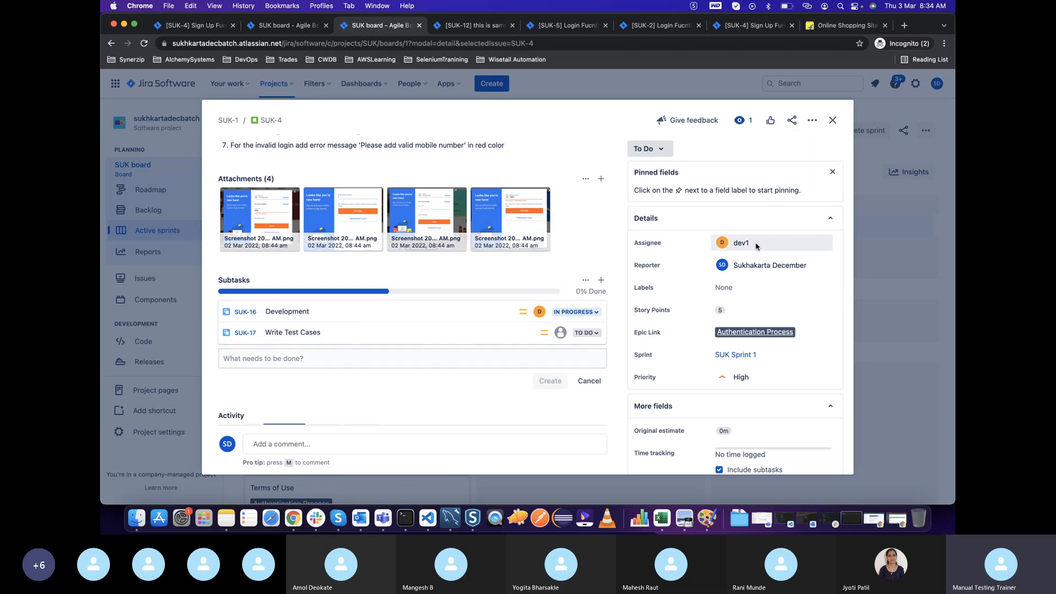
# Assign the "Write Test Cases" subtask to tester tester, set its status to In Progress, and close it
pyautogui.click(393, 336)
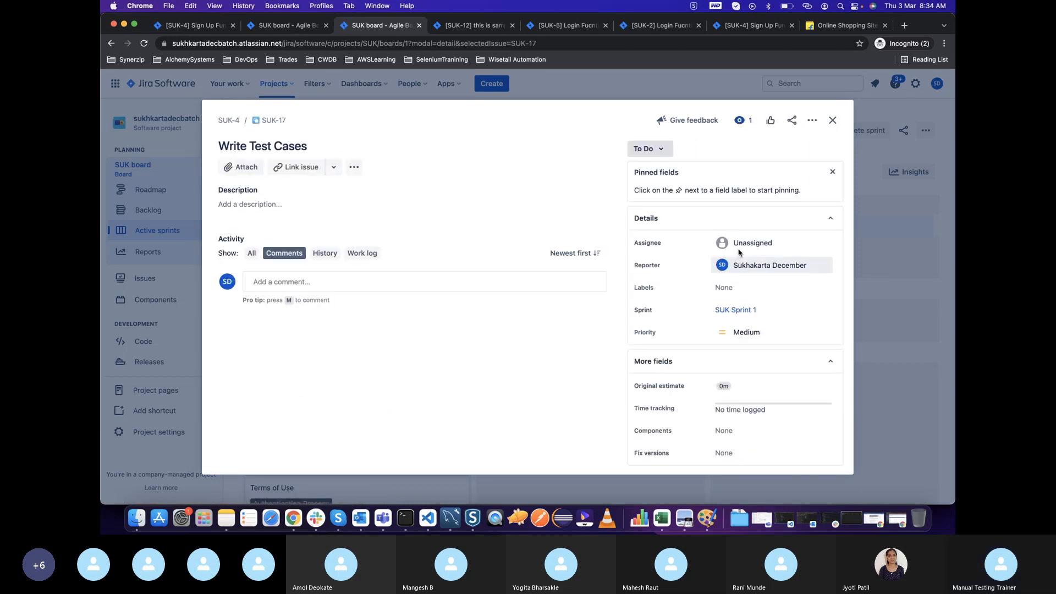
pyautogui.click(739, 251)
pyautogui.write('tes')
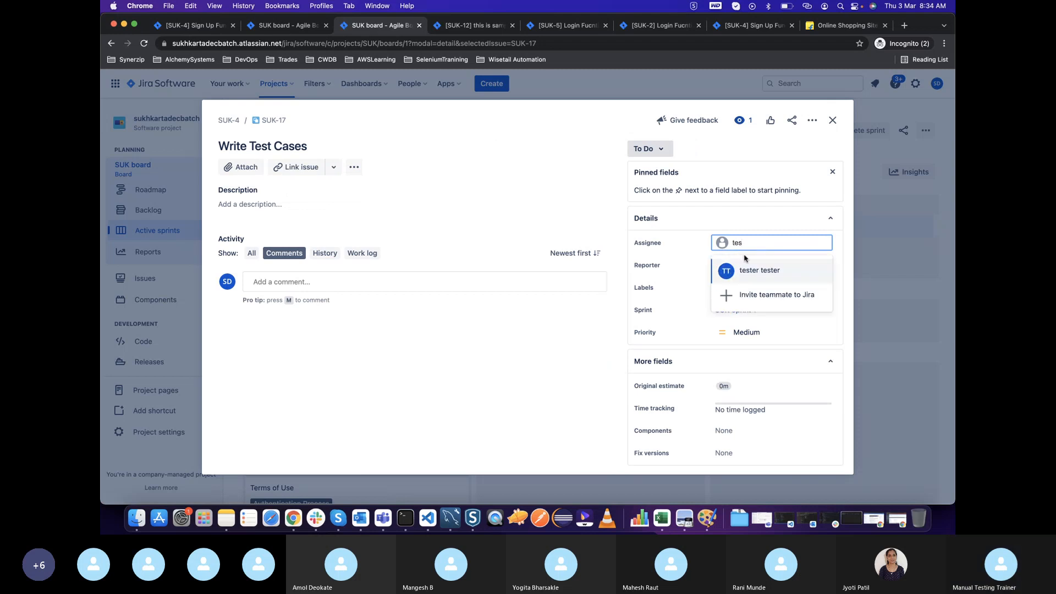
pyautogui.click(747, 267)
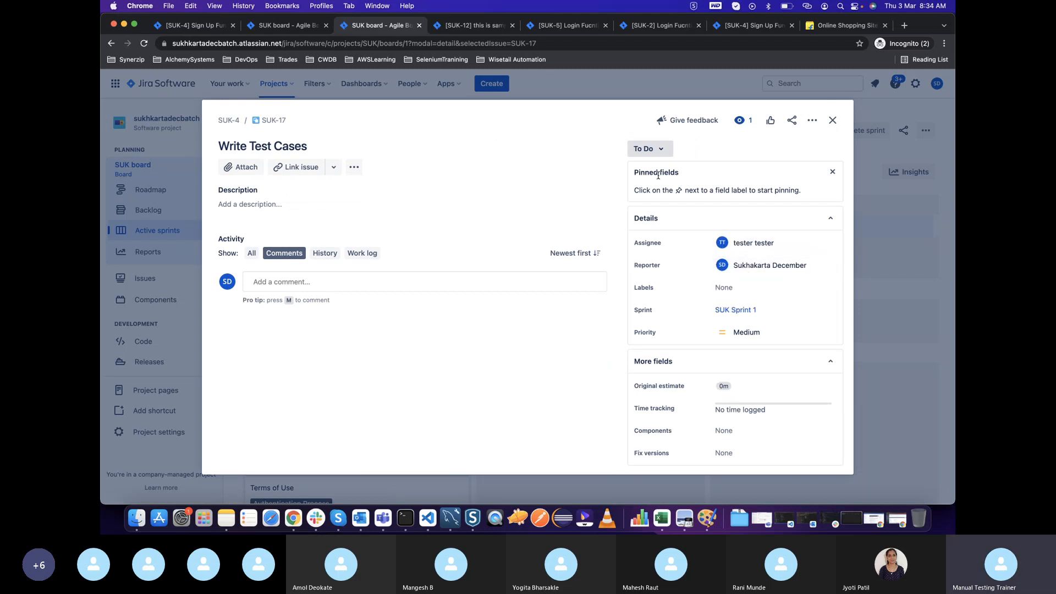
pyautogui.click(650, 148)
pyautogui.click(655, 170)
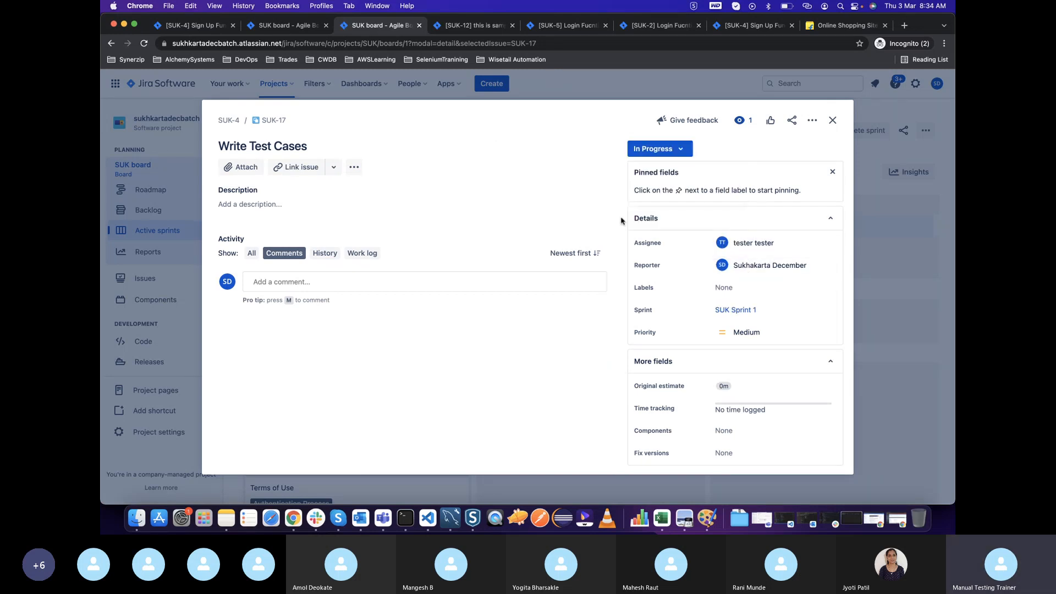
pyautogui.click(834, 121)
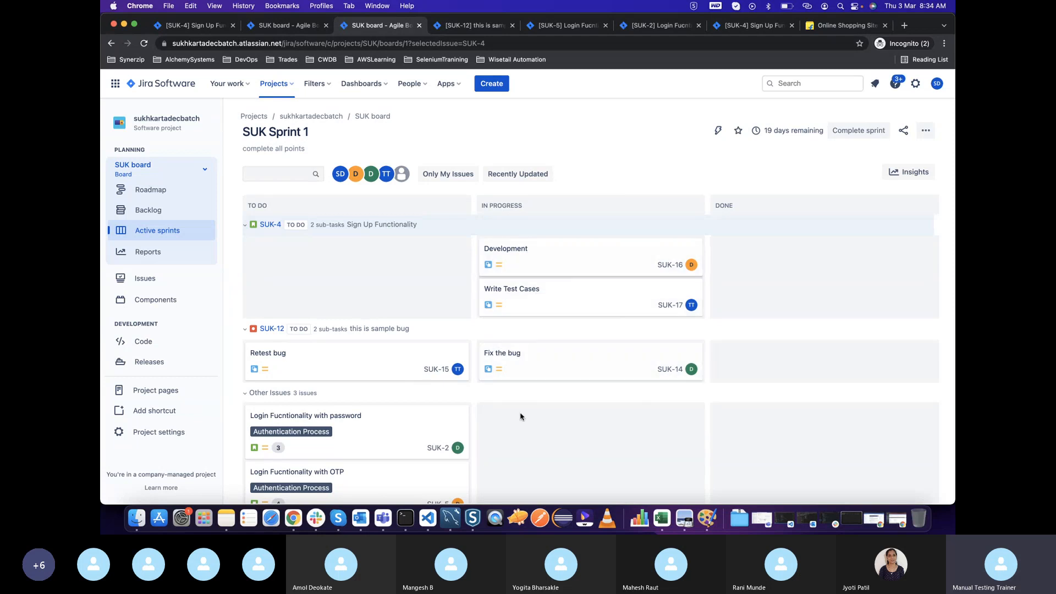
# Look over the sprint board's issues, view the "Sign Up Functionality" story's details, and close it without editing
pyautogui.scroll(-3, 519, 419)
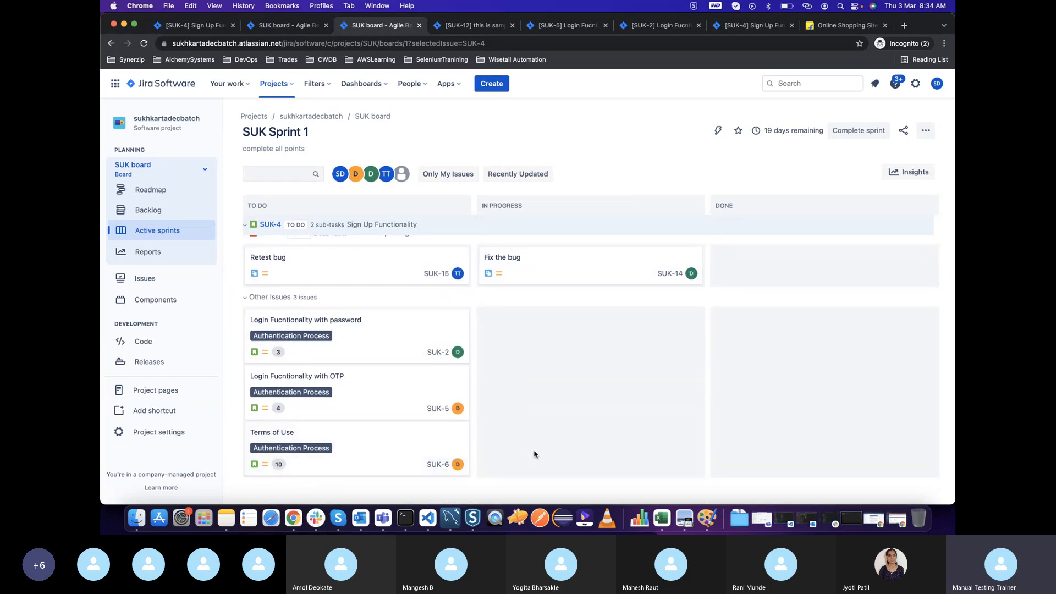
pyautogui.scroll(3, 534, 454)
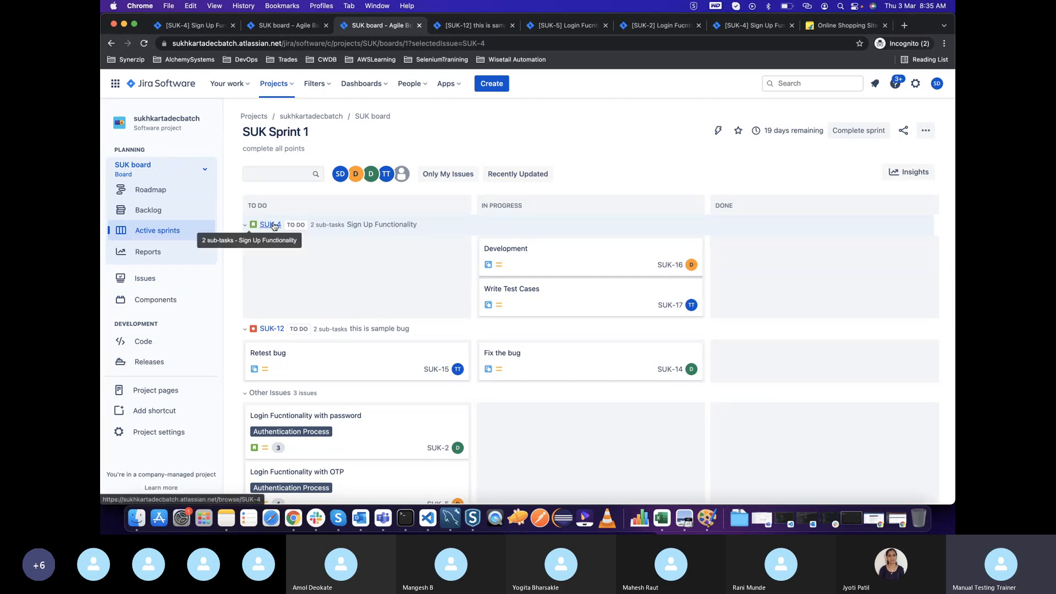
pyautogui.click(418, 230)
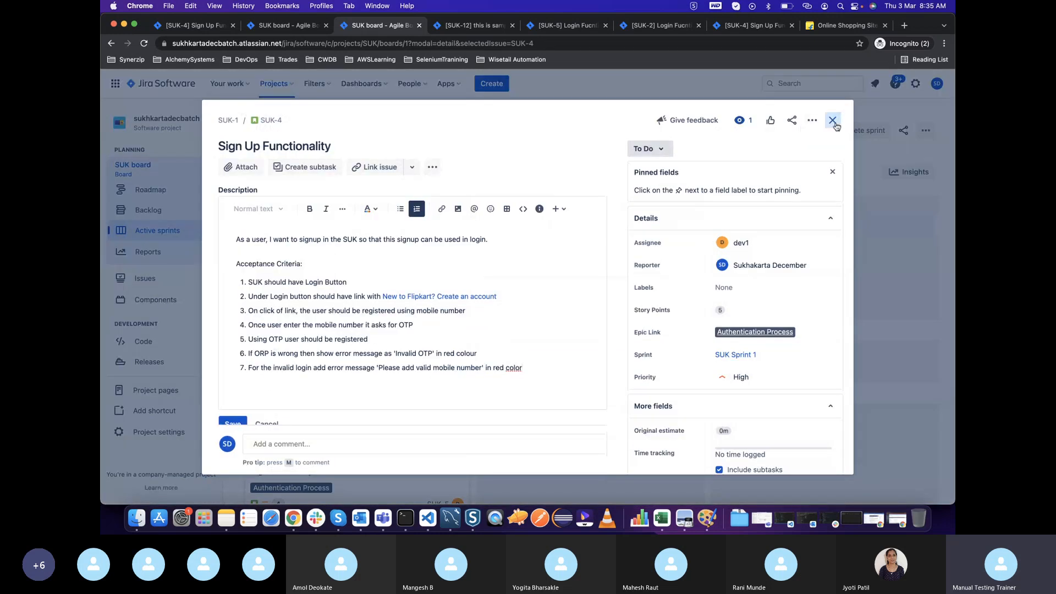
pyautogui.click(833, 121)
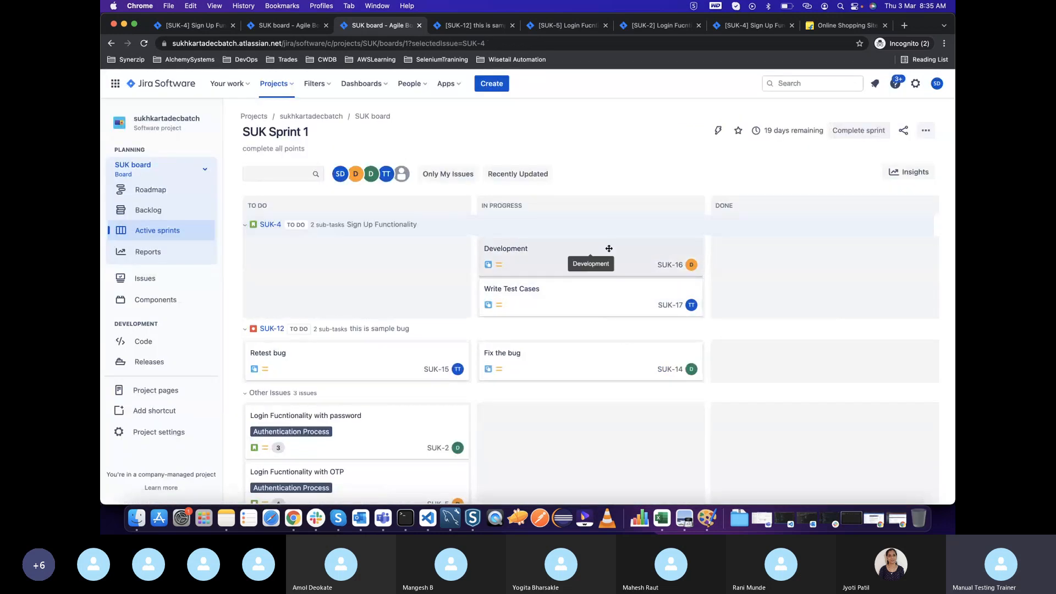
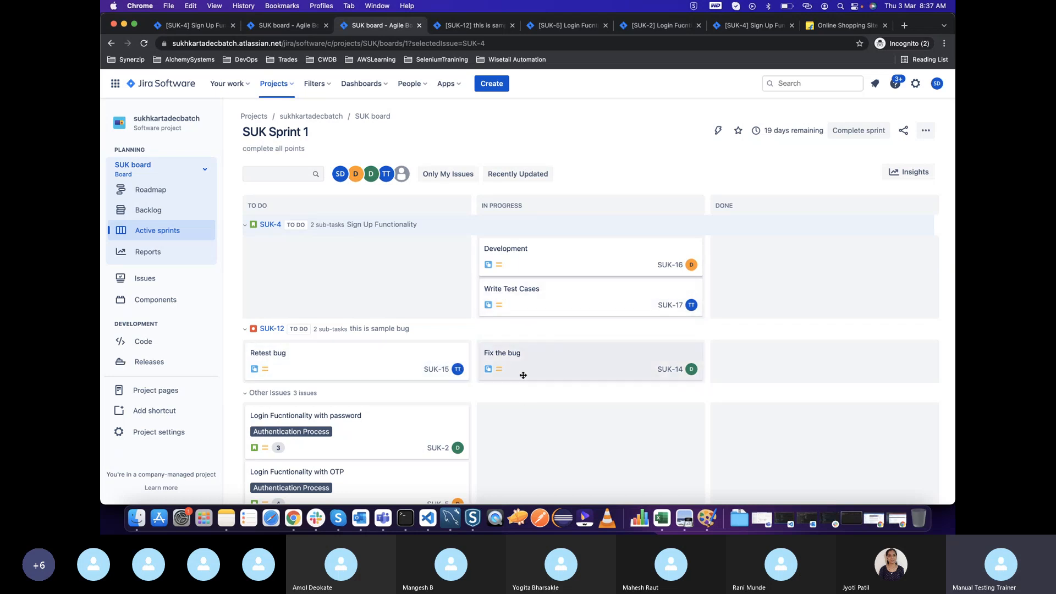
# Move the "Retest bug" card of the "this is sample bug" issue to the In Progress column
pyautogui.scroll(-3, 453, 397)
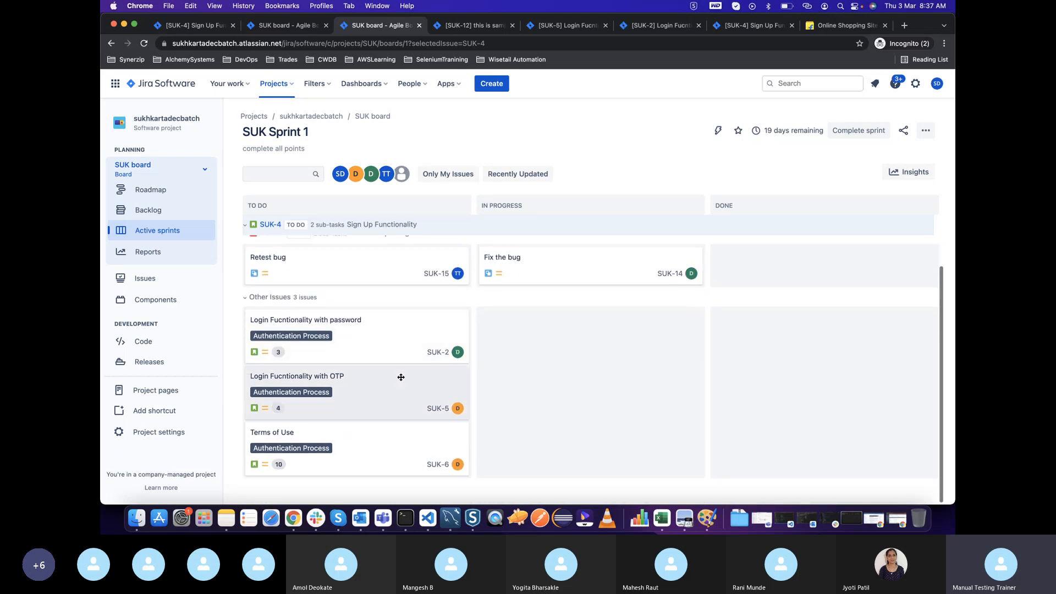
pyautogui.scroll(3, 467, 385)
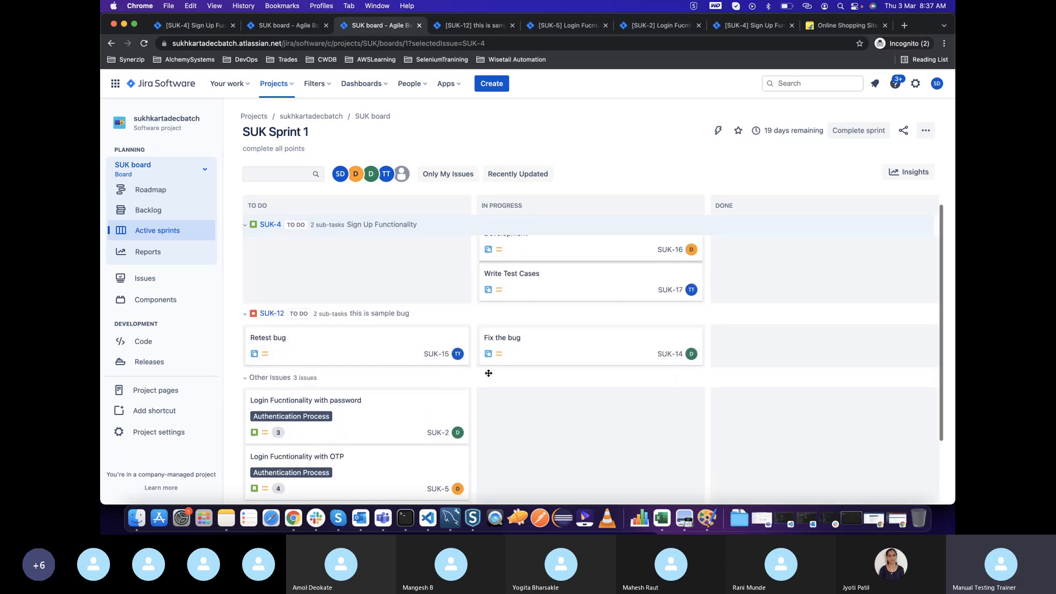
pyautogui.scroll(-3, 418, 421)
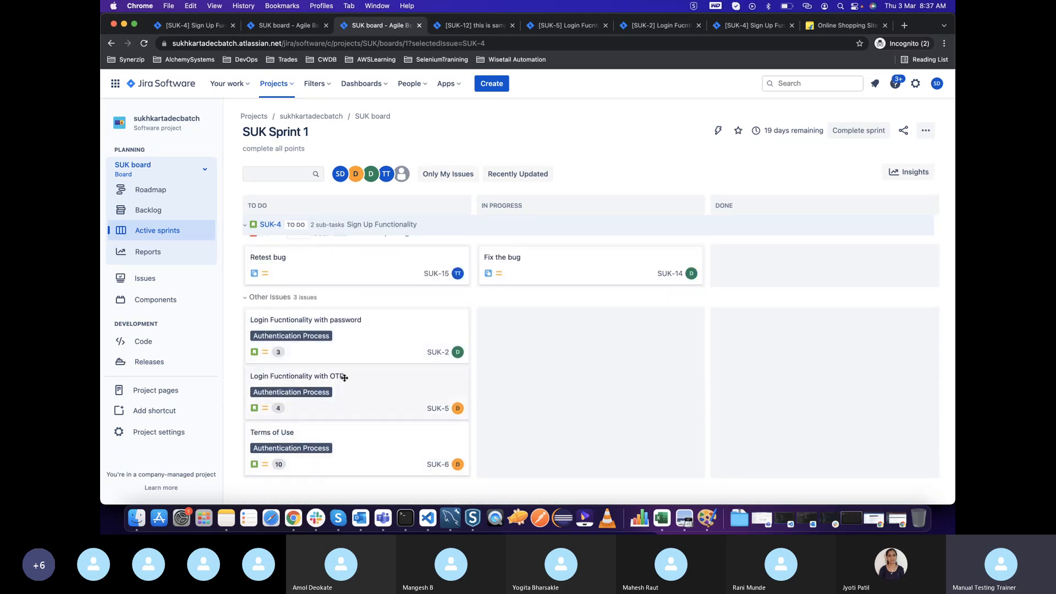
pyautogui.scroll(3, 299, 237)
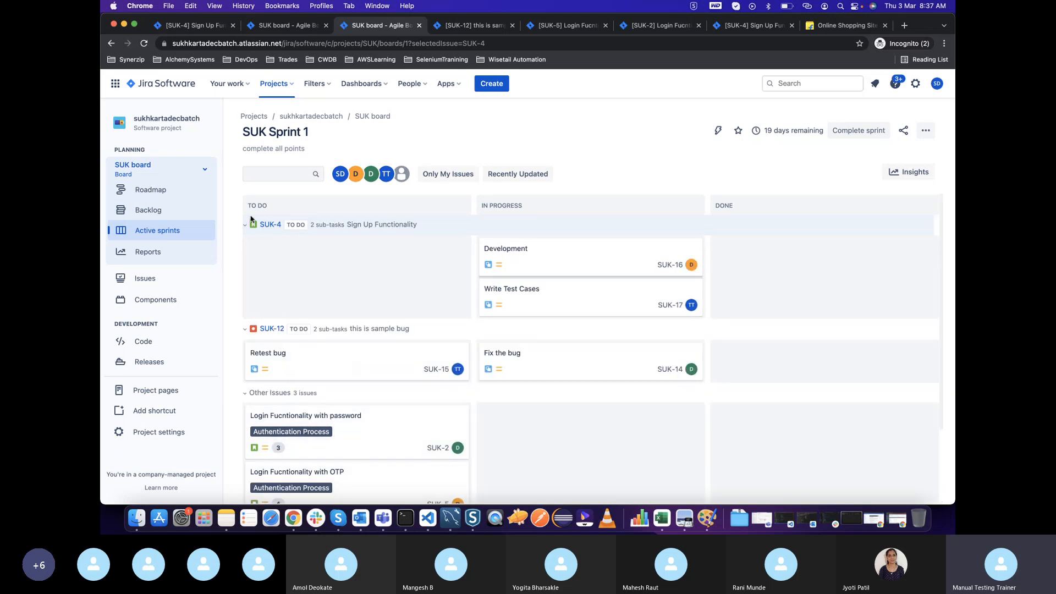
pyautogui.scroll(-3, 376, 405)
pyautogui.scroll(3, 376, 406)
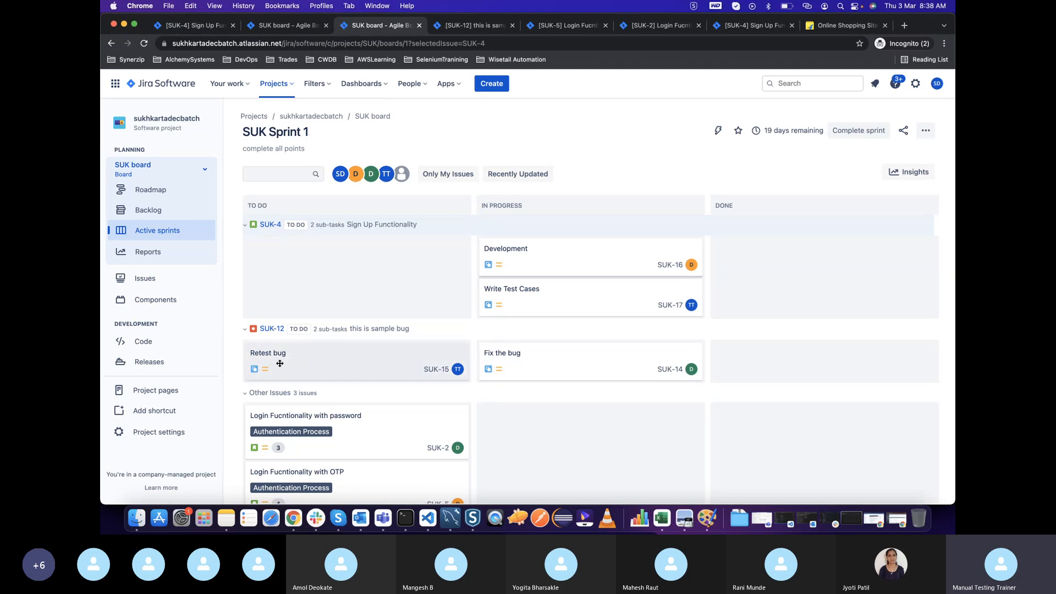
pyautogui.moveTo(280, 363); pyautogui.dragTo(508, 372)
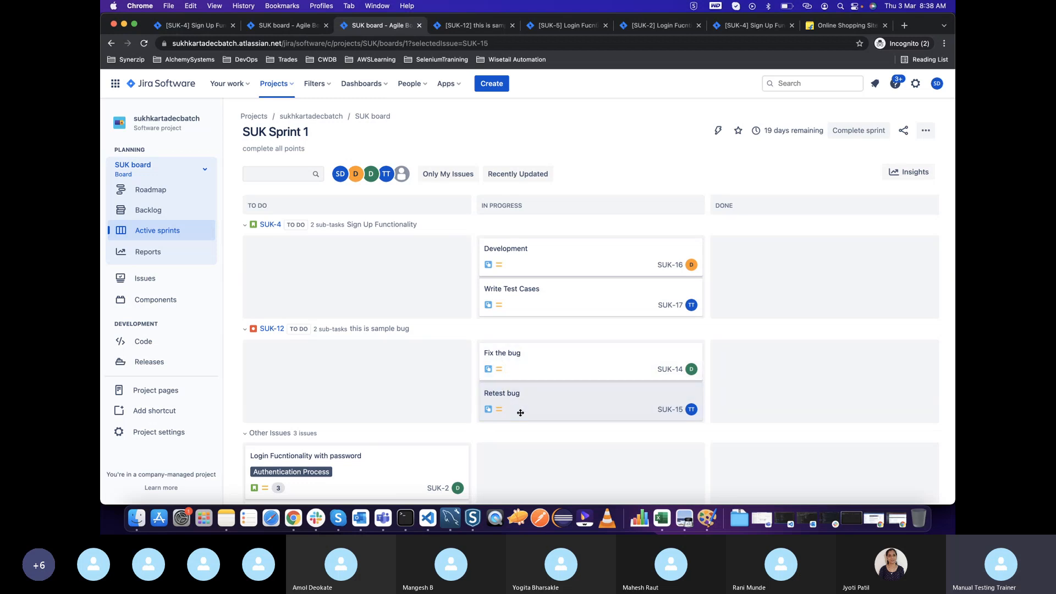
pyautogui.moveTo(520, 413); pyautogui.dragTo(525, 413)
pyautogui.moveTo(511, 402); pyautogui.dragTo(738, 364)
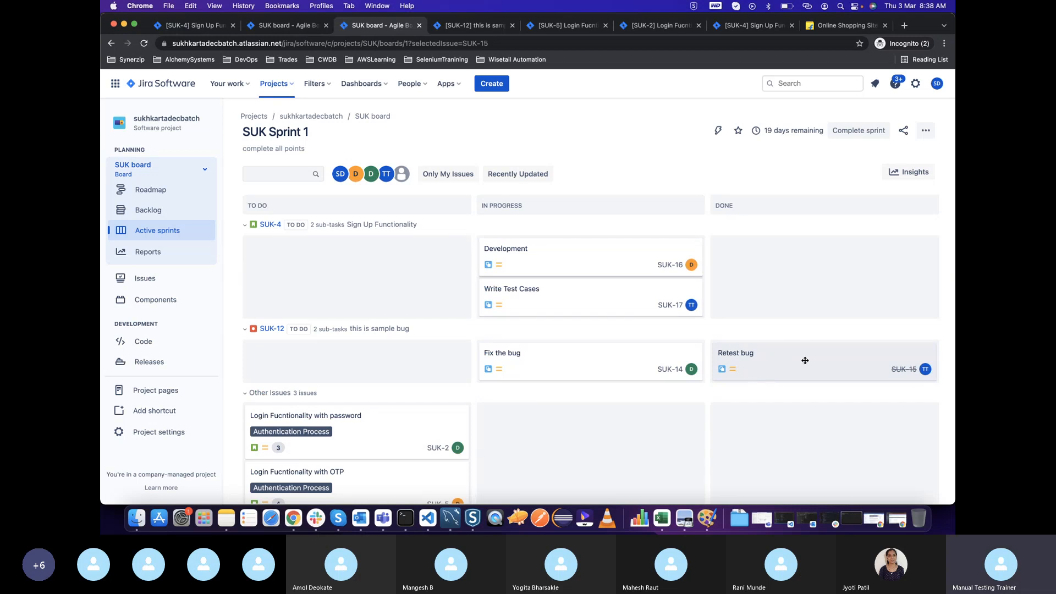
pyautogui.click(783, 361)
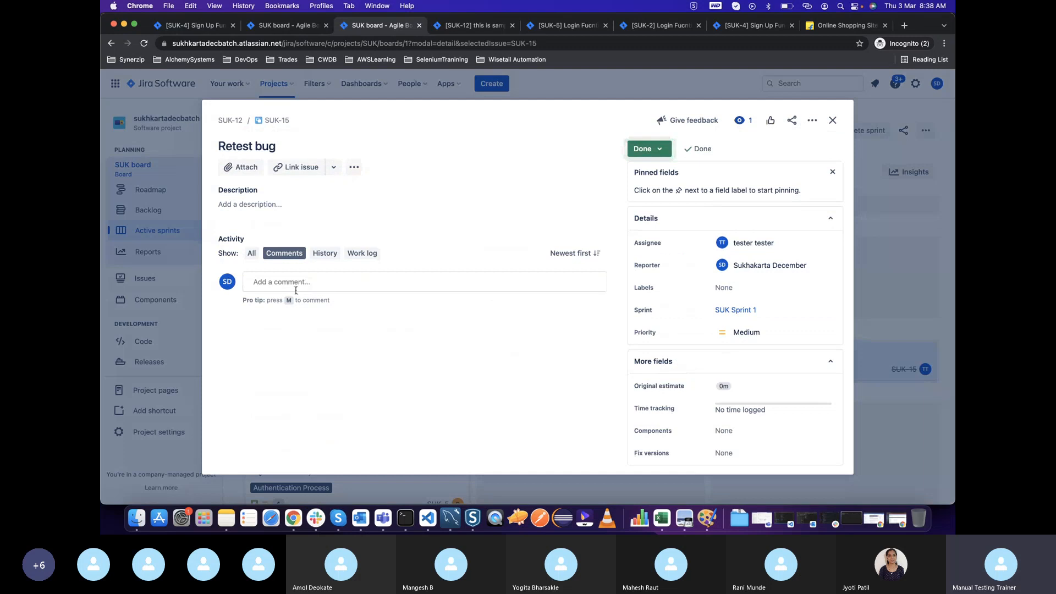
pyautogui.click(361, 286)
pyautogui.click(835, 120)
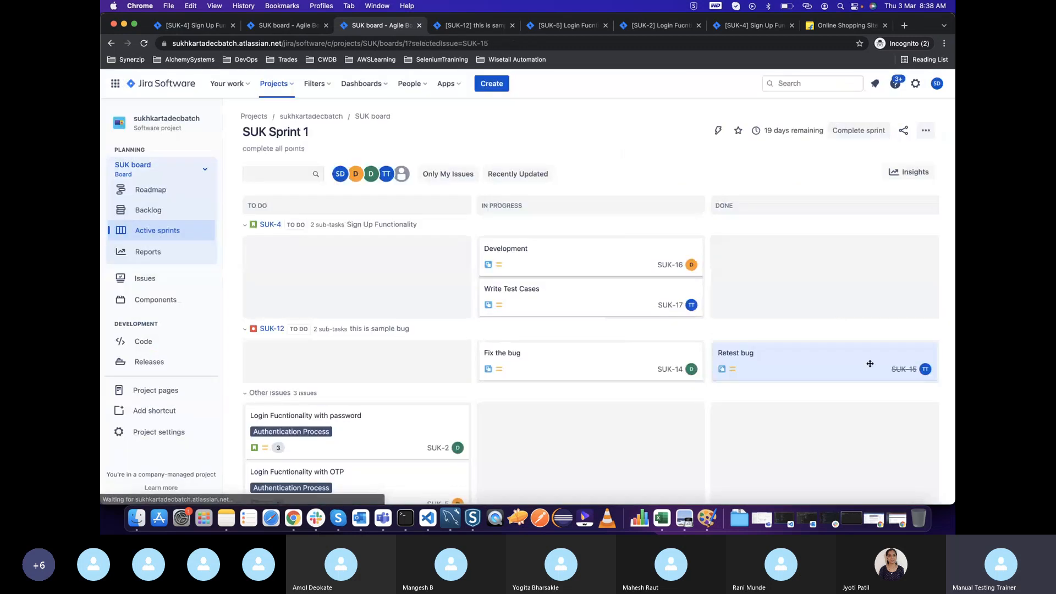
pyautogui.moveTo(831, 379); pyautogui.dragTo(571, 393)
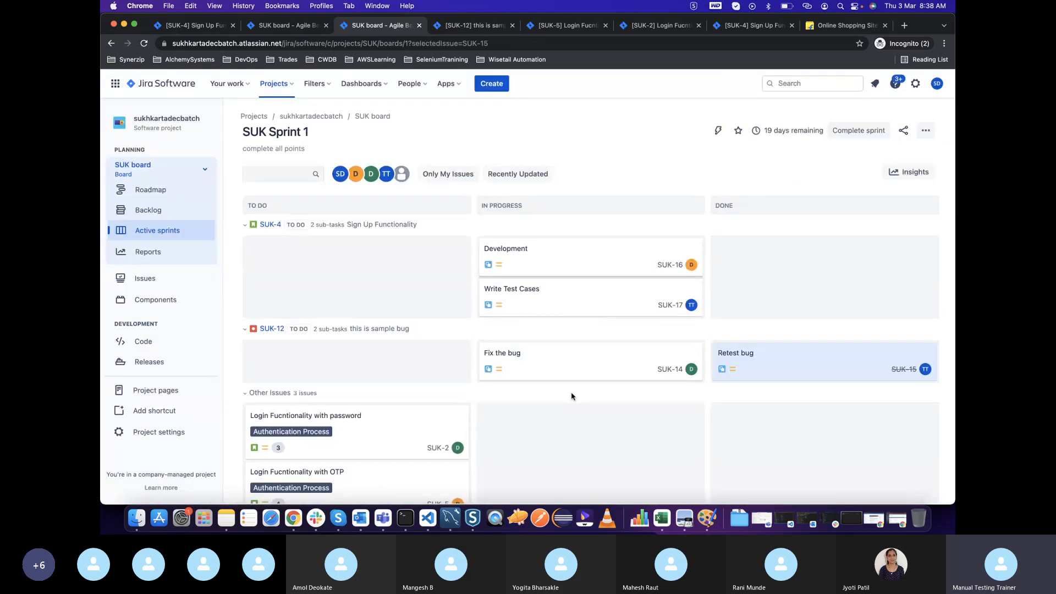
pyautogui.moveTo(825, 368); pyautogui.dragTo(587, 370)
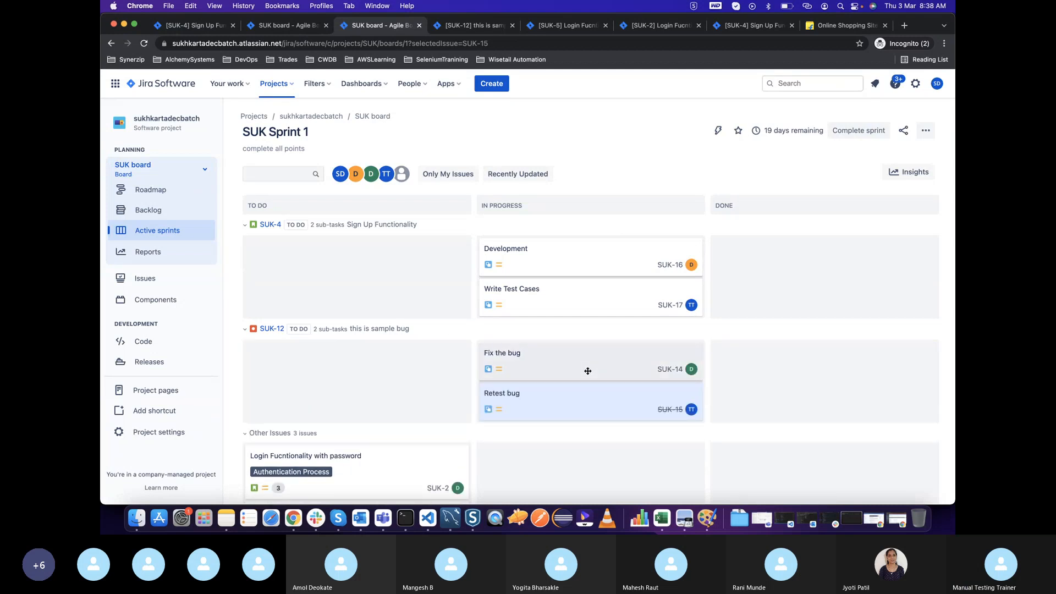
# Save the comment "I have tested the issue and it's resolved" on the "Retest bug" subtask and move its card to Done
pyautogui.click(538, 405)
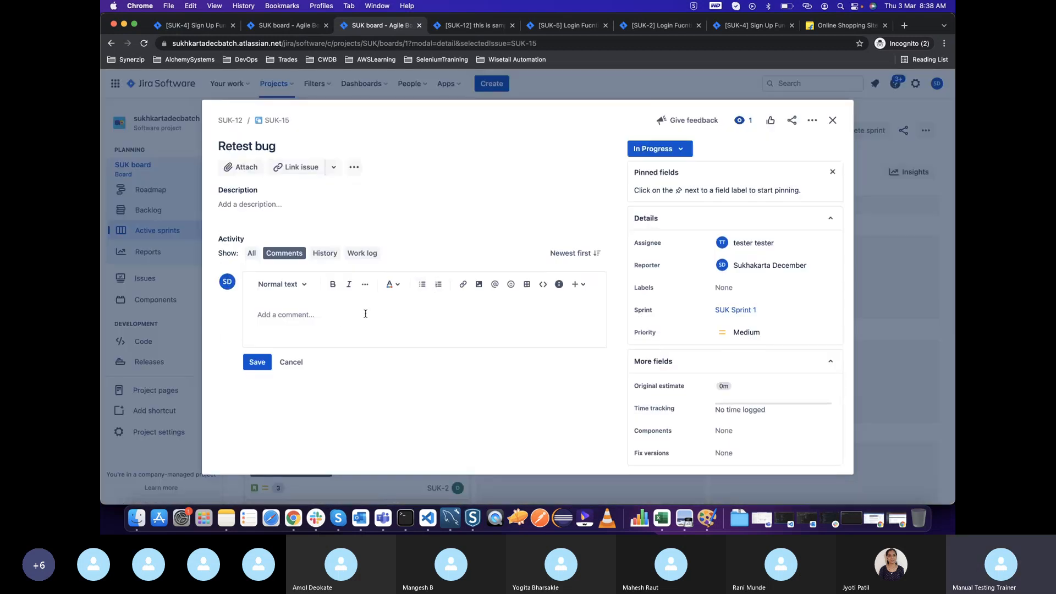
pyautogui.write('I have tested the issue and it’s resolved')
pyautogui.click(257, 362)
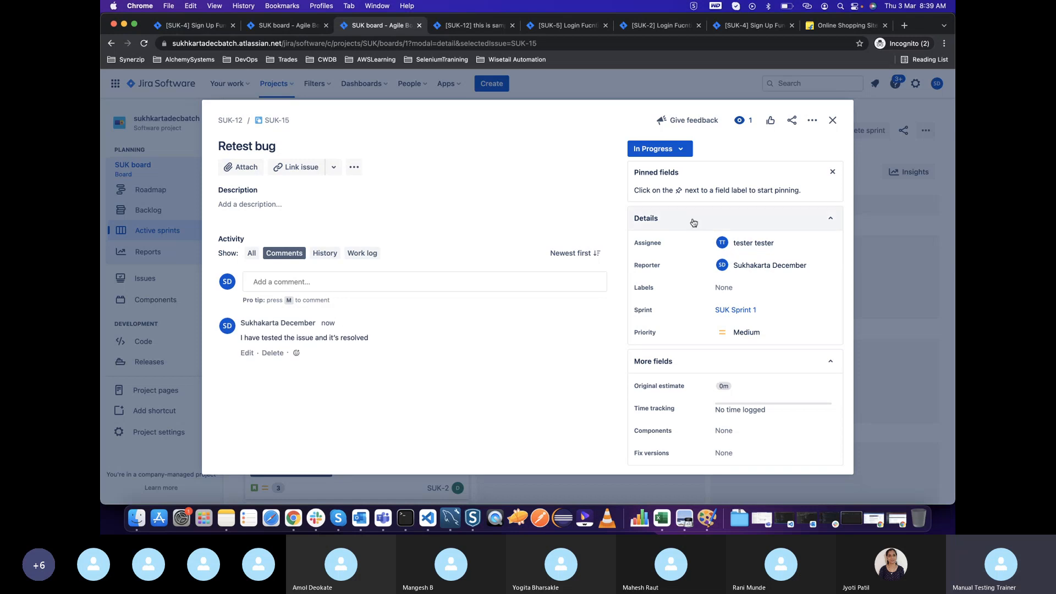
pyautogui.click(832, 121)
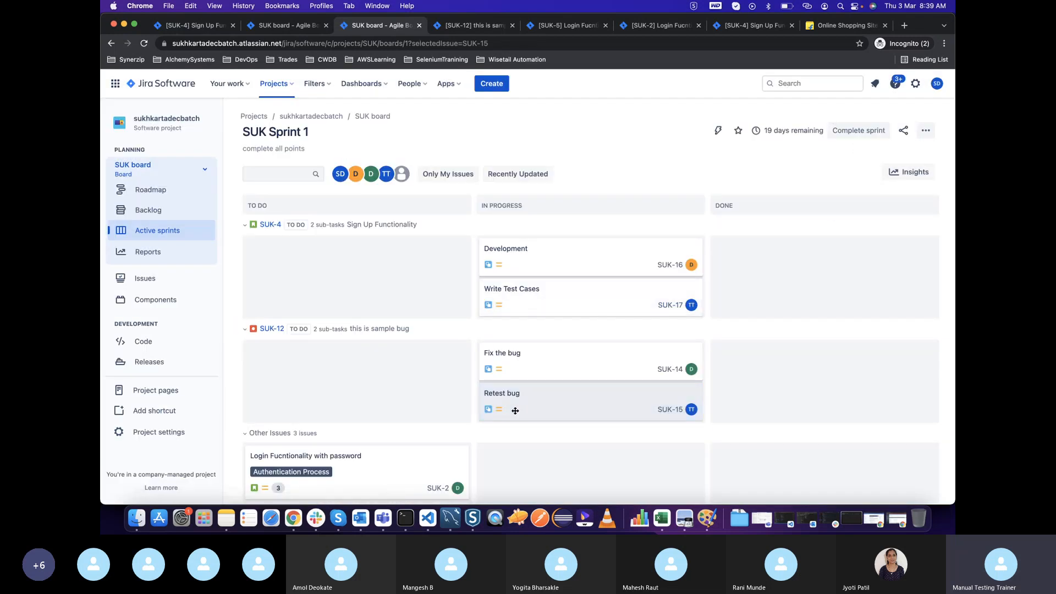
pyautogui.moveTo(515, 411); pyautogui.dragTo(727, 378)
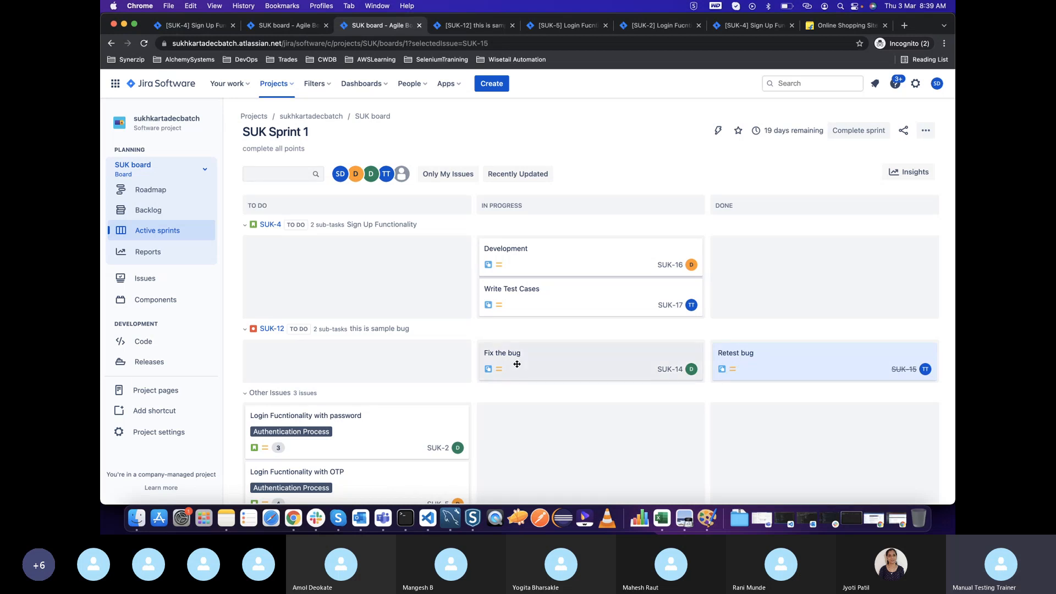
# Open the "this is sample bug" issue from the sprint board and create a subtask named "Push into the production"
pyautogui.click(276, 328)
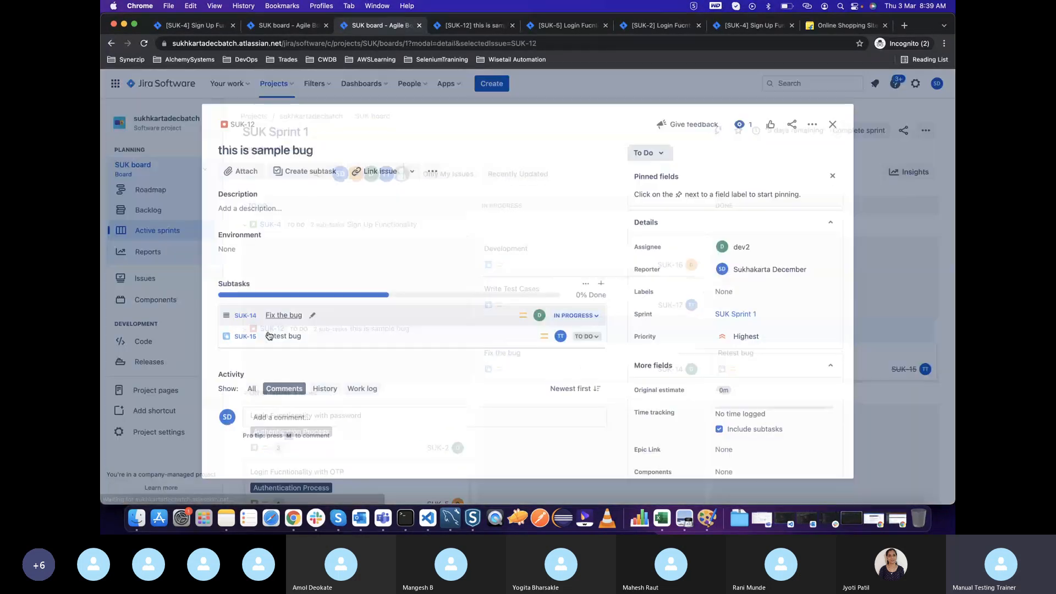
pyautogui.click(300, 166)
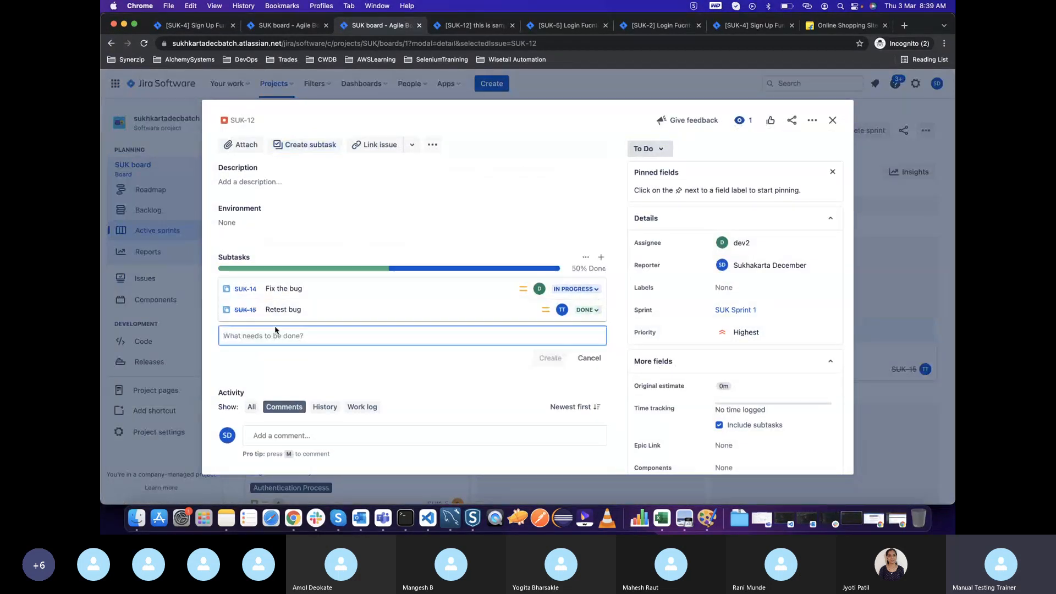
pyautogui.write('Push')
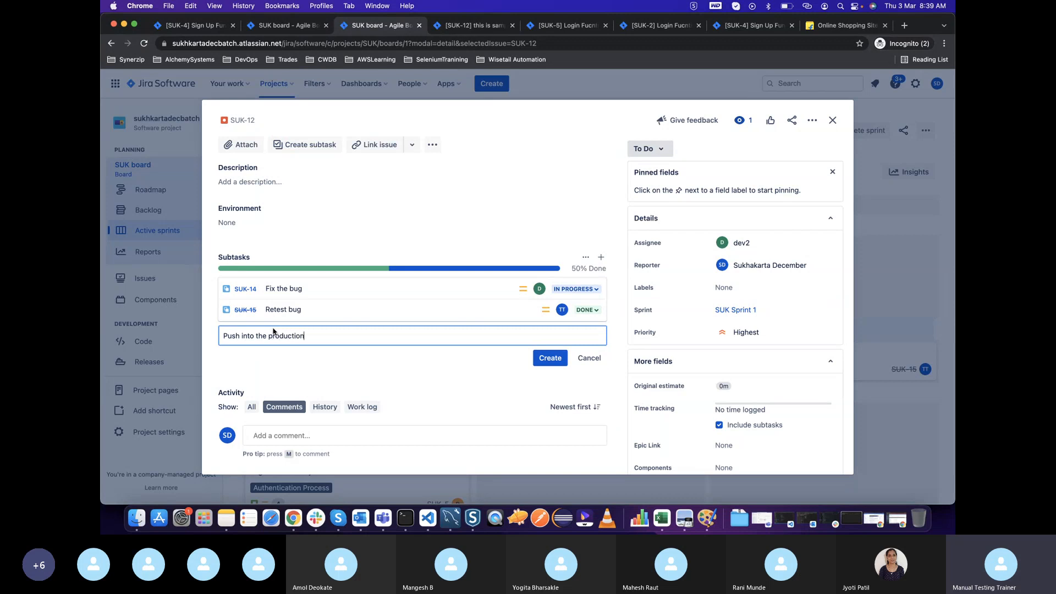
pyautogui.write('into the production')
pyautogui.press('Return')
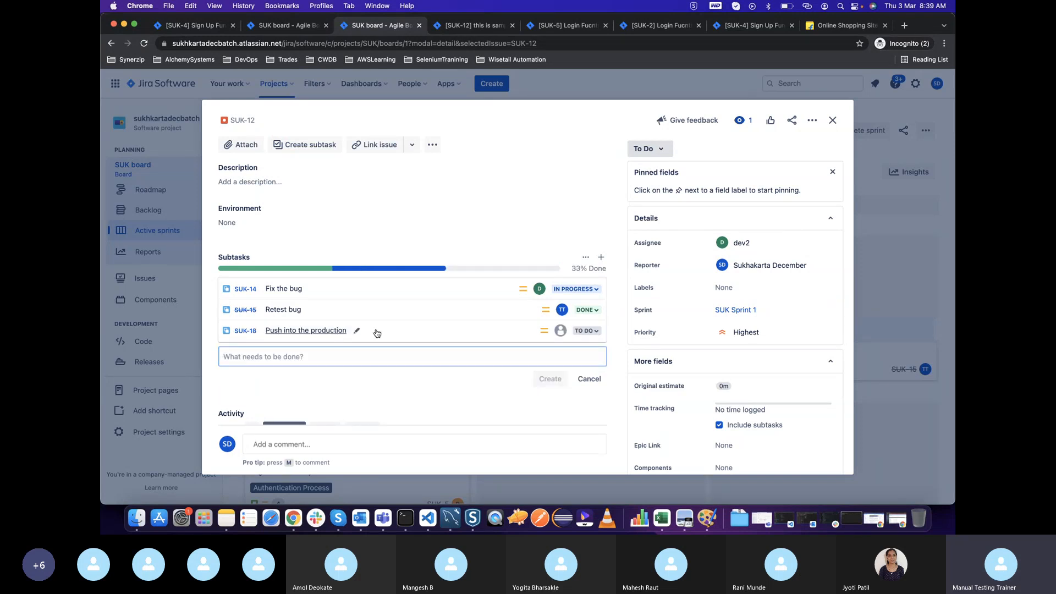
# Open the "Push into the production" subtask, assign it to the reporter's own account, and close it
pyautogui.click(376, 334)
pyautogui.click(666, 153)
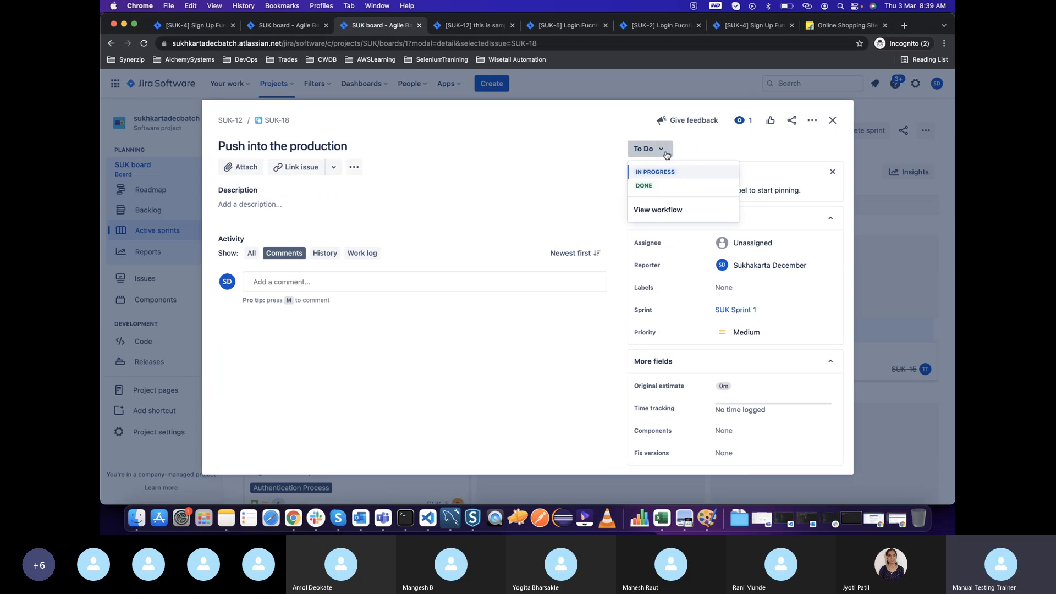
pyautogui.click(585, 171)
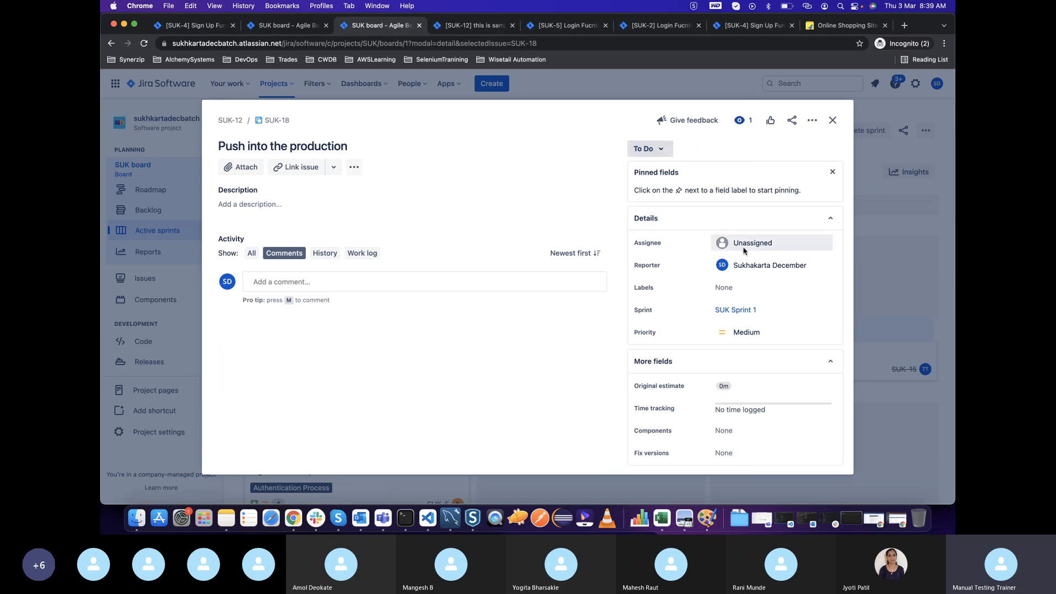
pyautogui.click(747, 241)
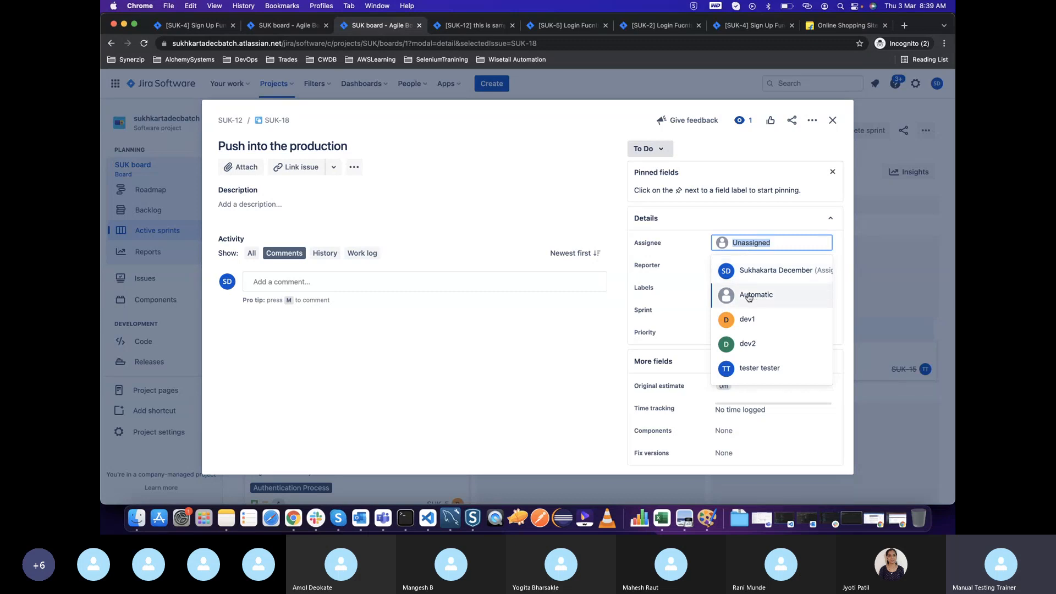
pyautogui.click(760, 270)
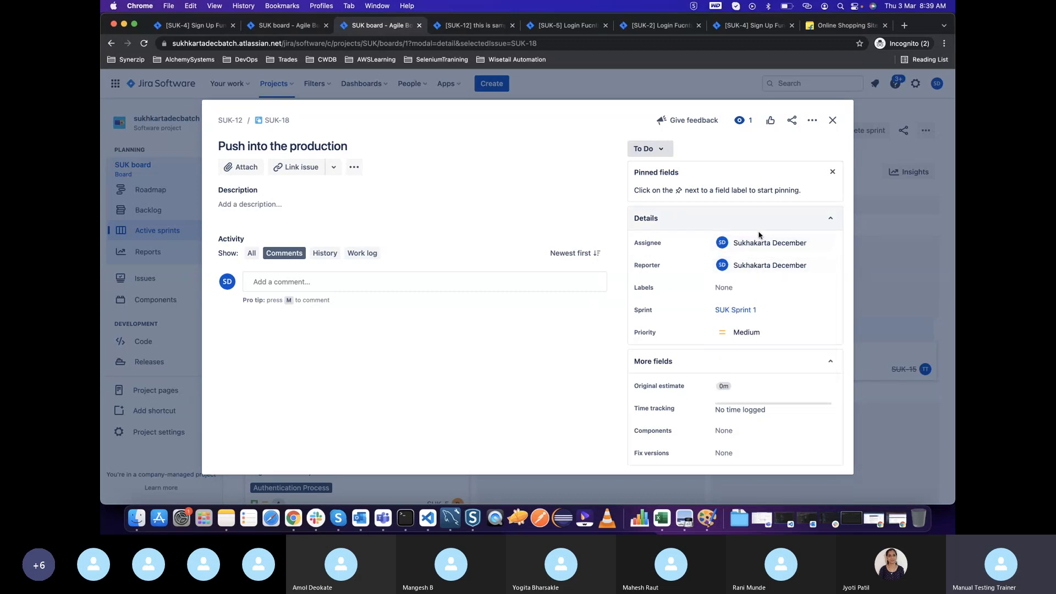
pyautogui.click(835, 124)
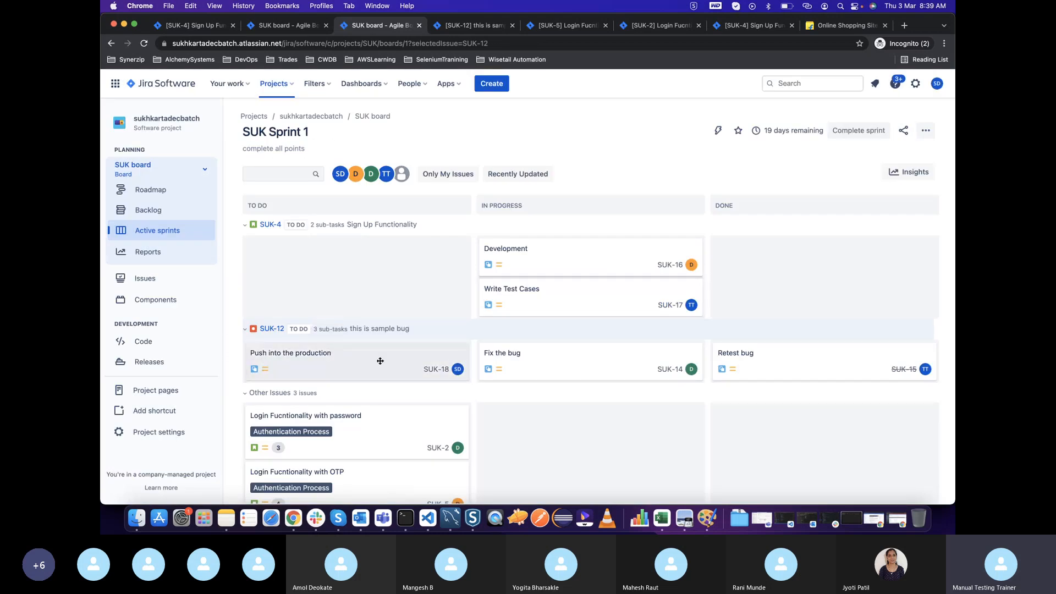
# Move the "Fix the bug" card to Done and view the "Sign Up Functionality" story's details without editing
pyautogui.moveTo(526, 352); pyautogui.dragTo(755, 363)
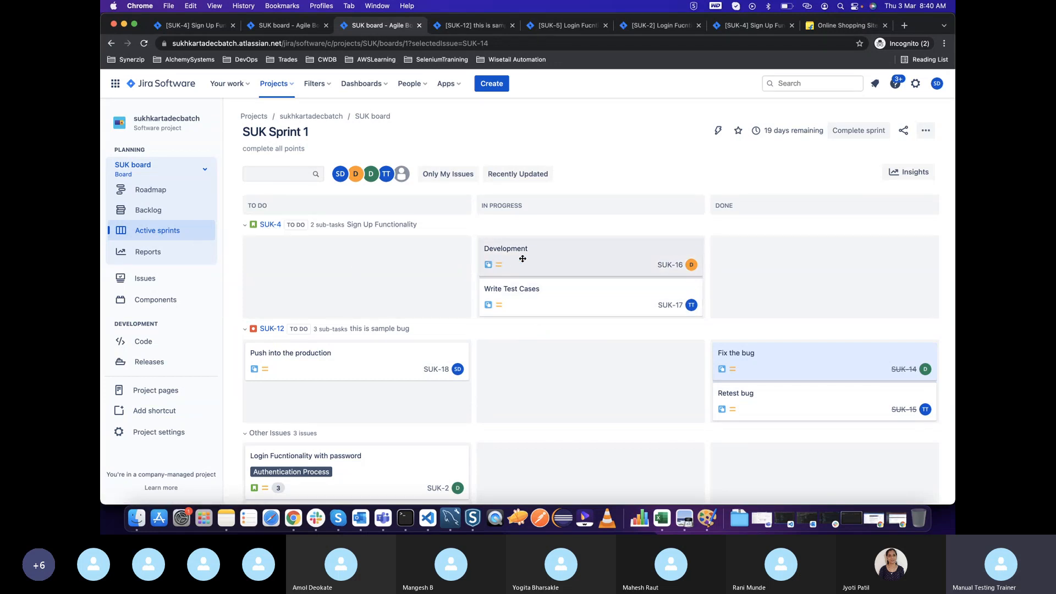
pyautogui.moveTo(346, 224); pyautogui.dragTo(425, 226)
pyautogui.click(426, 226)
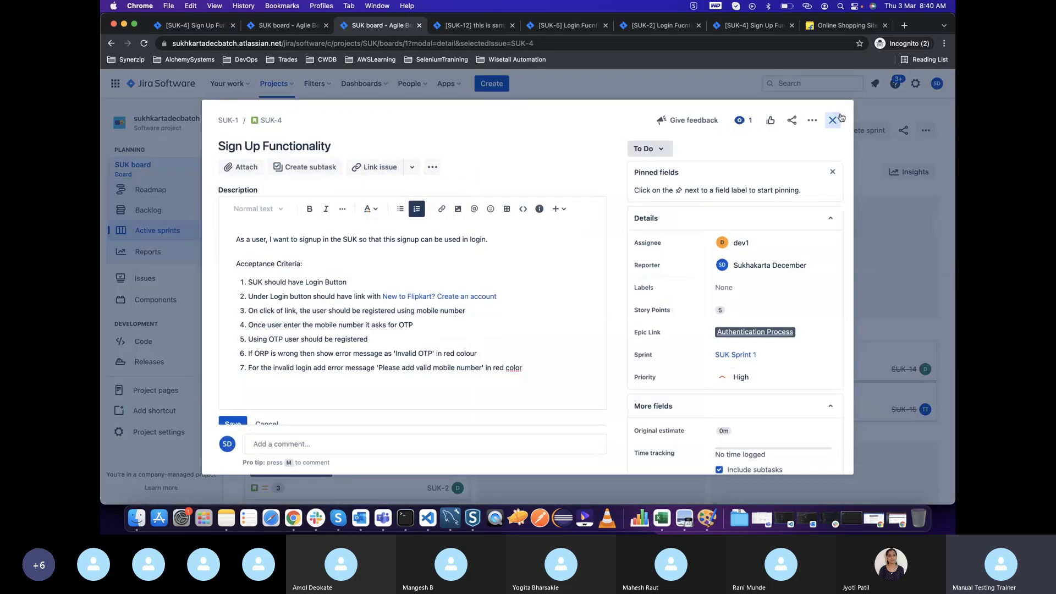
pyautogui.click(831, 118)
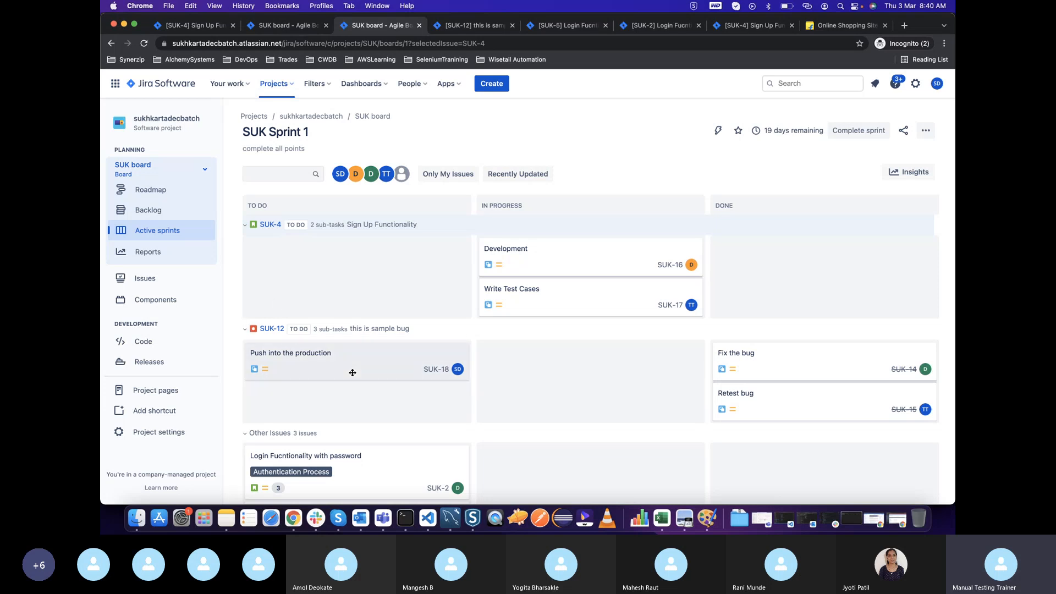
# Move the "Push into the production" card to In Progress and look over the sprint board's other issues
pyautogui.moveTo(353, 372); pyautogui.dragTo(559, 372)
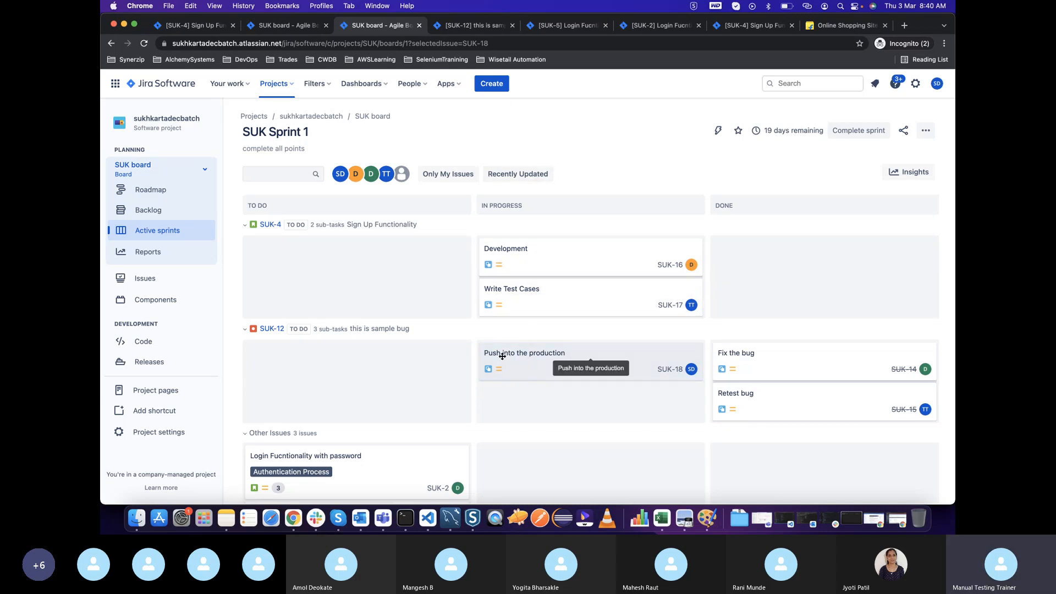
pyautogui.scroll(-3, 554, 418)
pyautogui.scroll(3, 554, 418)
pyautogui.scroll(-3, 568, 436)
pyautogui.scroll(3, 568, 436)
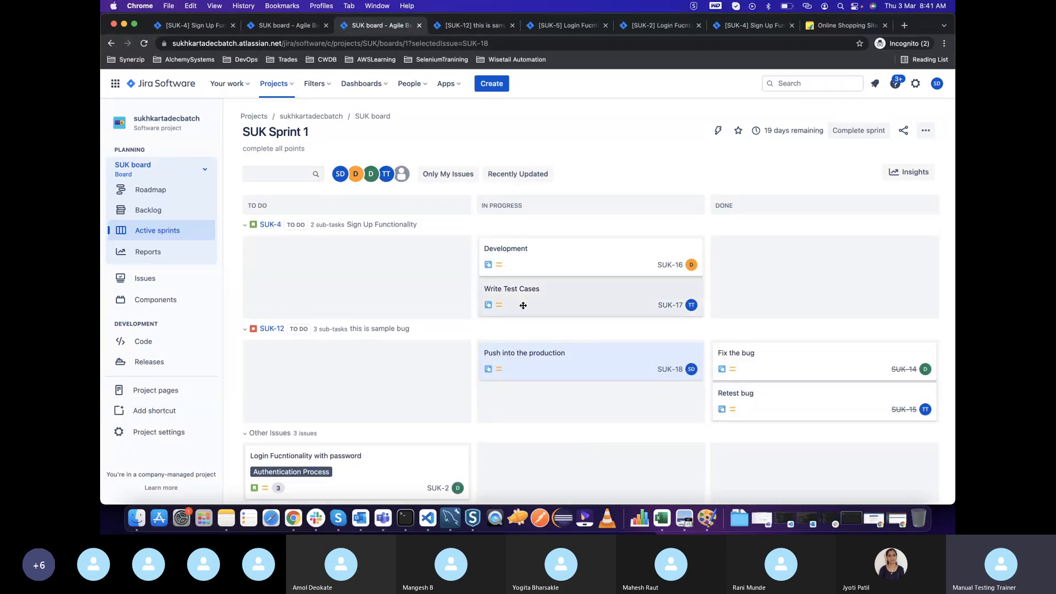
pyautogui.scroll(-3, 326, 423)
pyautogui.scroll(3, 327, 424)
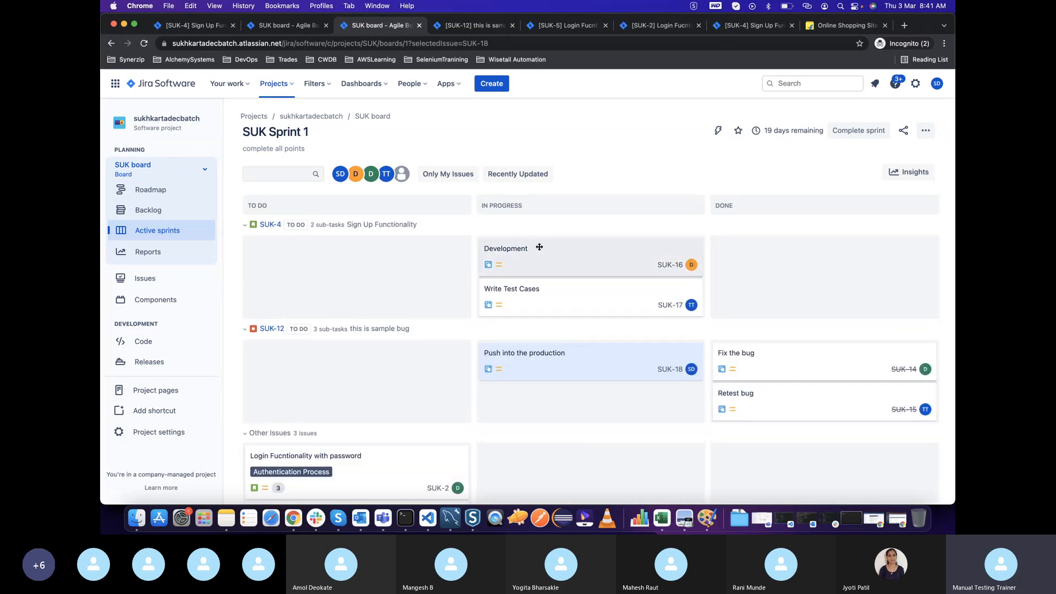
pyautogui.scroll(-3, 422, 377)
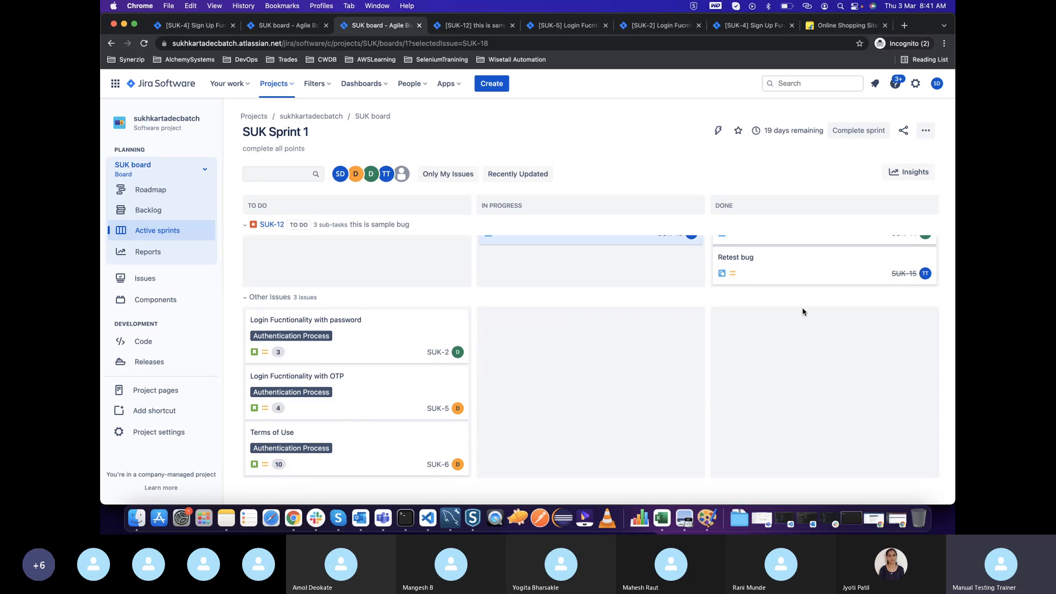
pyautogui.scroll(2, 774, 297)
pyautogui.scroll(-2, 622, 357)
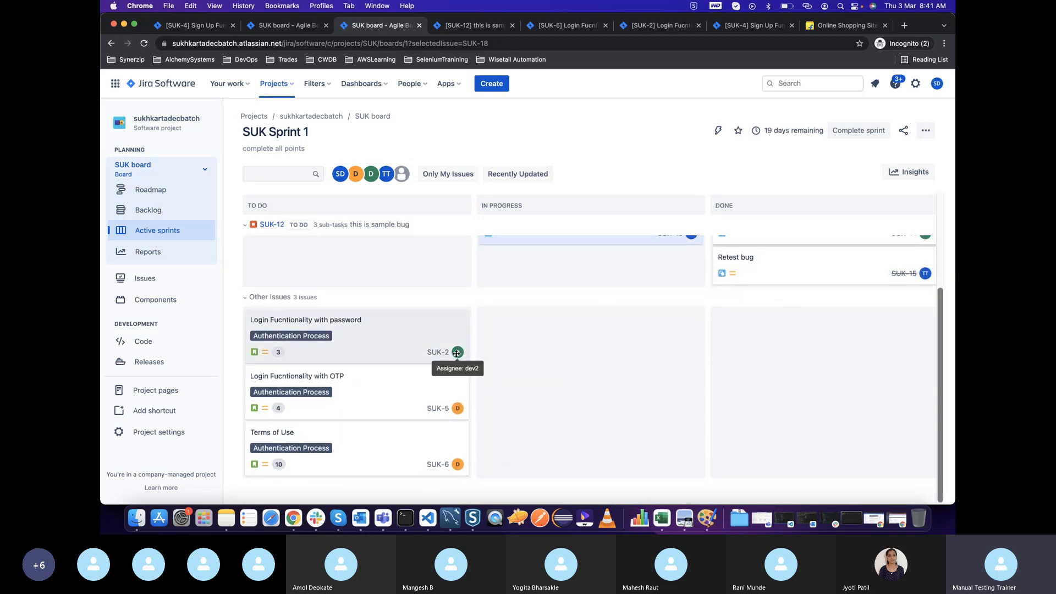
# Create a subtask named "development" in the "Login Fucntionality with password" story and open the subtask
pyautogui.click(384, 352)
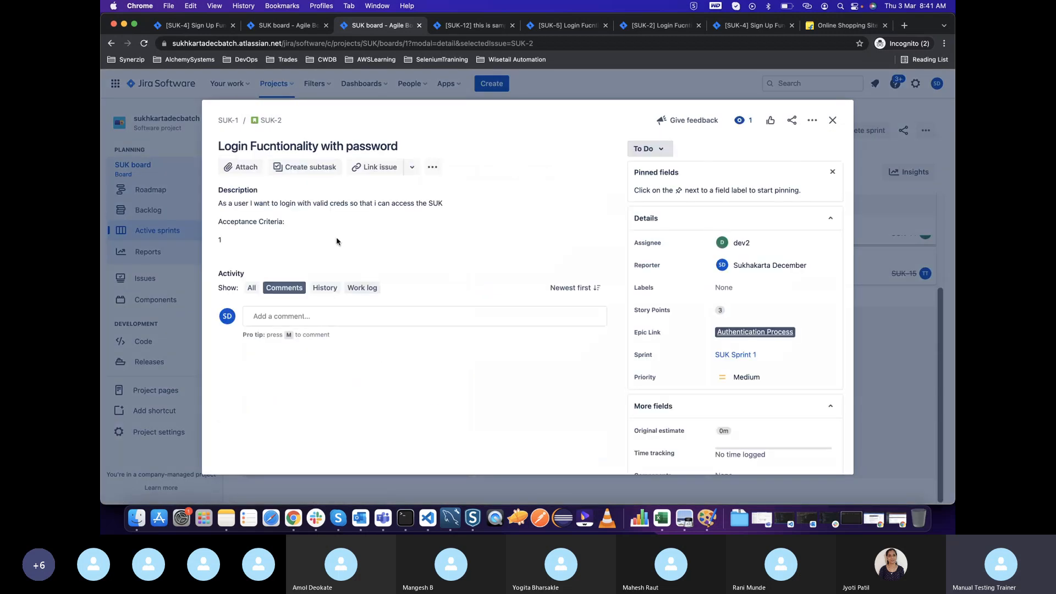
pyautogui.click(304, 167)
pyautogui.write('development')
pyautogui.press('Return')
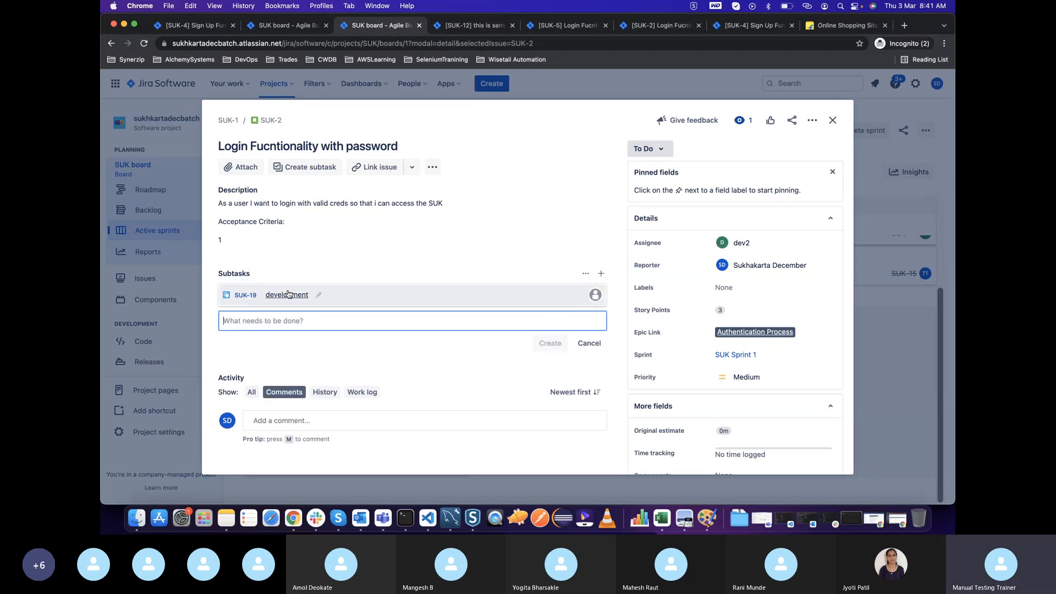
pyautogui.click(348, 298)
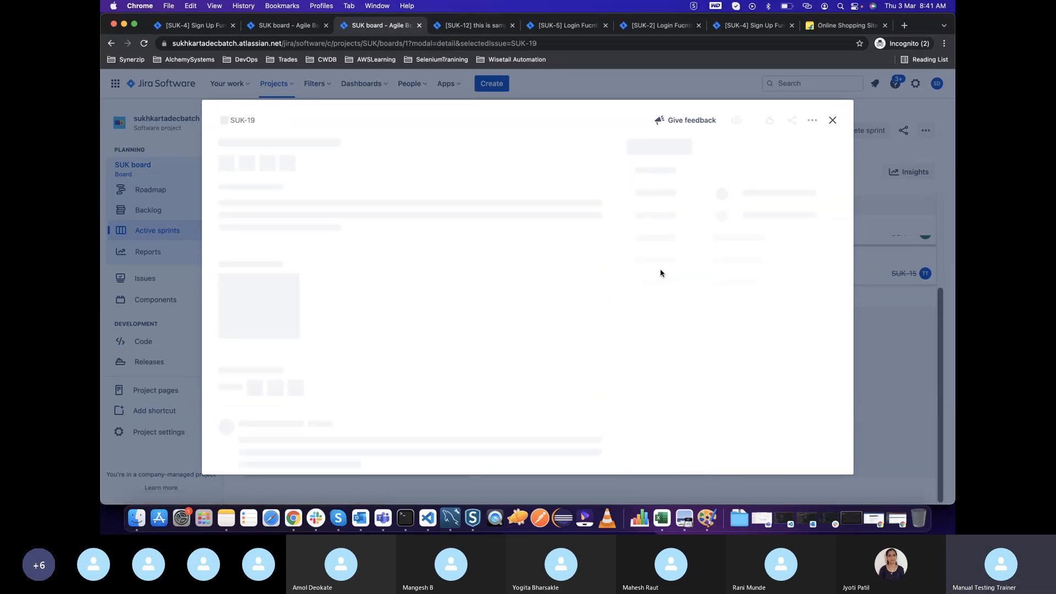
# Assign the "development" subtask to dev2, close it, and move its card to In Progress on the sprint board
pyautogui.click(746, 242)
pyautogui.write('dev')
pyautogui.click(748, 295)
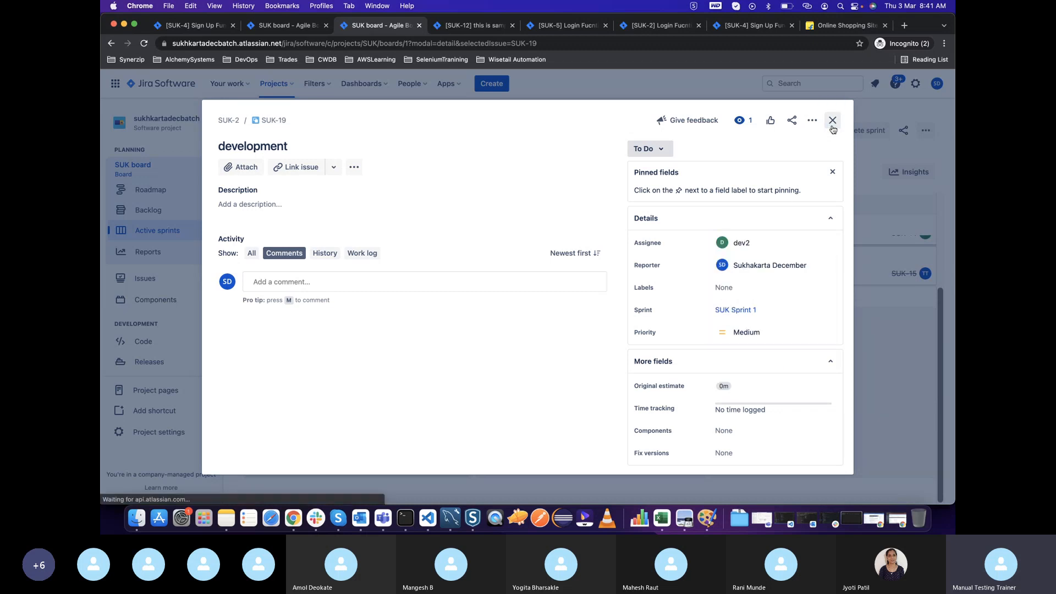
pyautogui.click(832, 125)
pyautogui.moveTo(322, 353); pyautogui.dragTo(500, 367)
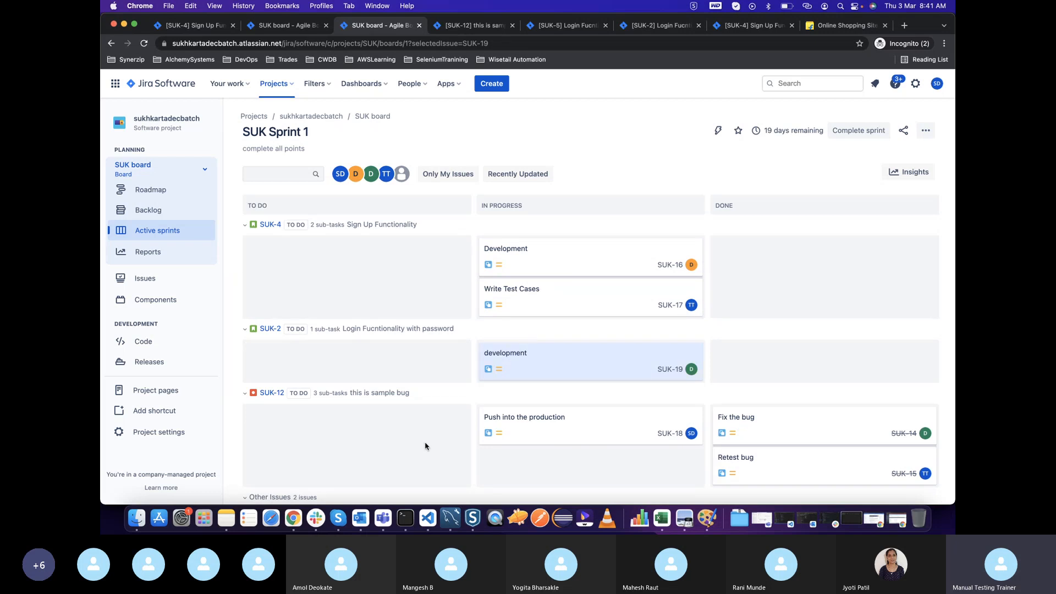
# Move the "Push into the production" card to Done and update its parent issue SUK-12 to match
pyautogui.scroll(-1, 425, 446)
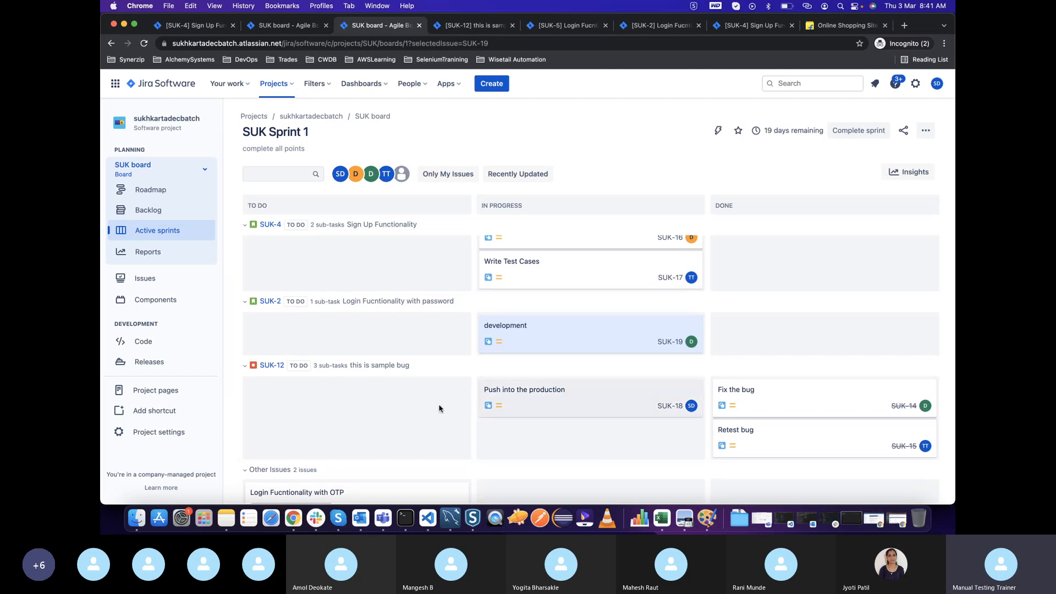
pyautogui.moveTo(489, 404); pyautogui.dragTo(722, 418)
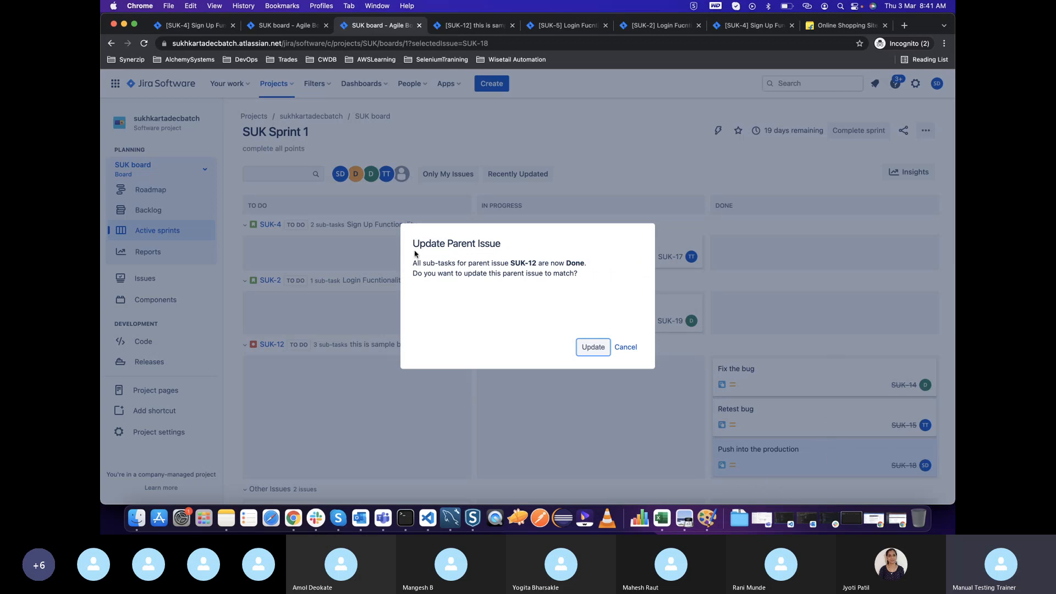
pyautogui.moveTo(413, 244); pyautogui.dragTo(501, 252)
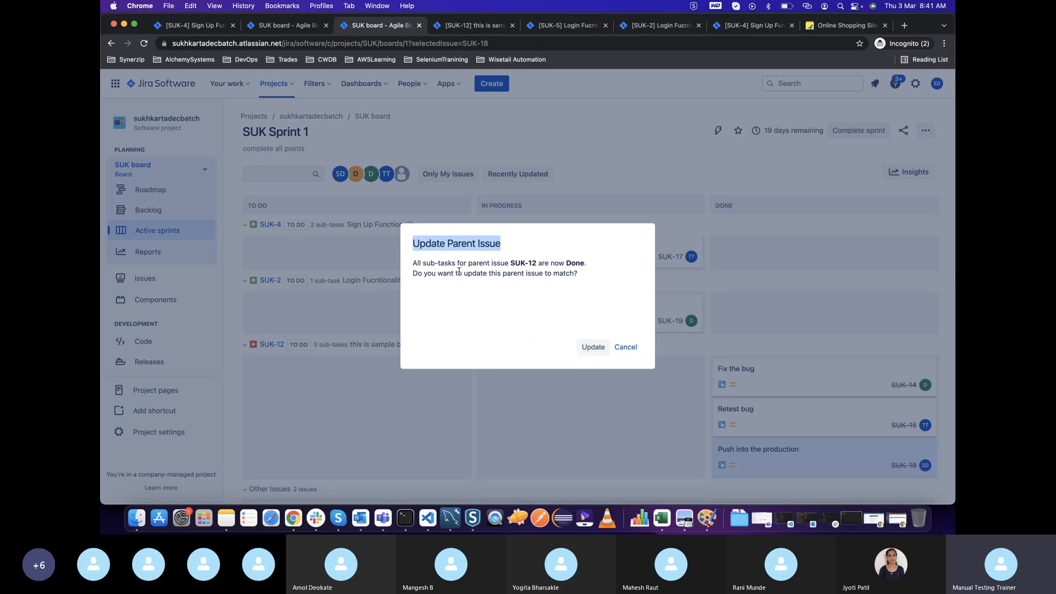
pyautogui.moveTo(458, 273); pyautogui.dragTo(583, 278)
pyautogui.click(596, 361)
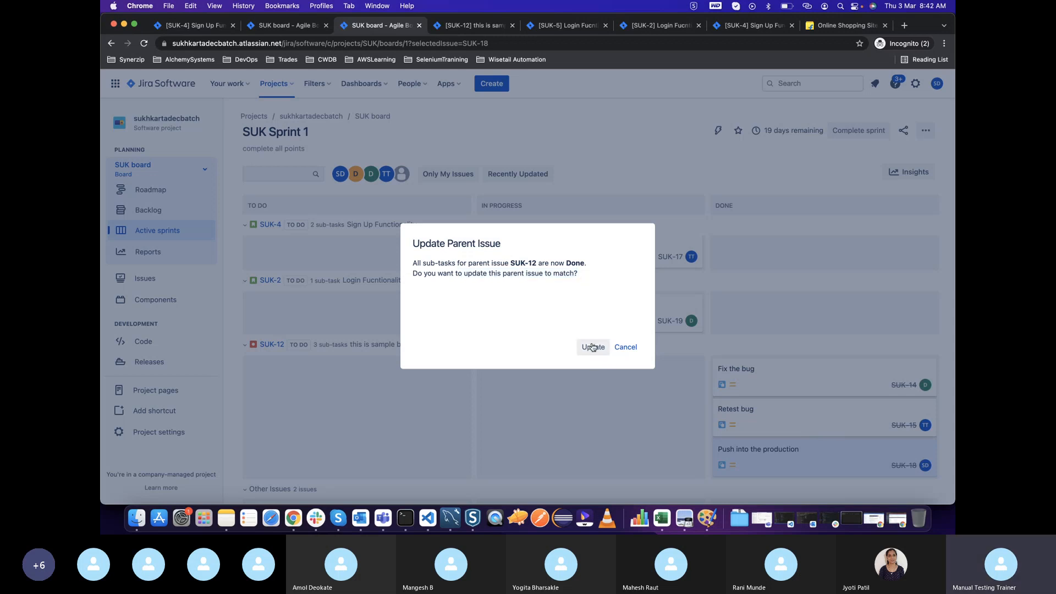
pyautogui.click(593, 347)
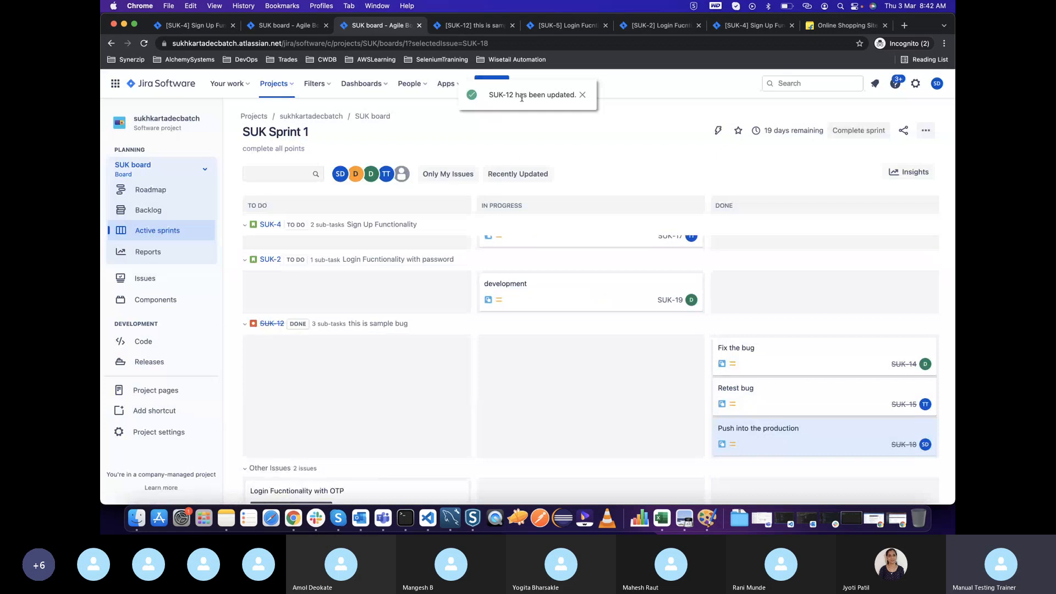
pyautogui.click(245, 326)
pyautogui.click(245, 333)
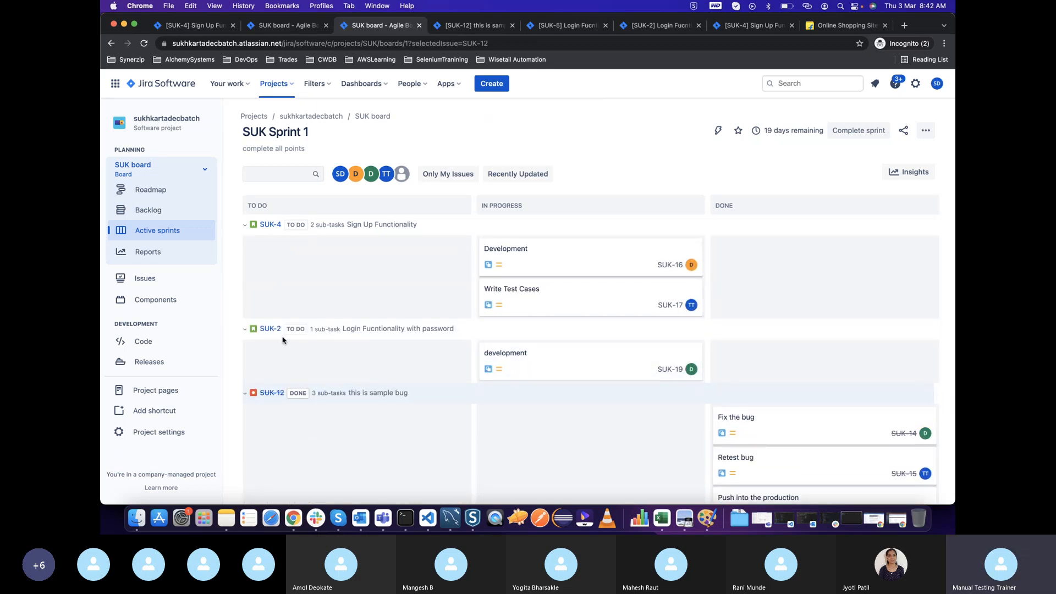
# Move the "Write Test Cases" card to Done and view the "Login Fucntionality with password" story without editing
pyautogui.moveTo(531, 304); pyautogui.dragTo(752, 286)
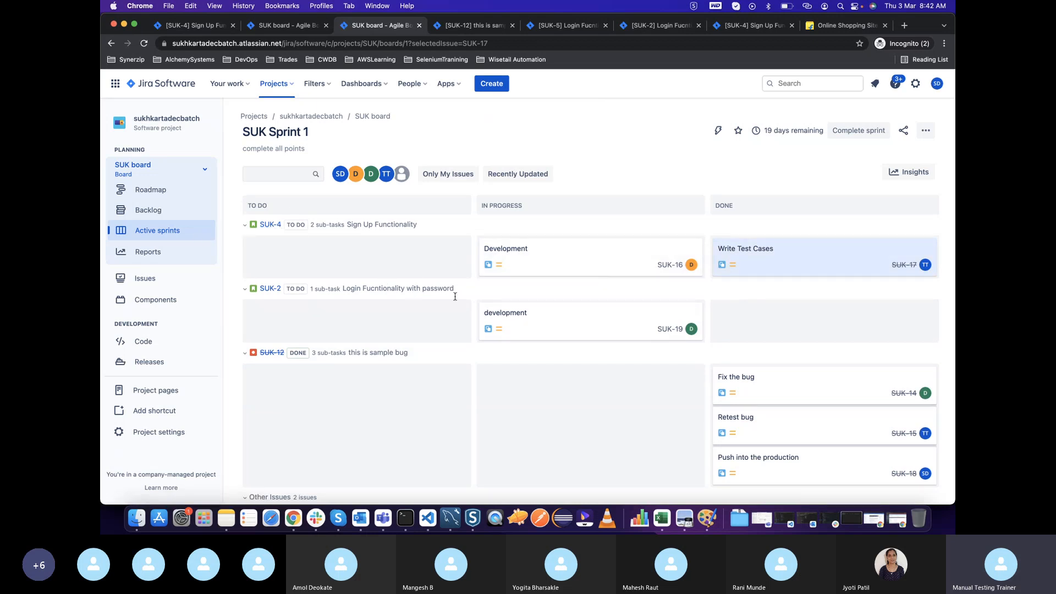
pyautogui.click(267, 290)
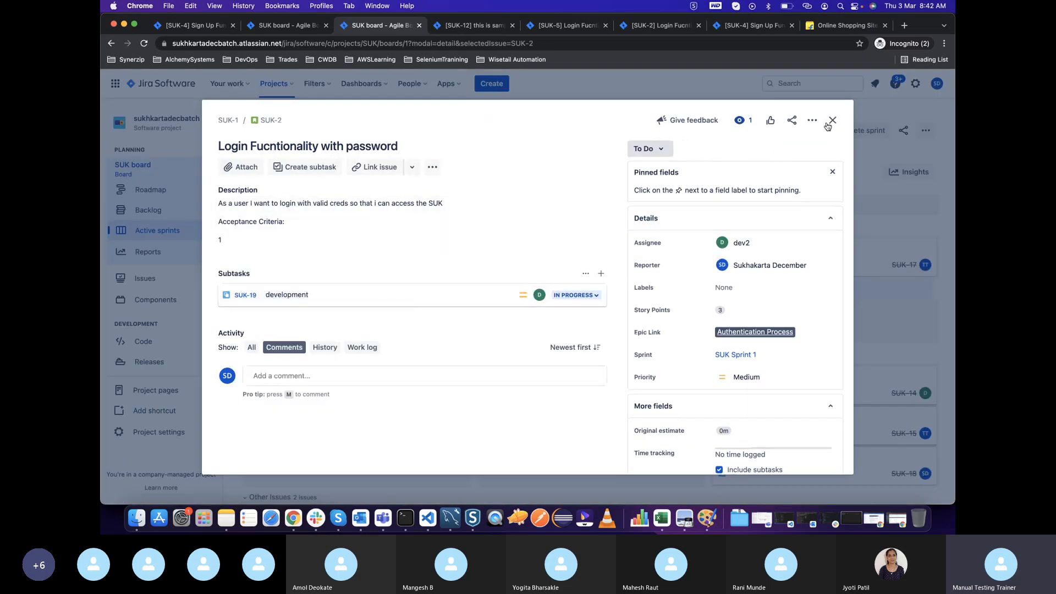
pyautogui.click(833, 120)
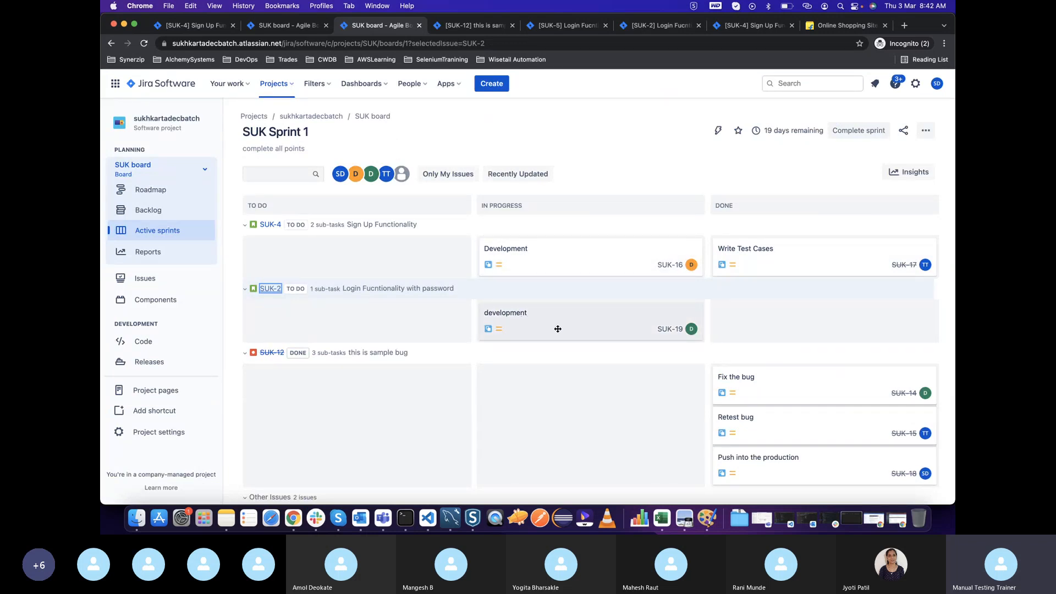
# Create a subtask named "write test cases" in the "Login Fucntionality with password" story
pyautogui.click(256, 288)
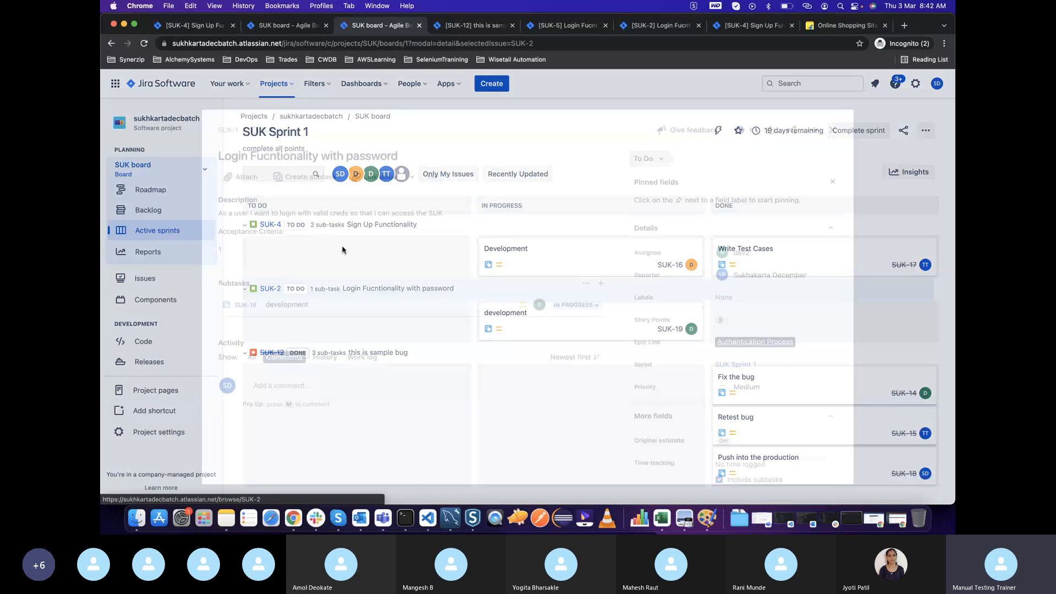
pyautogui.click(291, 169)
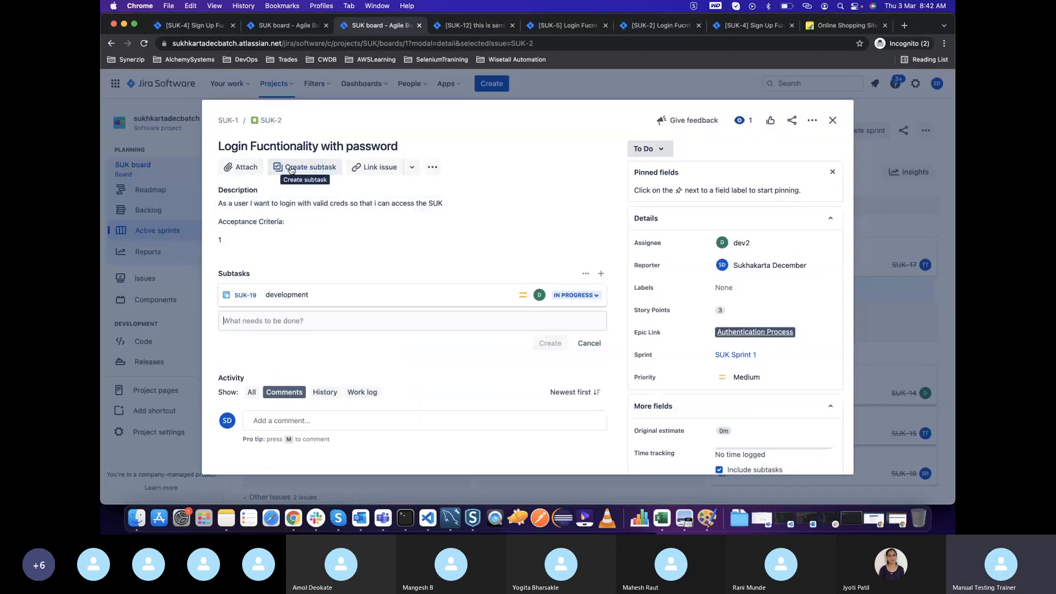
pyautogui.write('writ')
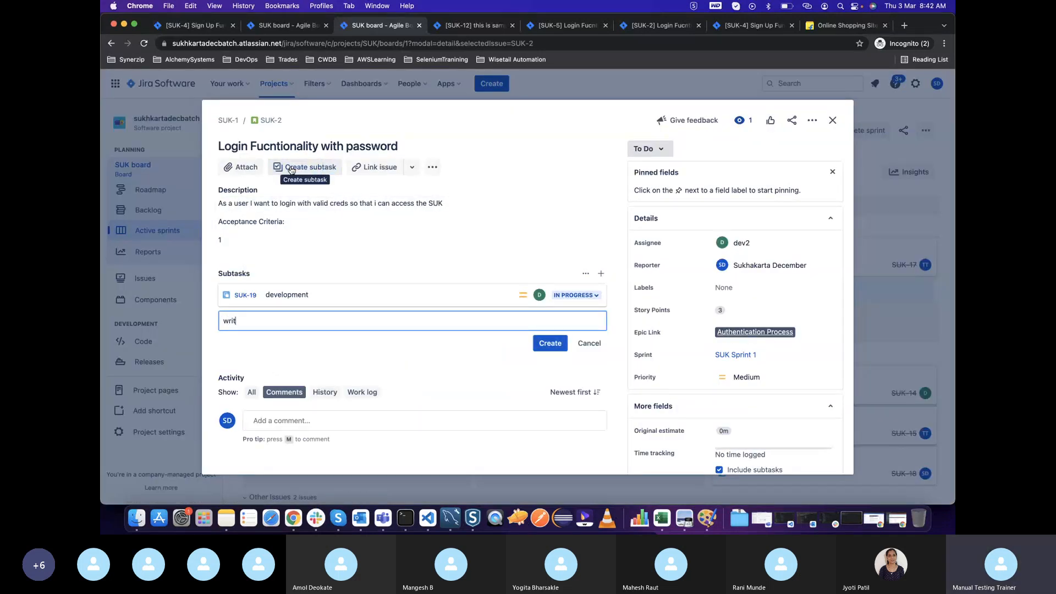
pyautogui.write('e test cases')
pyautogui.click(550, 343)
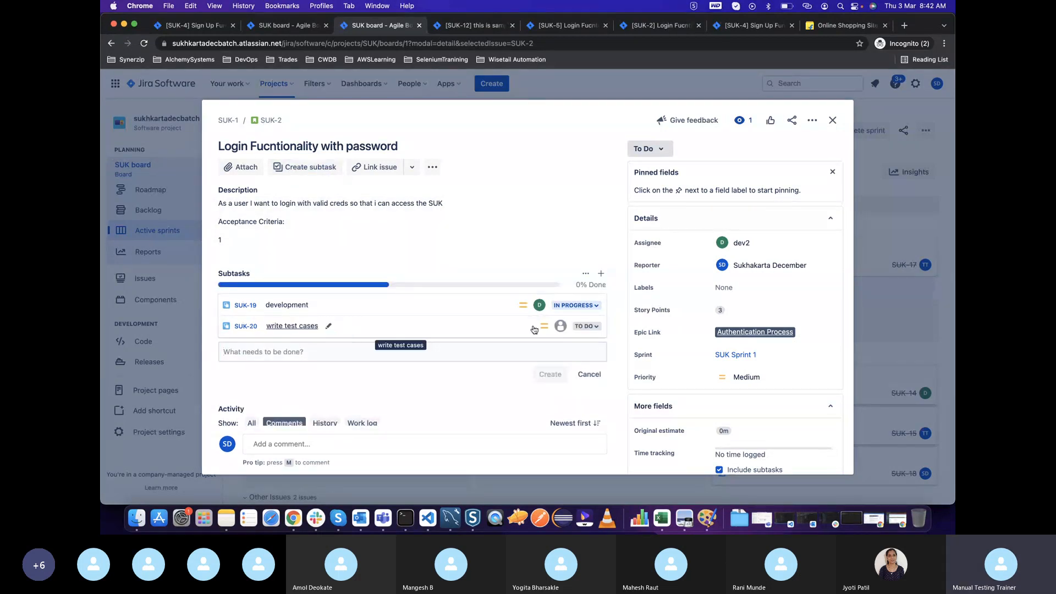
# Assign the "write test cases" subtask to the tester account, set its status to In Progress, and close it
pyautogui.click(423, 330)
pyautogui.click(741, 240)
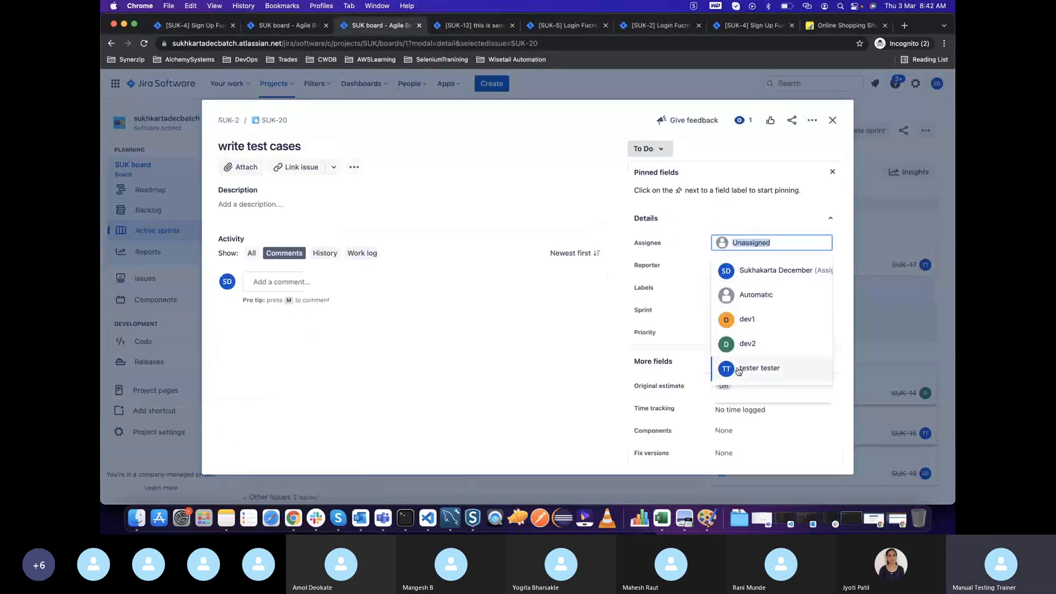
pyautogui.click(744, 367)
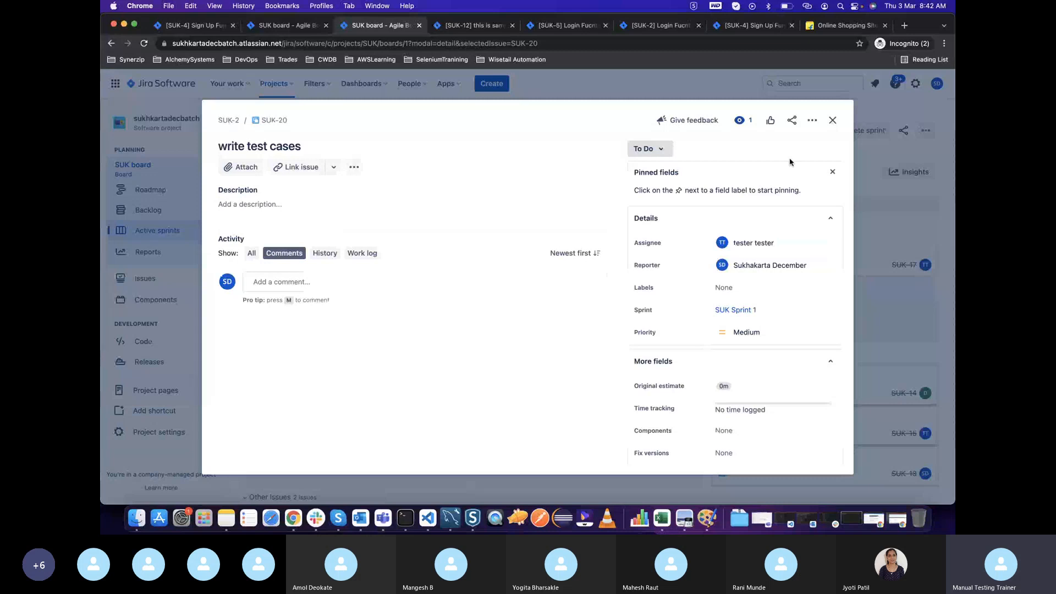
pyautogui.click(648, 150)
pyautogui.click(651, 171)
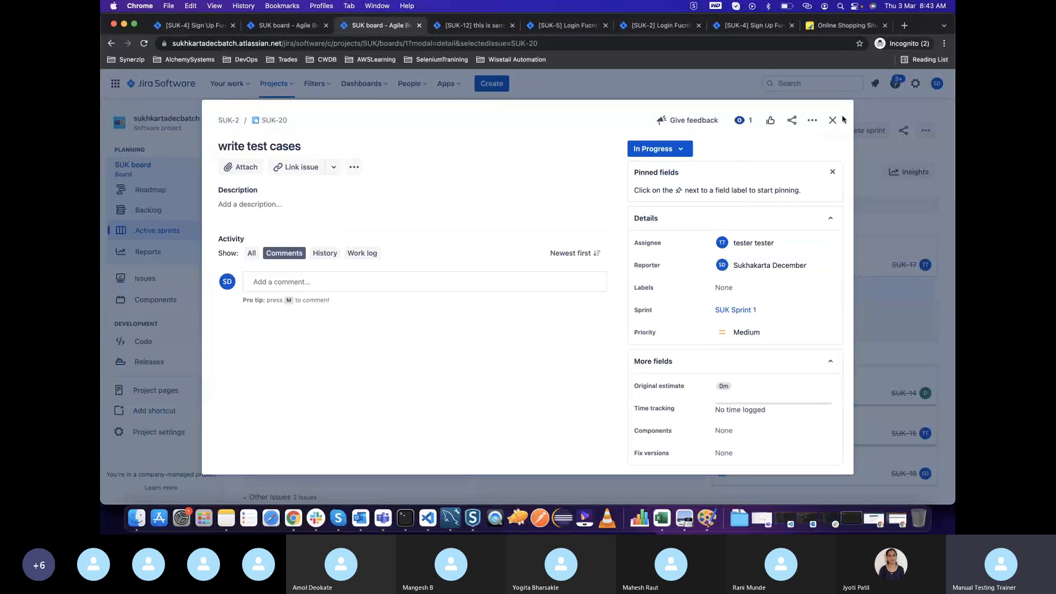
pyautogui.click(837, 119)
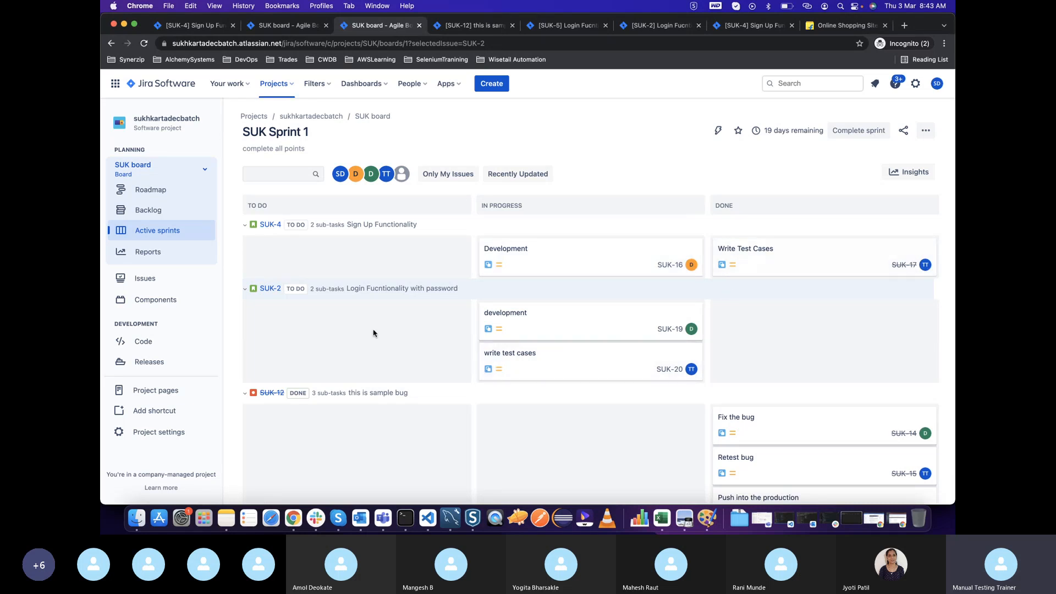
pyautogui.scroll(-5, 564, 368)
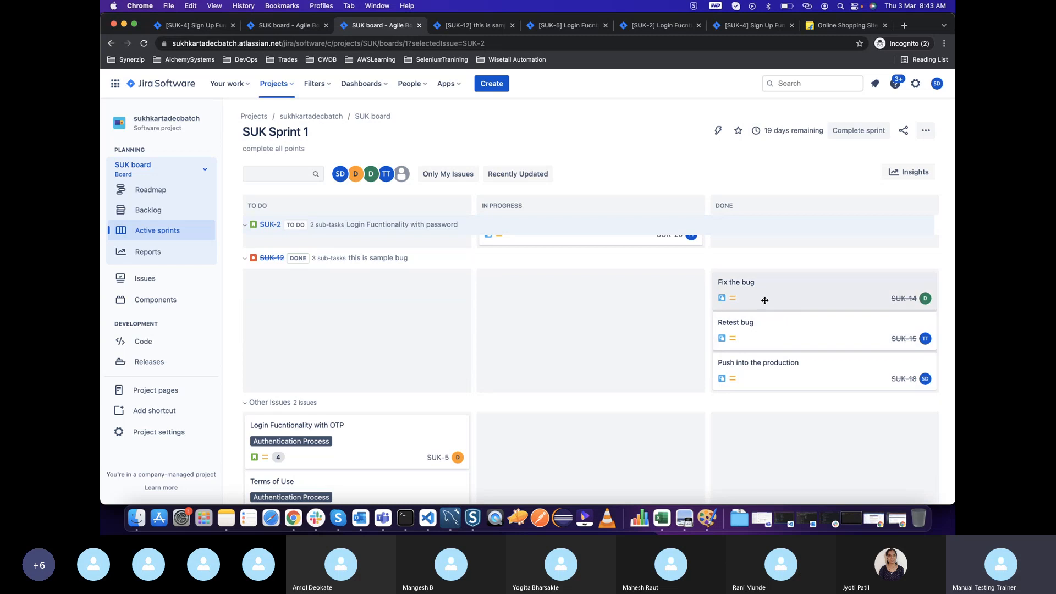
pyautogui.scroll(3, 438, 343)
pyautogui.scroll(-5, 438, 342)
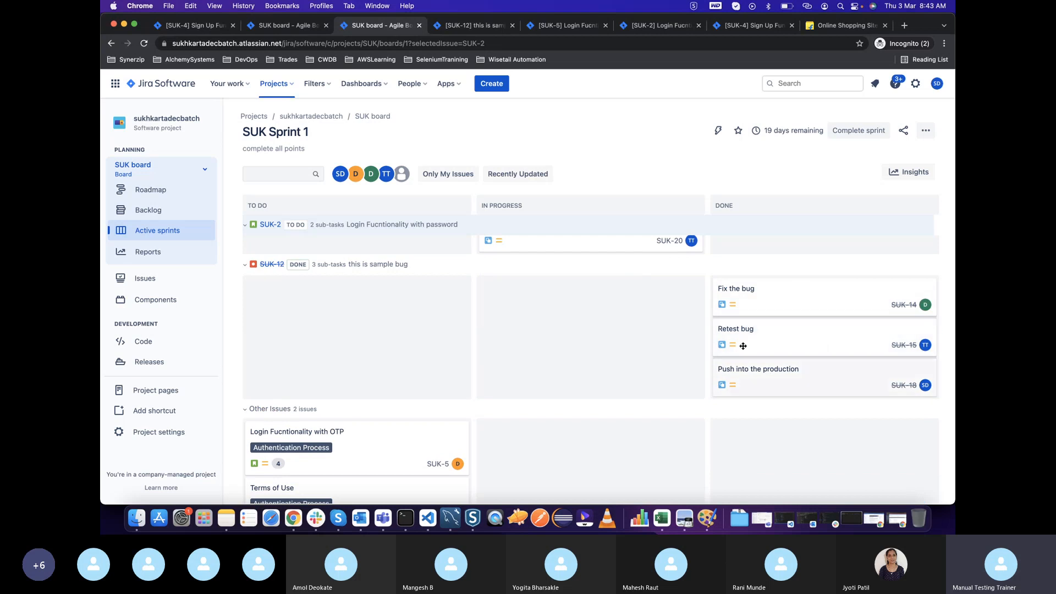
pyautogui.scroll(3, 630, 368)
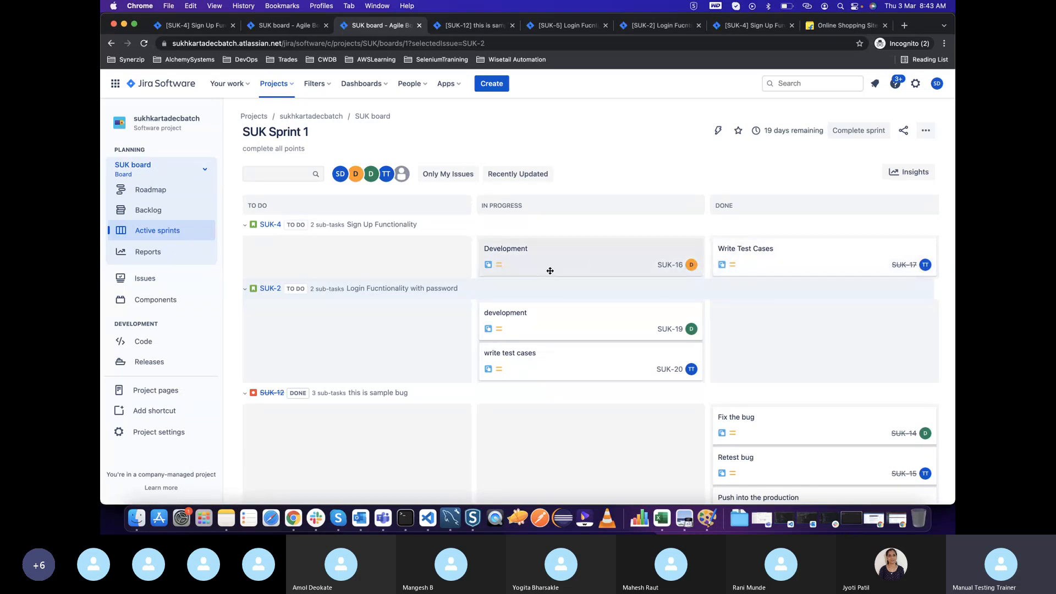
# Create a subtask named "Manual Testing" in the "Sign Up Functionality" story
pyautogui.click(268, 229)
pyautogui.click(268, 229)
pyautogui.scroll(-2, 466, 382)
pyautogui.scroll(3, 466, 382)
pyautogui.click(296, 165)
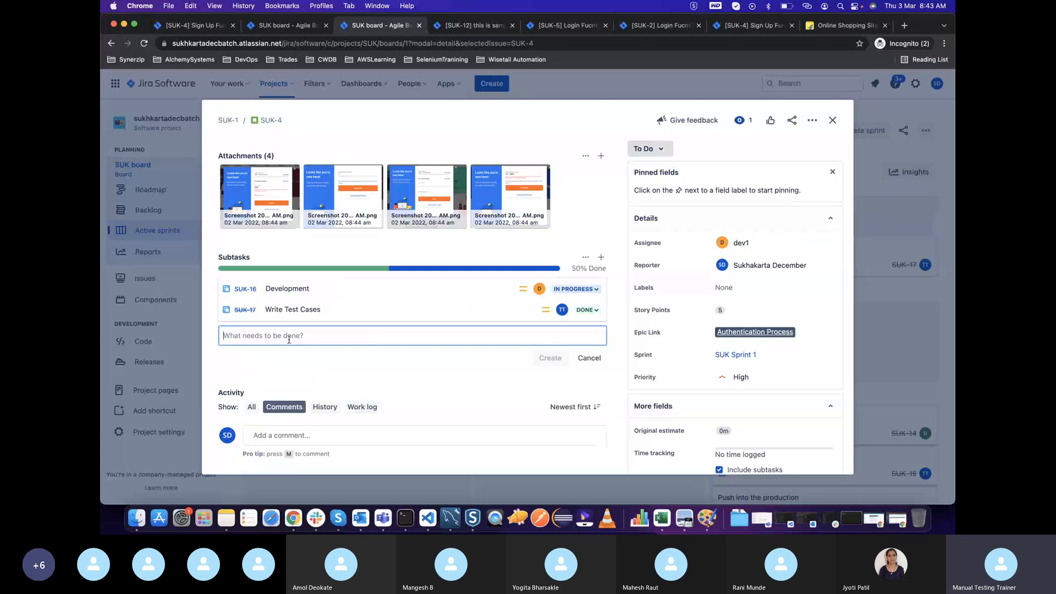
pyautogui.write('Te')
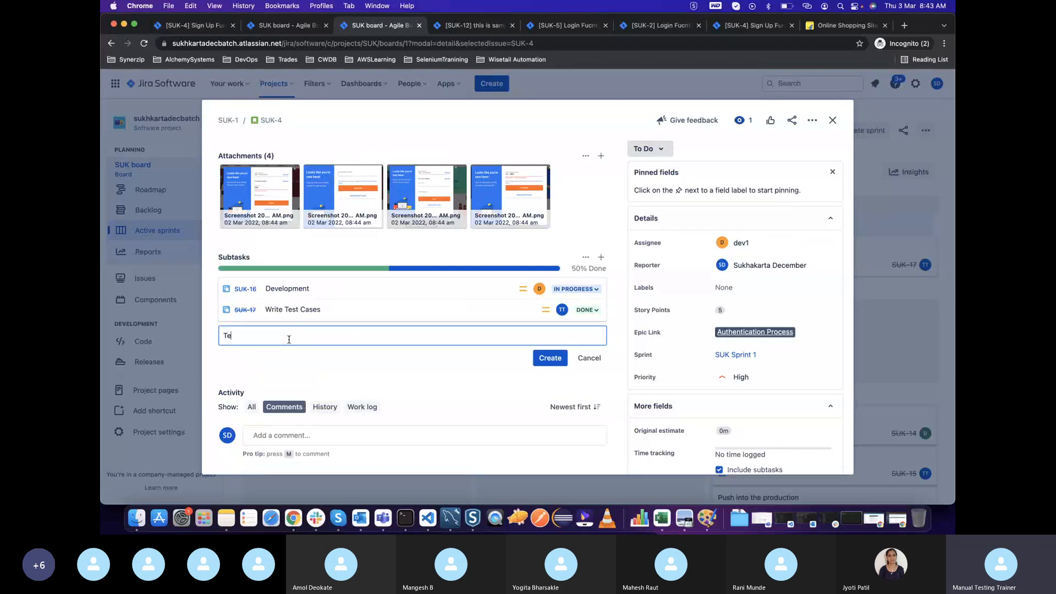
pyautogui.press('BackSpace')
pyautogui.press('BackSpace')
pyautogui.write('Man')
pyautogui.press('Return')
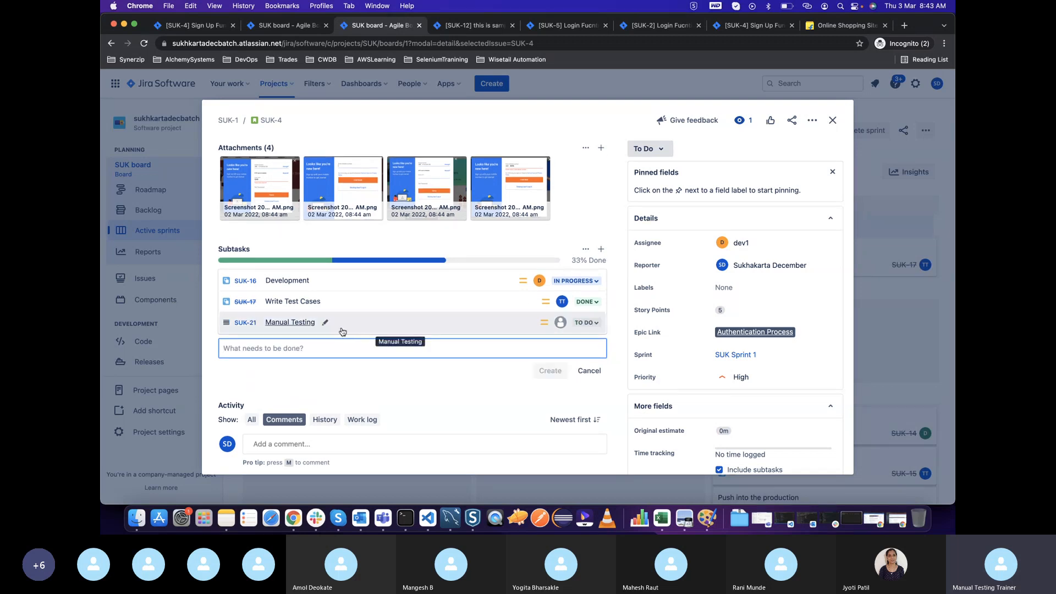
# Assign the "Manual Testing" subtask to the tester account, set its status to In Progress, and close it
pyautogui.click(402, 325)
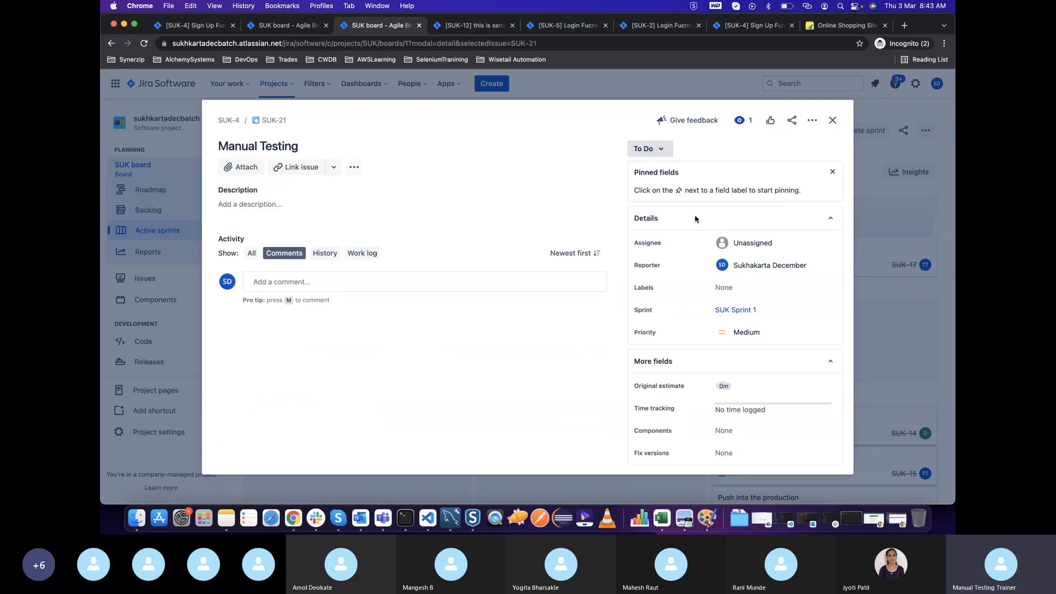
pyautogui.click(751, 243)
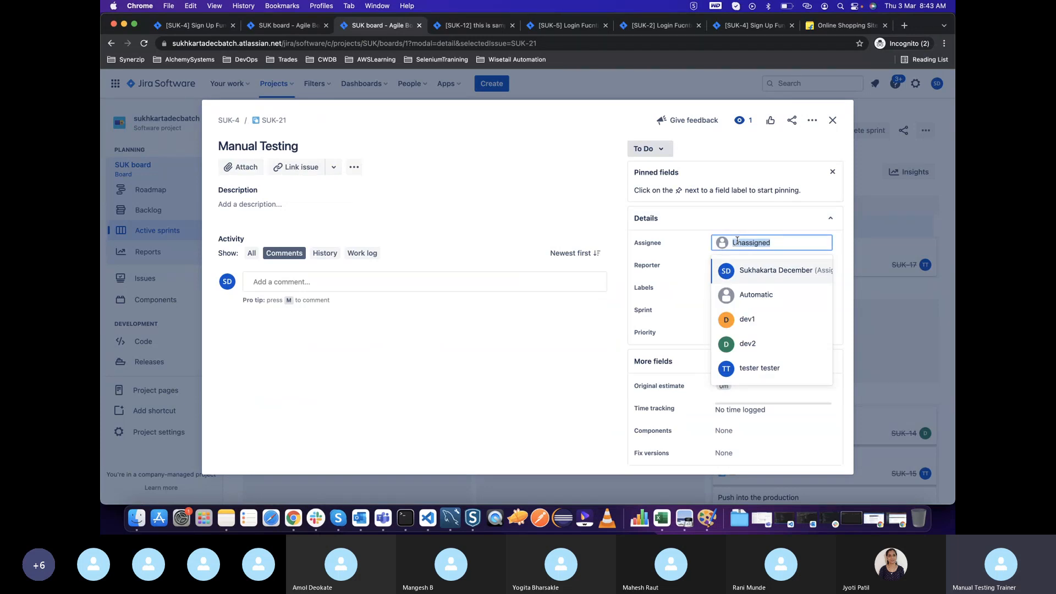
pyautogui.click(754, 368)
pyautogui.click(651, 159)
pyautogui.click(654, 173)
pyautogui.click(835, 121)
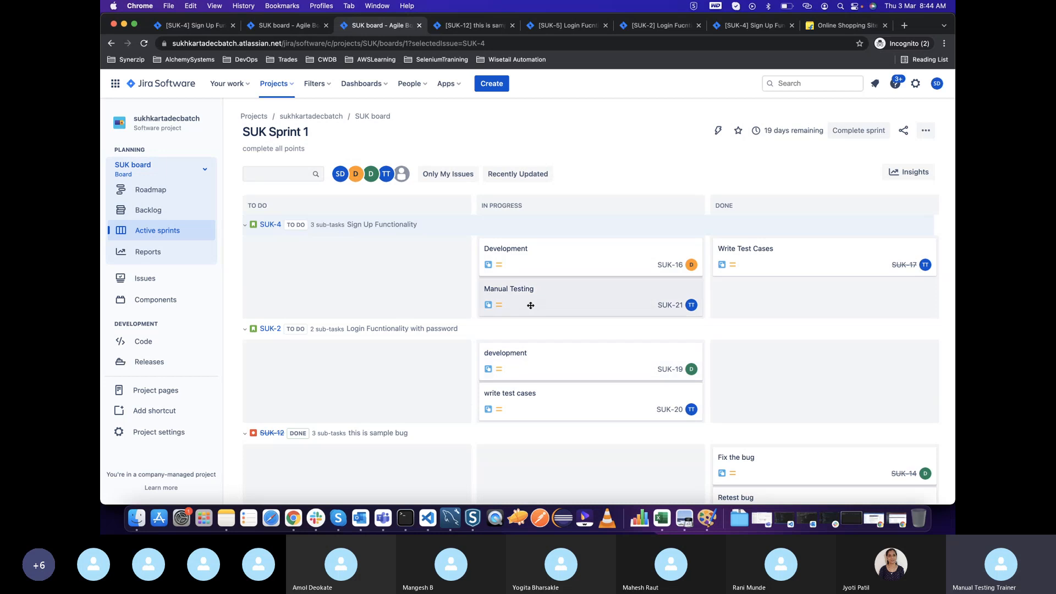
# Move the "Manual Testing" and "Development" cards of "Sign Up Functionality" to Done, declining the parent issue update
pyautogui.moveTo(516, 306); pyautogui.dragTo(751, 286)
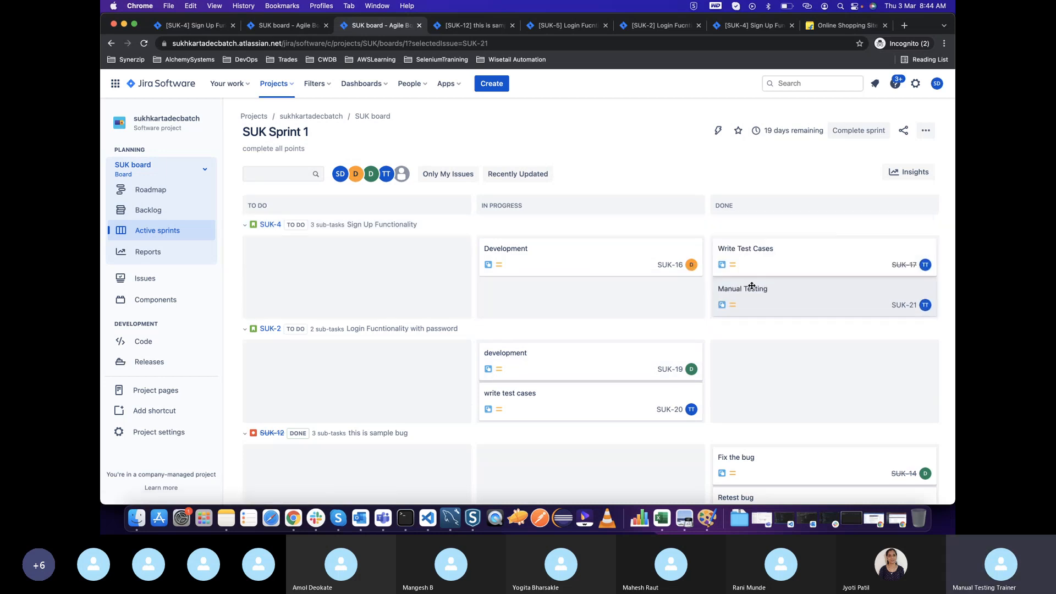
pyautogui.click(270, 224)
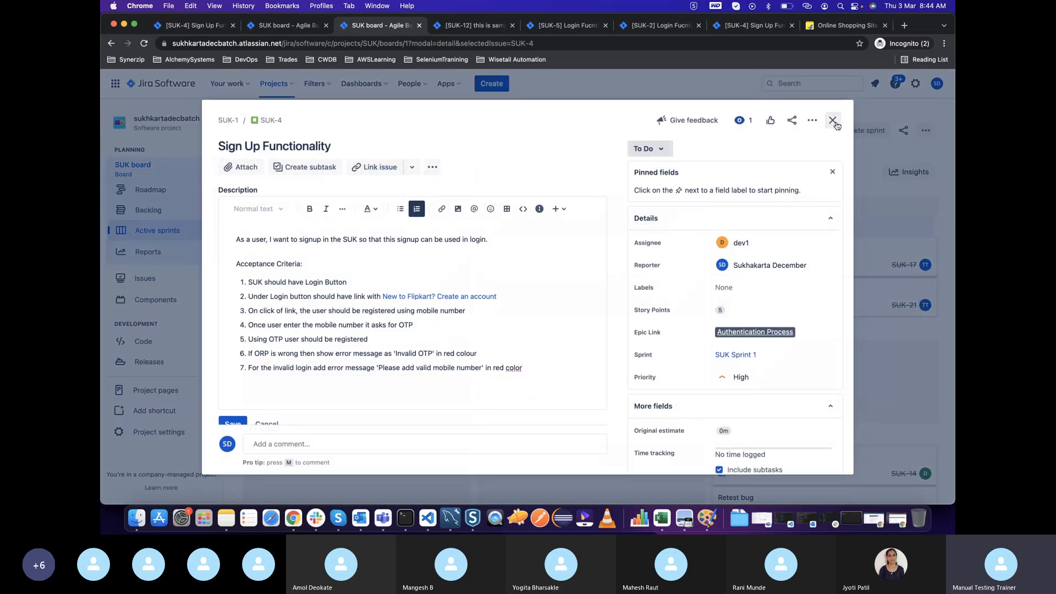
pyautogui.click(835, 122)
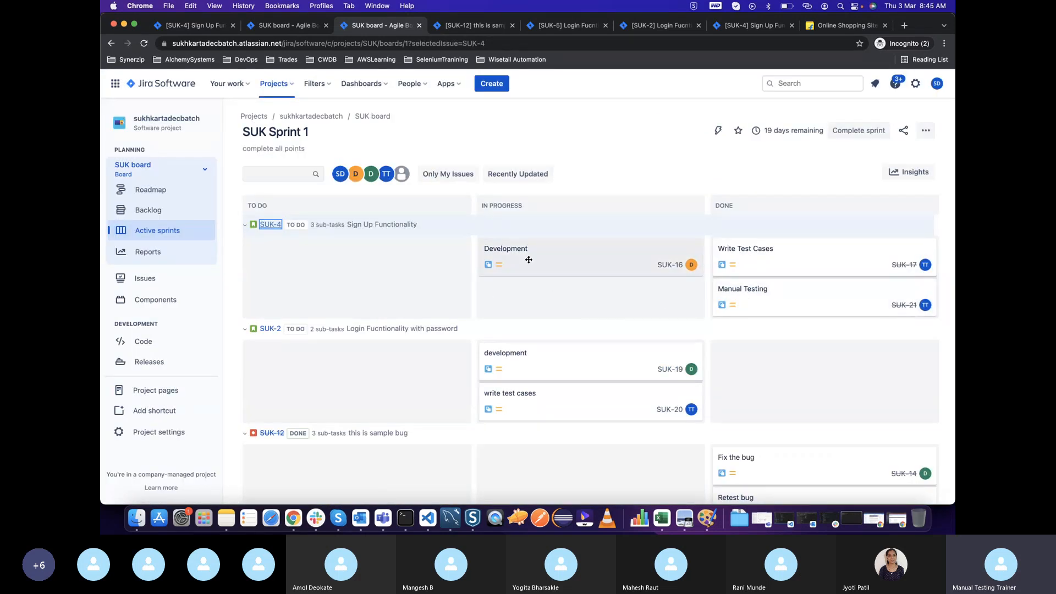
pyautogui.moveTo(529, 260); pyautogui.dragTo(752, 276)
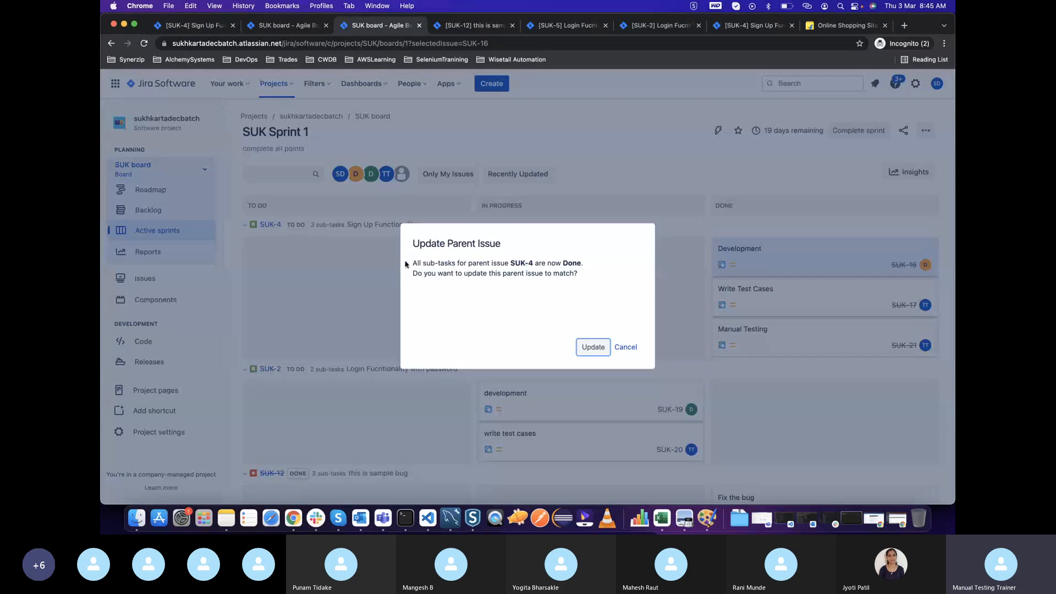
pyautogui.click(624, 346)
# Set the "Sign Up Functionality" story's status to Done from its details and close it
pyautogui.click(270, 225)
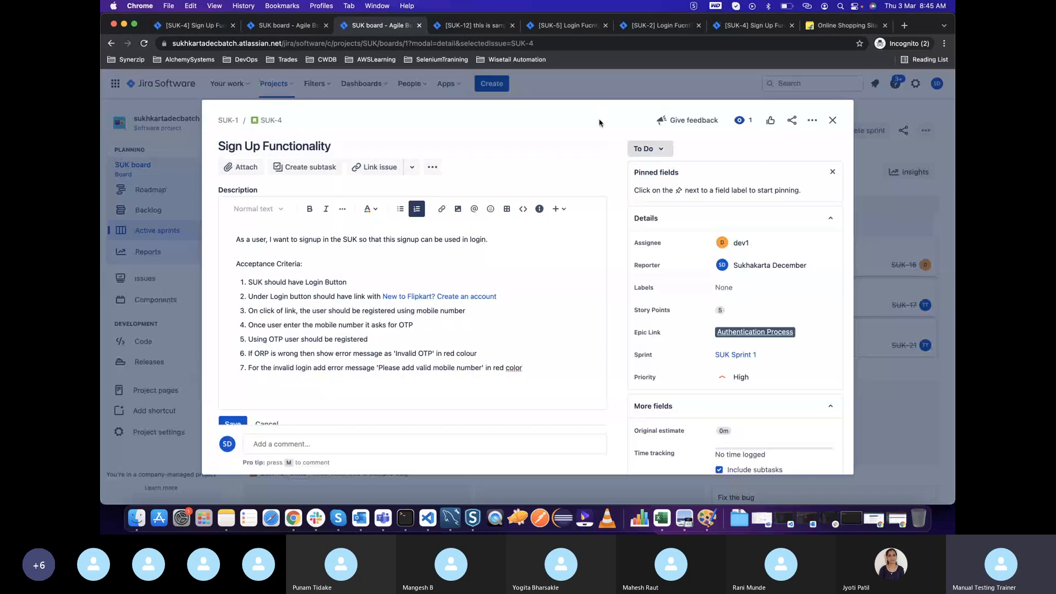
pyautogui.click(649, 149)
pyautogui.click(646, 185)
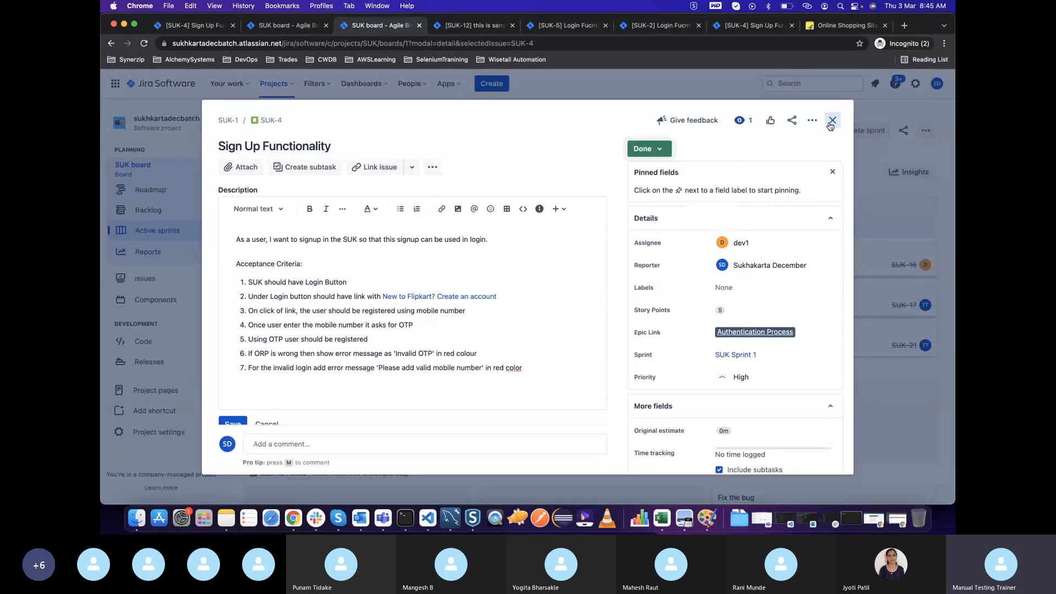
pyautogui.click(833, 120)
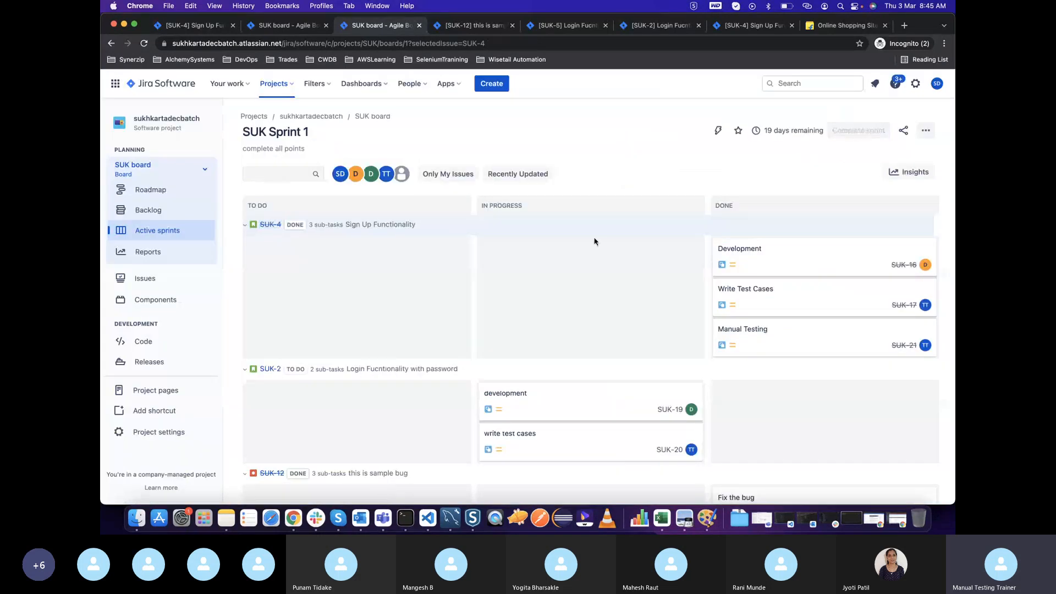
# Collapse the "Sign Up Functionality" group and move the "write test cases" card of "Login Fucntionality with password" to Done
pyautogui.click(244, 224)
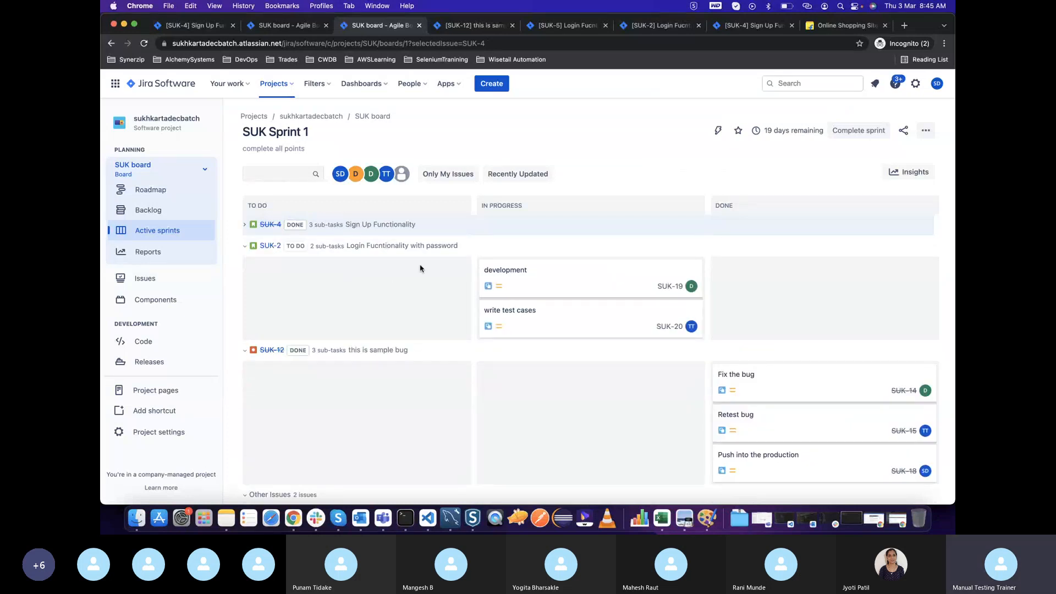
pyautogui.scroll(-1, 385, 309)
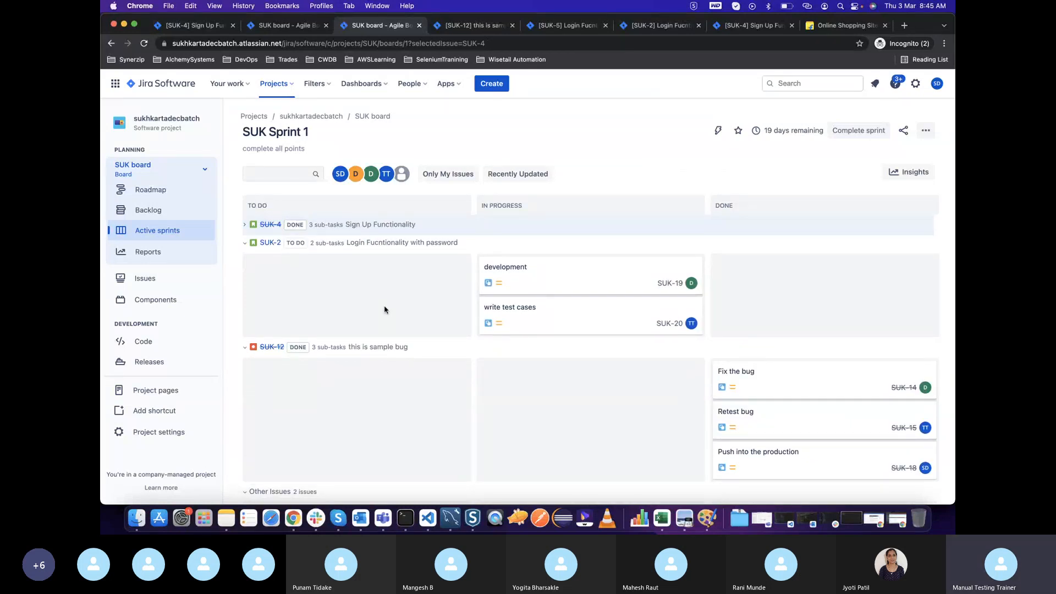
pyautogui.scroll(1, 385, 309)
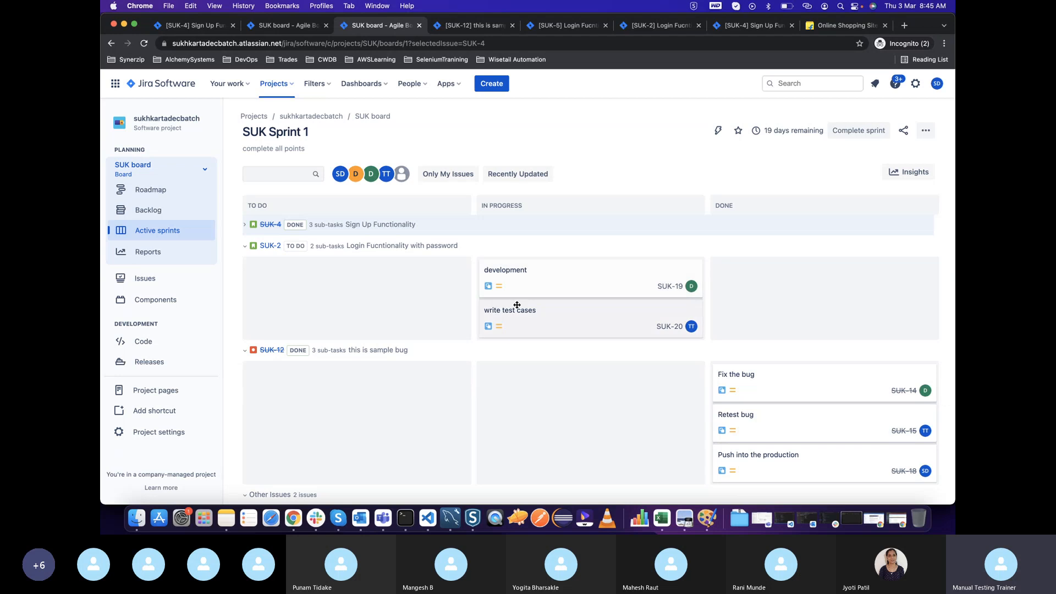
pyautogui.moveTo(512, 317); pyautogui.dragTo(746, 290)
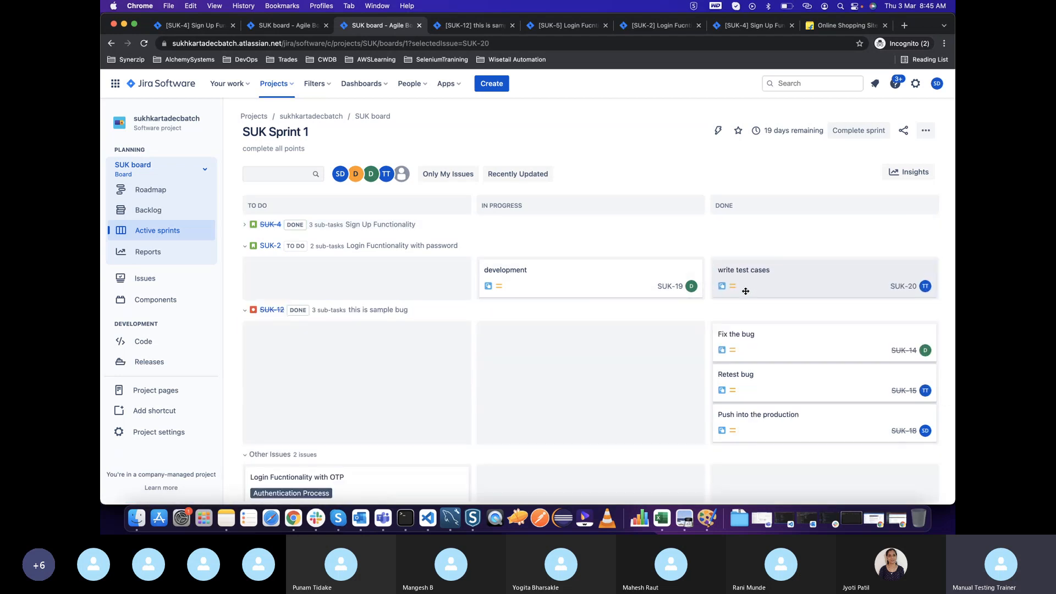
# Create a subtask named "Manual Testing" in the "Login Fucntionality with password" story
pyautogui.click(269, 248)
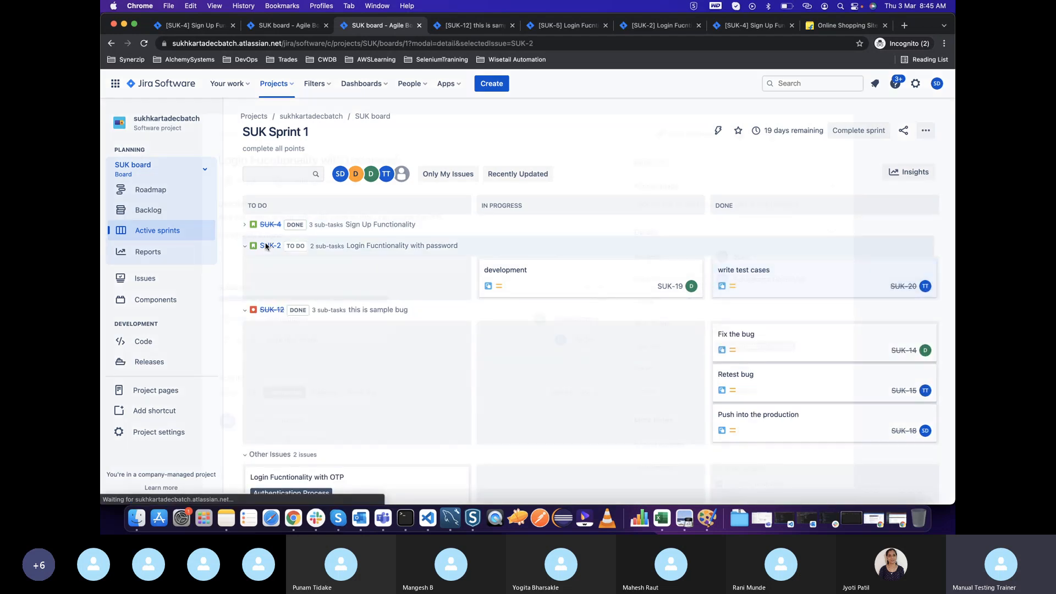
pyautogui.click(306, 167)
pyautogui.write('Manual Tesatin')
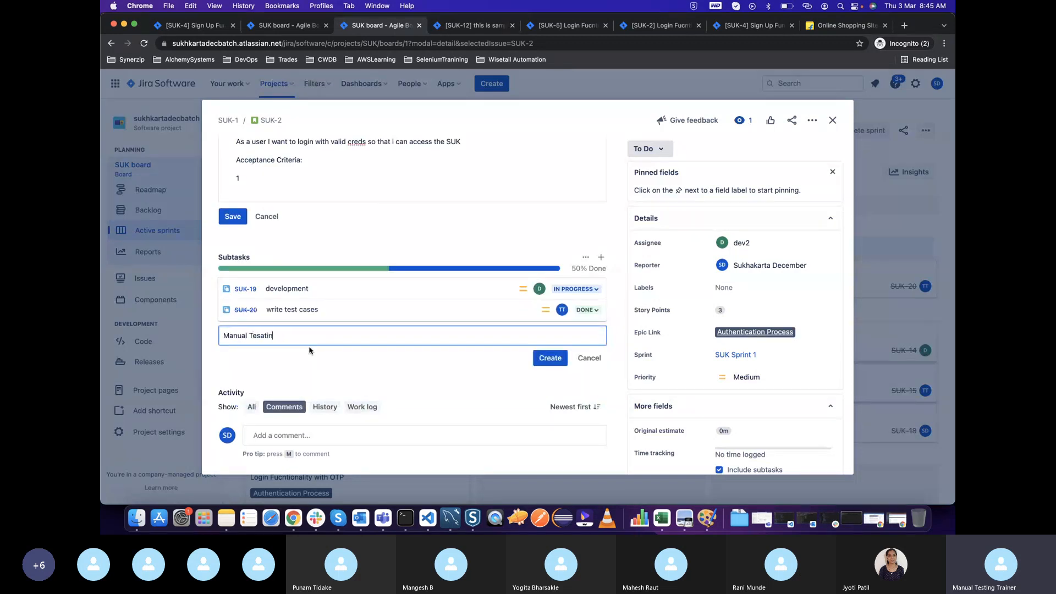
pyautogui.write('g')
pyautogui.press('BackSpace')
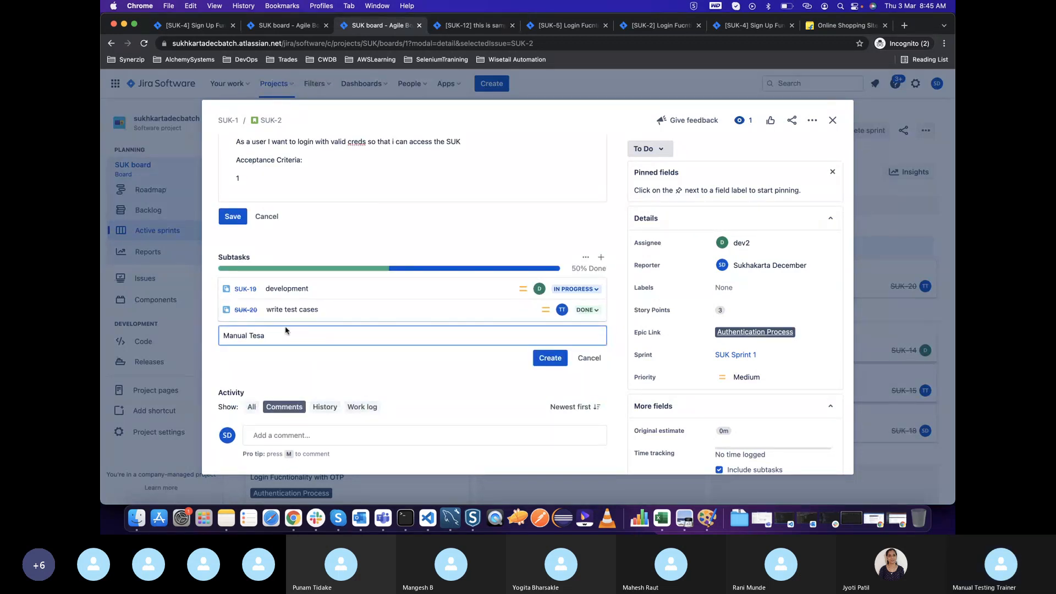
pyautogui.press('BackSpace')
pyautogui.write('sting')
pyautogui.click(549, 359)
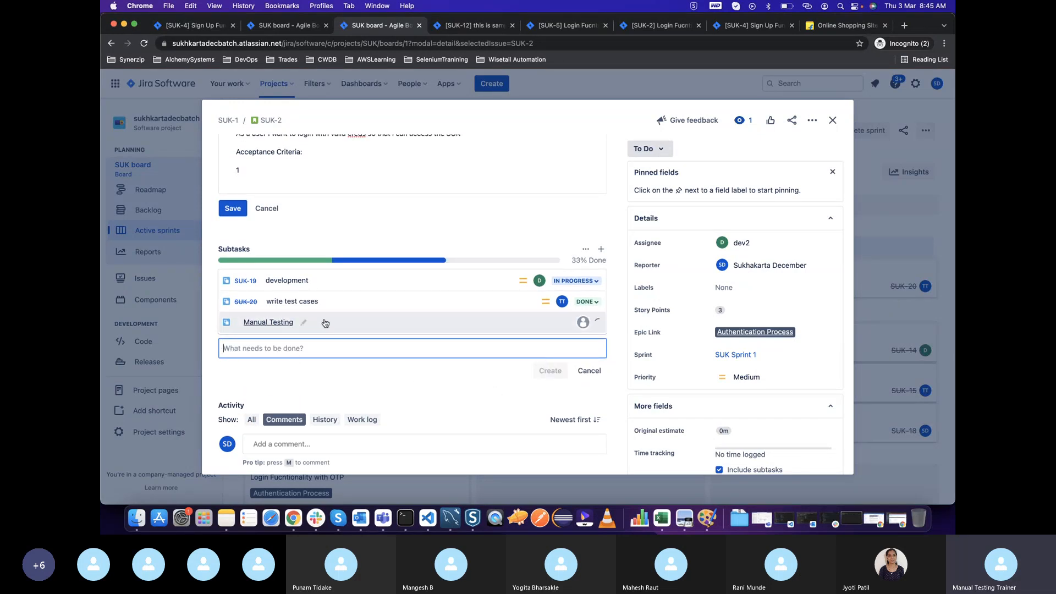
# Assign the login story's "Manual Testing" subtask to the tester account, set its status to In Progress, and close it
pyautogui.click(370, 327)
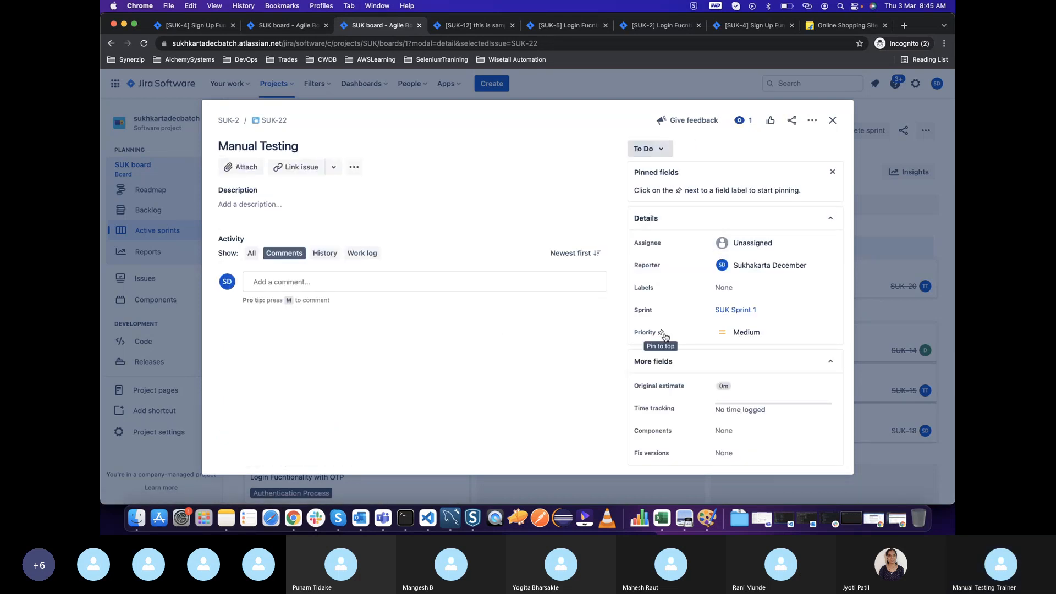
pyautogui.press('super+Tab')
pyautogui.press('super+Tab')
pyautogui.press('Escape')
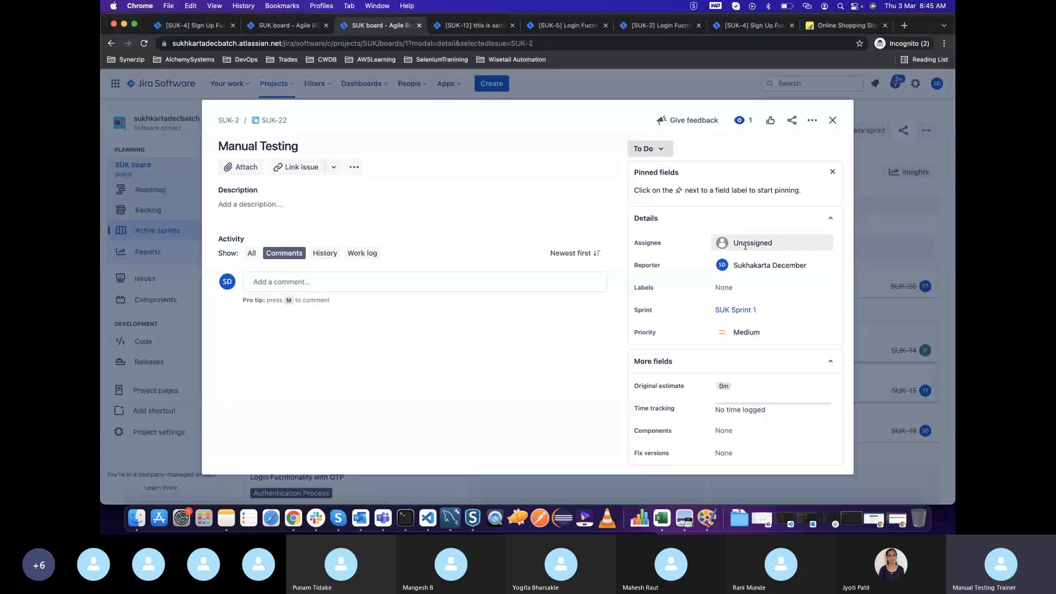
pyautogui.click(746, 246)
pyautogui.click(739, 364)
pyautogui.click(729, 289)
pyautogui.click(608, 365)
pyautogui.click(656, 150)
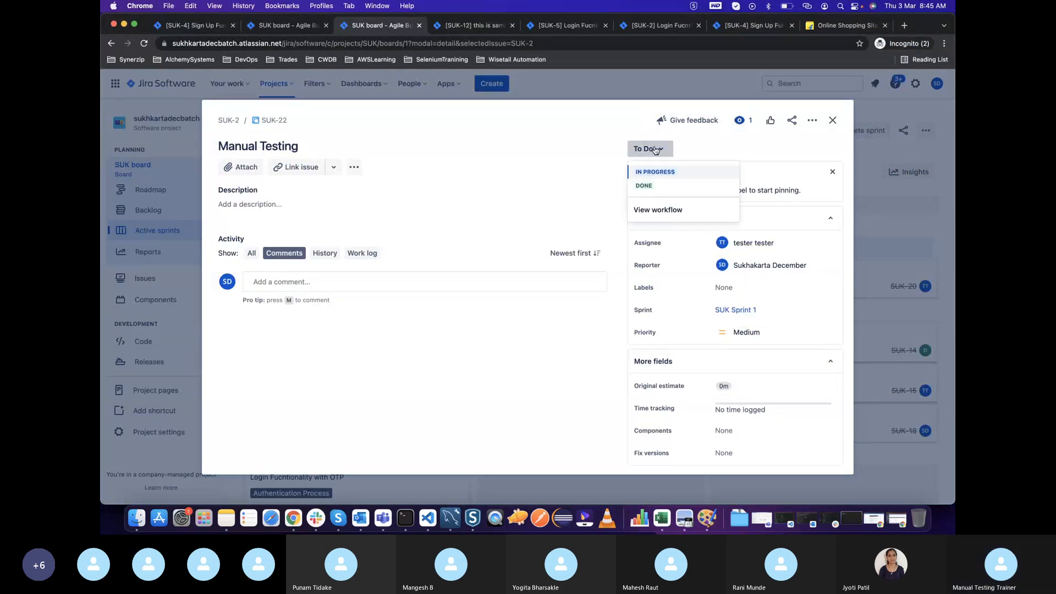
pyautogui.click(653, 173)
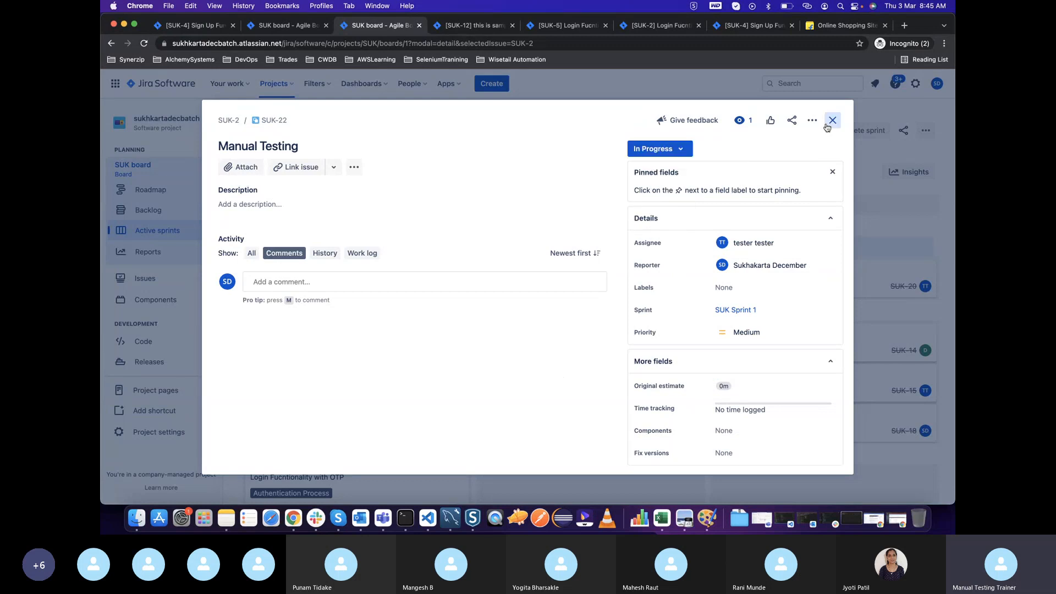
pyautogui.click(832, 120)
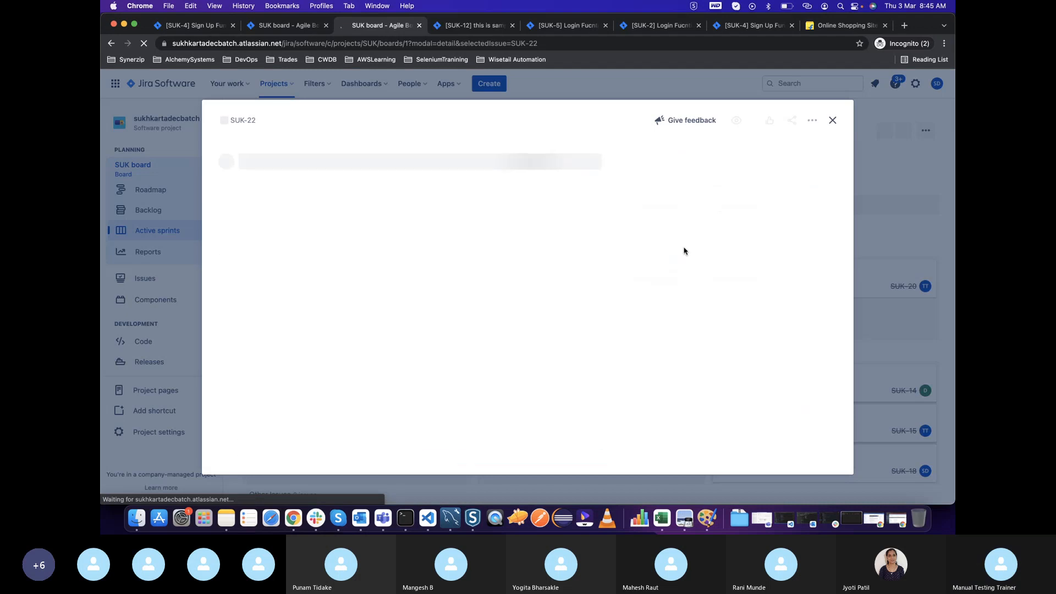
pyautogui.click(831, 121)
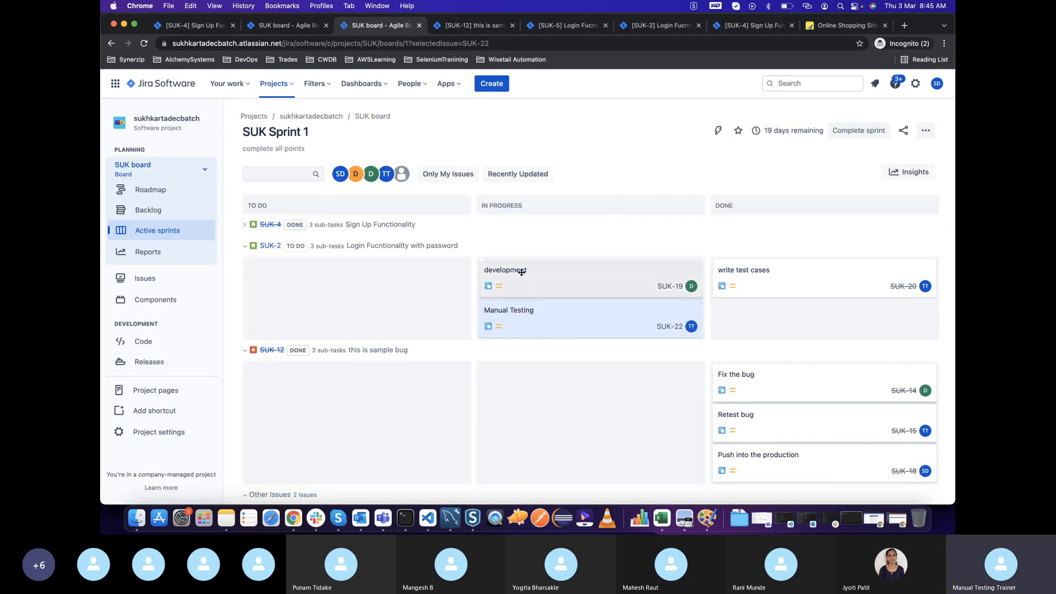
# Move the "Manual Testing" and "development" cards of "Login Fucntionality with password" to Done, accepting the parent story's update to Done
pyautogui.moveTo(544, 313); pyautogui.dragTo(735, 309)
pyautogui.moveTo(521, 293); pyautogui.dragTo(738, 307)
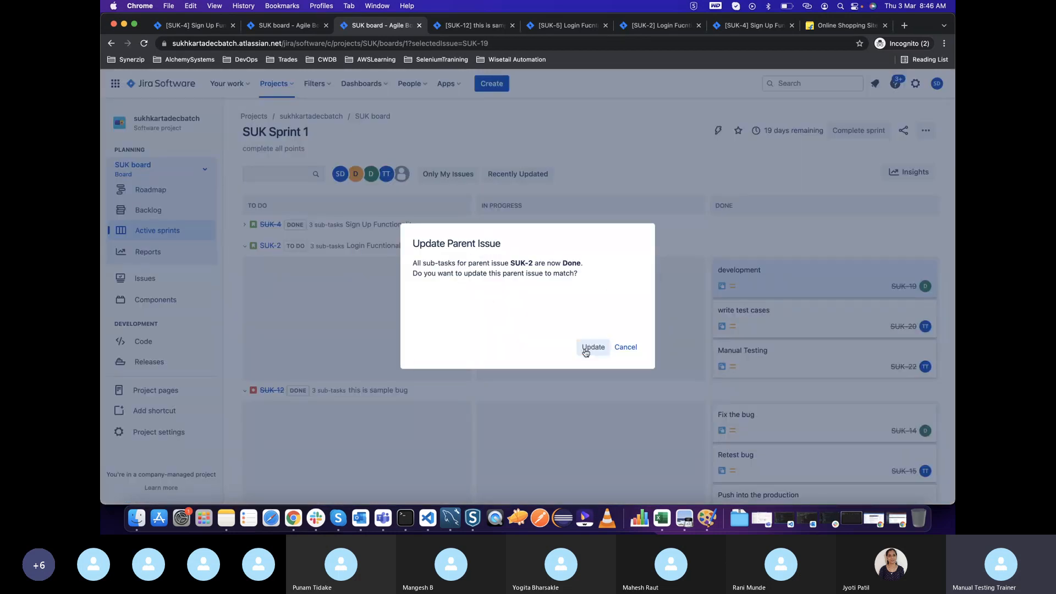
pyautogui.click(585, 348)
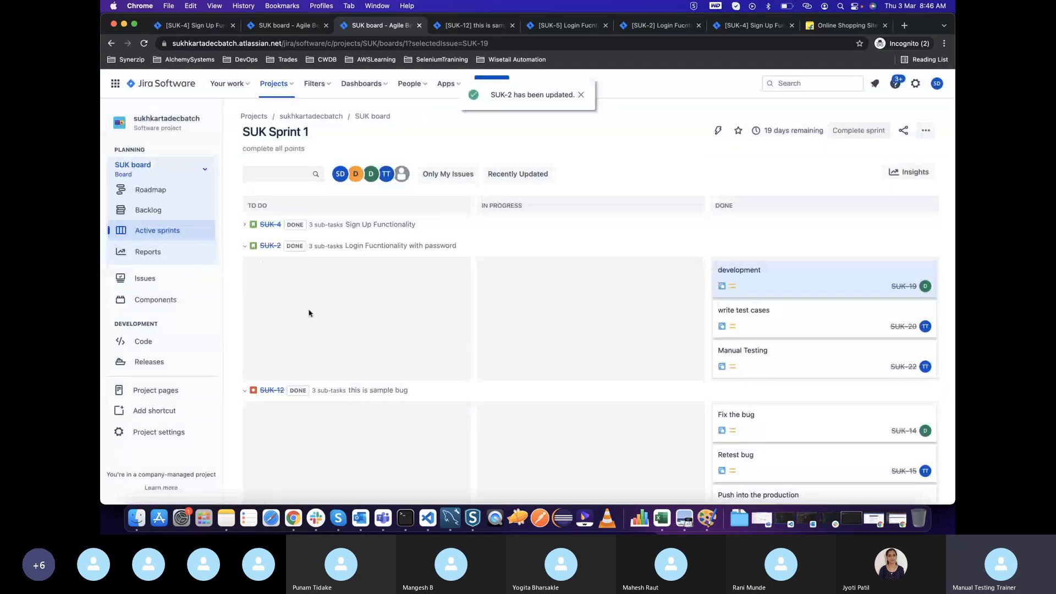
# Create a subtask named "Development" in the "Terms of Use" story and close the story
pyautogui.scroll(-3, 323, 322)
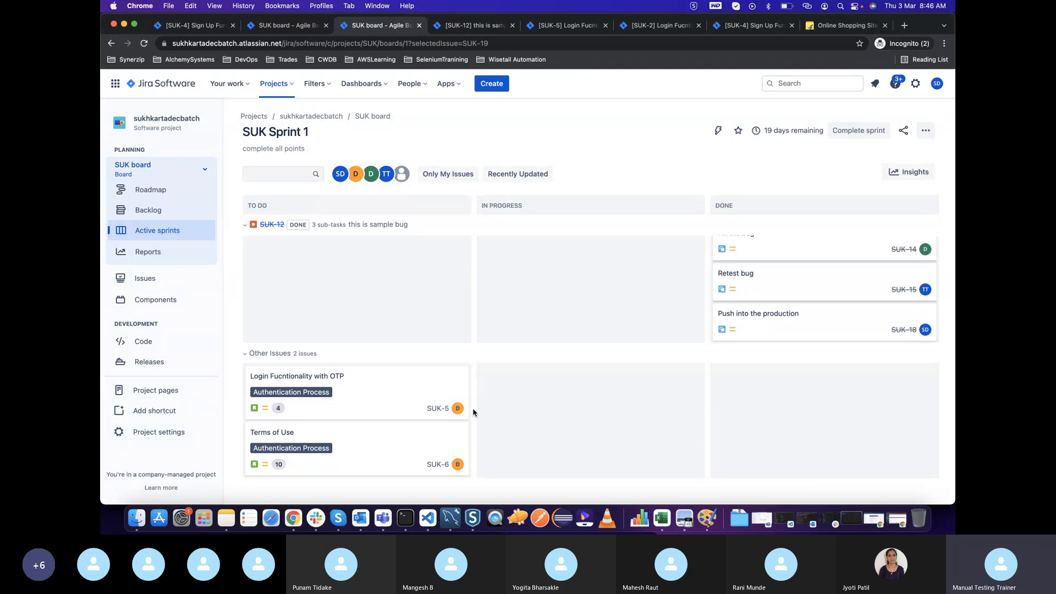
pyautogui.click(363, 397)
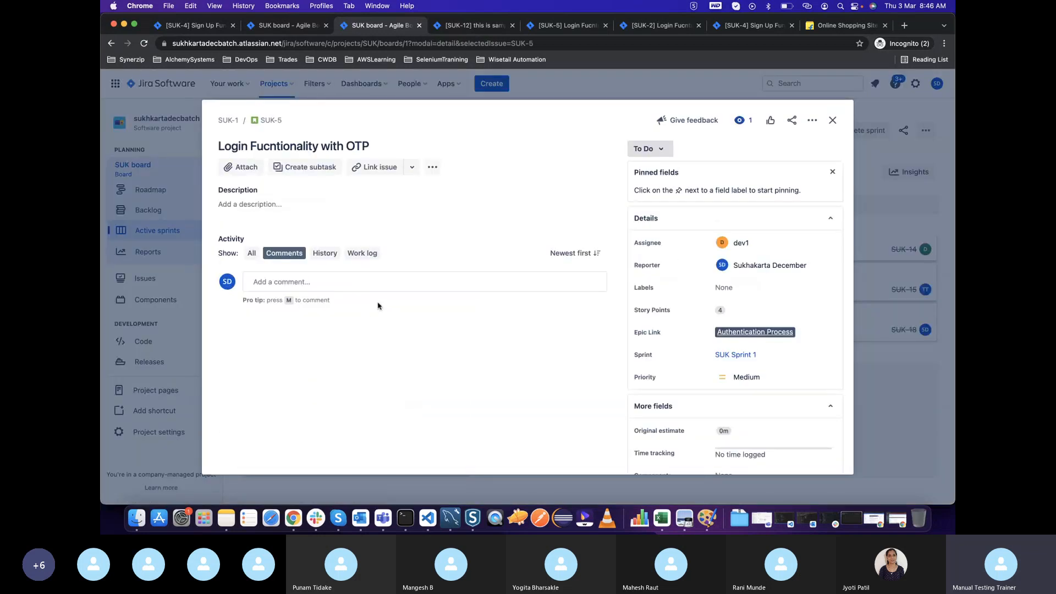
pyautogui.click(833, 120)
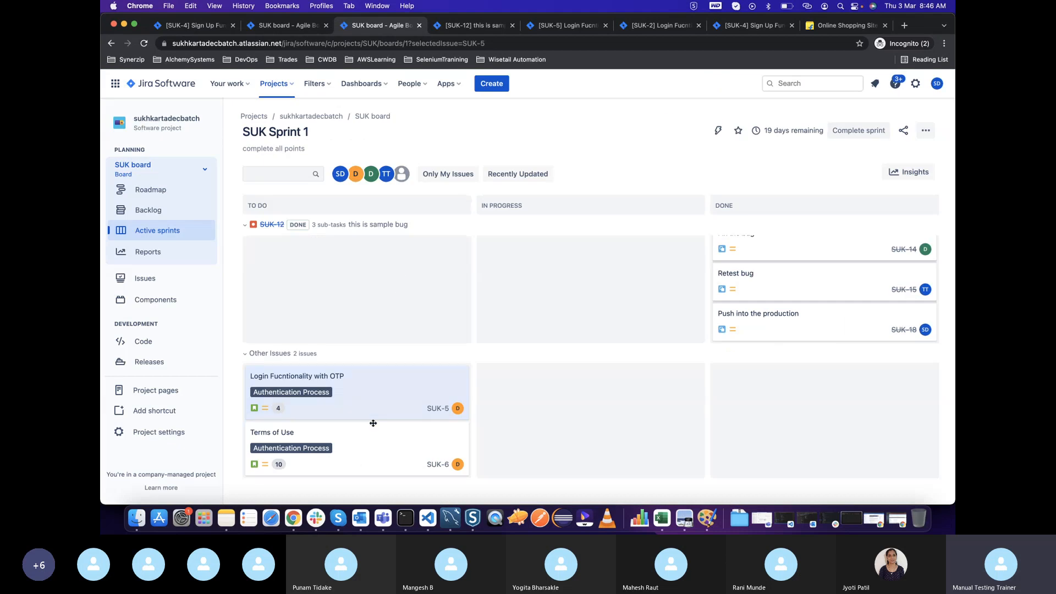
pyautogui.click(358, 445)
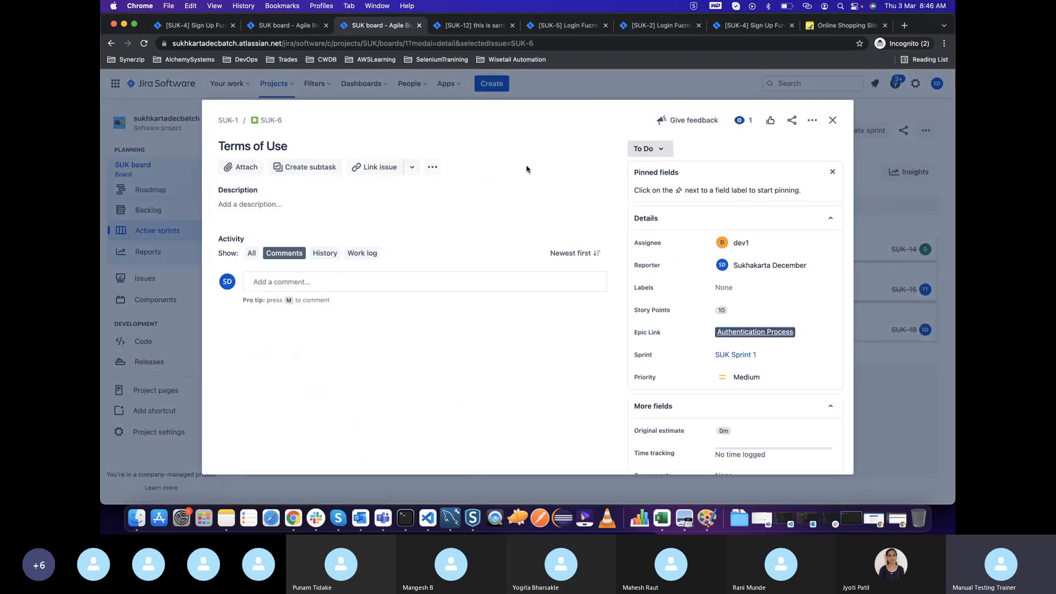
pyautogui.click(305, 168)
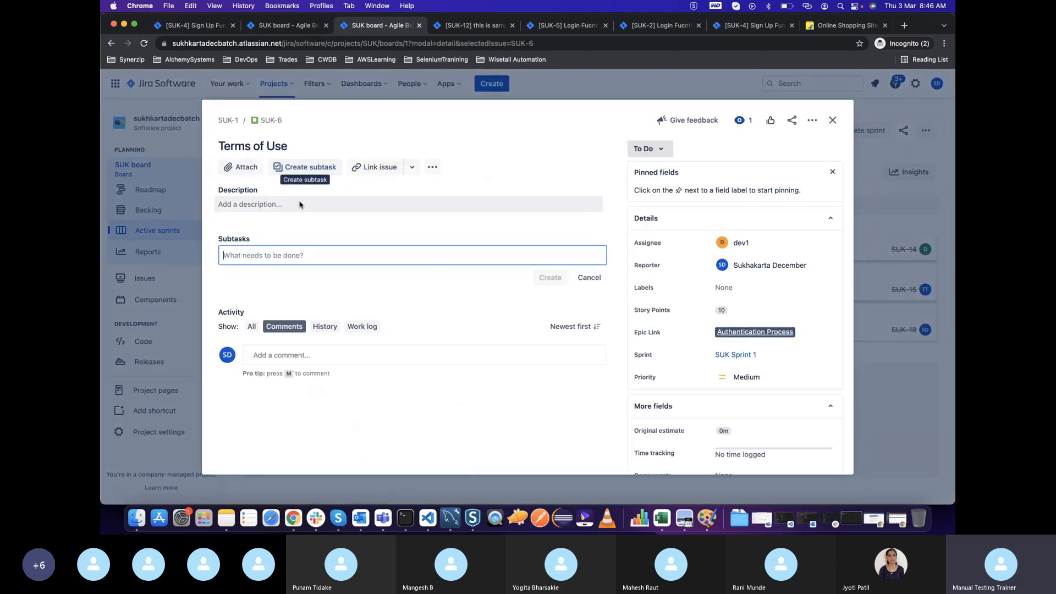
pyautogui.write('Deve')
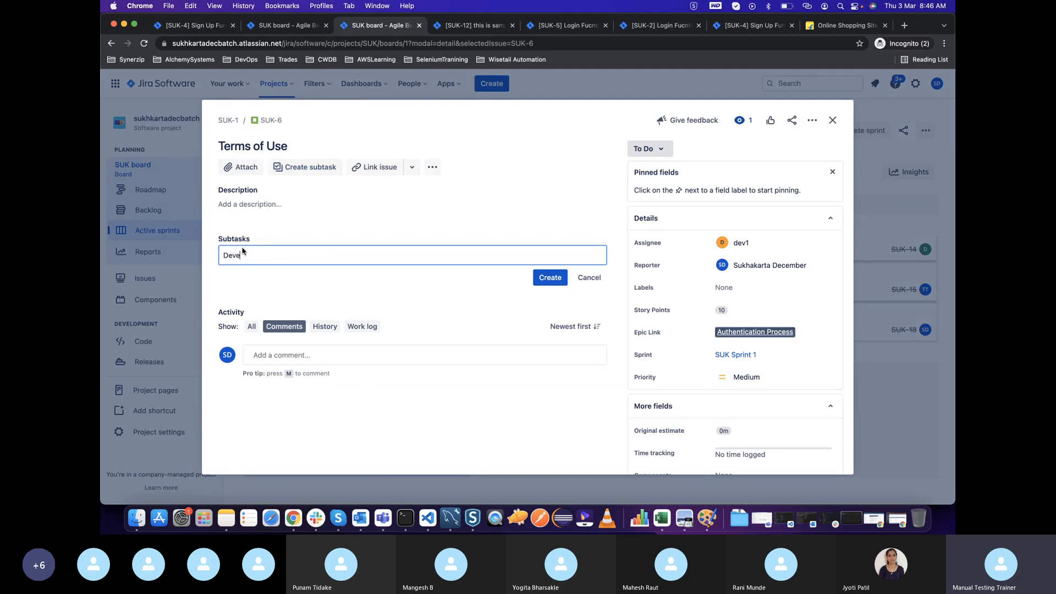
pyautogui.write('lopment')
pyautogui.press('Return')
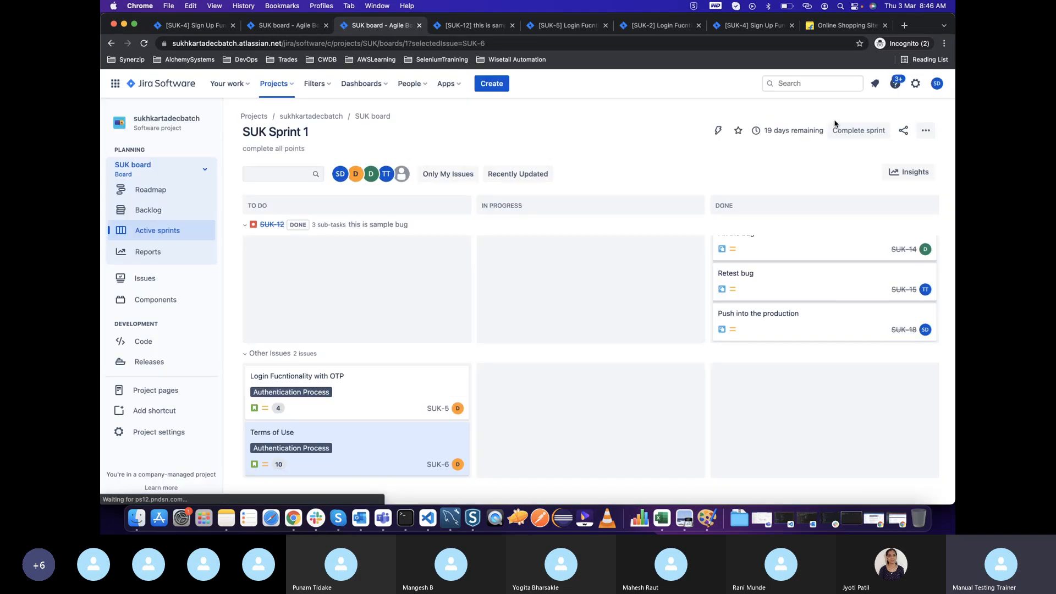
pyautogui.click(832, 120)
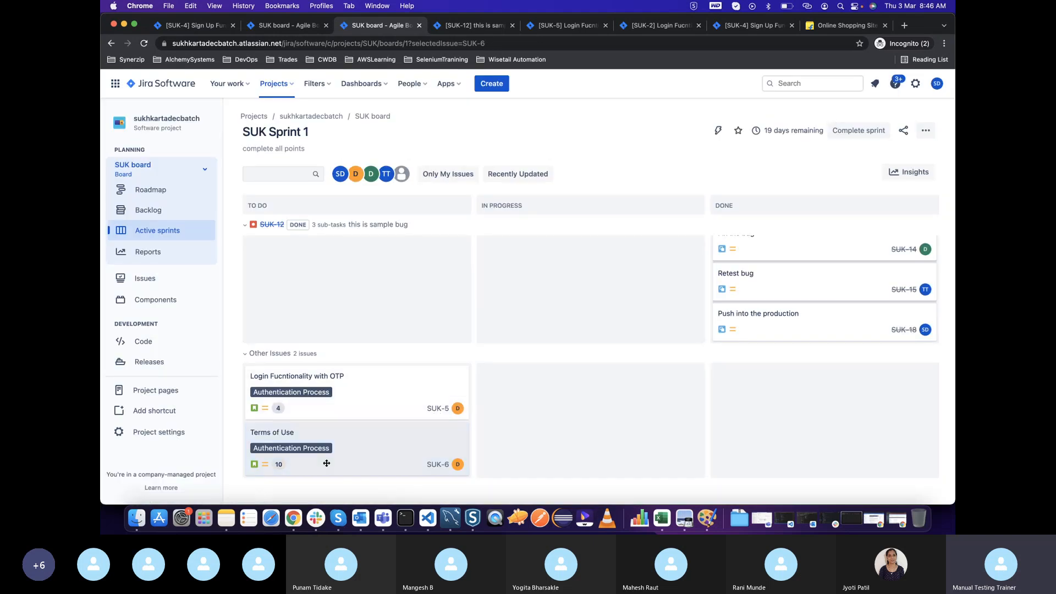
# Set the "Development" subtask of "Terms of Use" to In Progress, assign it to dev1, and close it
pyautogui.click(351, 441)
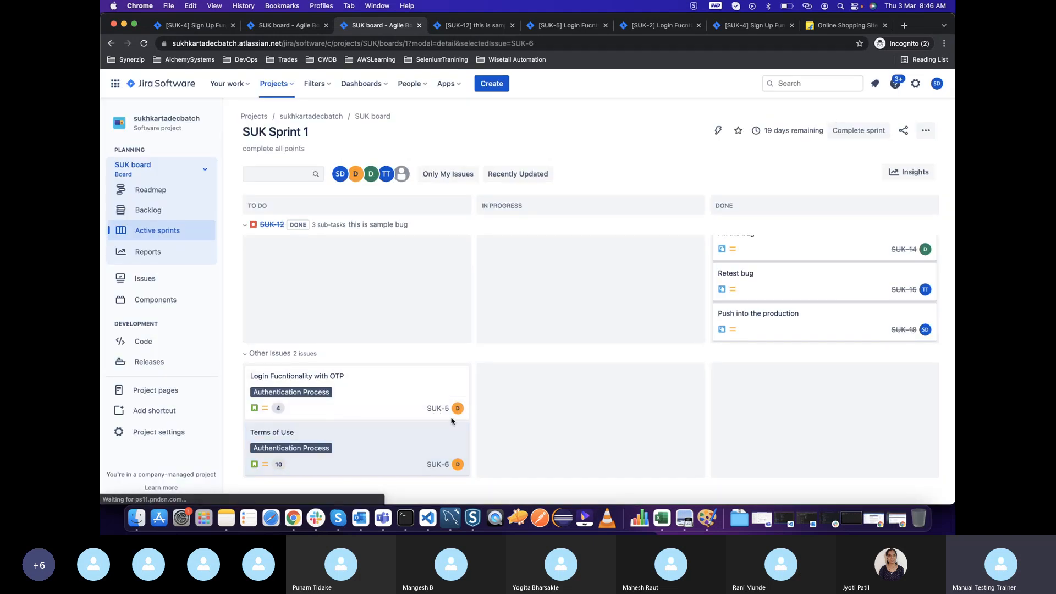
pyautogui.click(380, 211)
pyautogui.click(323, 351)
pyautogui.click(532, 369)
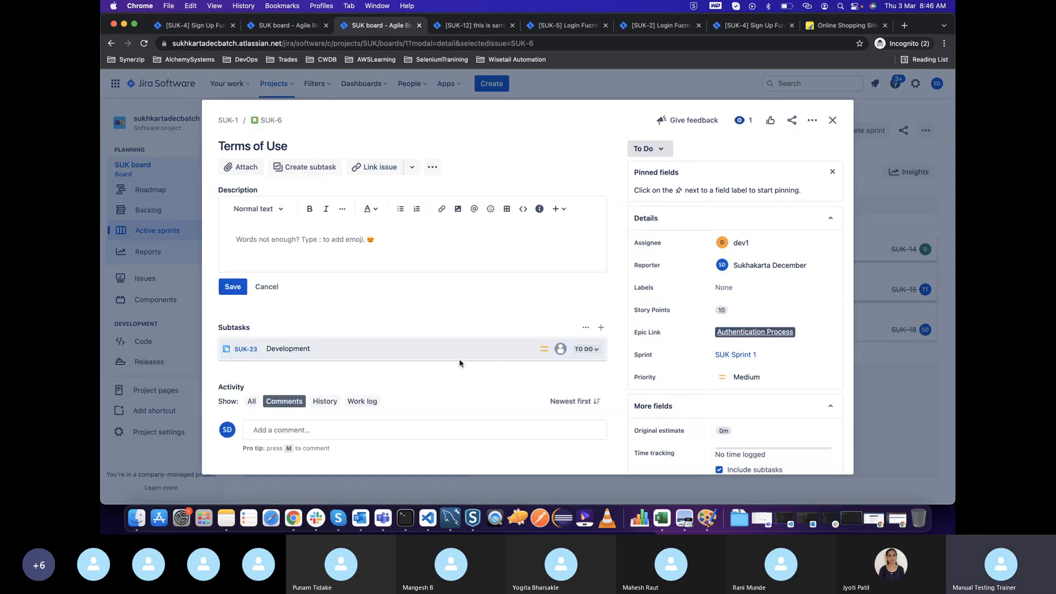
pyautogui.click(460, 357)
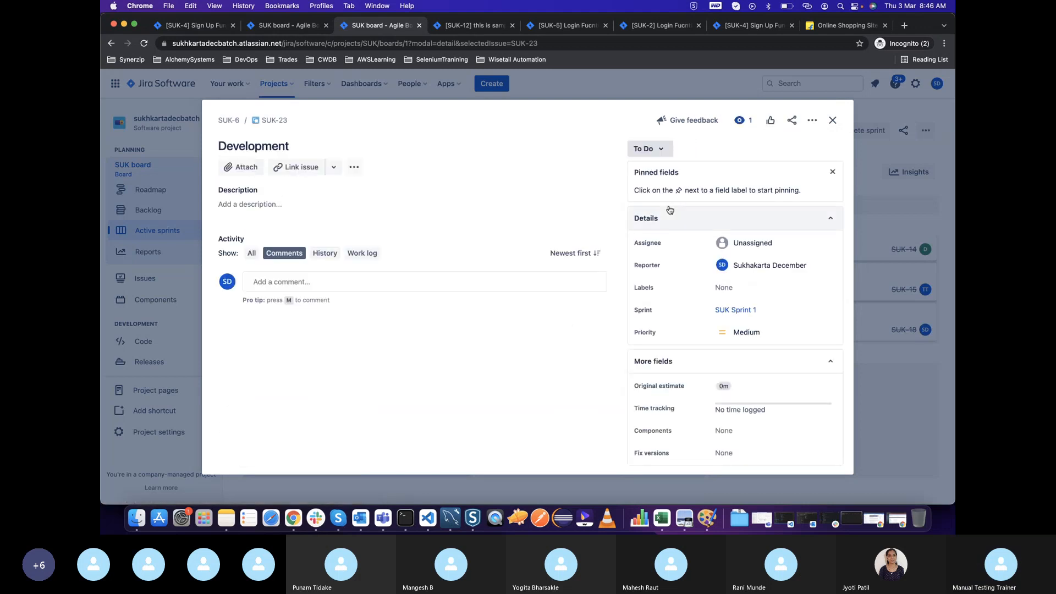
pyautogui.click(657, 149)
pyautogui.click(660, 177)
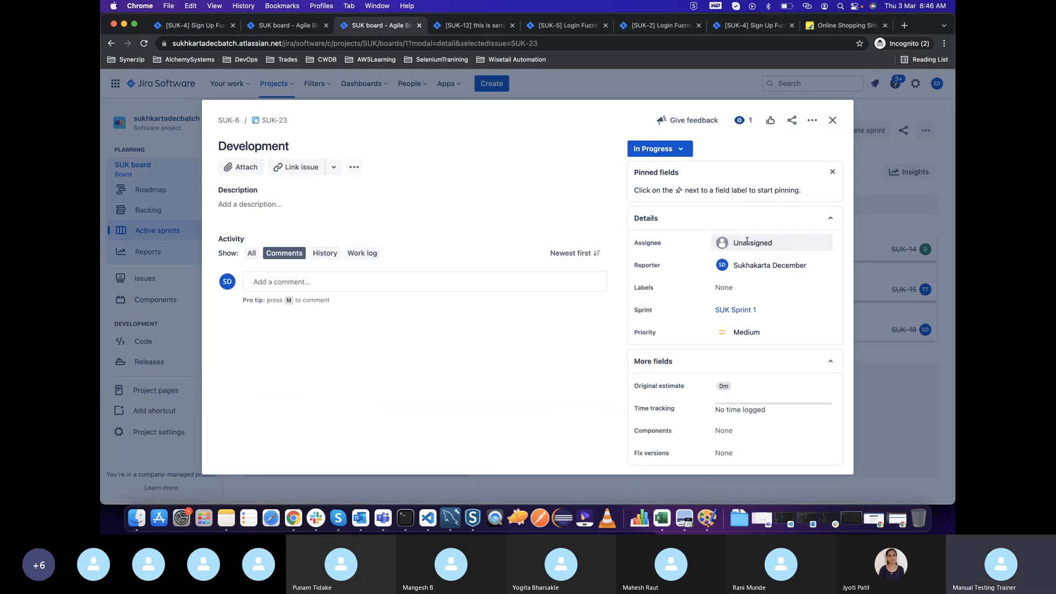
pyautogui.click(753, 242)
pyautogui.click(740, 313)
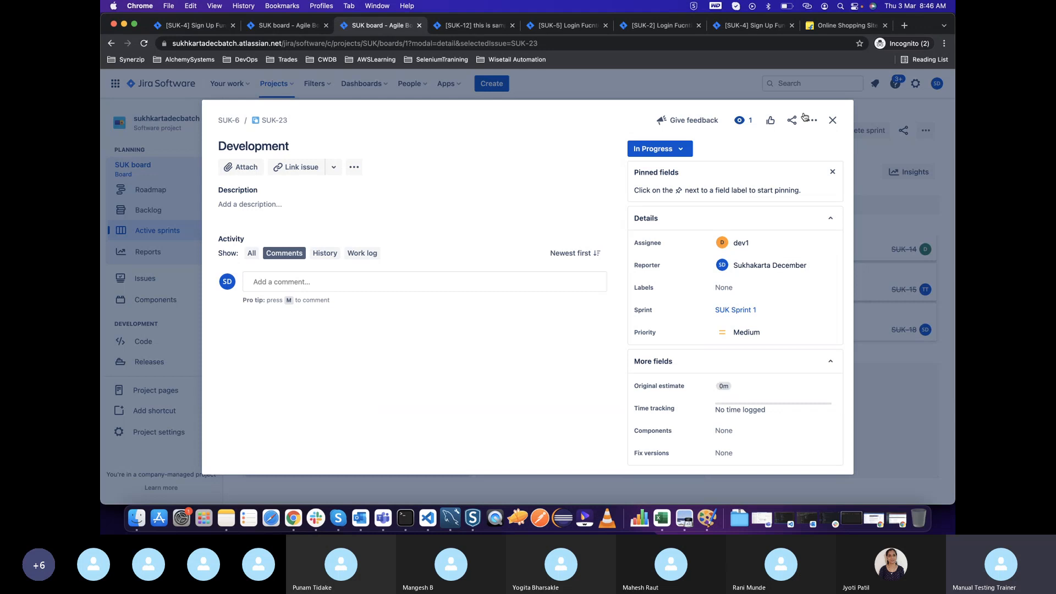
pyautogui.click(832, 120)
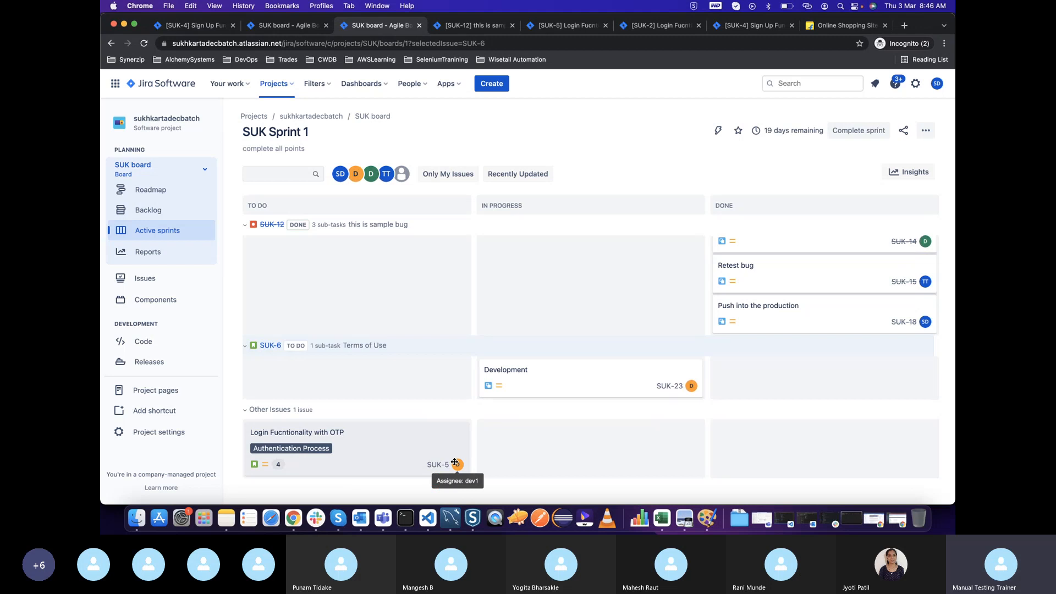
# Create a subtask named "Write test cases" in the "Terms of Use" story and open its details
pyautogui.click(270, 345)
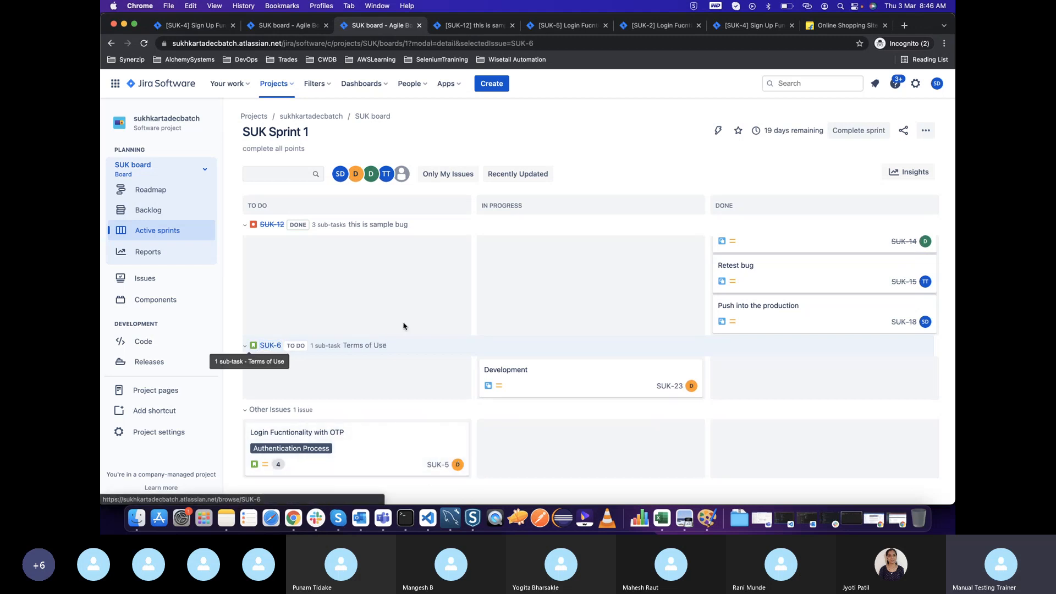
pyautogui.click(295, 167)
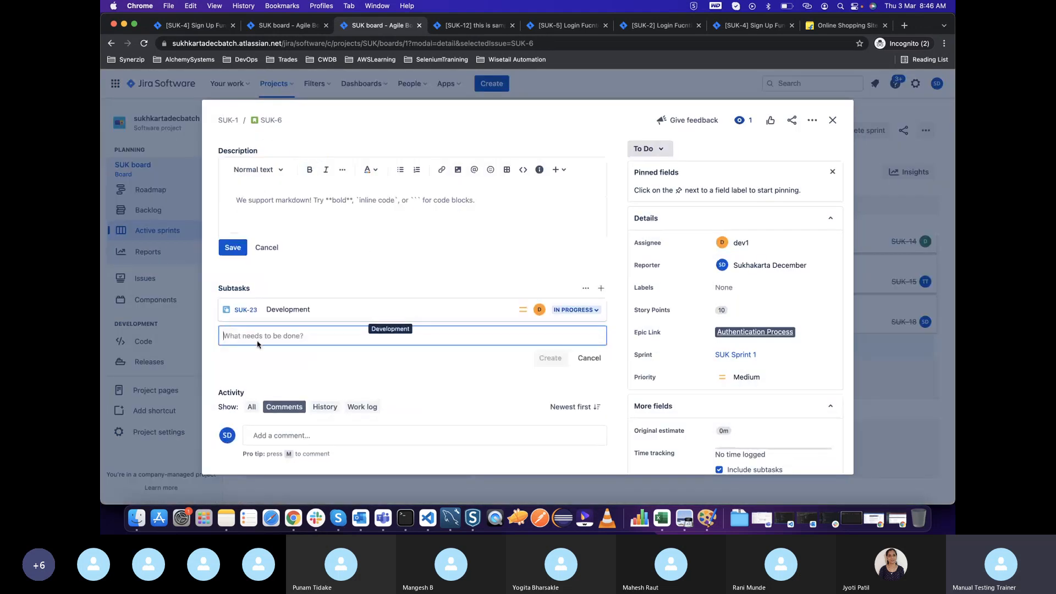
pyautogui.write('Write t')
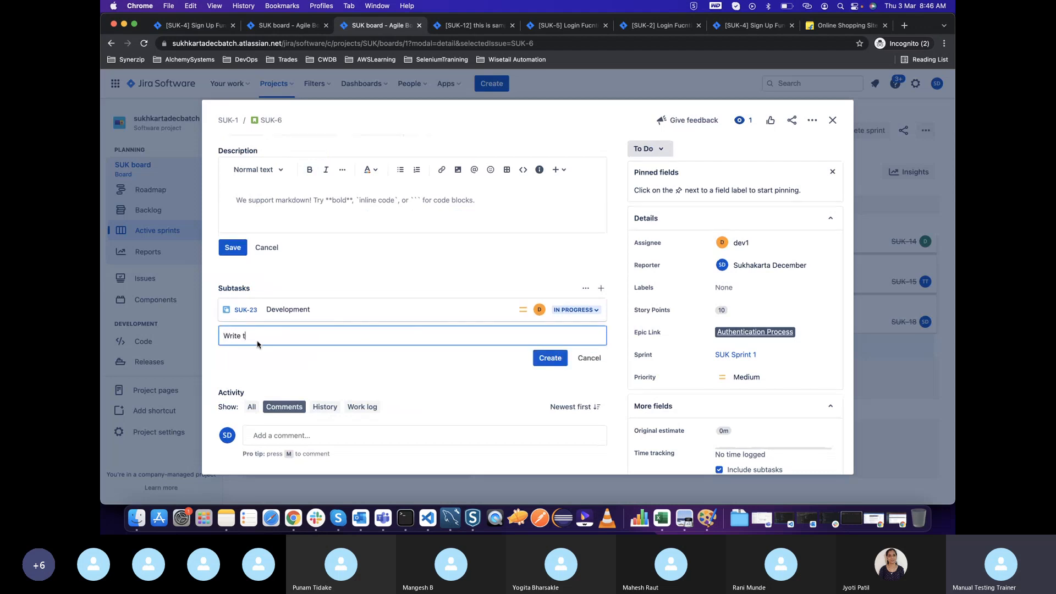
pyautogui.write('est cases')
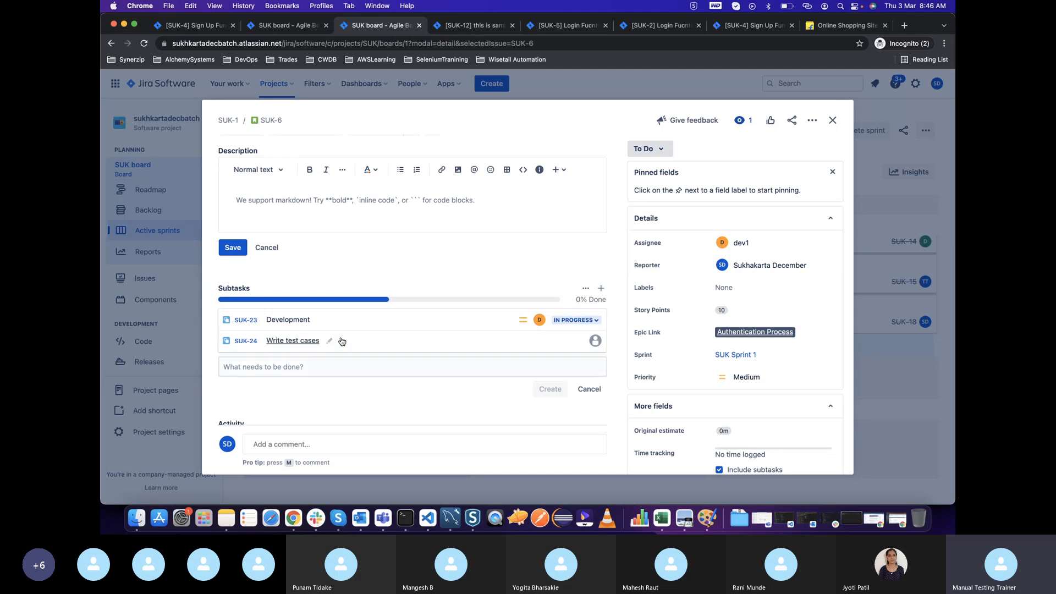
pyautogui.click(448, 348)
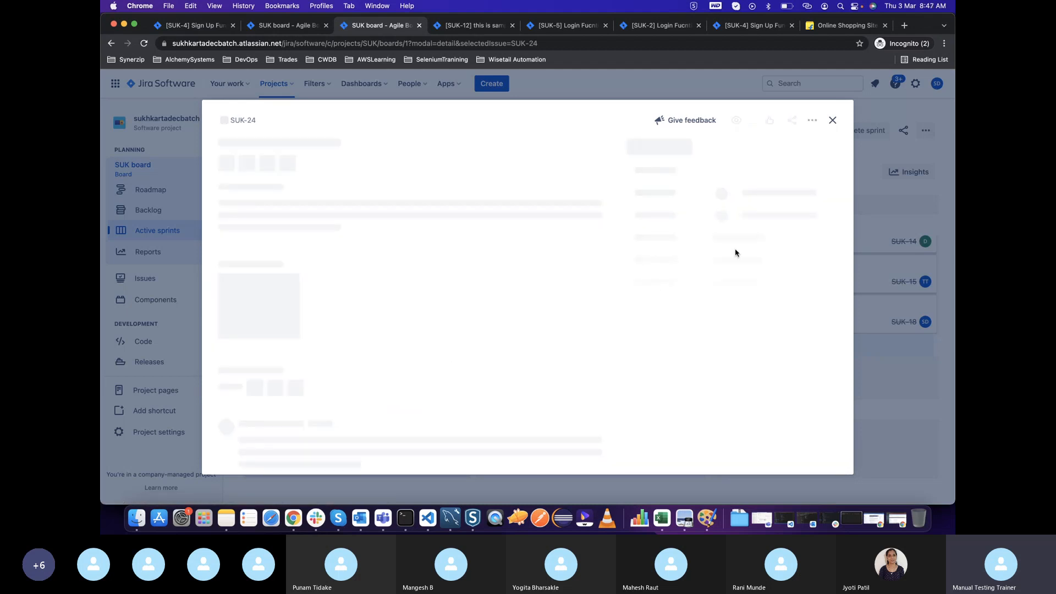
# Assign the "Write test cases" subtask of "Terms of Use" to tester tester and move its card to In Progress
pyautogui.click(752, 246)
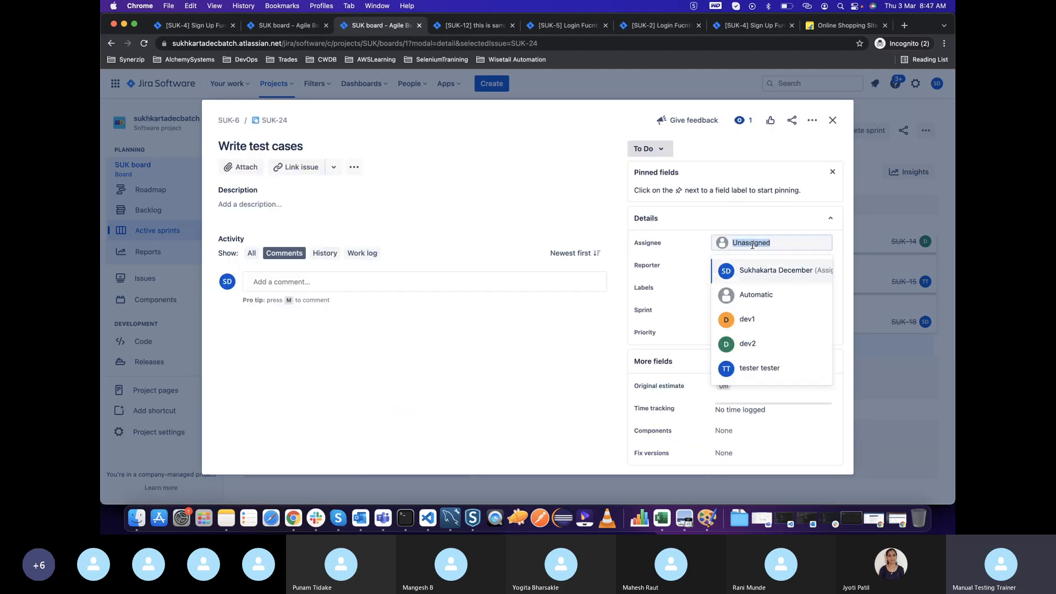
pyautogui.click(747, 366)
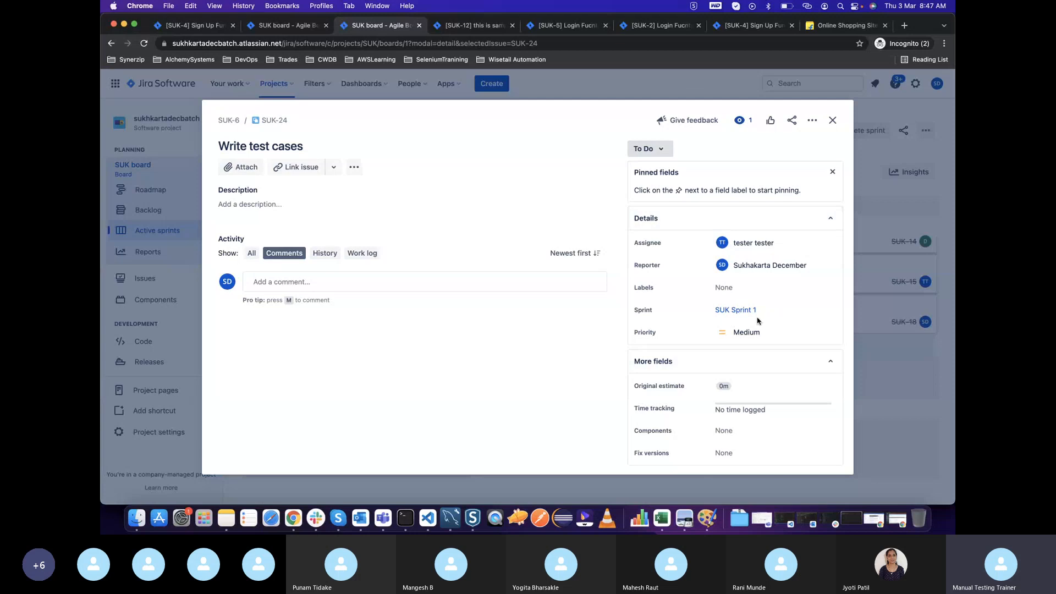
pyautogui.click(832, 120)
pyautogui.moveTo(284, 428); pyautogui.dragTo(481, 422)
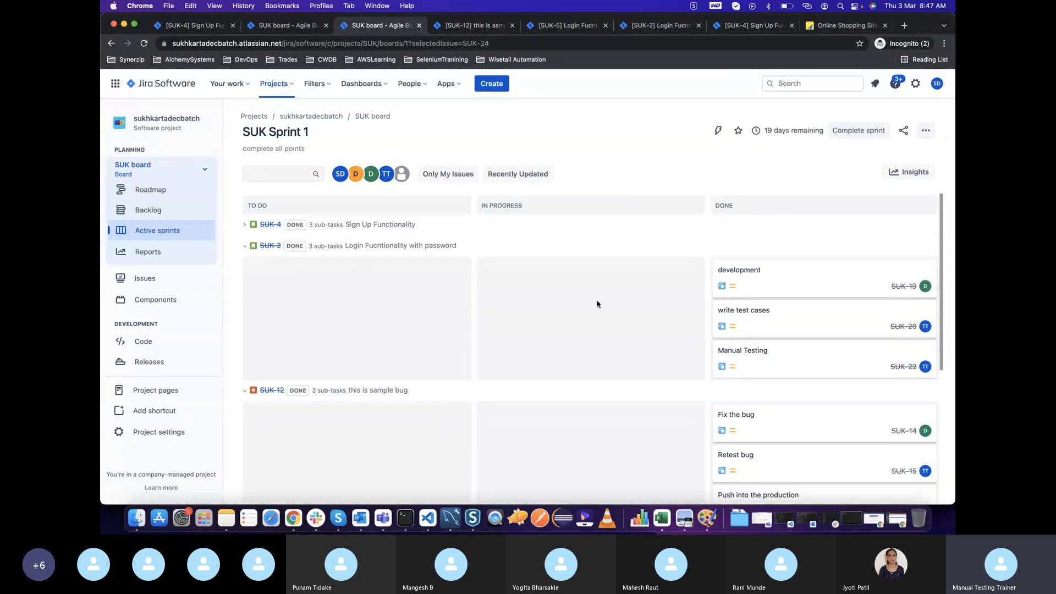
# Check the subtasks and details of the "Terms of Use" story and close it
pyautogui.scroll(-3, 599, 306)
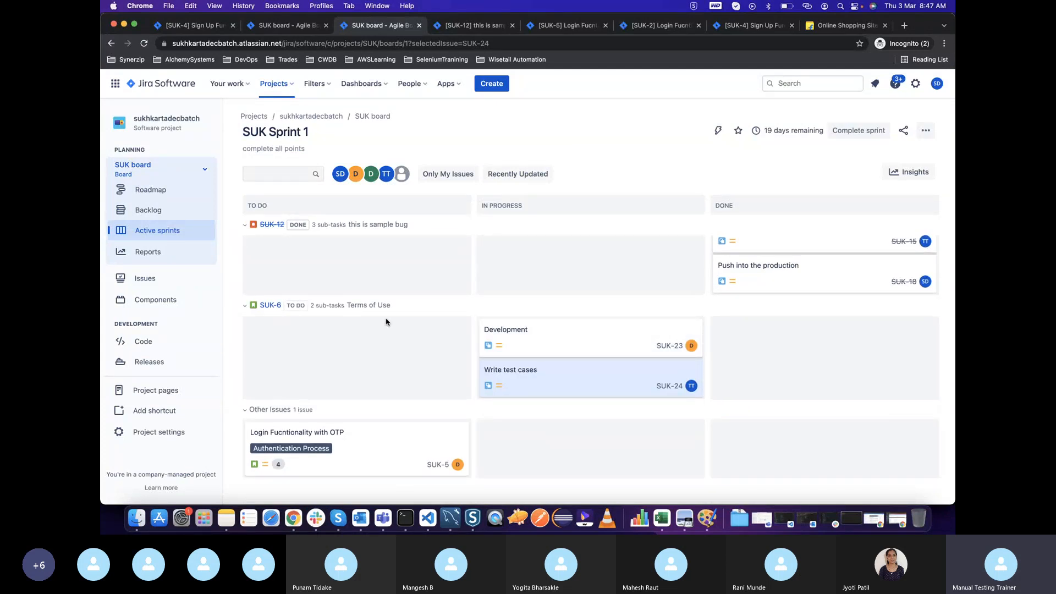
pyautogui.moveTo(400, 308); pyautogui.dragTo(347, 306)
pyautogui.click(270, 306)
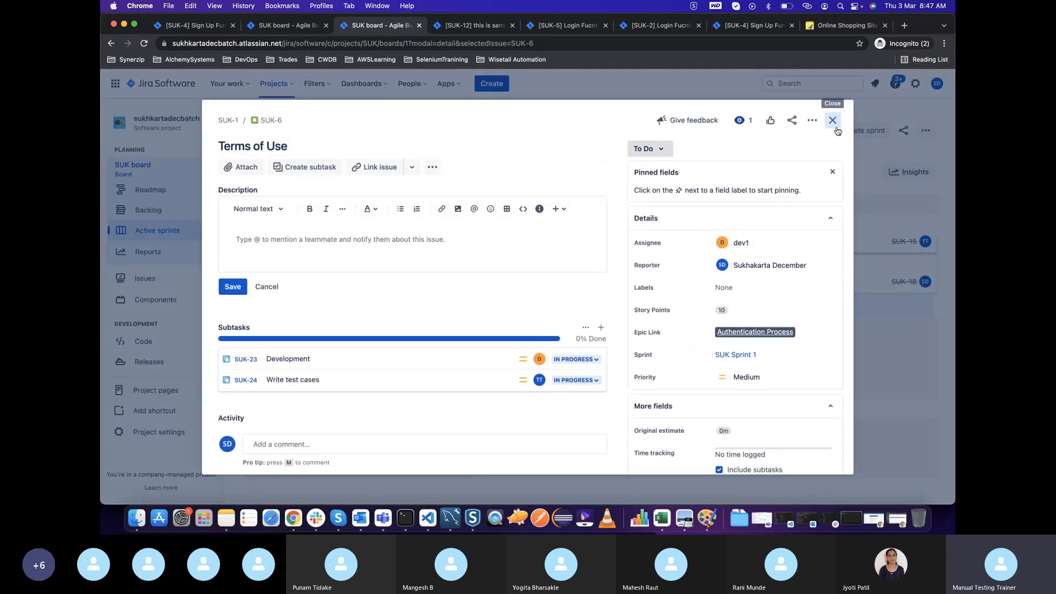
pyautogui.click(833, 120)
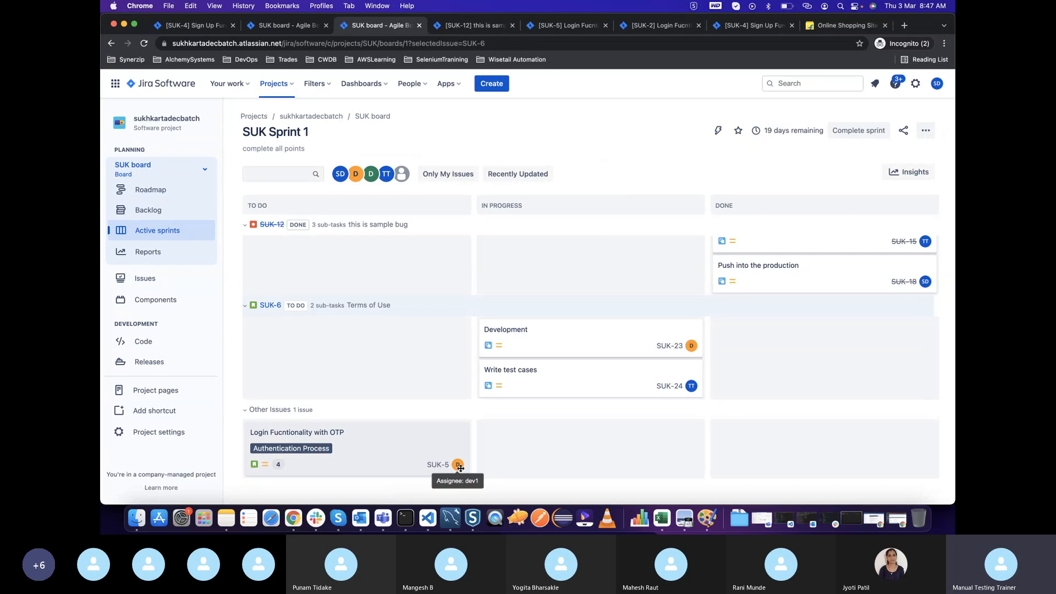
# Reassign the "Login Fucntionality with OTP" story to dev2 and close it
pyautogui.scroll(5, 656, 259)
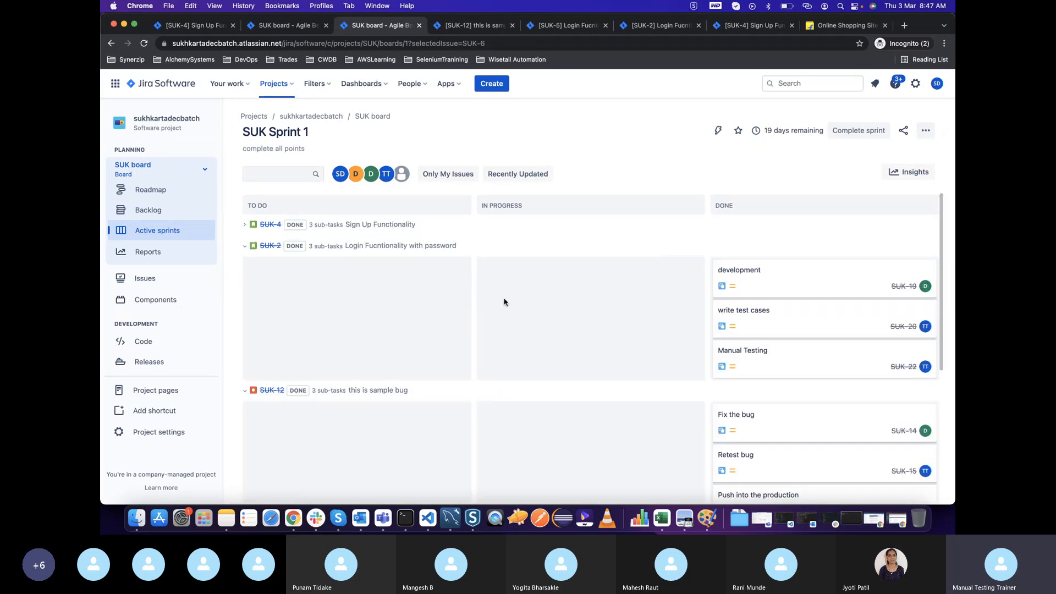
pyautogui.scroll(-5, 503, 301)
pyautogui.click(367, 459)
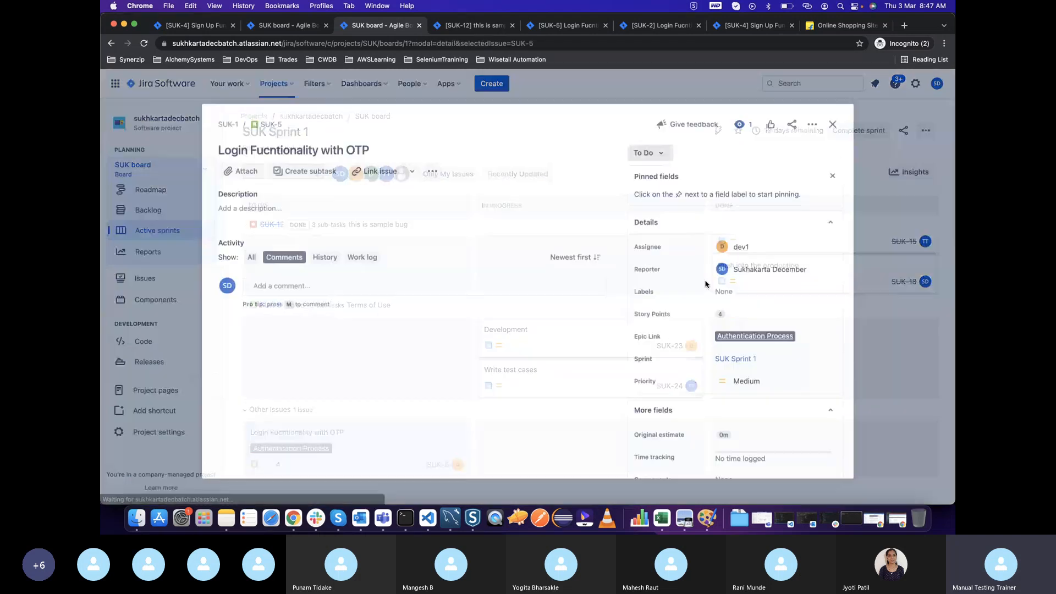
pyautogui.click(749, 240)
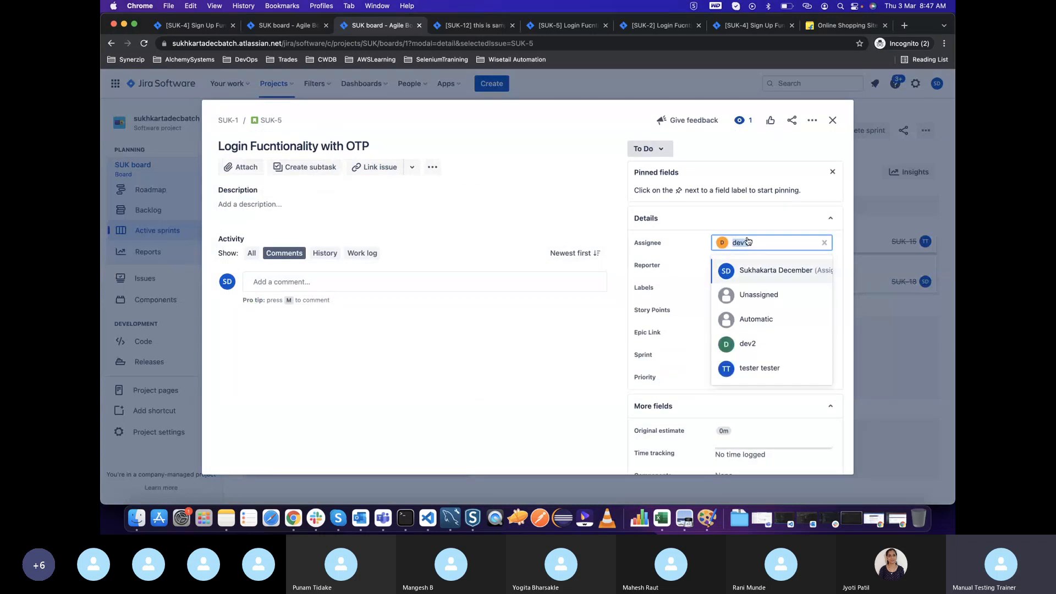
pyautogui.write('dev2')
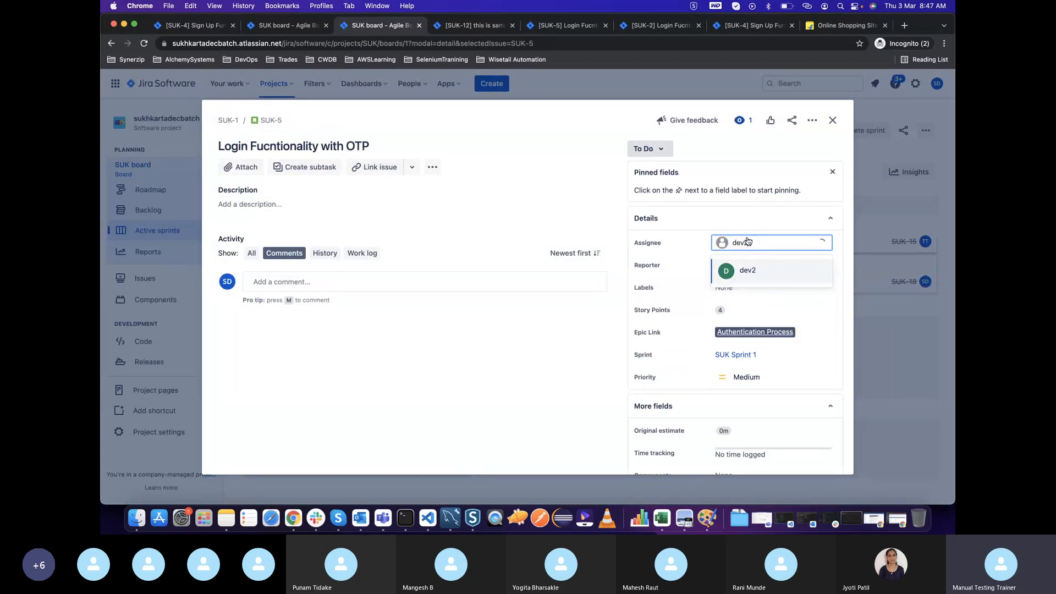
pyautogui.click(746, 274)
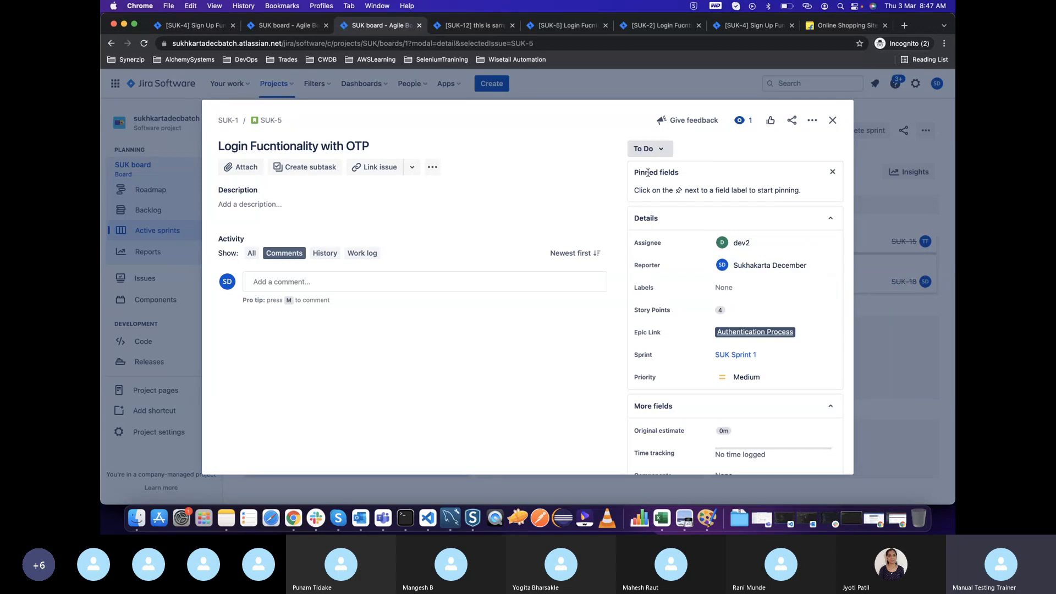
pyautogui.click(832, 119)
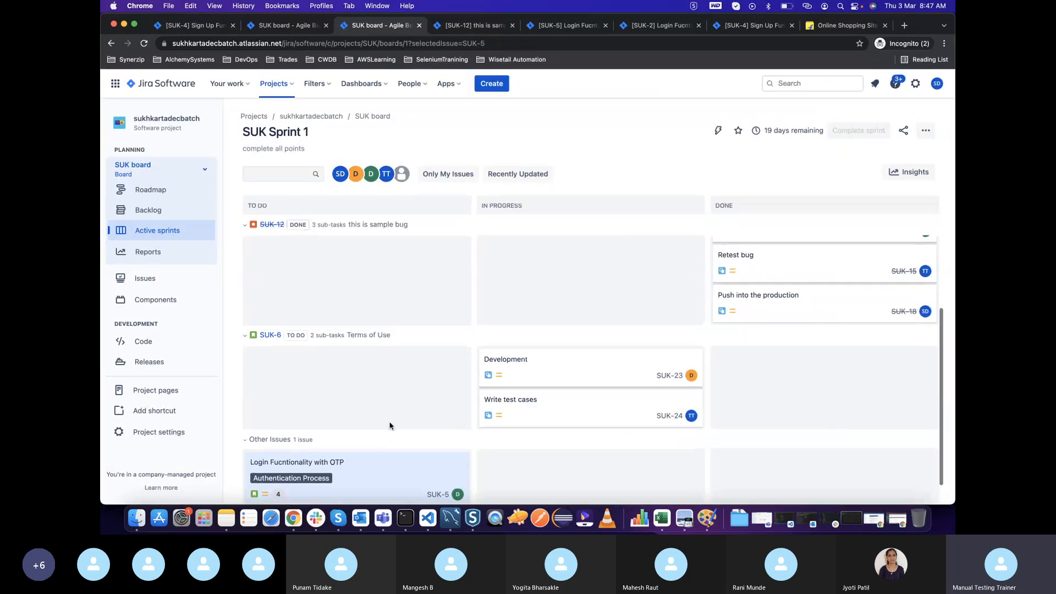
# Create two subtasks named "development" and "write test cases" in the "Login Fucntionality with OTP" story
pyautogui.scroll(-1, 366, 437)
pyautogui.click(369, 429)
pyautogui.click(301, 167)
pyautogui.write('development')
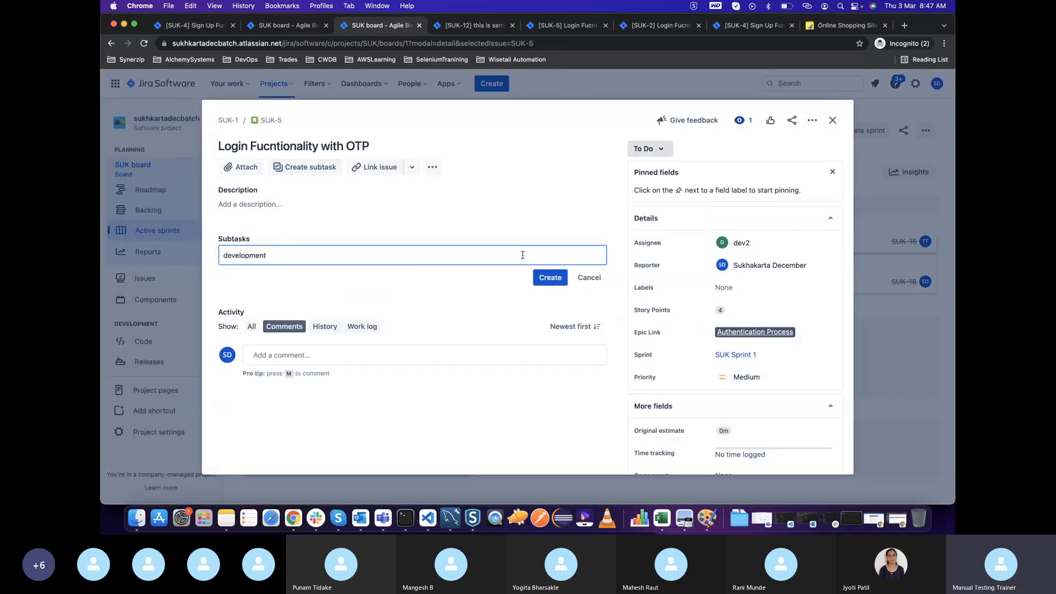
pyautogui.click(553, 276)
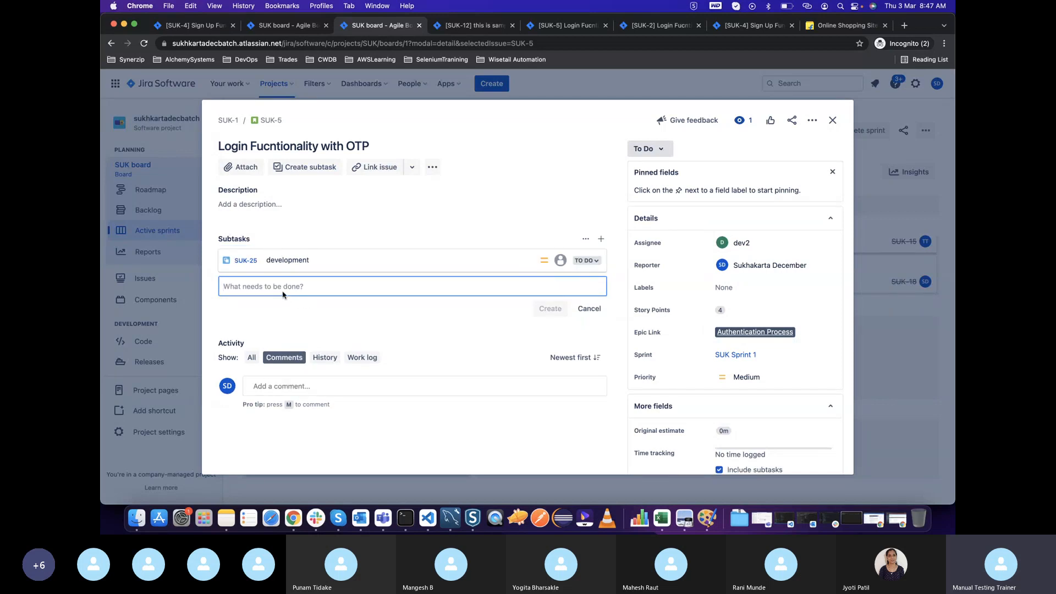
pyautogui.write('ma')
pyautogui.press('BackSpace')
pyautogui.write('write test cases')
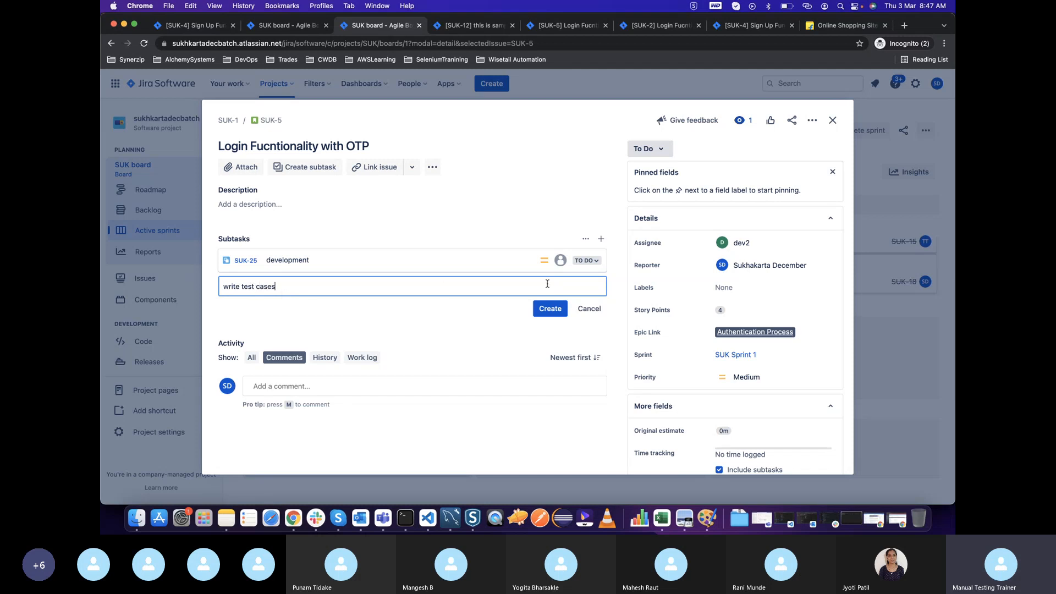
pyautogui.click(550, 309)
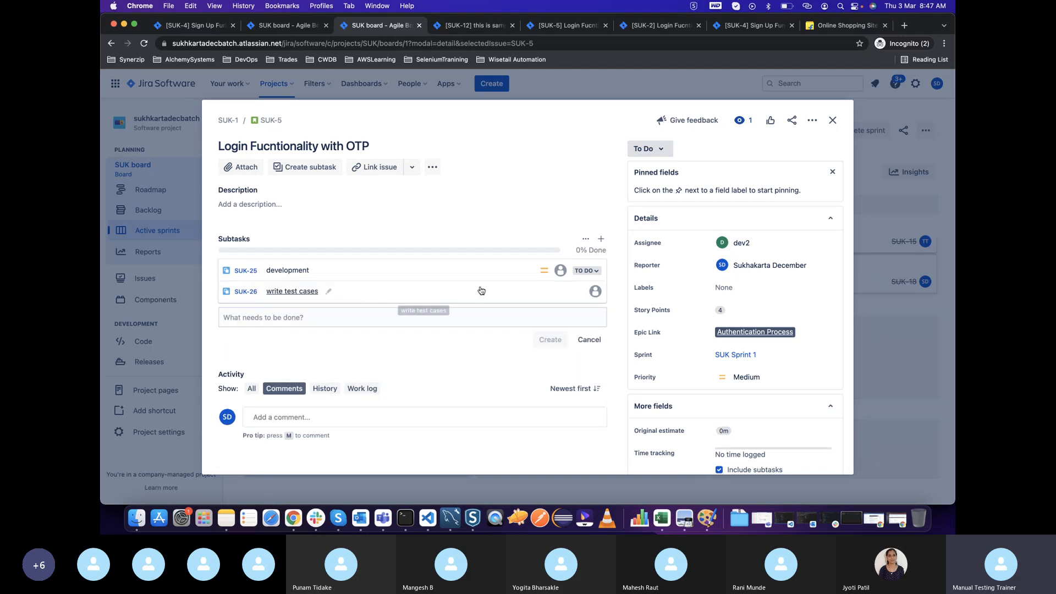
# Assign the "development" subtask of "Login Fucntionality with OTP" to dev2 and close it
pyautogui.click(413, 277)
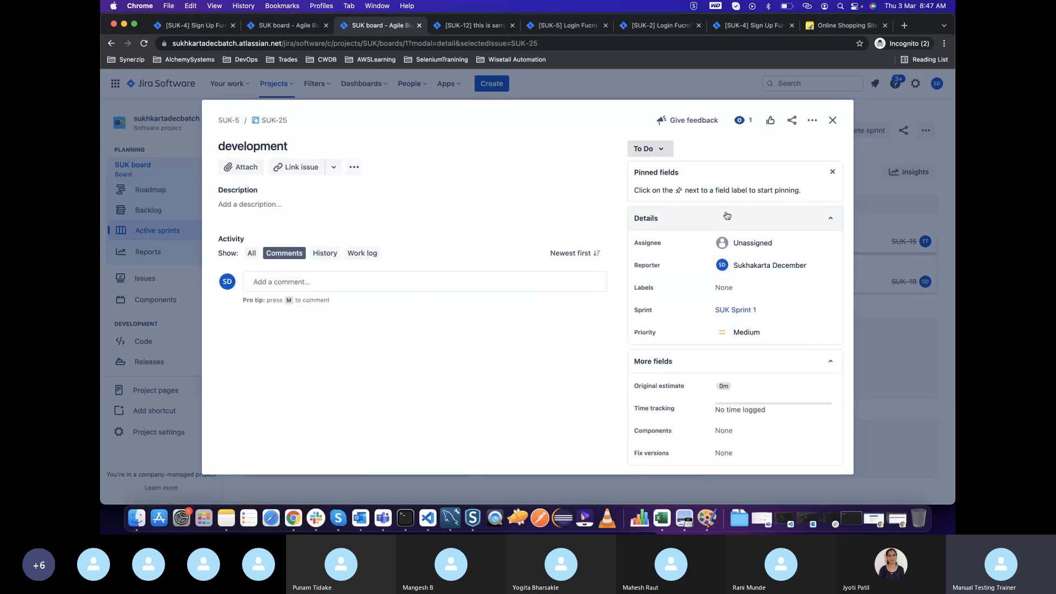
pyautogui.click(761, 251)
pyautogui.write('dev2')
pyautogui.click(770, 270)
pyautogui.click(832, 121)
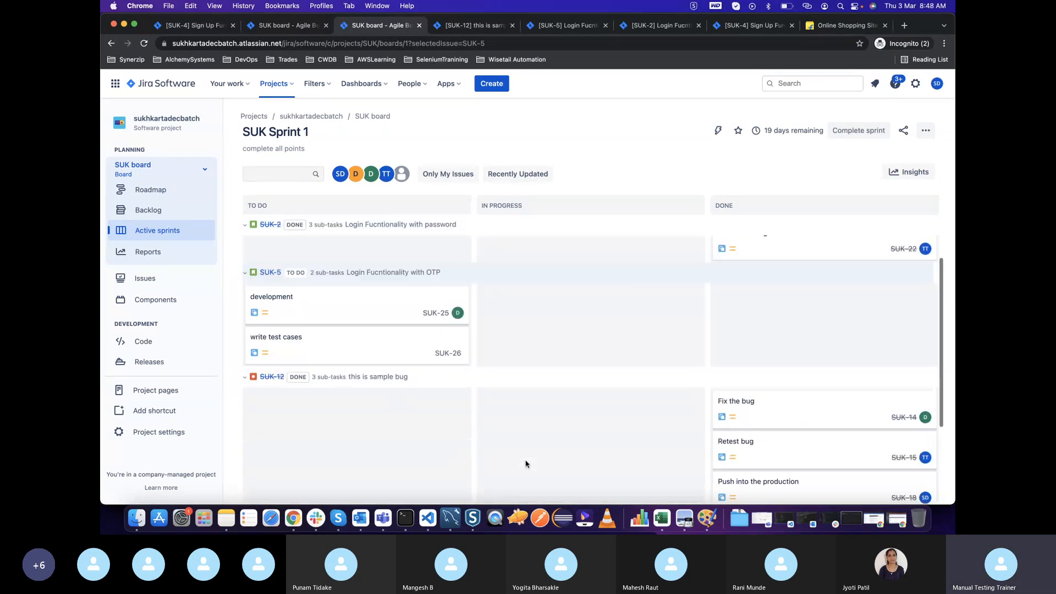
# Collapse the "Login Fucntionality with password" swimlane and move both "Login Fucntionality with OTP" subtask cards to In Progress
pyautogui.scroll(3, 526, 464)
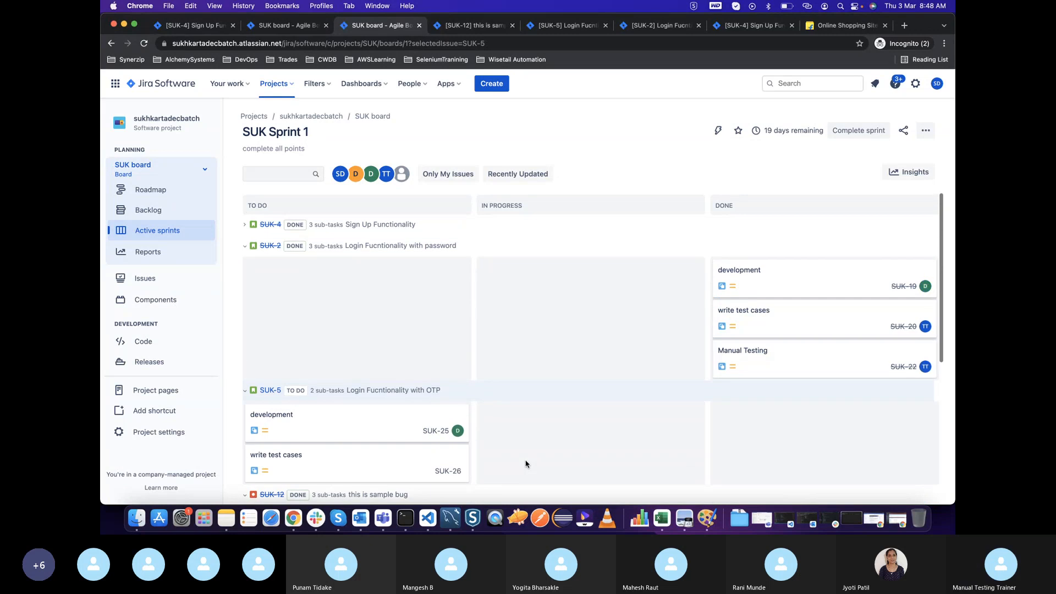
pyautogui.click(245, 248)
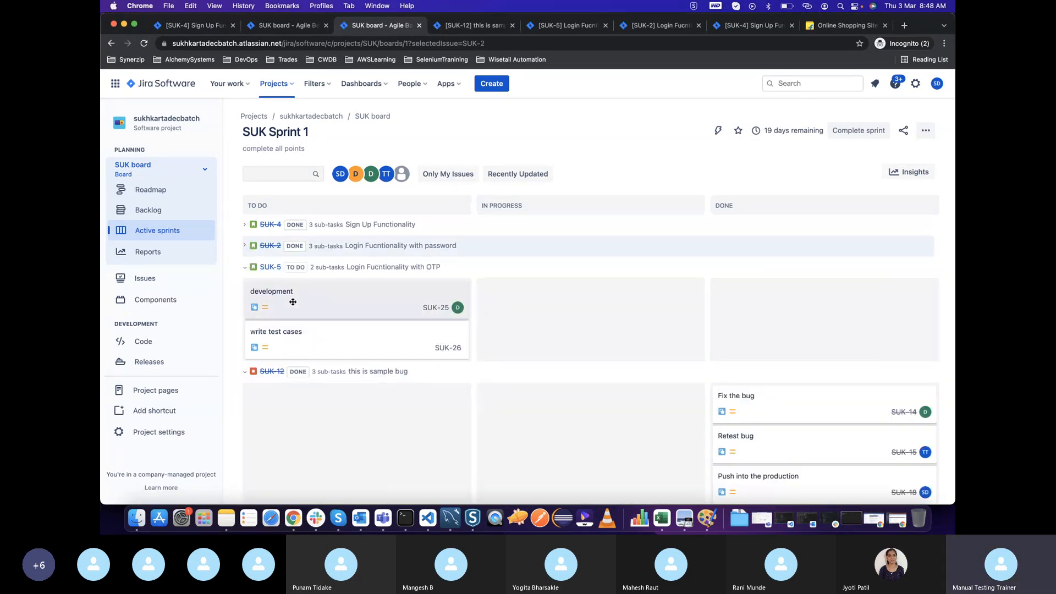
pyautogui.moveTo(293, 302); pyautogui.dragTo(515, 301)
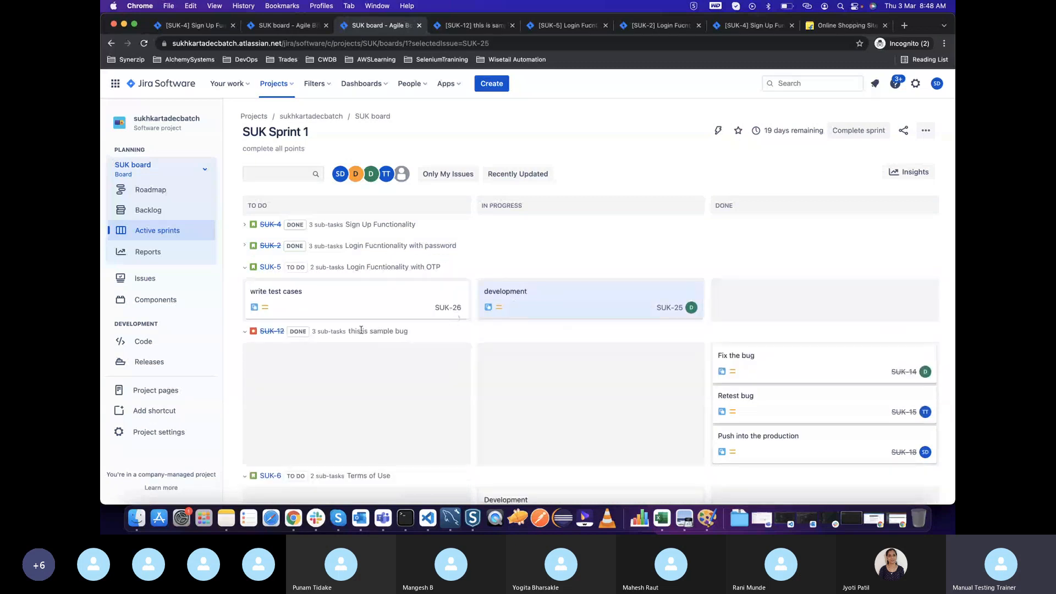
pyautogui.moveTo(337, 313); pyautogui.dragTo(561, 320)
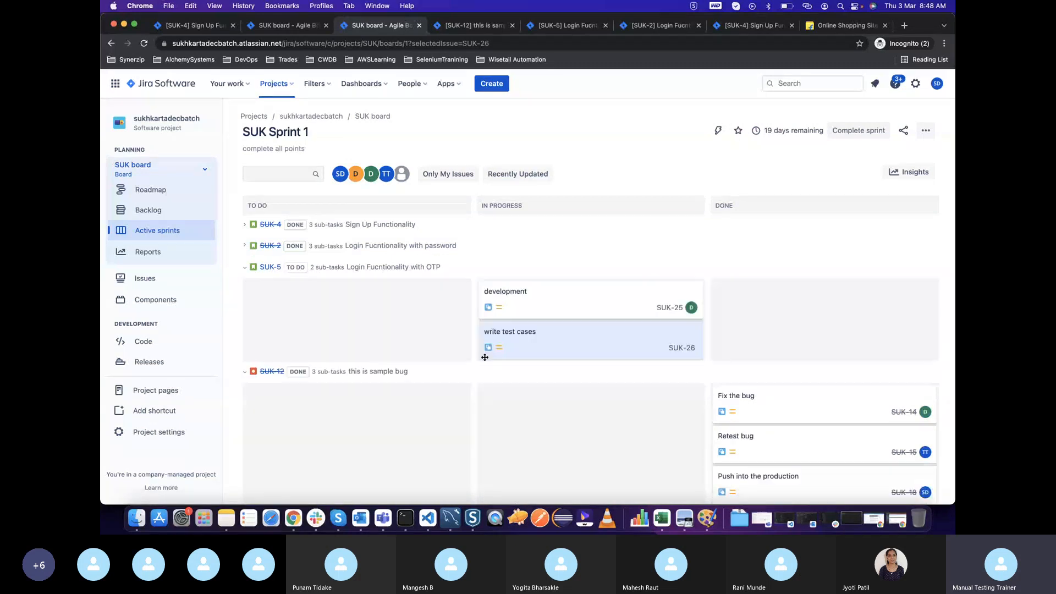
# Assign the "write test cases" subtask of "Login Fucntionality with OTP" to tester tester and close it
pyautogui.click(606, 354)
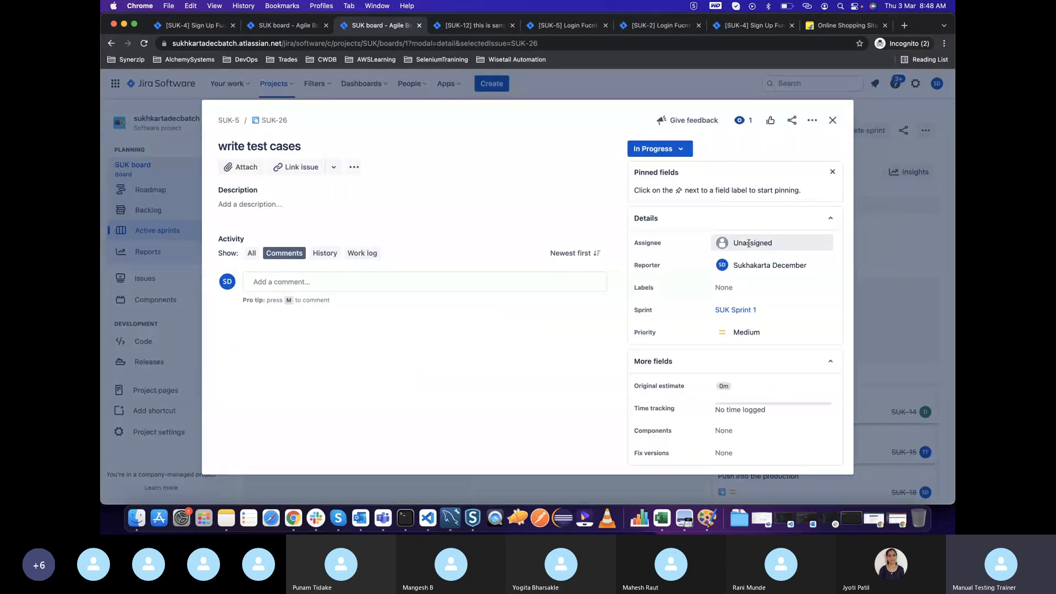
pyautogui.click(749, 243)
pyautogui.click(746, 363)
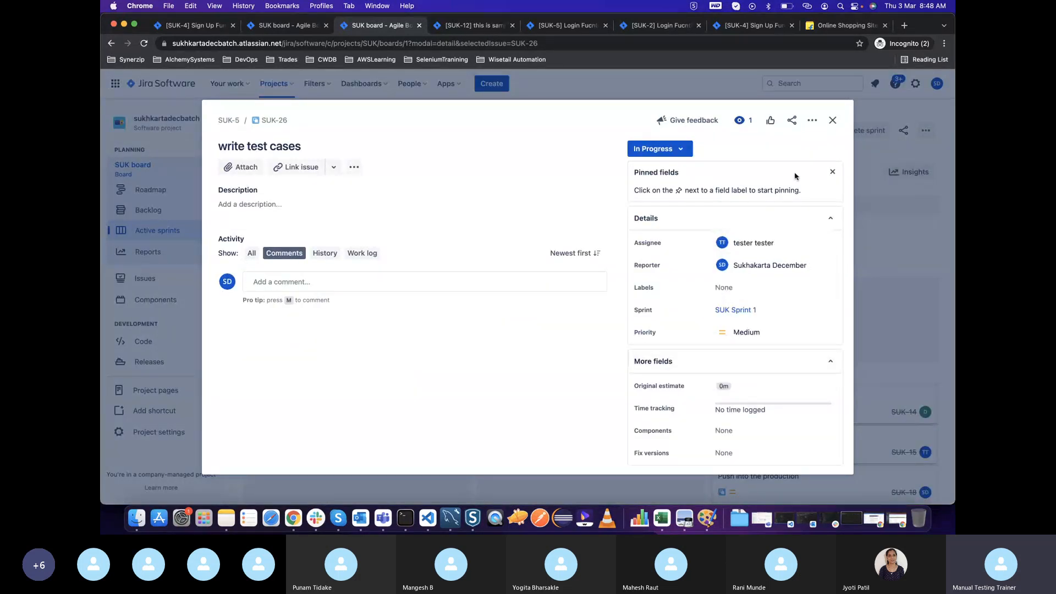
pyautogui.press('Escape')
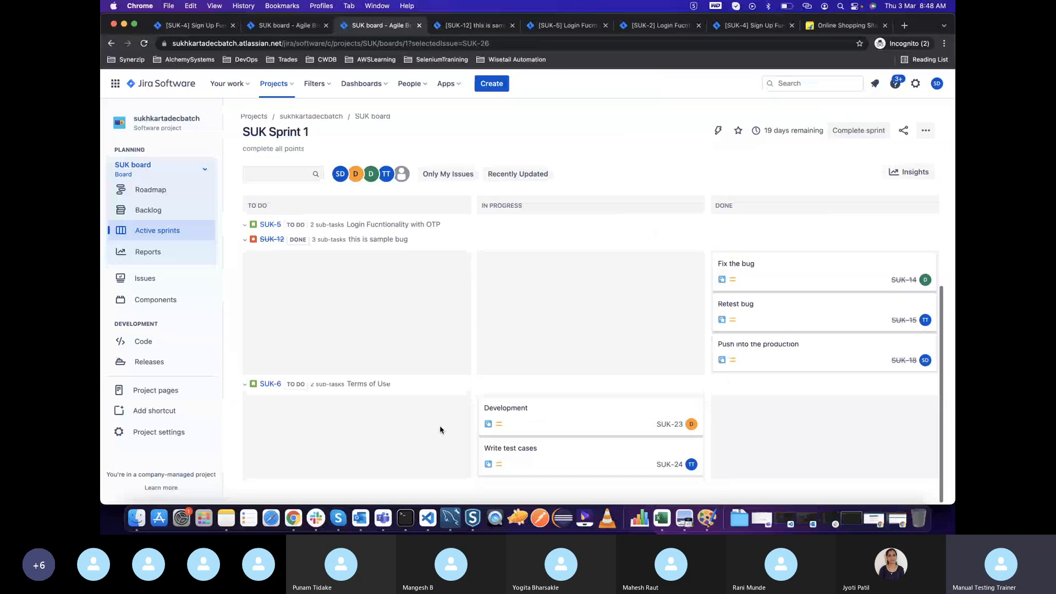
# Collapse the "this is sample bug" and "Login Fucntionality with OTP" swimlanes, and expand all swimlanes on the board
pyautogui.click(244, 372)
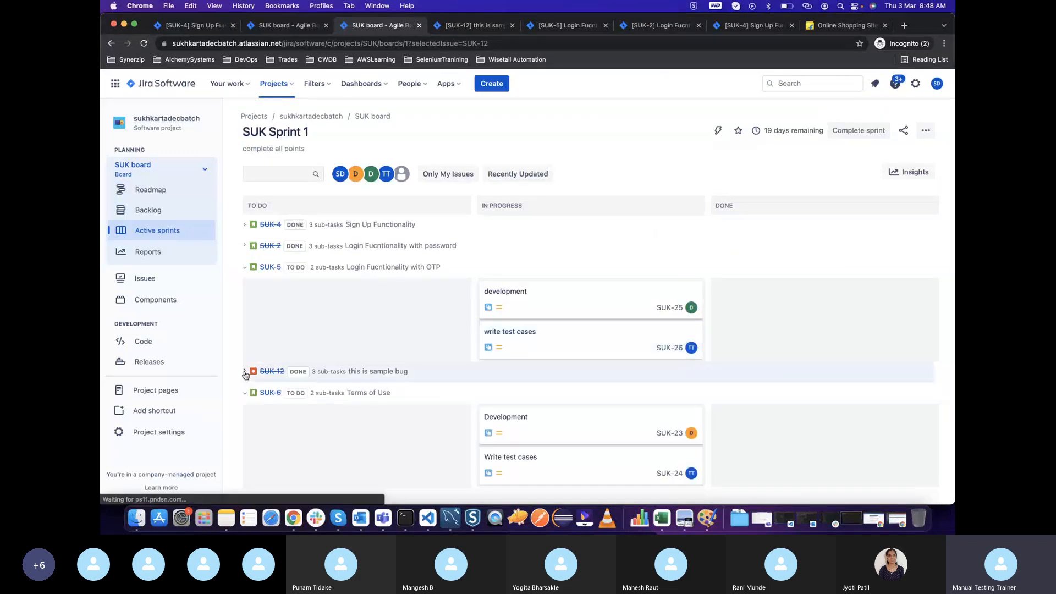
pyautogui.click(246, 270)
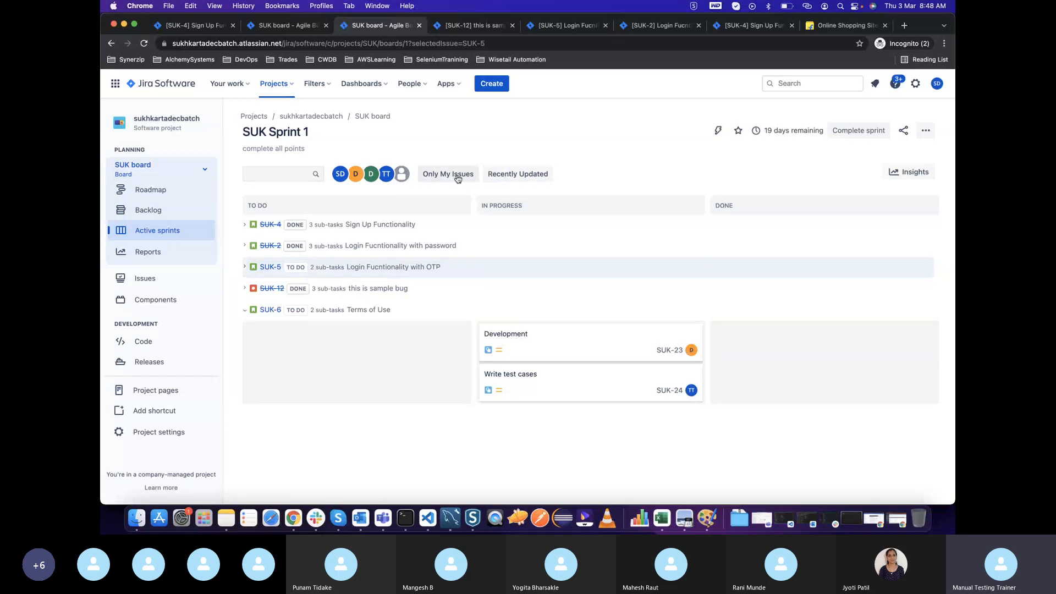
pyautogui.click(926, 131)
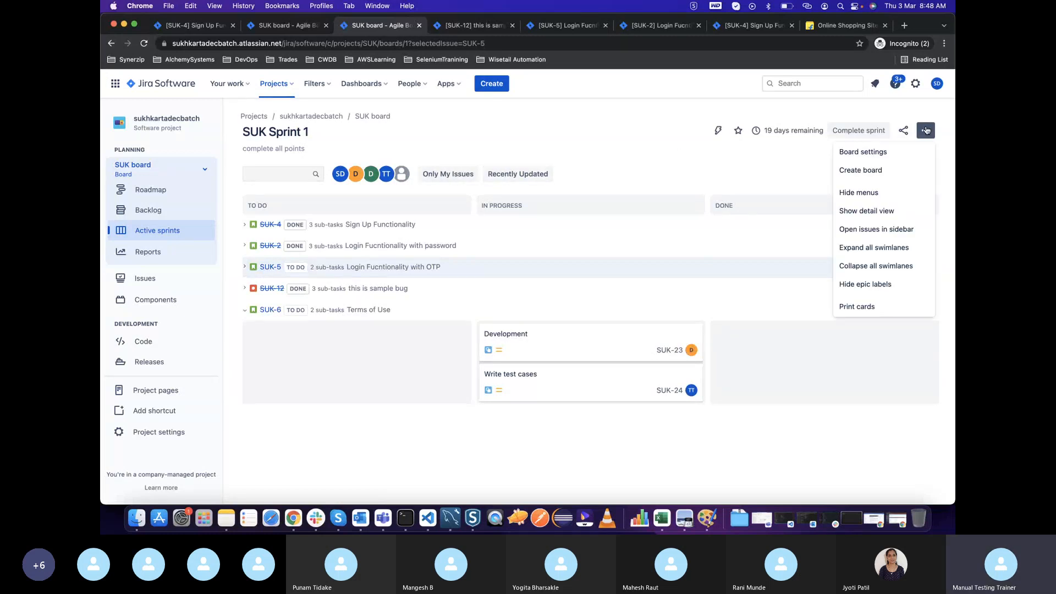
pyautogui.click(861, 249)
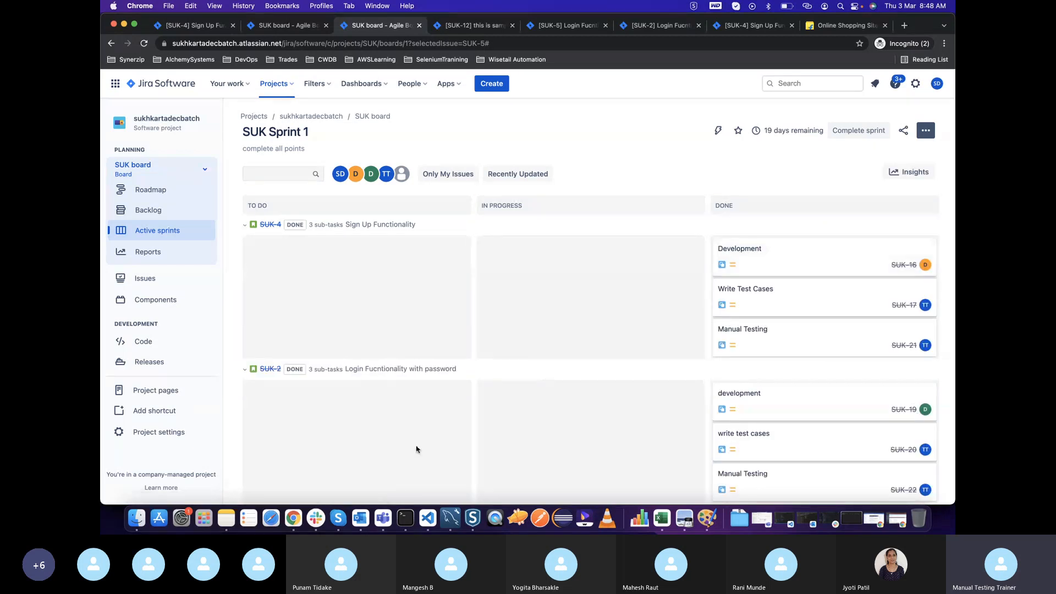
# Collapse the two completed story swimlanes and move the "write test cases" card of "Login Fucntionality with OTP" to Done
pyautogui.click(245, 224)
pyautogui.click(245, 246)
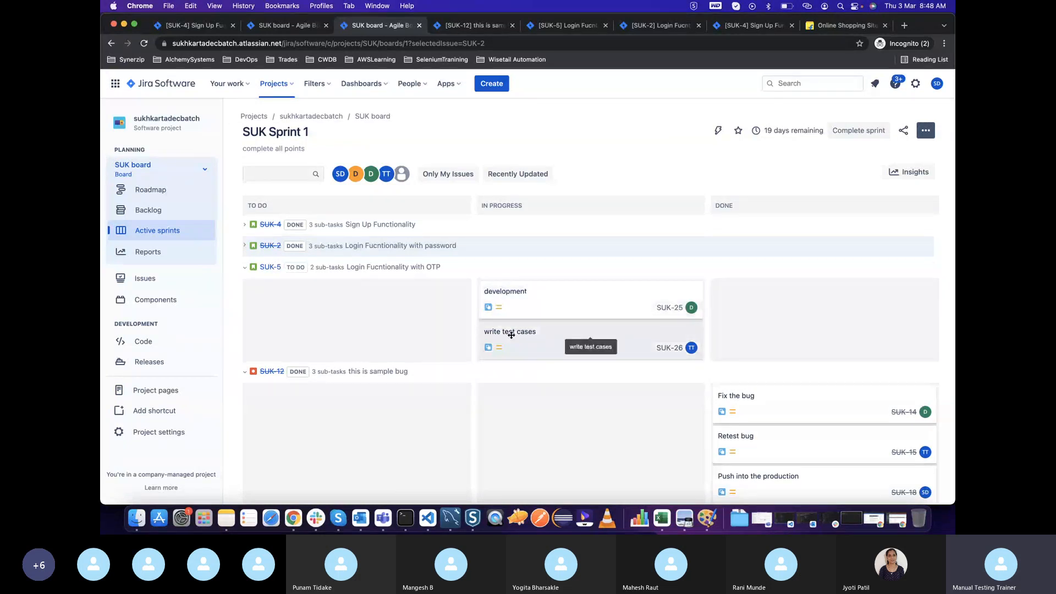
pyautogui.moveTo(517, 335); pyautogui.dragTo(745, 309)
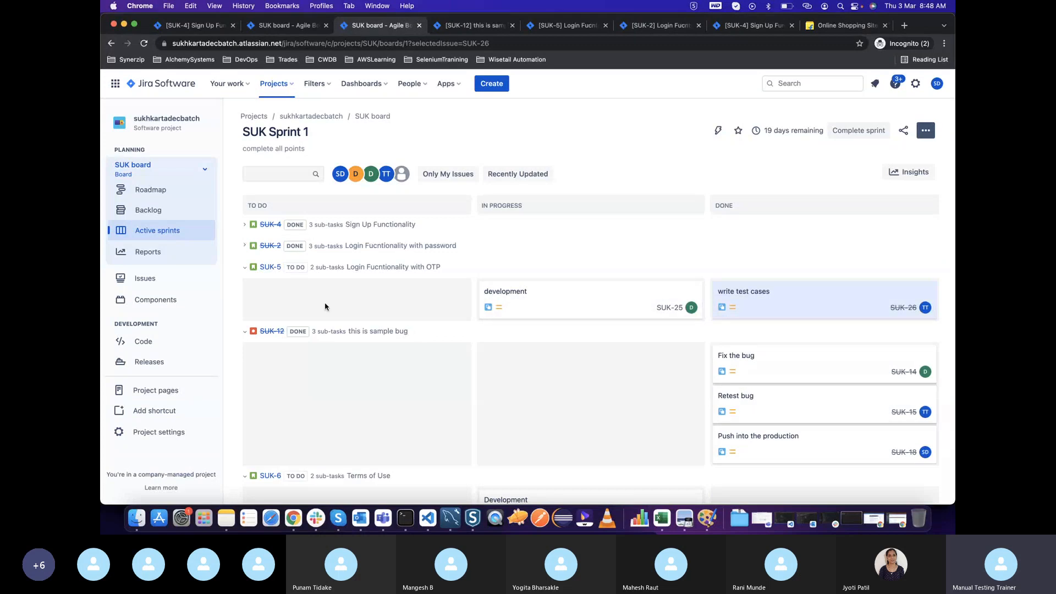
# Create a subtask named "manual testing" in the "Login Fucntionality with OTP" story and open its details
pyautogui.click(270, 267)
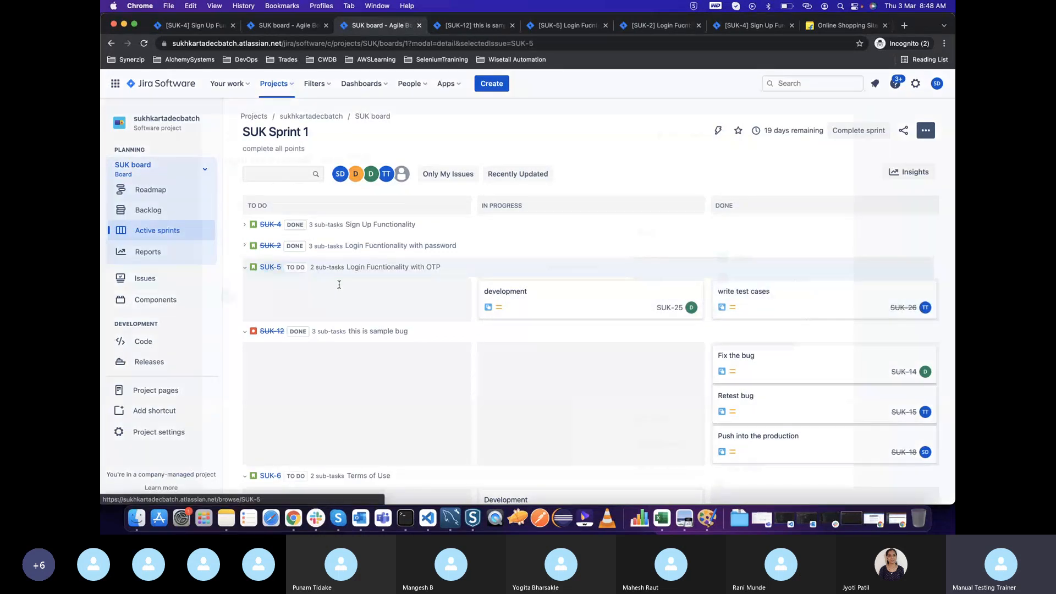
pyautogui.click(322, 167)
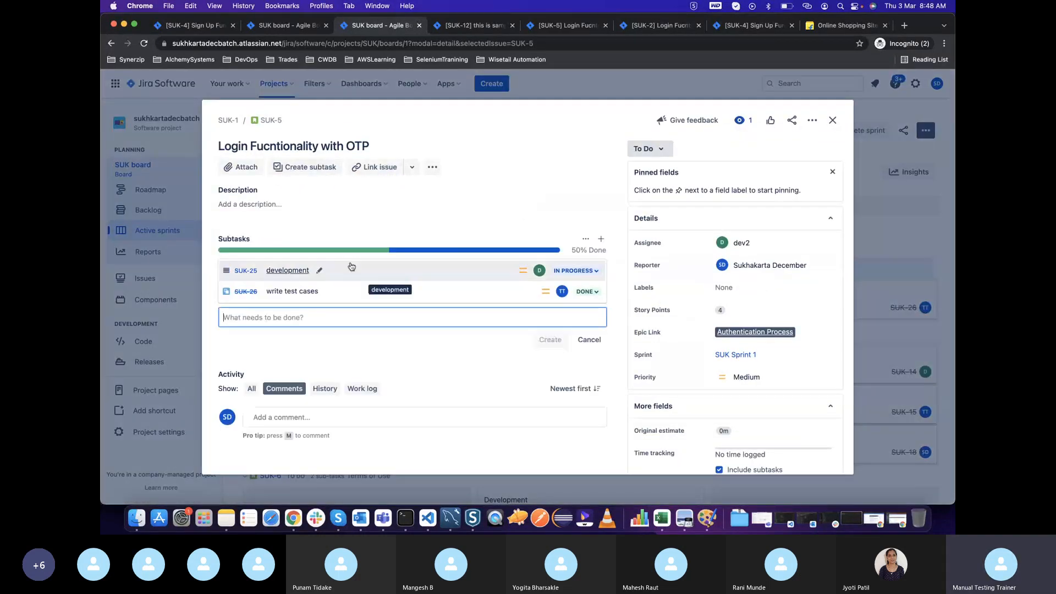
pyautogui.write('manual testing')
pyautogui.press('Return')
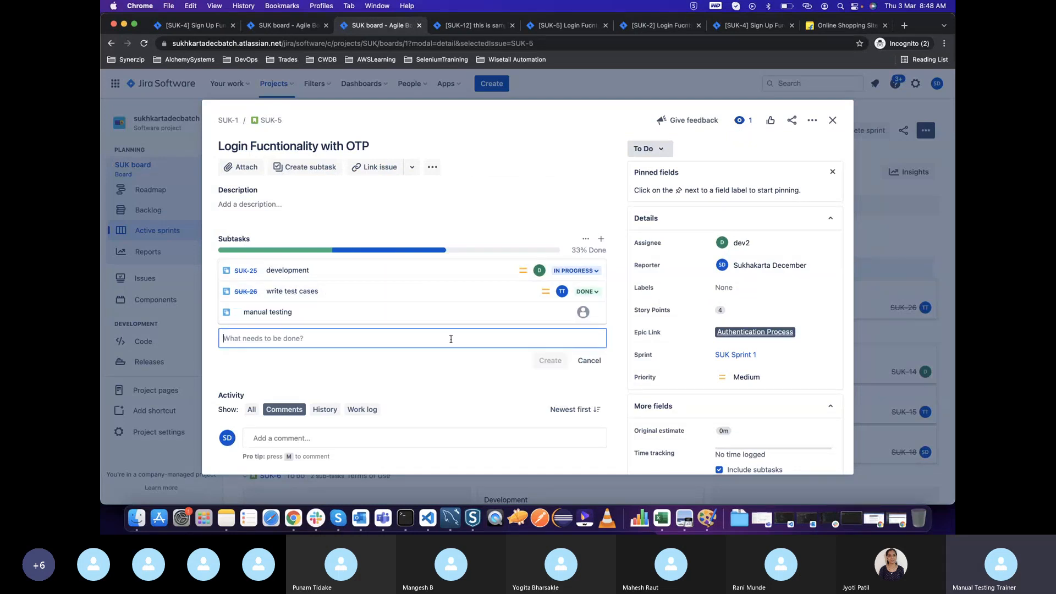
pyautogui.click(378, 317)
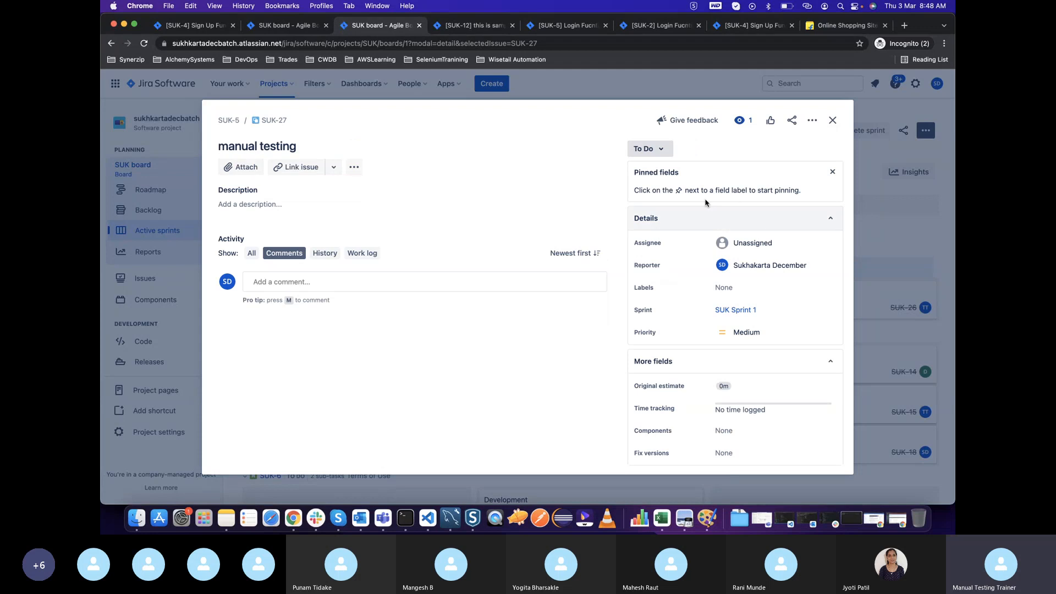
# Assign the "manual testing" subtask to tester tester, set its status to In Progress, and close its details
pyautogui.click(750, 242)
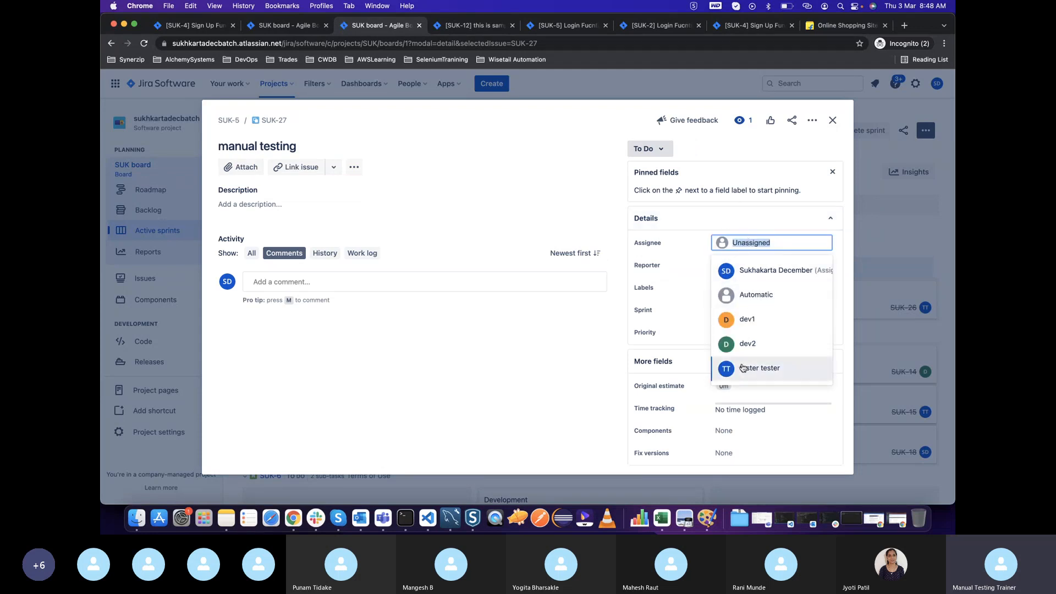
pyautogui.click(744, 367)
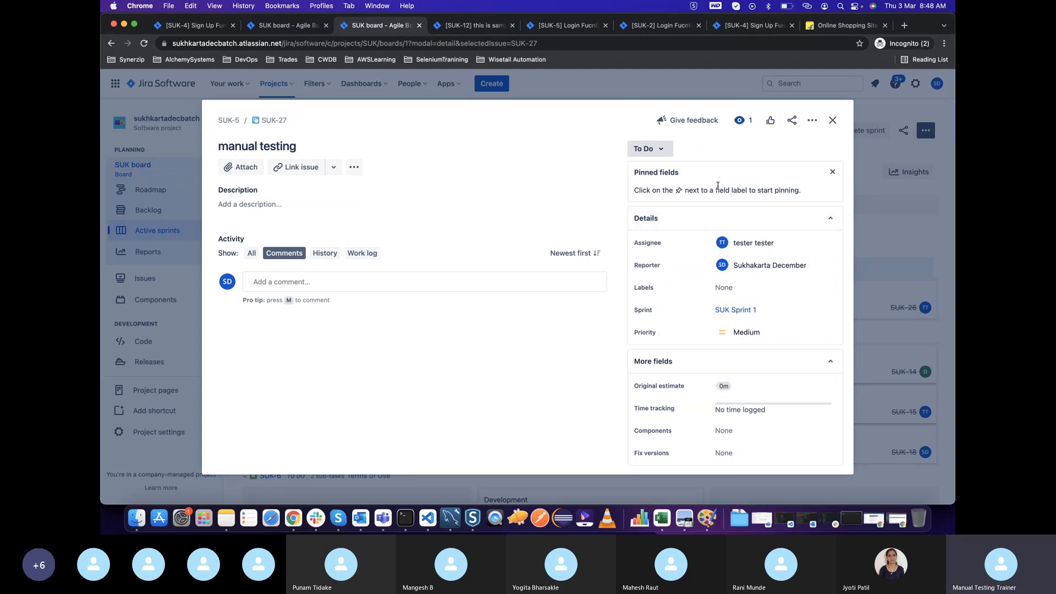
pyautogui.click(650, 150)
pyautogui.click(654, 173)
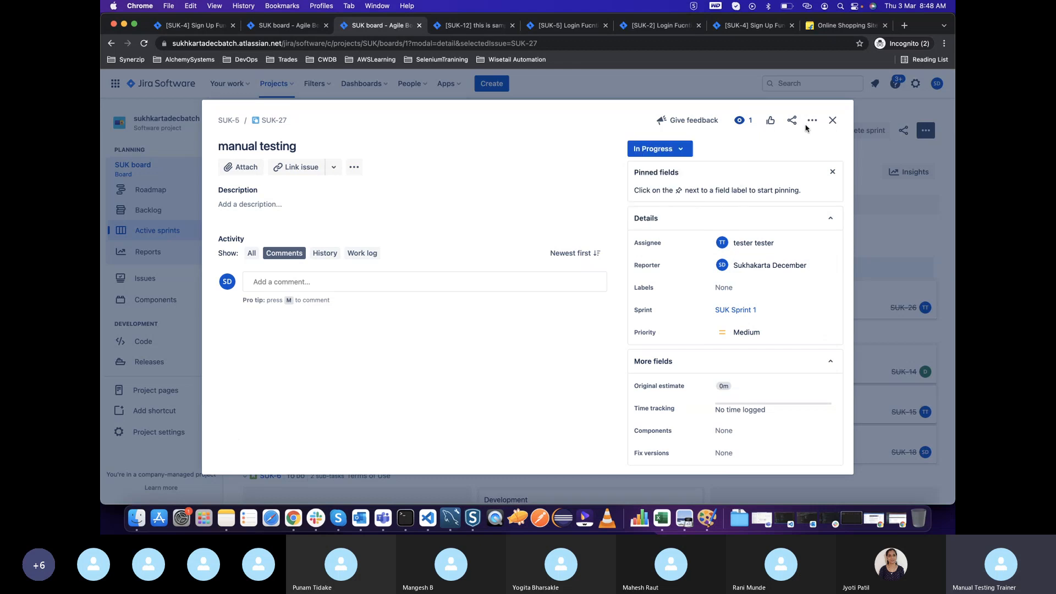
pyautogui.click(834, 119)
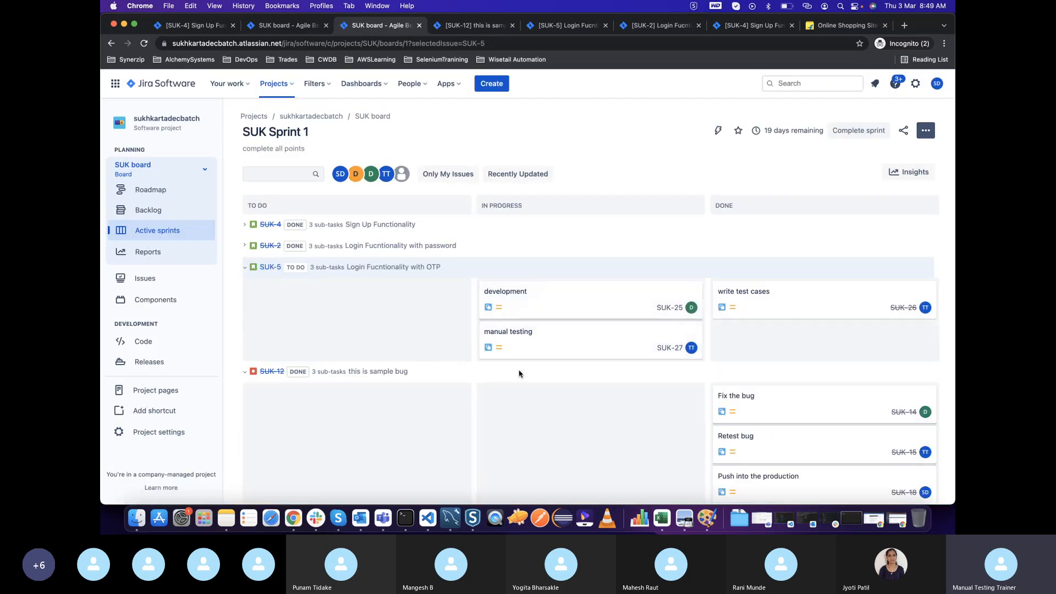
# Collapse the "Login Fucntionality with OTP" and "this is sample bug" swimlanes and move the "Write test cases" card of "Terms of Use" to Done
pyautogui.click(244, 269)
pyautogui.click(245, 288)
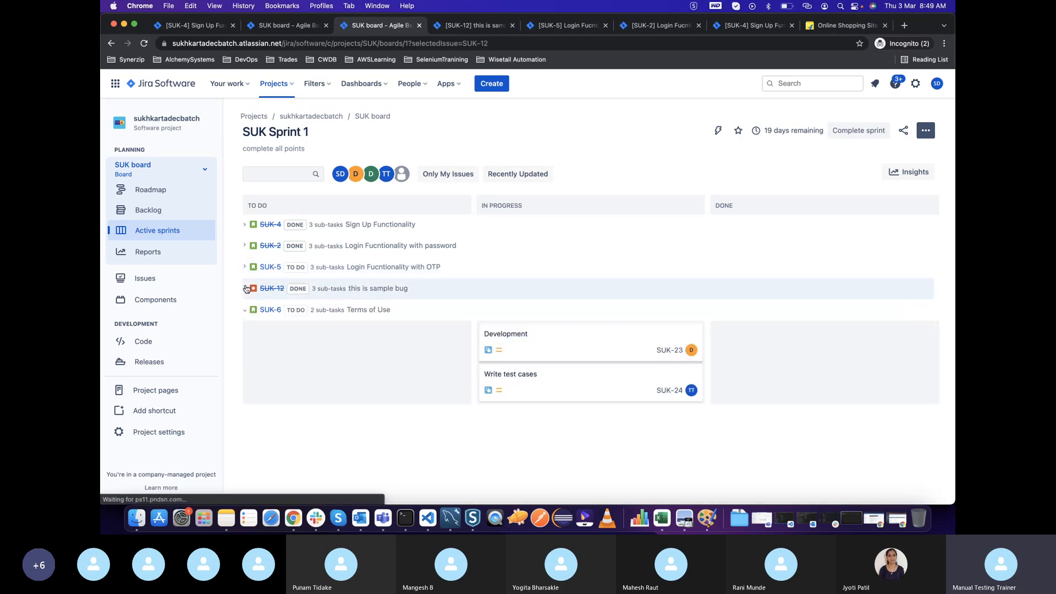
pyautogui.moveTo(512, 385); pyautogui.dragTo(742, 364)
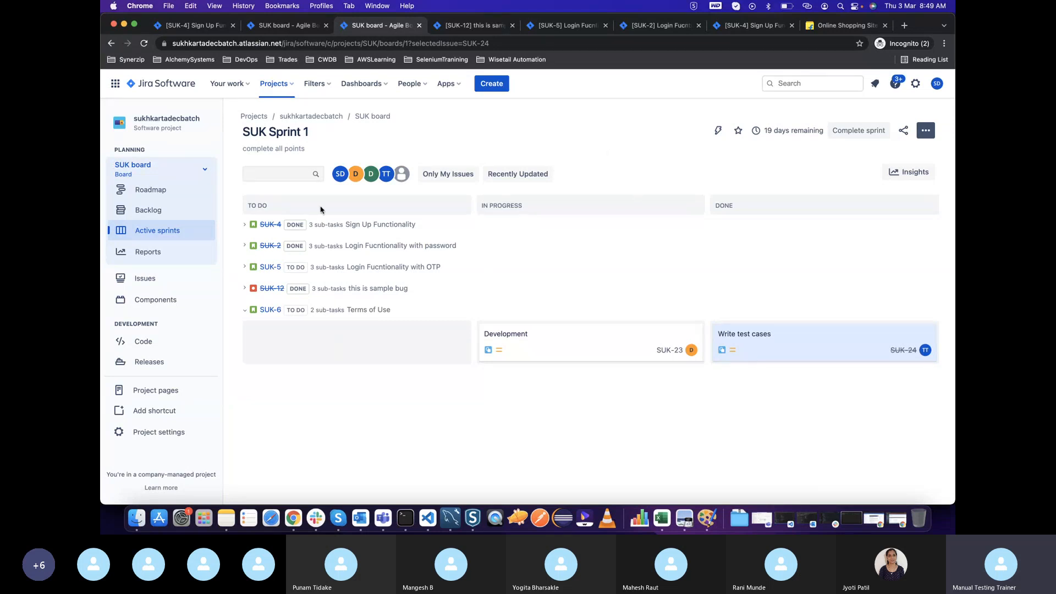
# Move the remaining "Login Fucntionality with OTP" subtasks to Done, mark the parent story as Done, and collapse its swimlane
pyautogui.click(245, 267)
pyautogui.moveTo(523, 332); pyautogui.dragTo(717, 299)
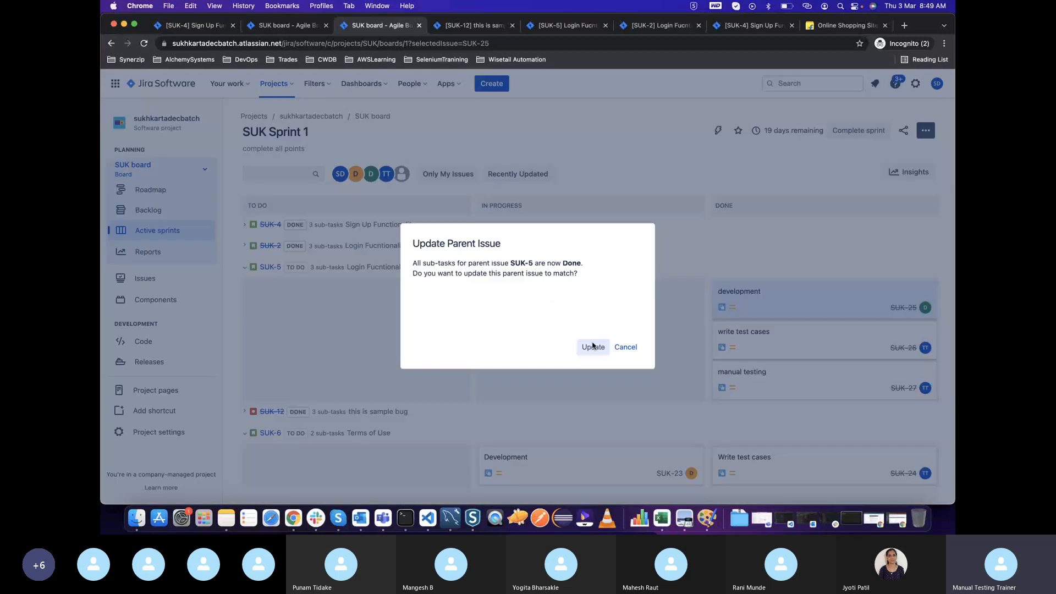
pyautogui.click(592, 346)
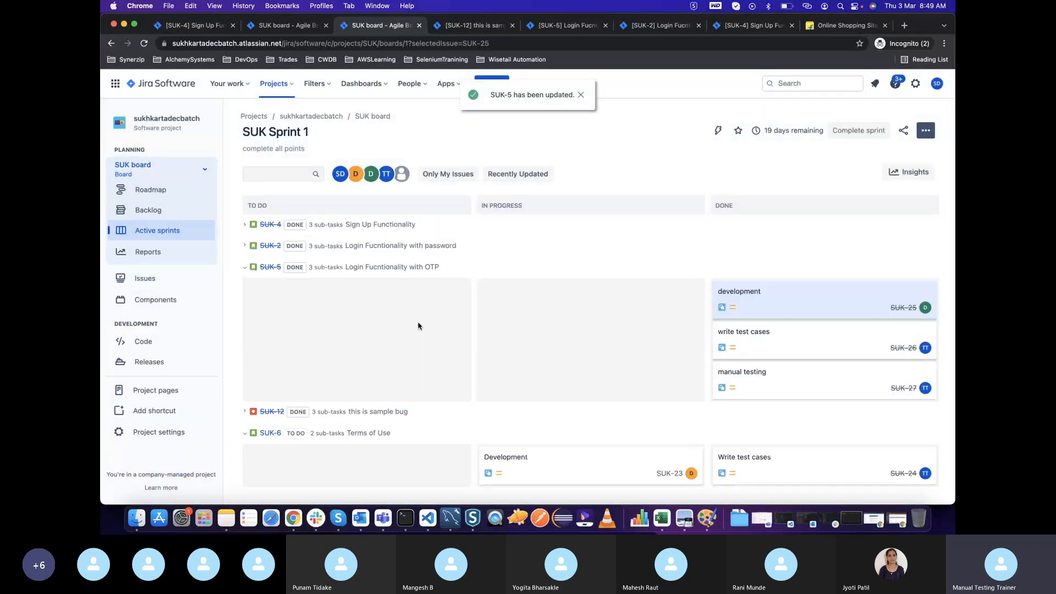
pyautogui.click(245, 267)
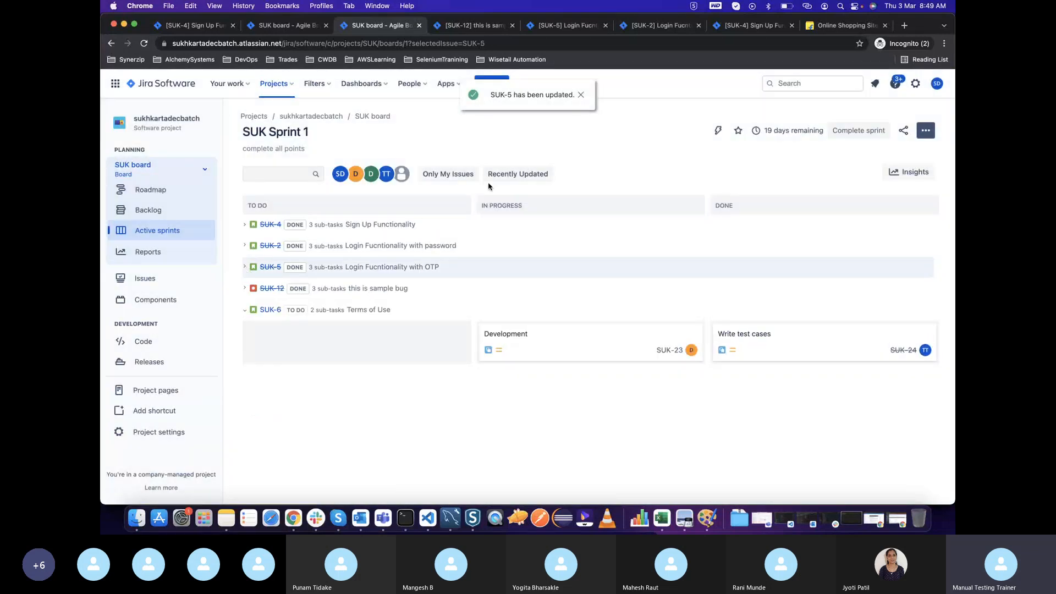
pyautogui.click(582, 94)
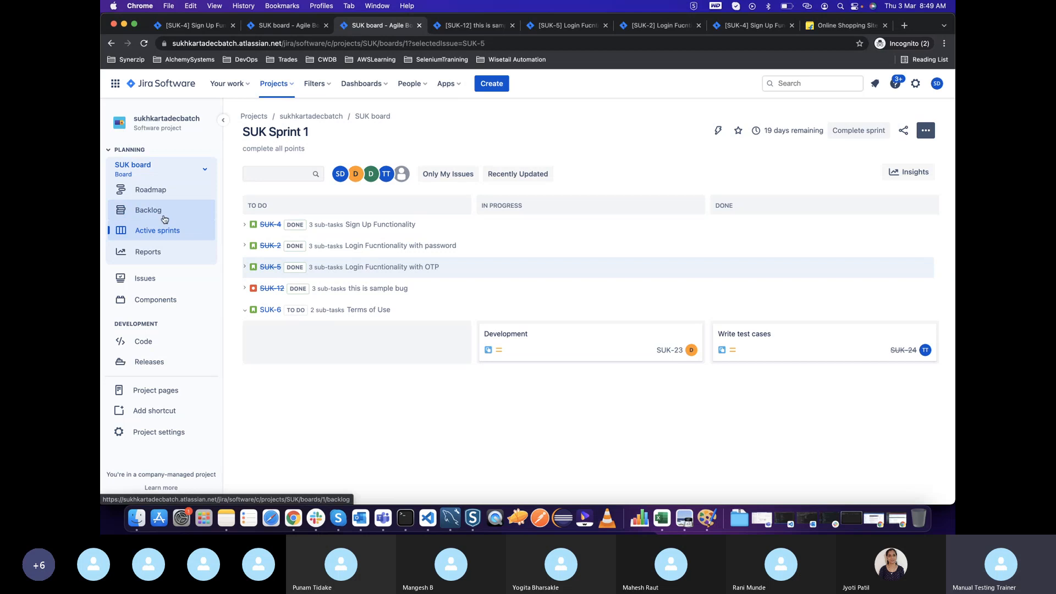
# Check the sprint's remaining time and its issues in the backlog, and return to the active sprint board
pyautogui.moveTo(768, 133)
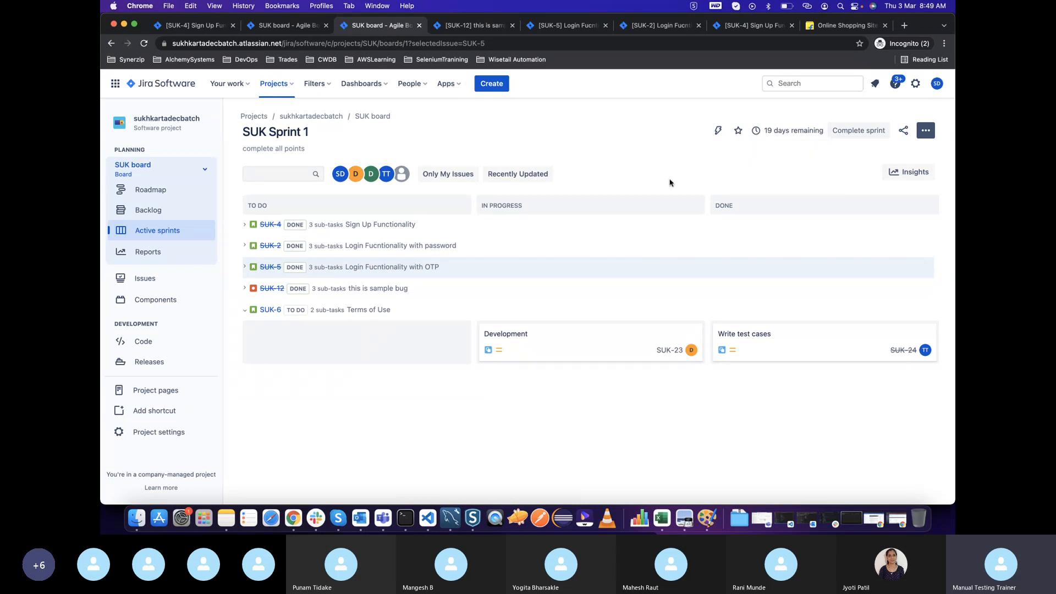
pyautogui.moveTo(801, 136)
pyautogui.click(158, 210)
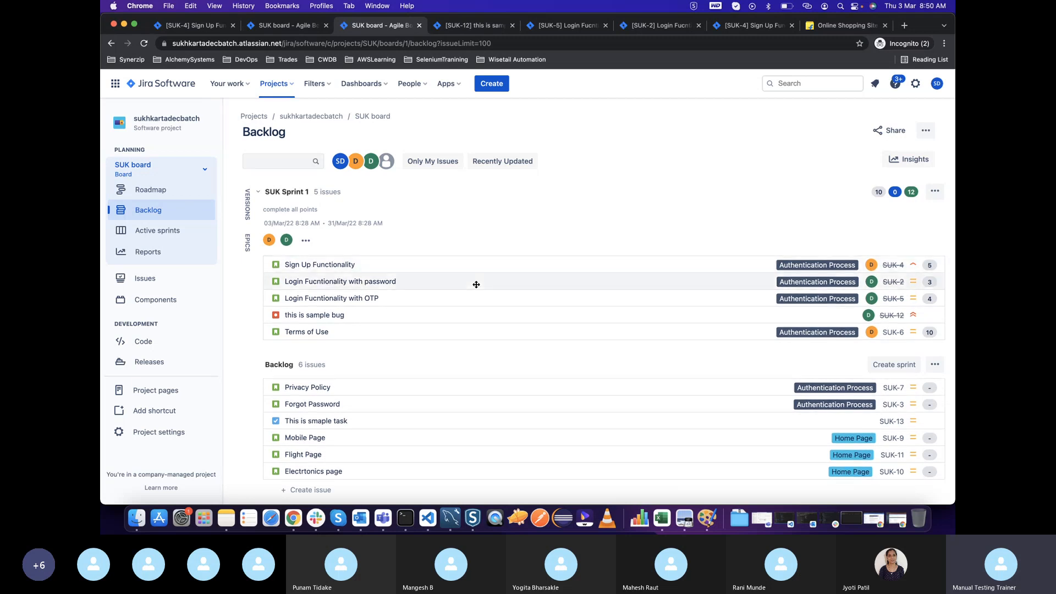
pyautogui.click(157, 230)
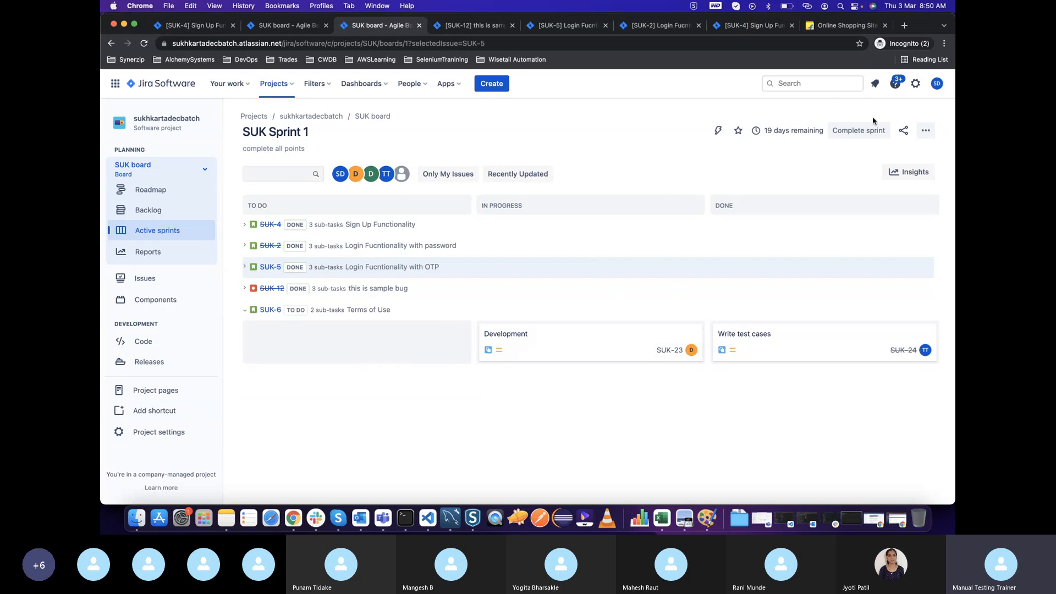
# Complete SUK Sprint 1, moving the incomplete issues to a new sprint
pyautogui.click(860, 130)
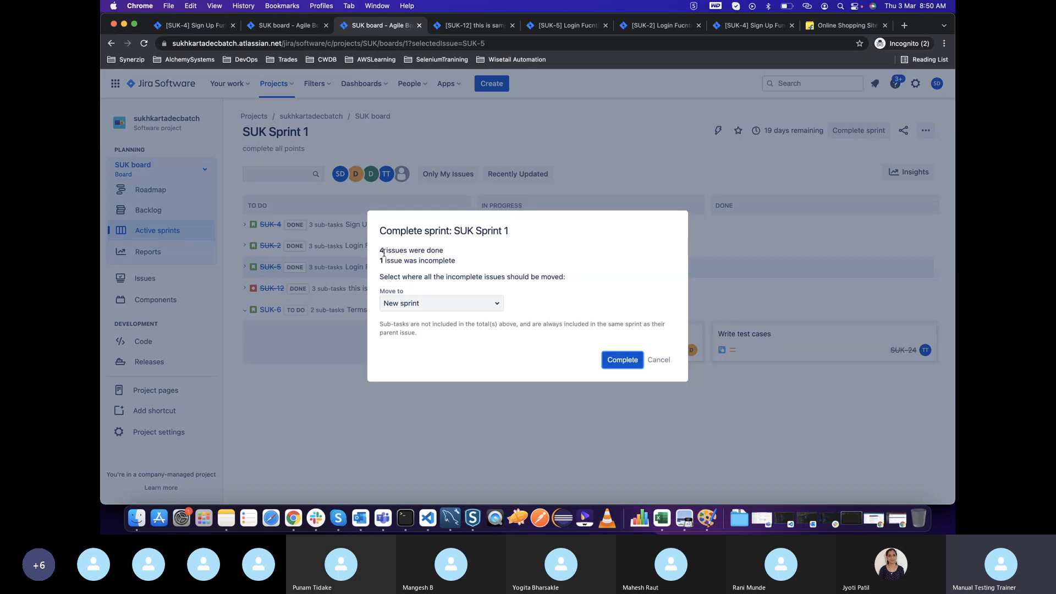
pyautogui.moveTo(380, 250); pyautogui.dragTo(484, 253)
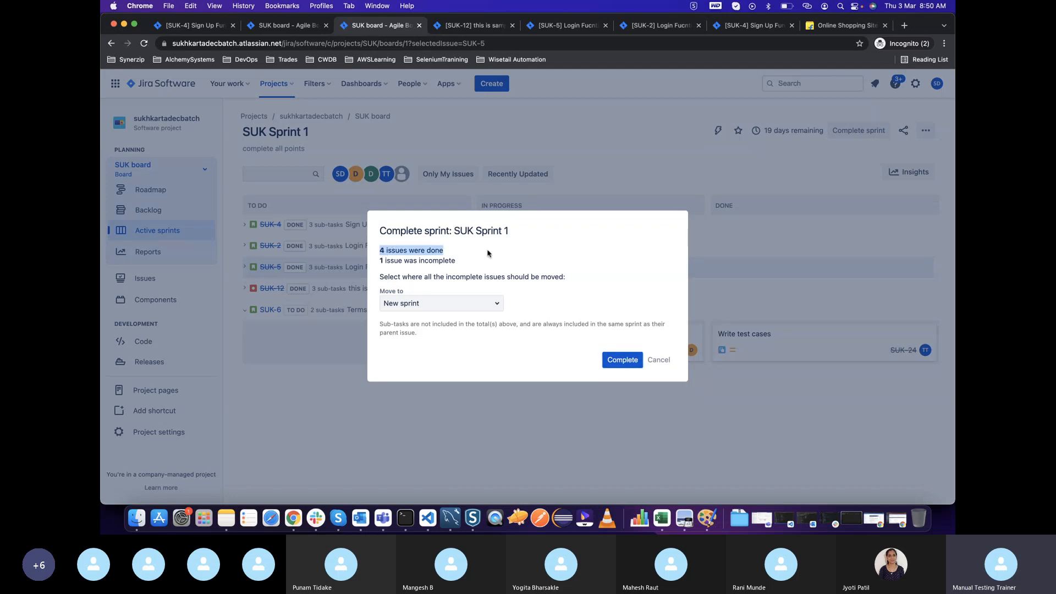
pyautogui.moveTo(376, 263); pyautogui.dragTo(463, 263)
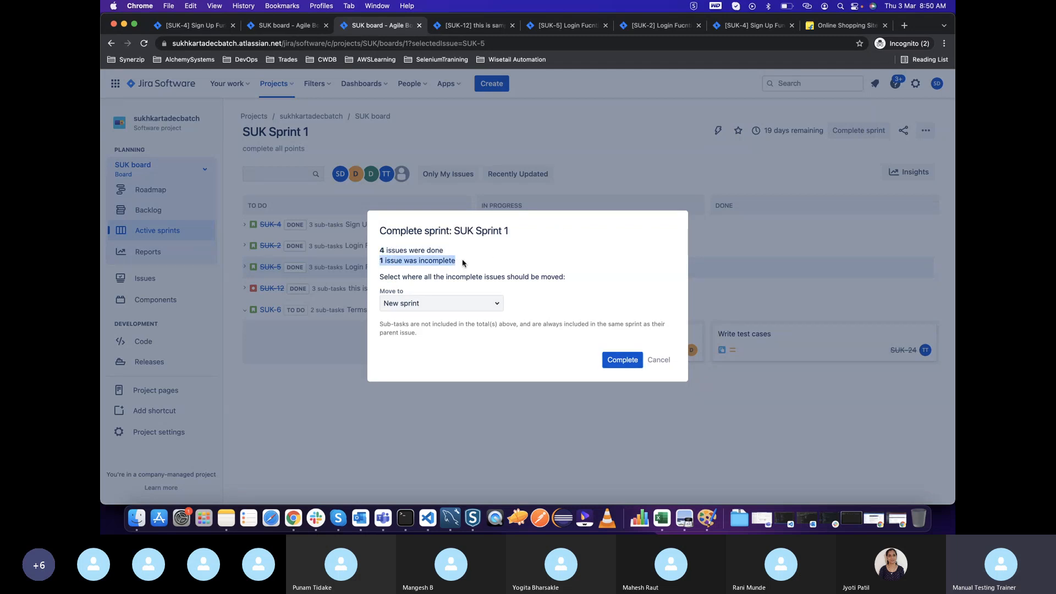
pyautogui.doubleClick(420, 261)
pyautogui.doubleClick(394, 253)
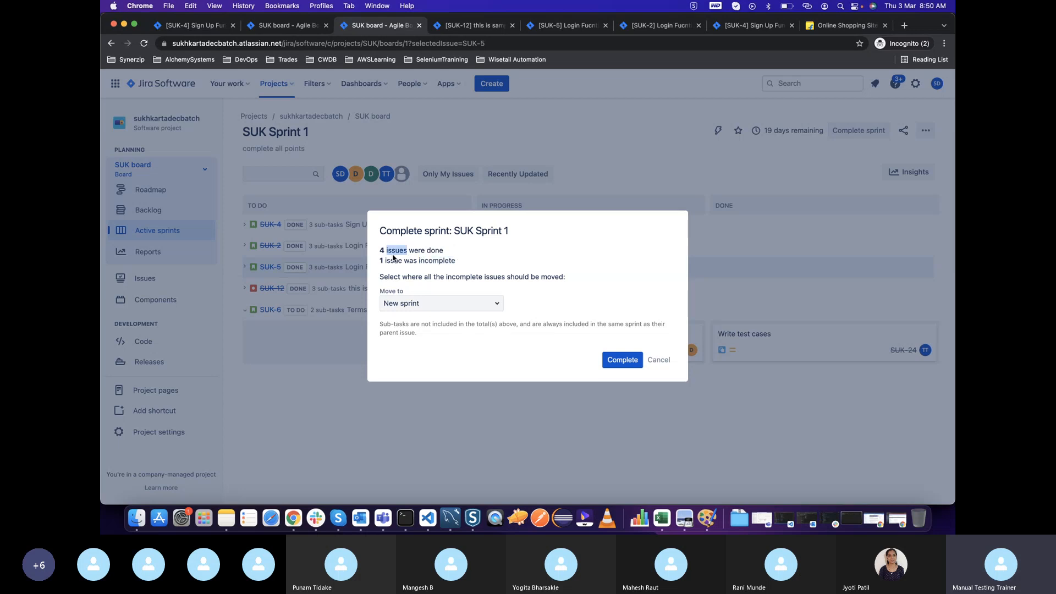
pyautogui.moveTo(383, 261); pyautogui.dragTo(469, 263)
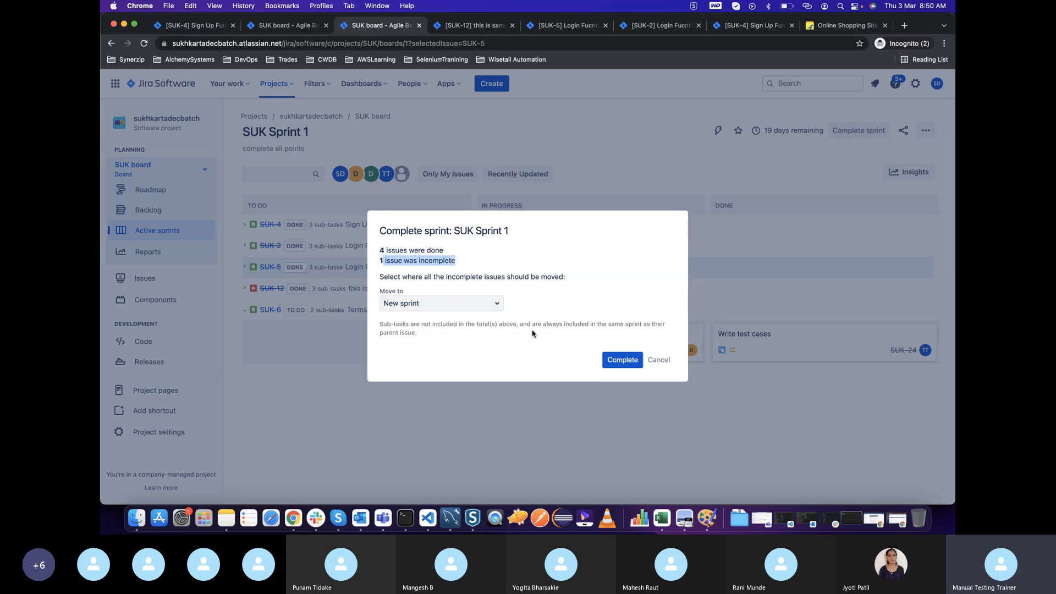
pyautogui.moveTo(379, 262); pyautogui.dragTo(464, 262)
pyautogui.click(618, 361)
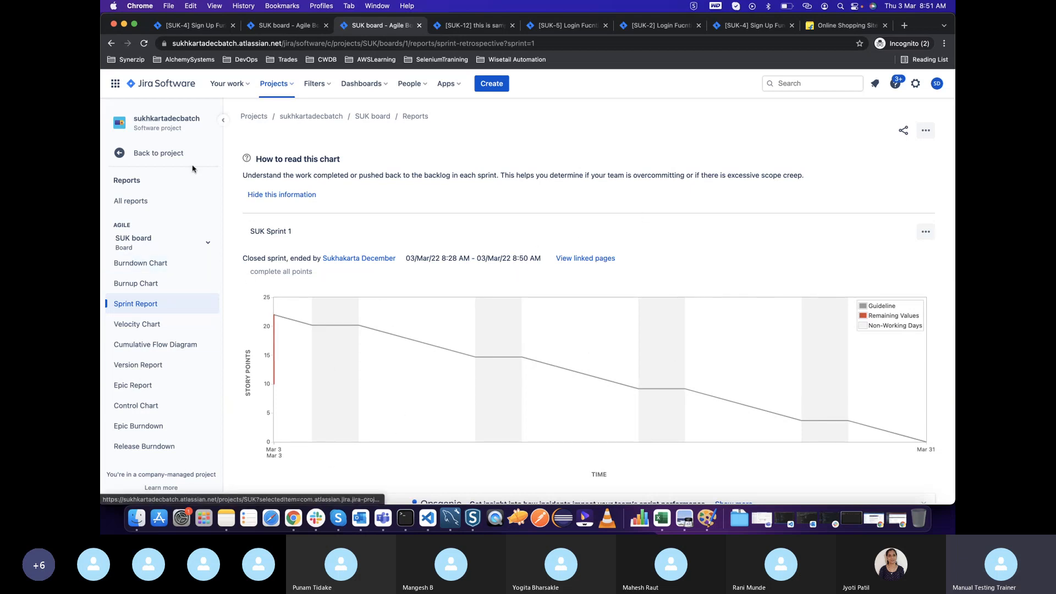
# Open the overview of all project reports and browse the available agile charts
pyautogui.click(136, 201)
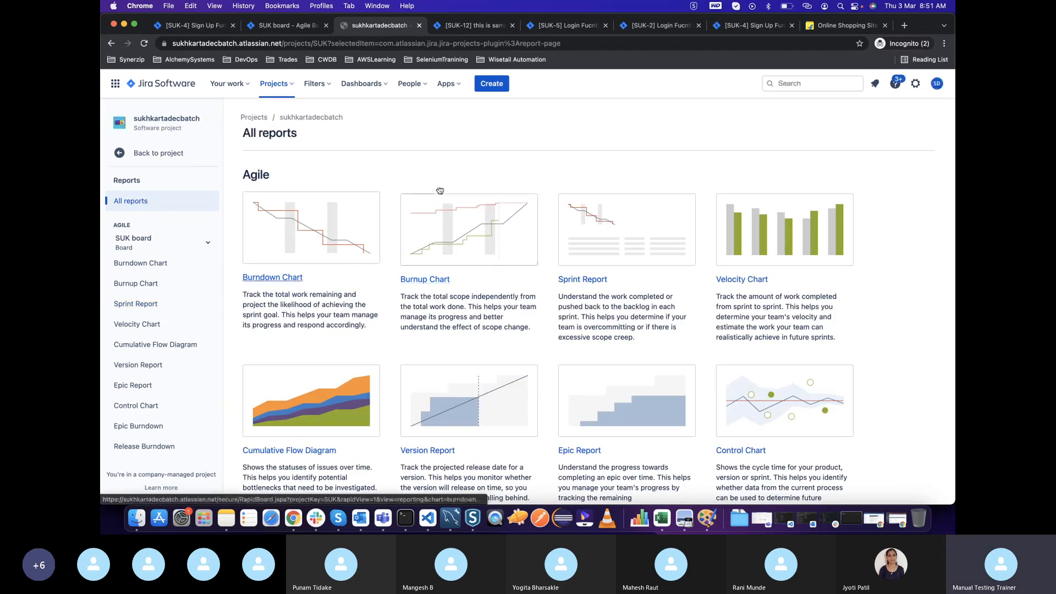
pyautogui.scroll(-10, 464, 316)
pyautogui.scroll(10, 464, 315)
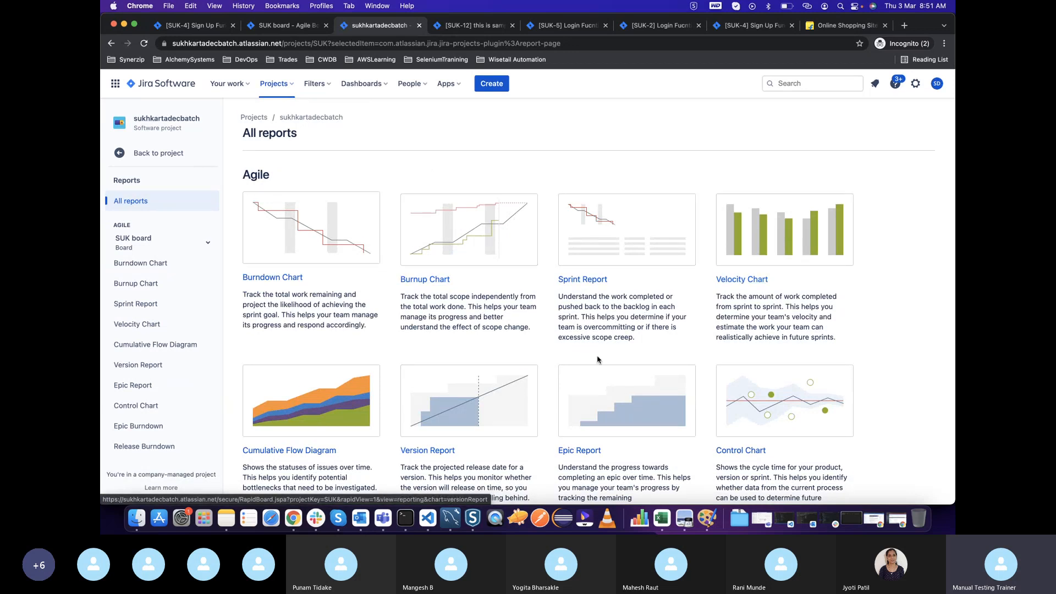
pyautogui.scroll(-6, 596, 355)
pyautogui.scroll(6, 597, 355)
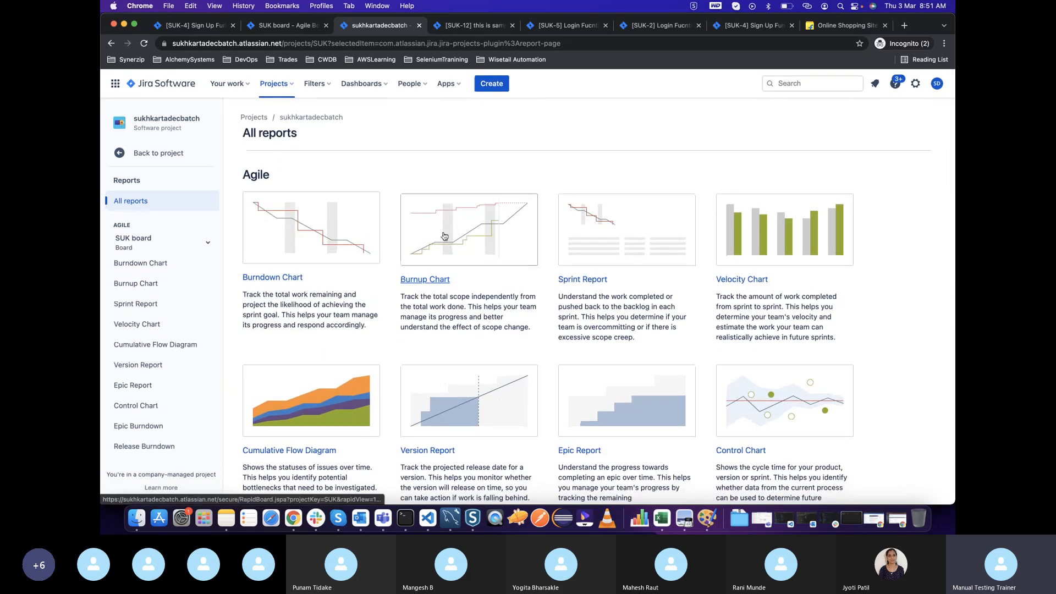
# Open the Burnup Chart for SUK Sprint 1 and examine its completed work against the work scope
pyautogui.click(445, 236)
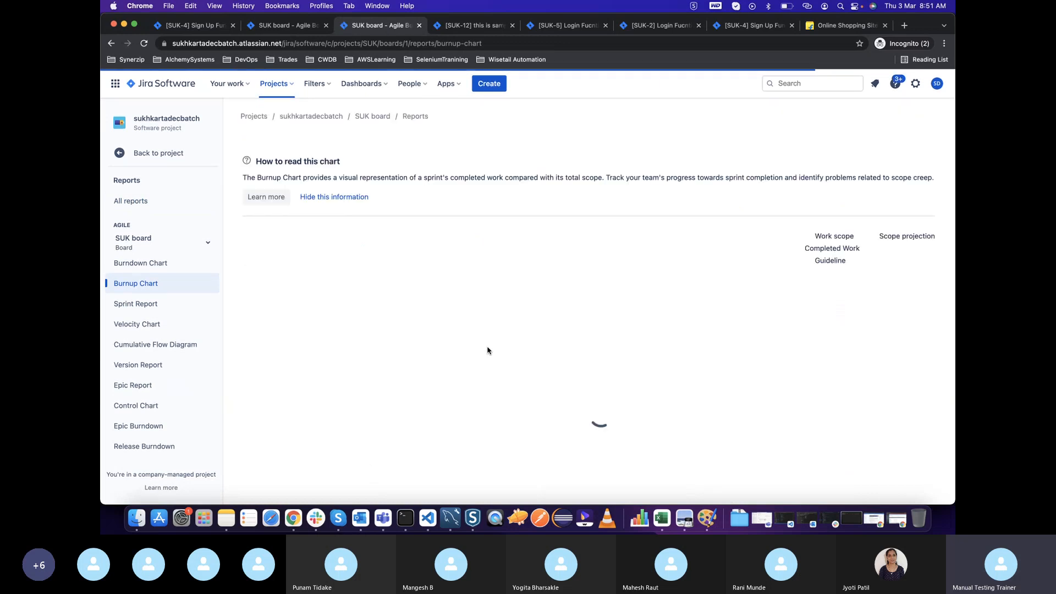
pyautogui.scroll(-3, 488, 350)
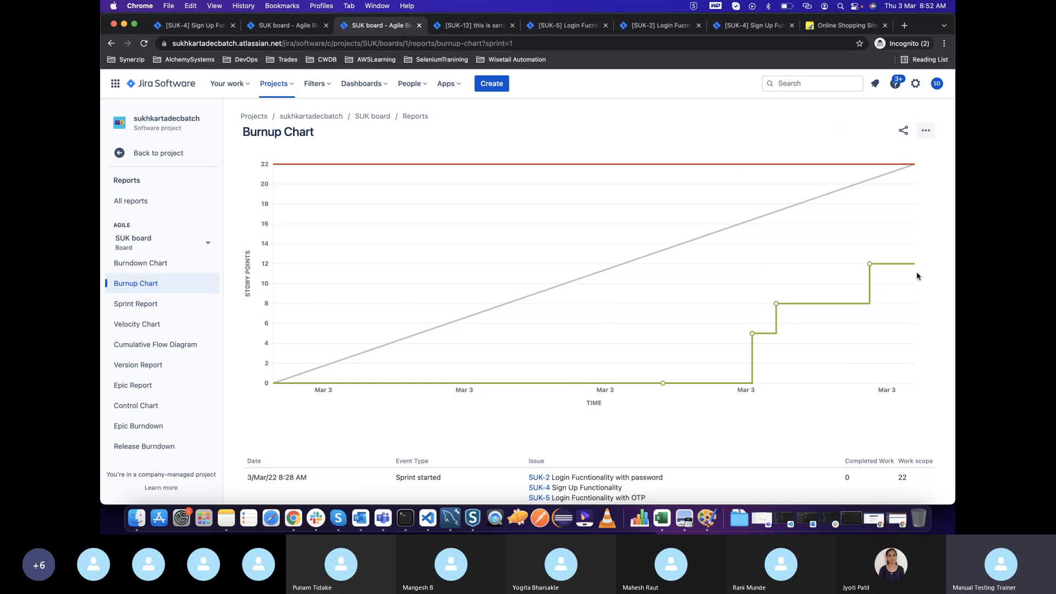
pyautogui.click(139, 280)
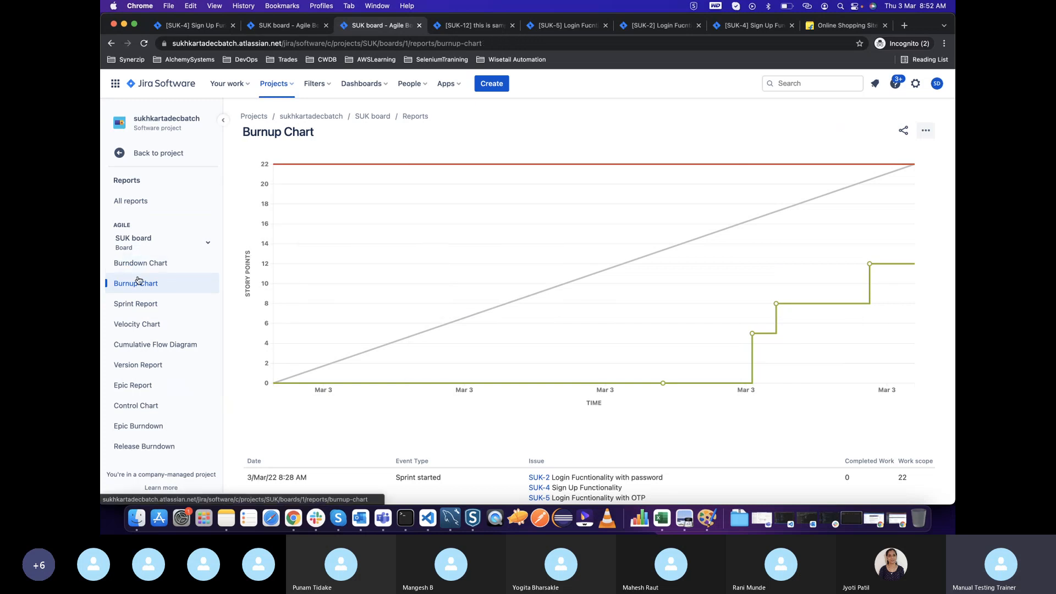
# Open the Velocity Chart and compare the commitment and completed story points of SUK Sprint 1
pyautogui.click(137, 325)
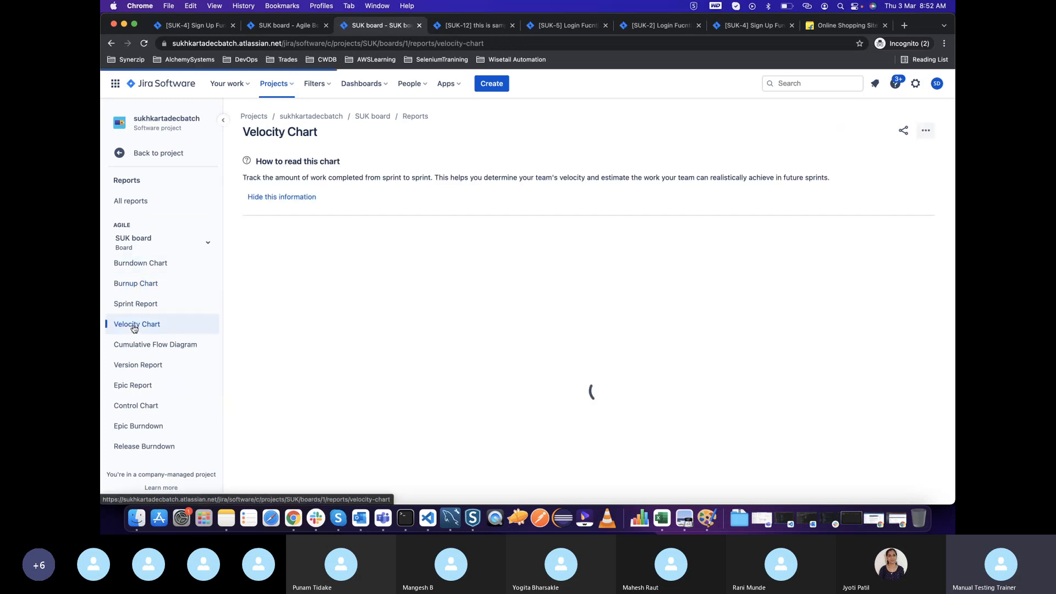
pyautogui.click(155, 199)
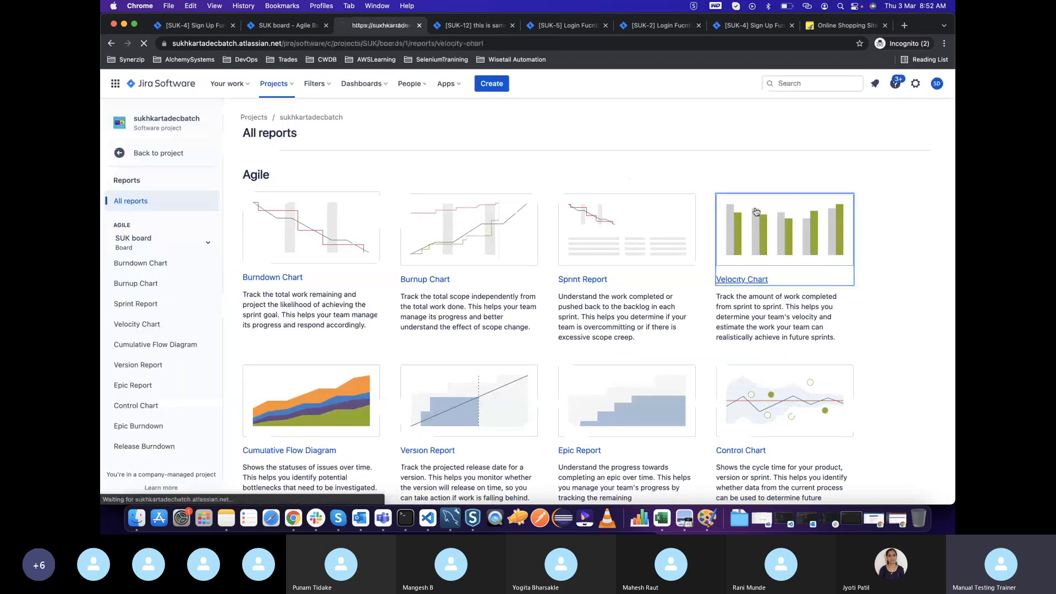
pyautogui.click(749, 212)
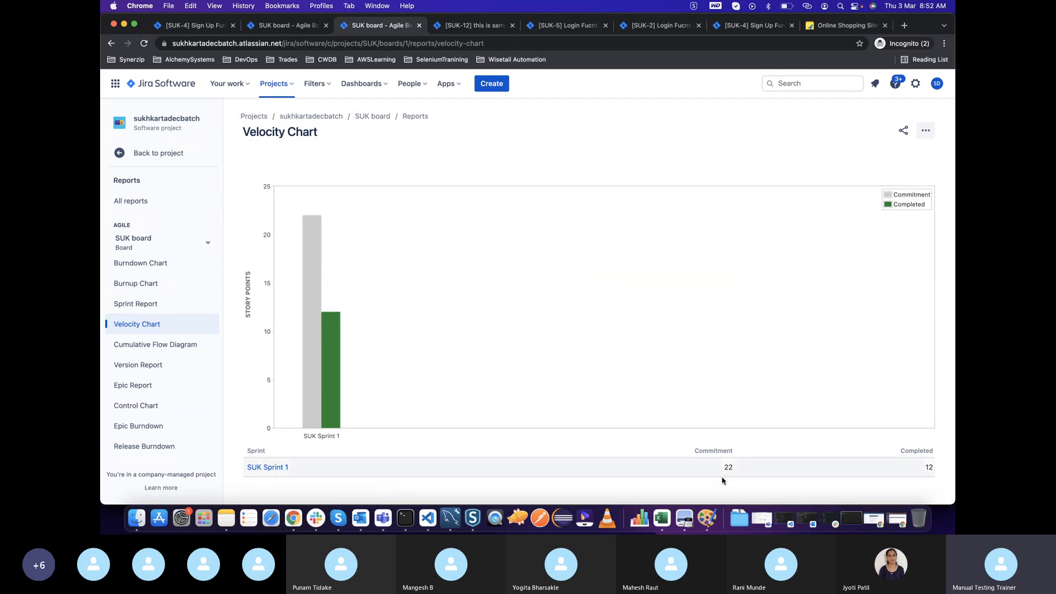
pyautogui.click(926, 465)
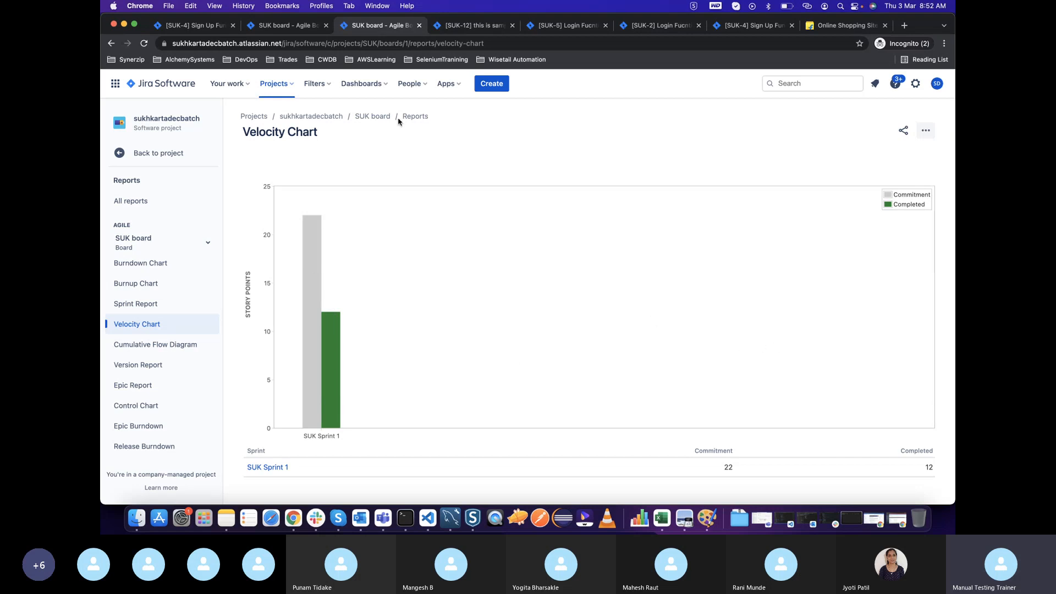
# Examine the Burnup Chart preview in the reports overview up close and reopen the Burnup Chart
pyautogui.click(154, 203)
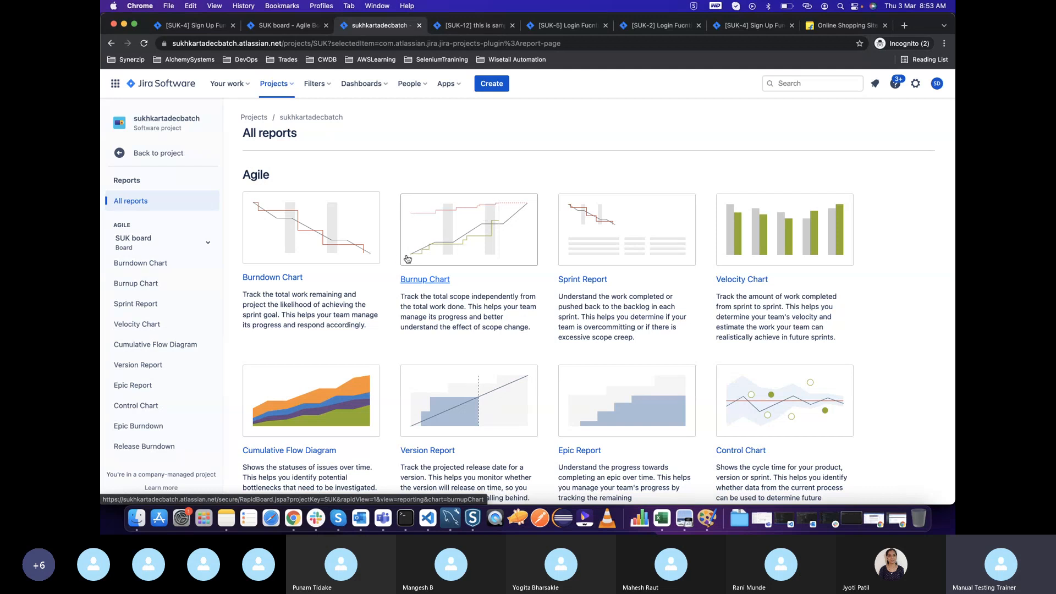
pyautogui.scroll(3, 407, 259)
pyautogui.scroll(1, 424, 253)
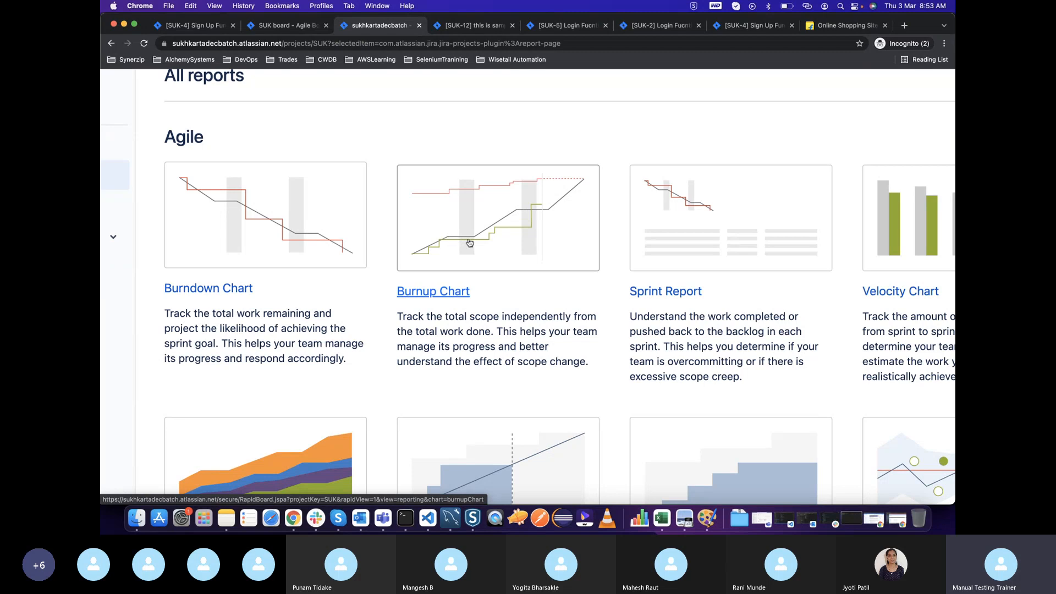
pyautogui.click(491, 236)
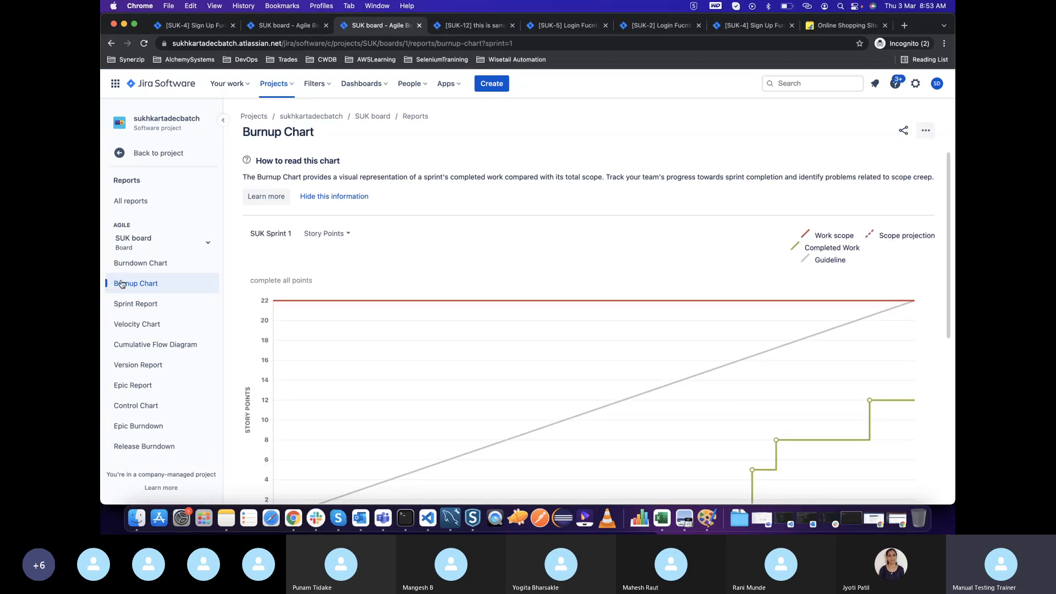
# Return to the overview of all reports and examine the Velocity Chart preview up close
pyautogui.click(132, 201)
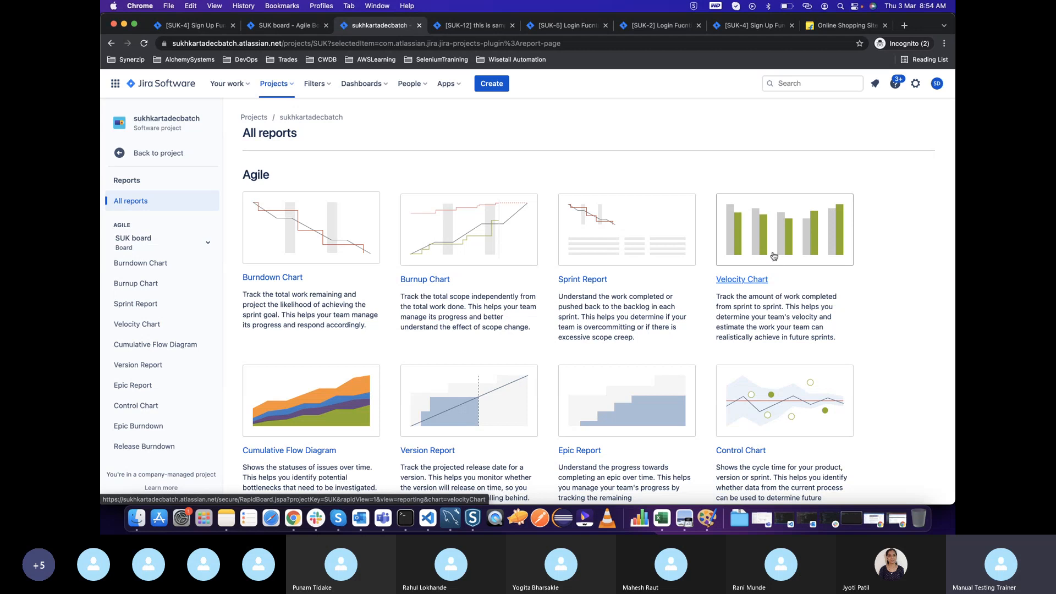
pyautogui.scroll(3, 774, 256)
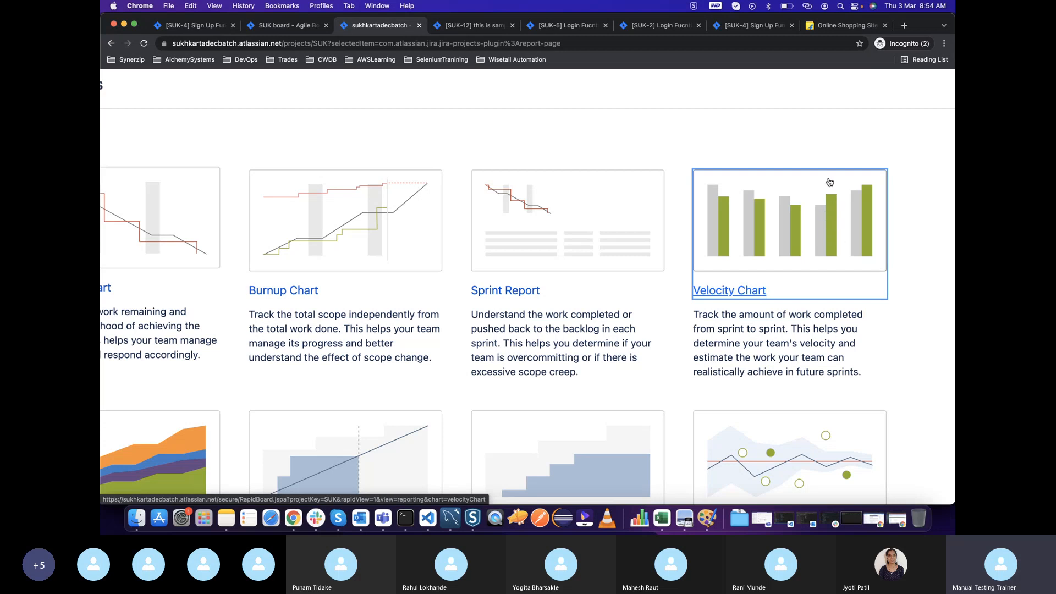
pyautogui.scroll(-5, 681, 232)
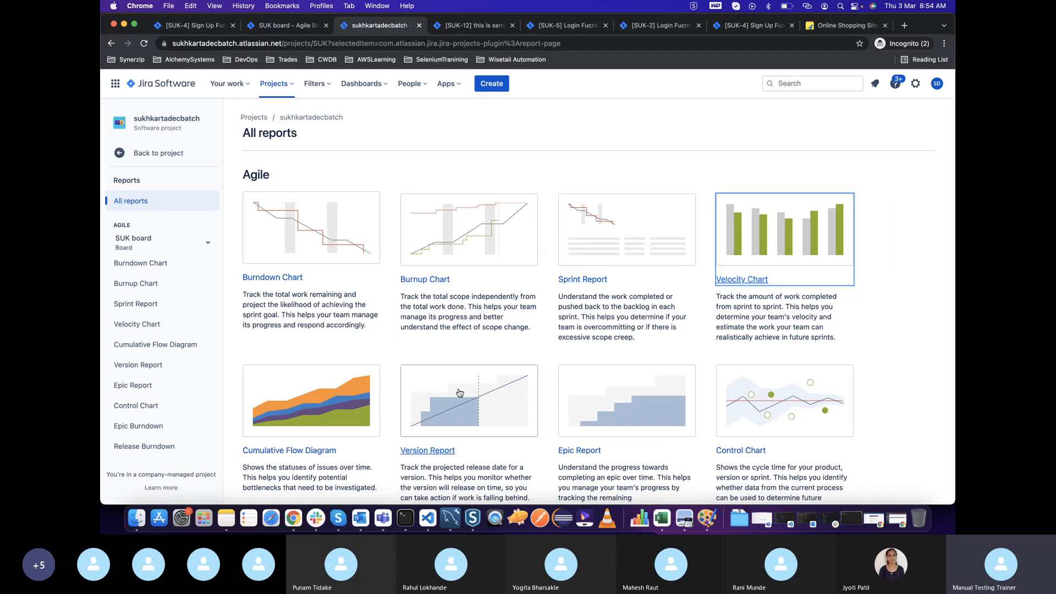
# Open the SUK board's backlog and set the Terms of Use story's story points to 3
pyautogui.click(153, 163)
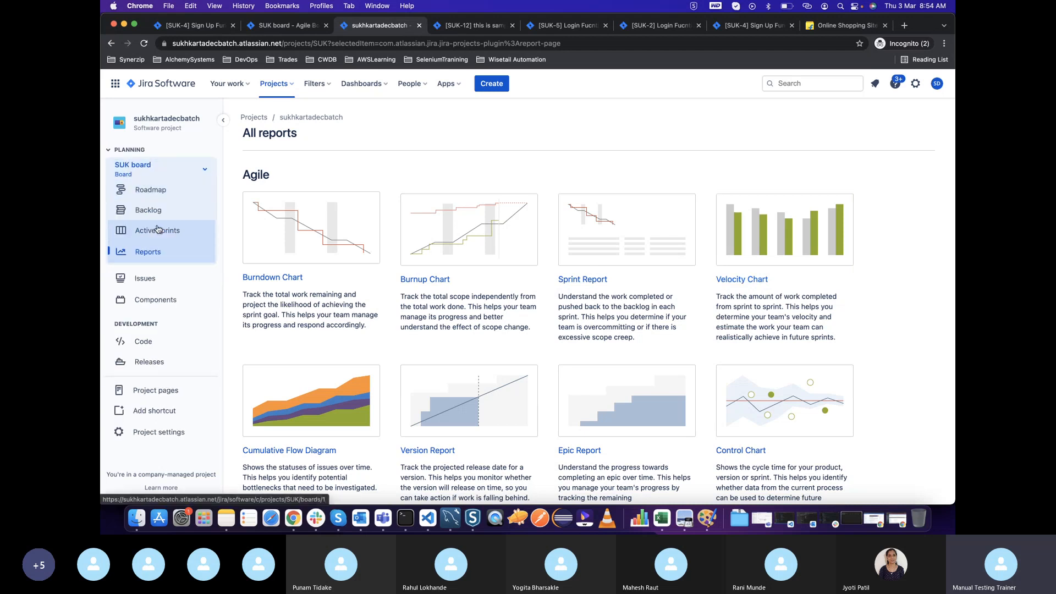
pyautogui.click(169, 212)
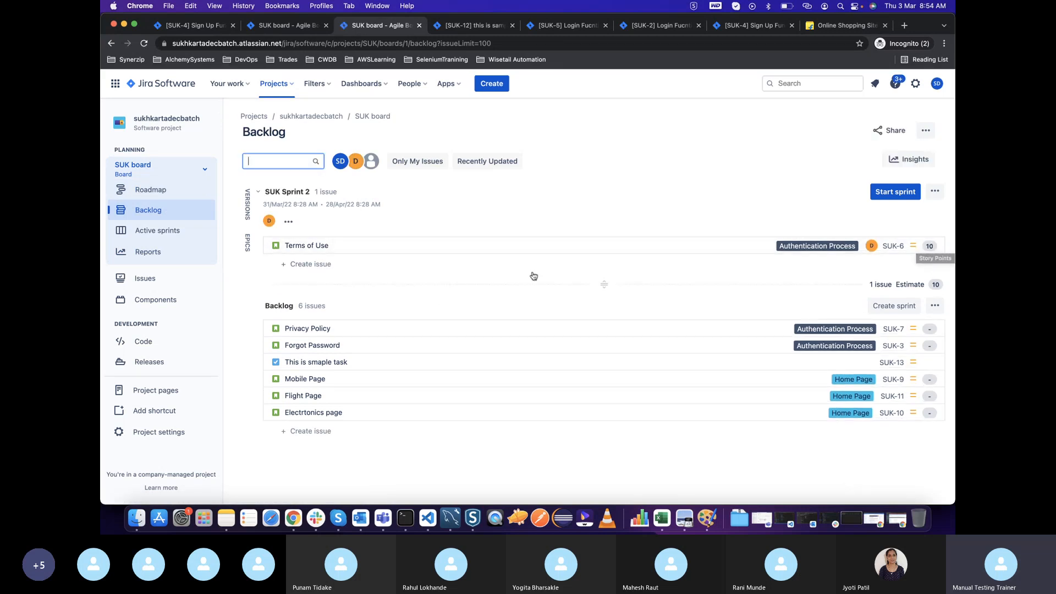
pyautogui.click(469, 245)
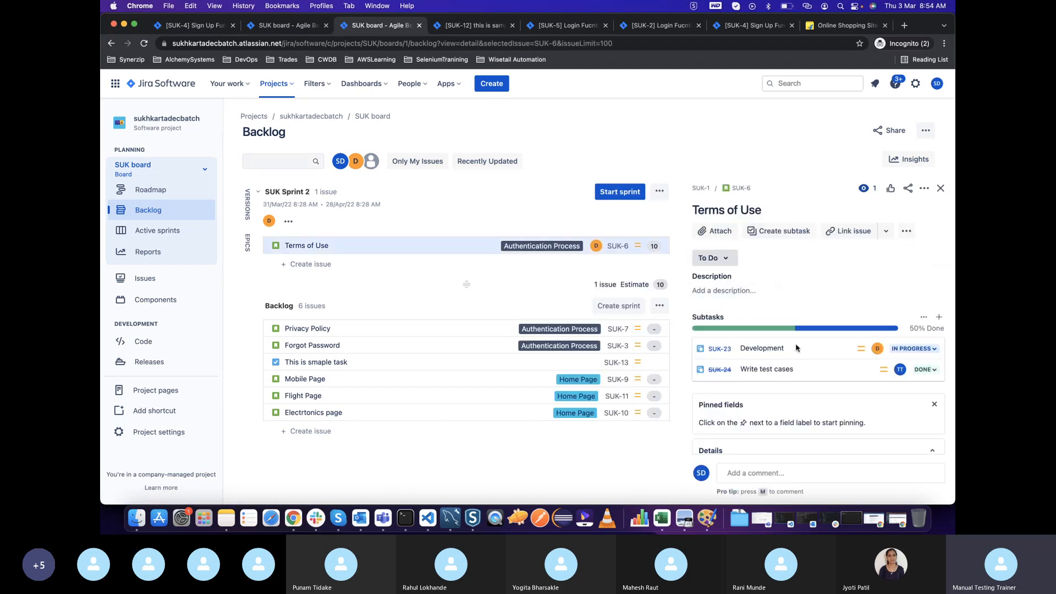
pyautogui.scroll(-5, 796, 347)
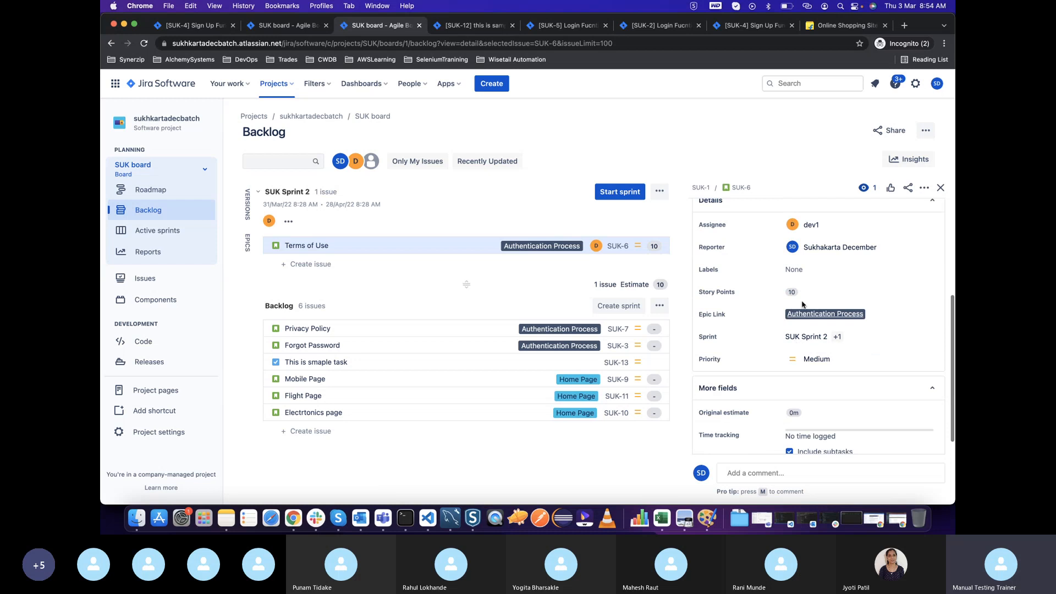
pyautogui.click(807, 294)
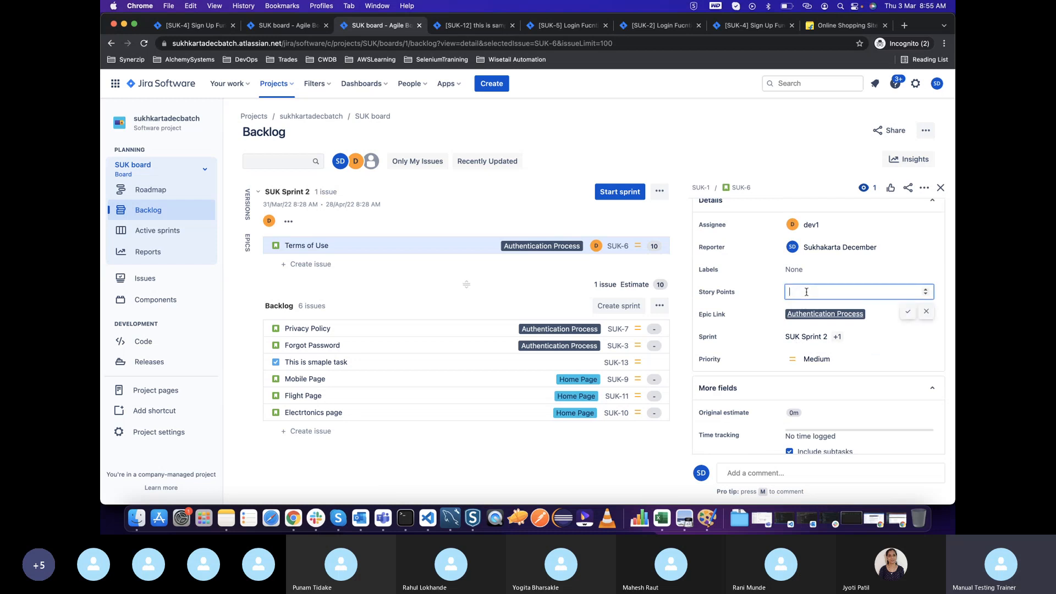
pyautogui.click(908, 311)
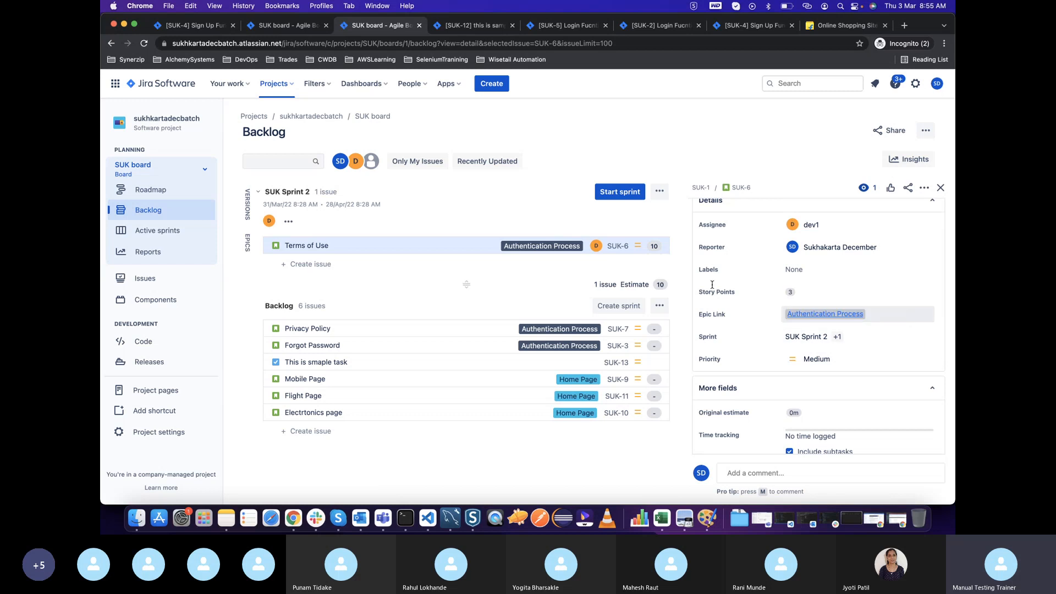
pyautogui.click(396, 245)
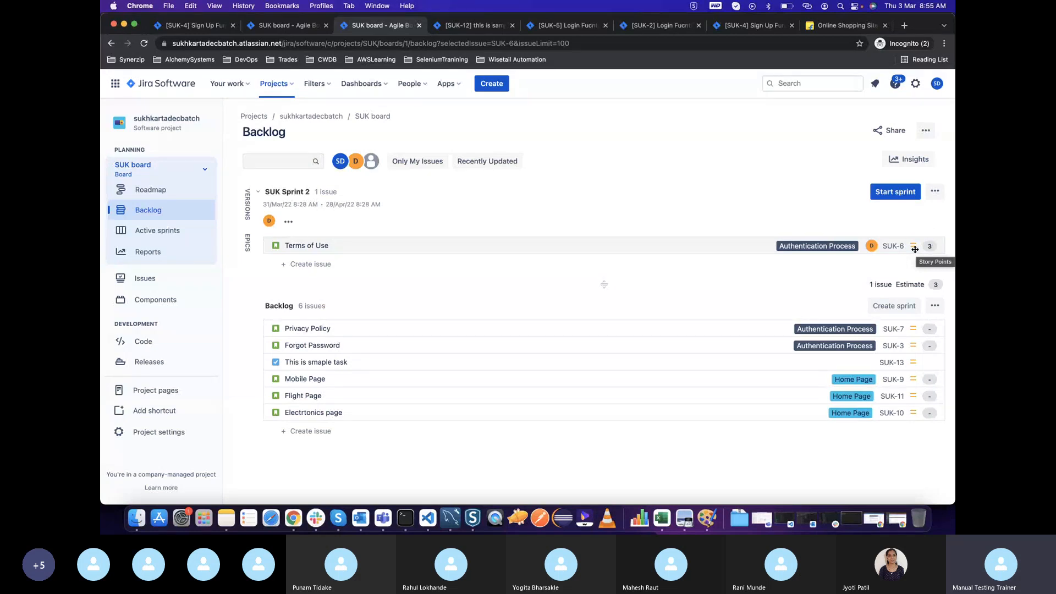
# Move the Privacy Policy, Forgot Password and Electrtonics page stories from the backlog into SUK Sprint 2
pyautogui.moveTo(551, 331); pyautogui.dragTo(549, 267)
pyautogui.moveTo(513, 340); pyautogui.dragTo(512, 278)
pyautogui.moveTo(472, 412); pyautogui.dragTo(495, 294)
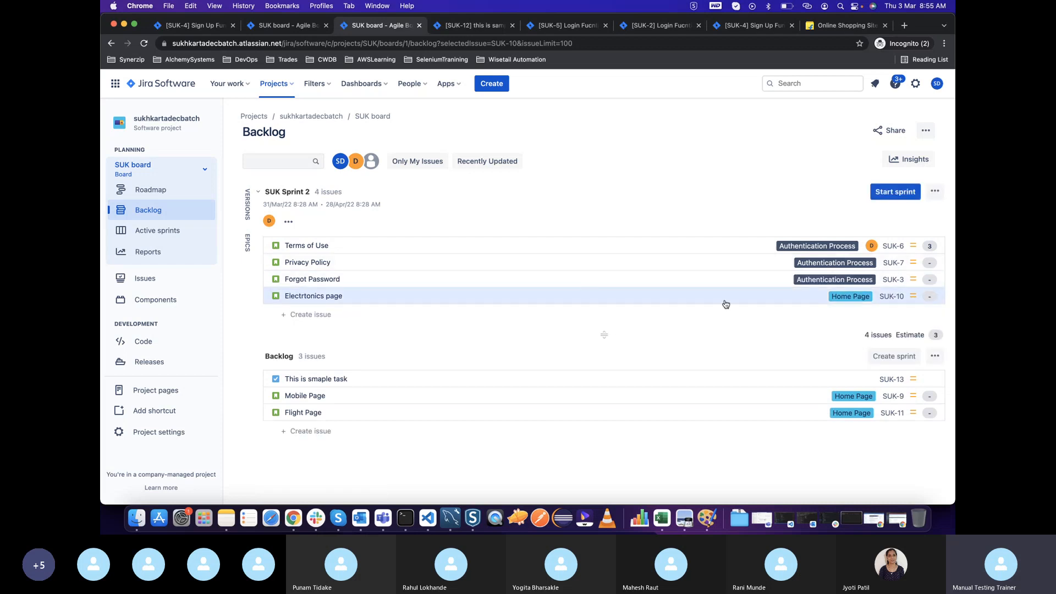
# Set the Privacy Policy story's story points to 6
pyautogui.click(700, 263)
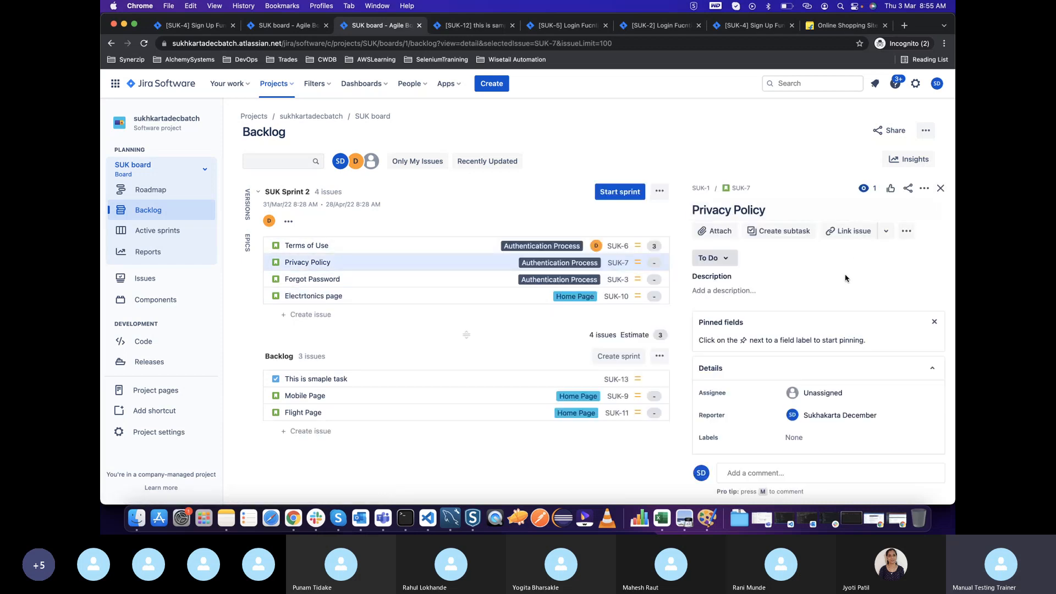
pyautogui.scroll(-5, 853, 352)
pyautogui.scroll(-2, 856, 379)
pyautogui.scroll(8, 830, 341)
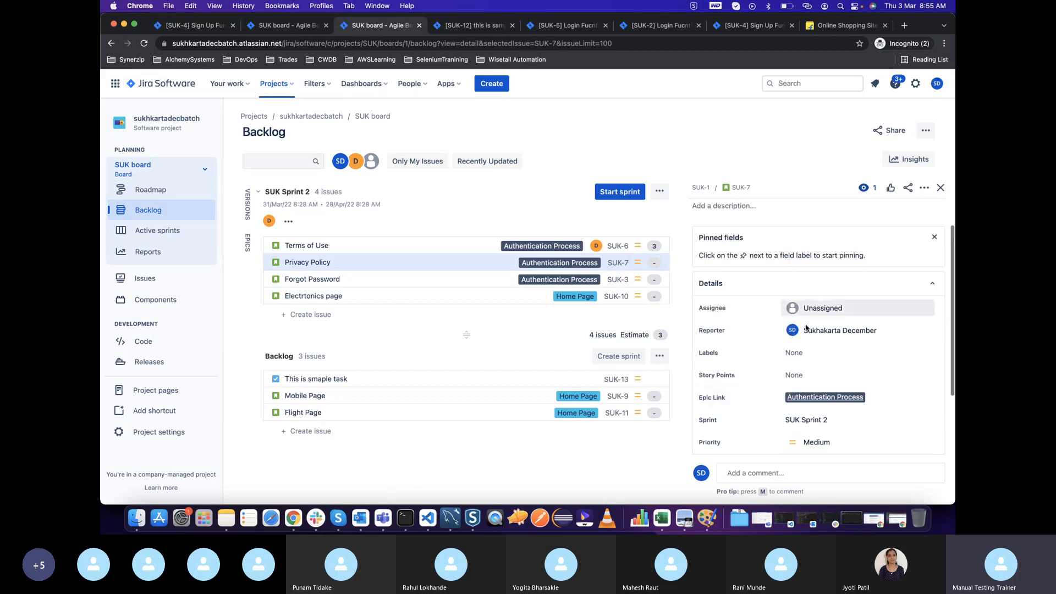
pyautogui.click(796, 374)
pyautogui.write('6')
pyautogui.click(908, 395)
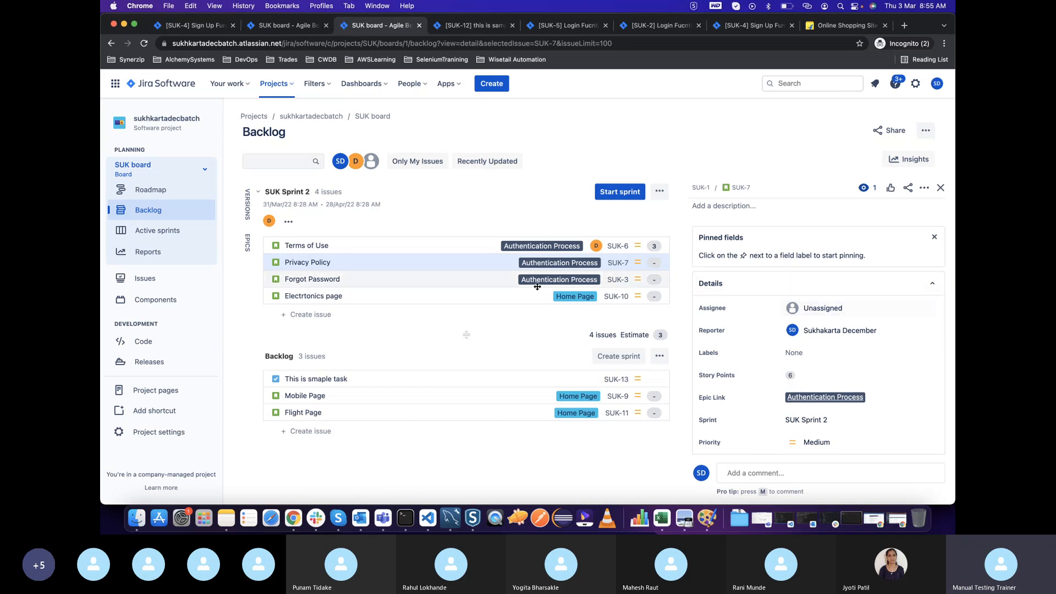
# Set the Forgot Password story's story points to 7
pyautogui.click(424, 281)
pyautogui.scroll(-3, 766, 421)
pyautogui.click(805, 342)
pyautogui.write('7')
pyautogui.click(908, 360)
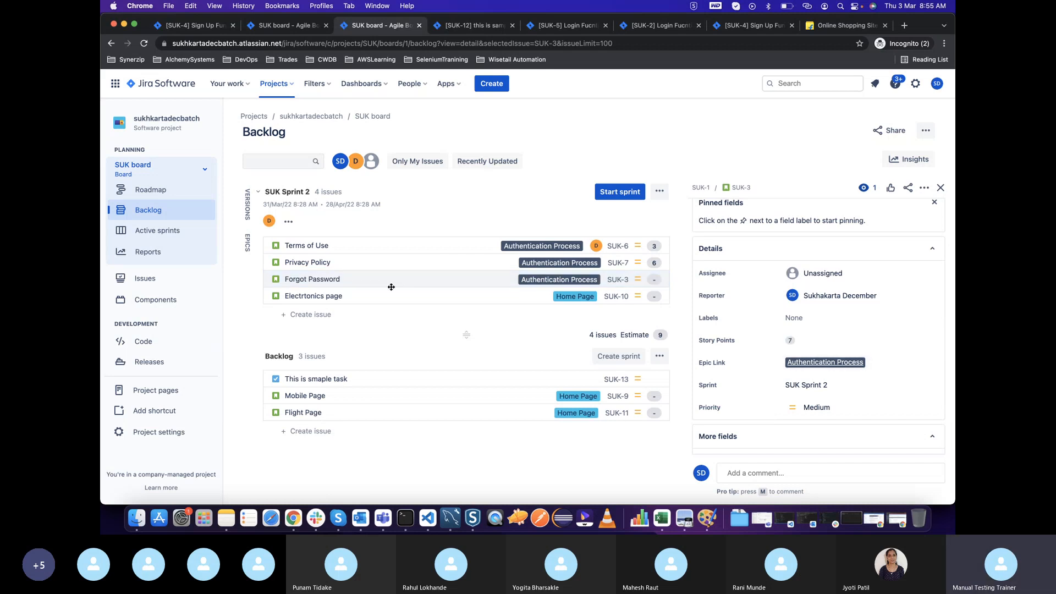
# Set the Electrtonics page story's story points to 10 and close its details
pyautogui.click(382, 315)
pyautogui.click(382, 298)
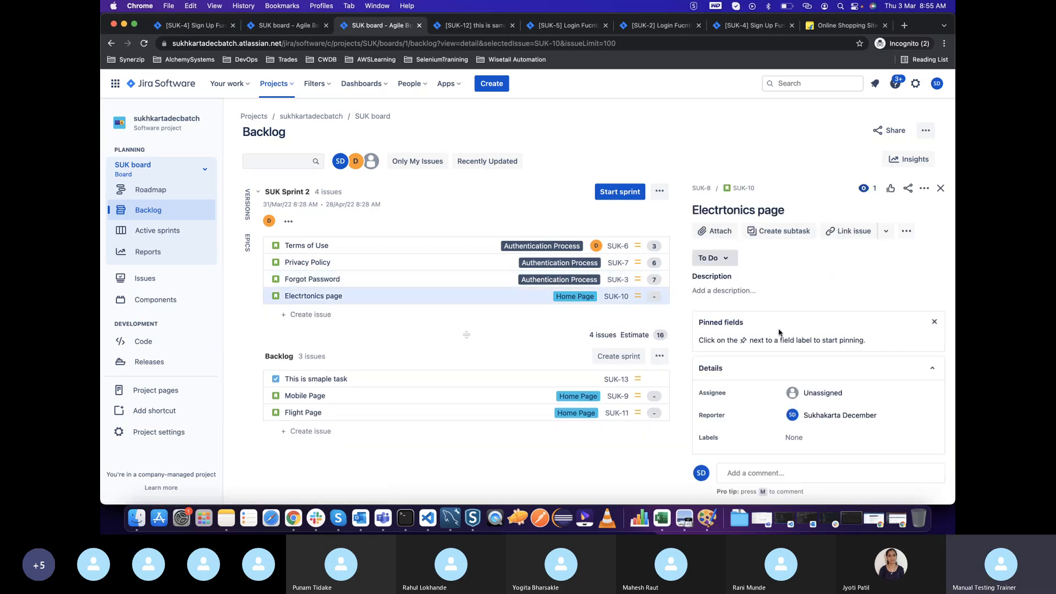
pyautogui.scroll(-2, 818, 366)
pyautogui.click(825, 398)
pyautogui.write('10')
pyautogui.click(906, 417)
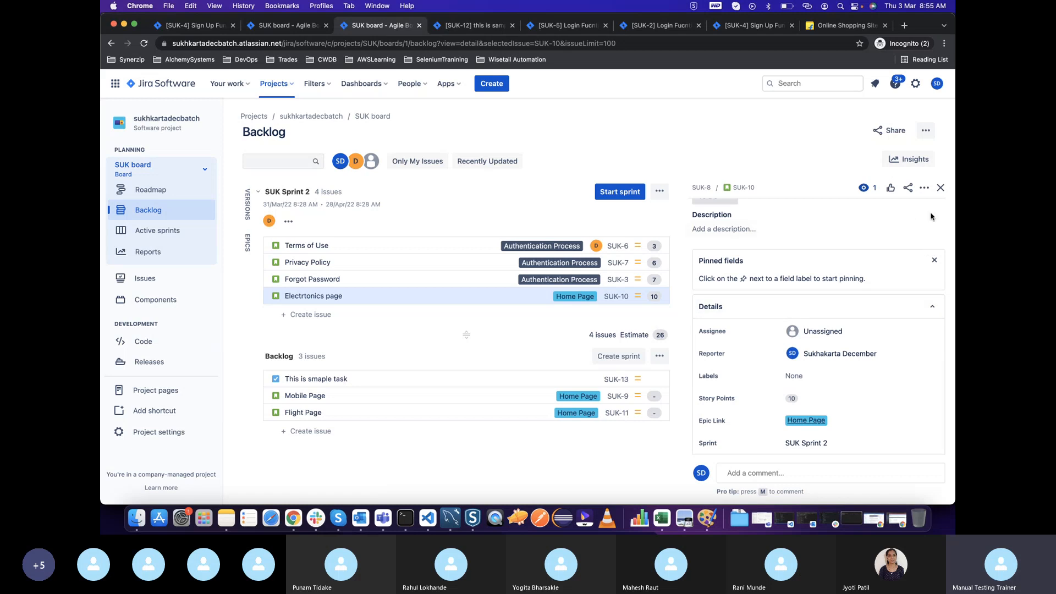
pyautogui.click(940, 188)
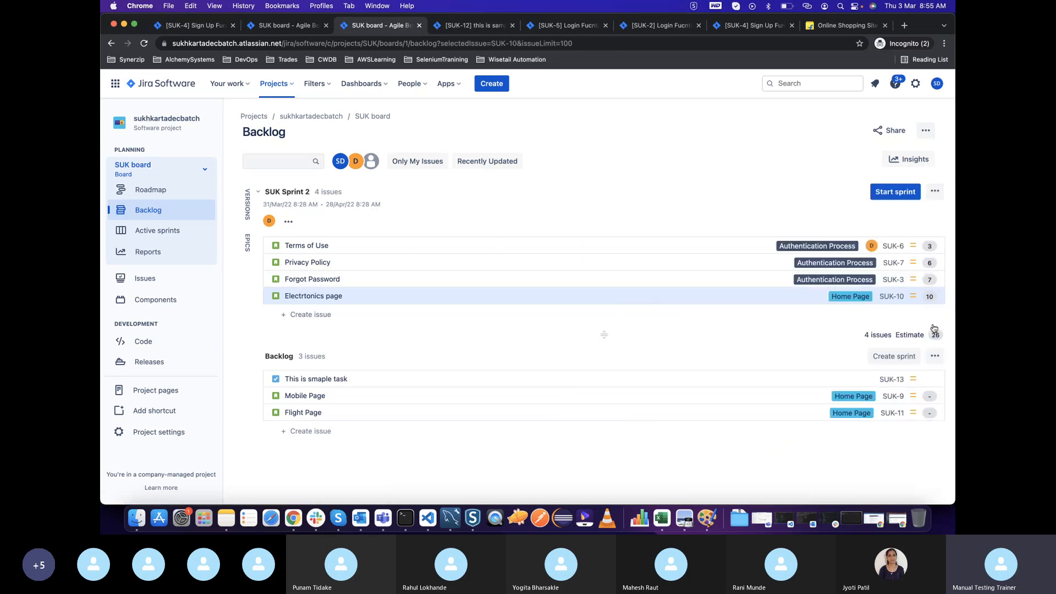
# Reopen the Electrtonics page story and check its story points, assignee and sprint fields
pyautogui.click(717, 298)
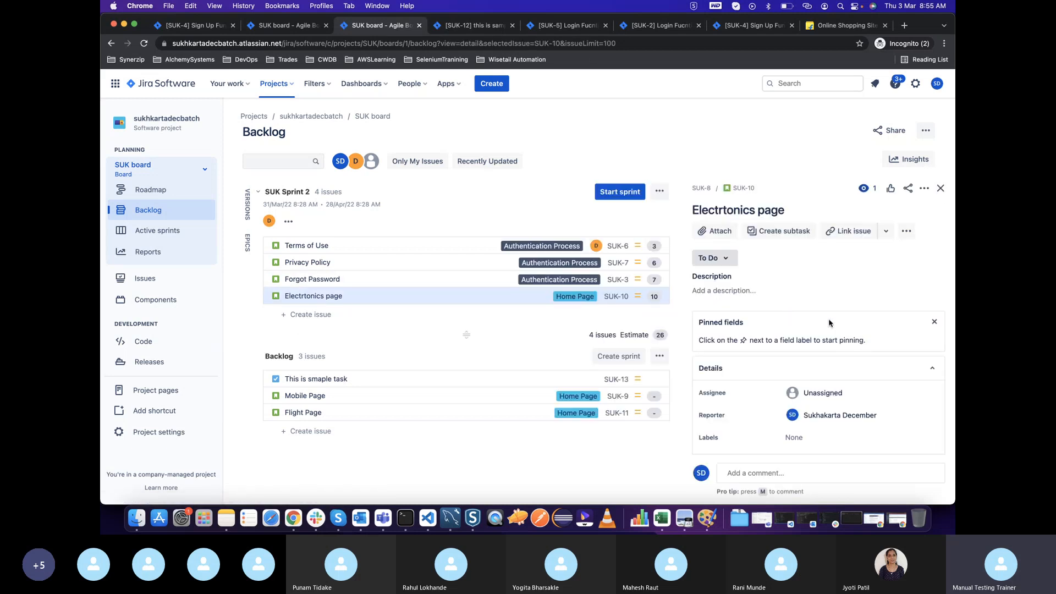
pyautogui.scroll(-3, 858, 358)
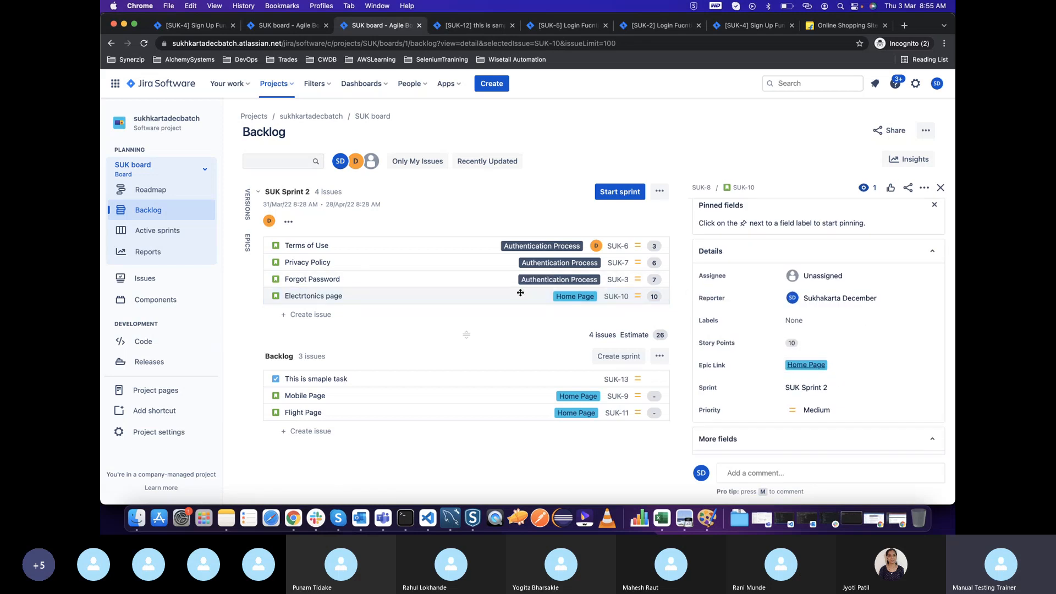
pyautogui.scroll(-3, 840, 385)
pyautogui.scroll(6, 838, 374)
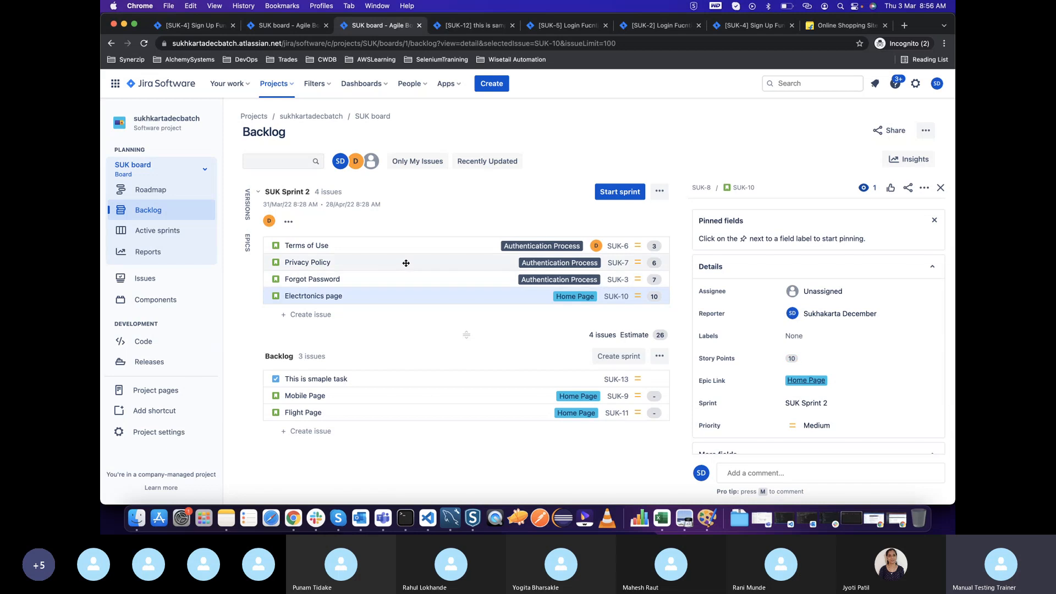
# Move the Privacy Policy story out of SUK Sprint 2 to the top of the backlog list
pyautogui.moveTo(406, 264); pyautogui.dragTo(495, 299)
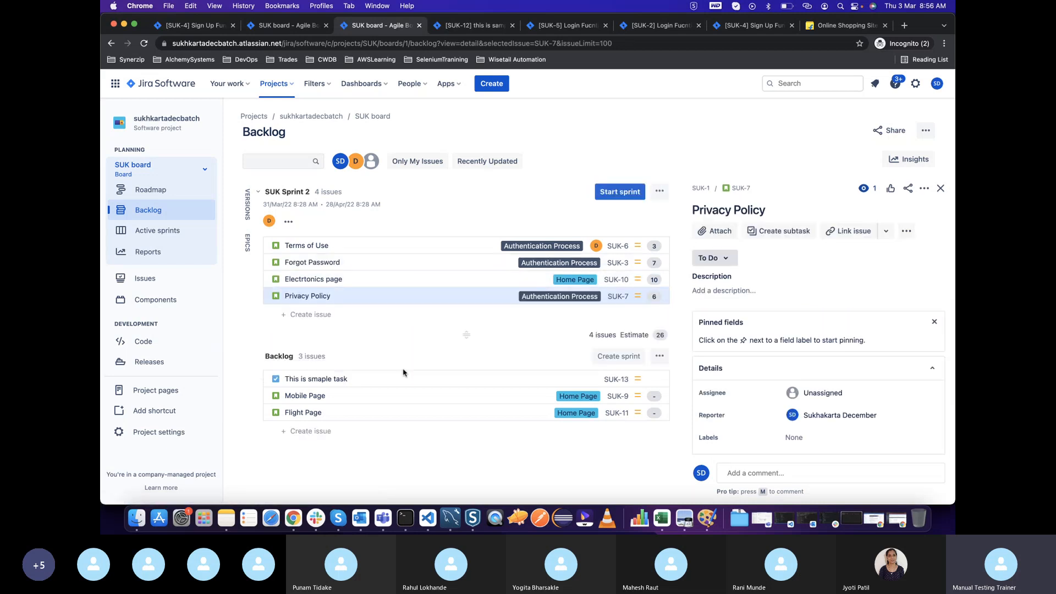
pyautogui.click(941, 188)
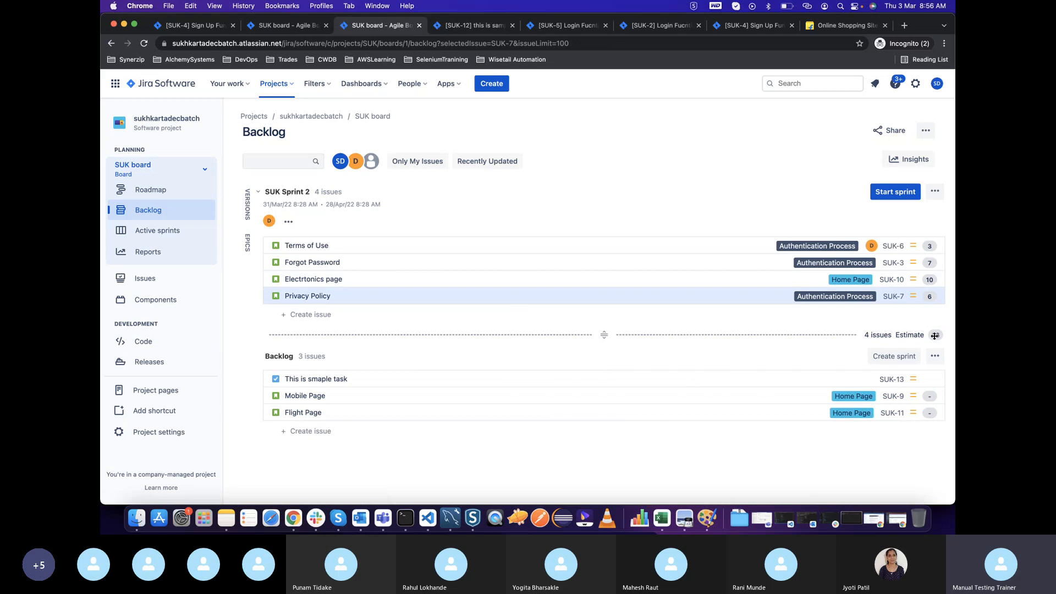
pyautogui.moveTo(935, 336)
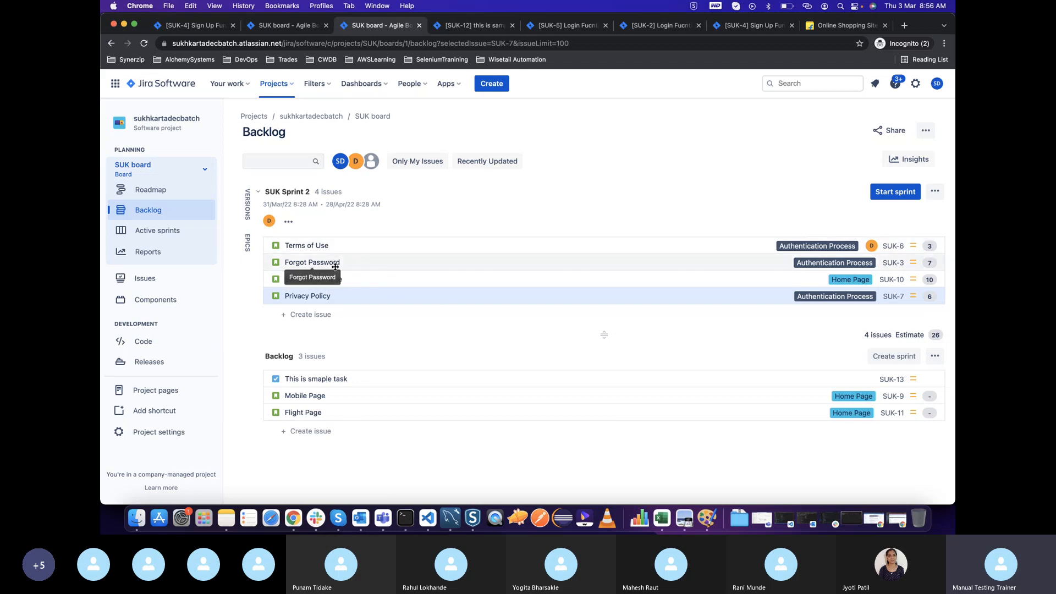
pyautogui.moveTo(347, 297); pyautogui.dragTo(332, 362)
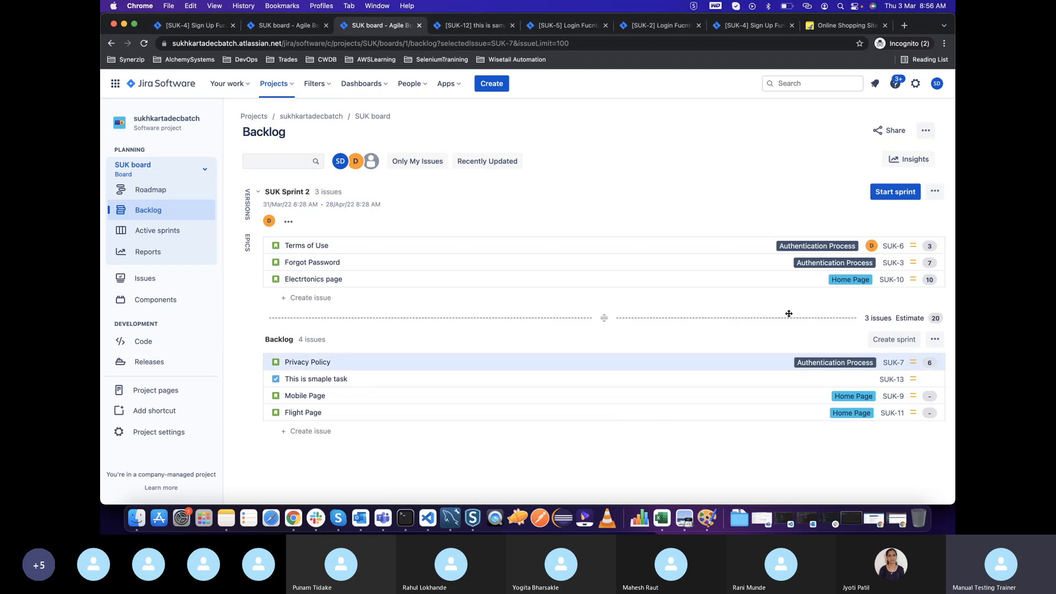
# Assign the Forgot Password story in SUK Sprint 2 to dev1
pyautogui.click(710, 267)
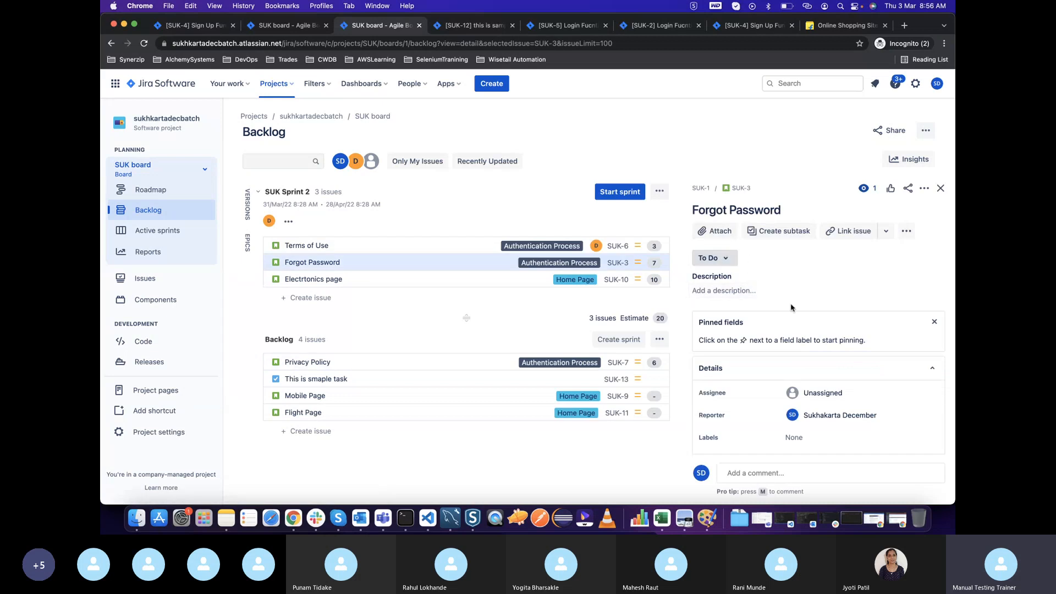
pyautogui.click(815, 393)
pyautogui.write('dev')
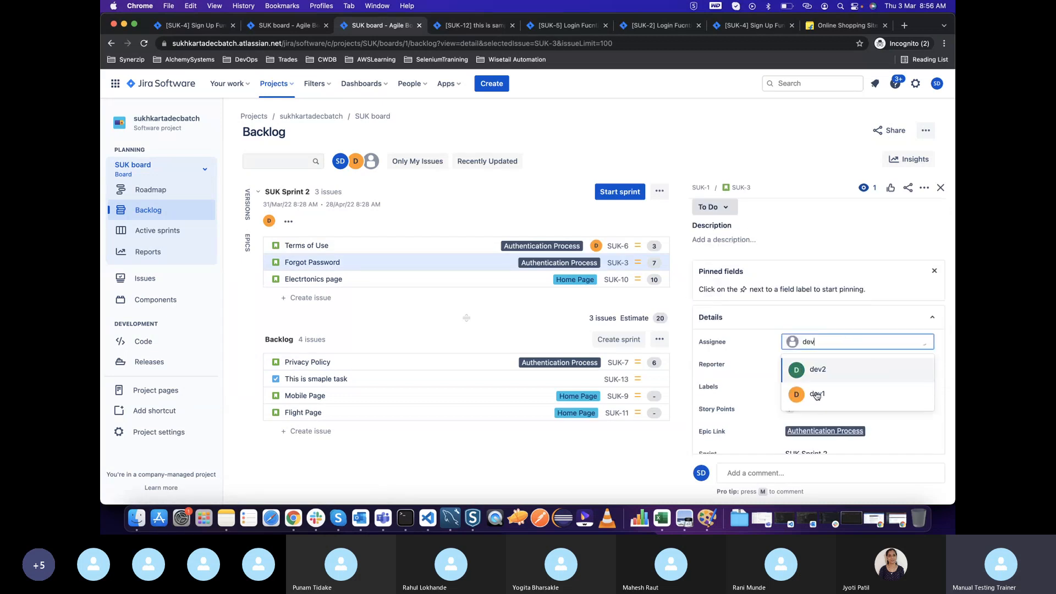
pyautogui.click(818, 395)
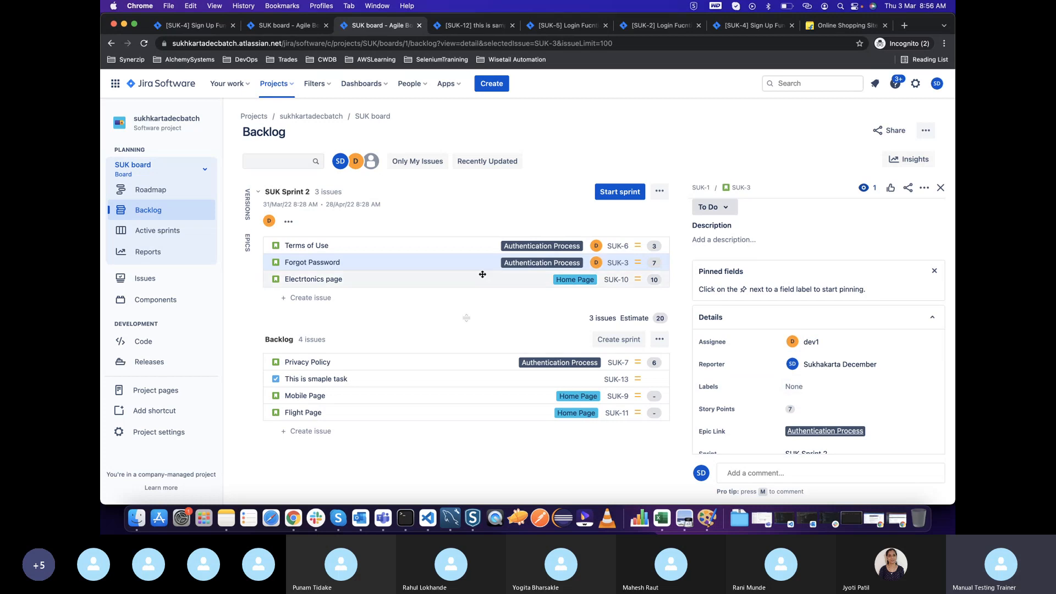
# Assign the Electrtonics page story to dev2 and close its details
pyautogui.click(462, 282)
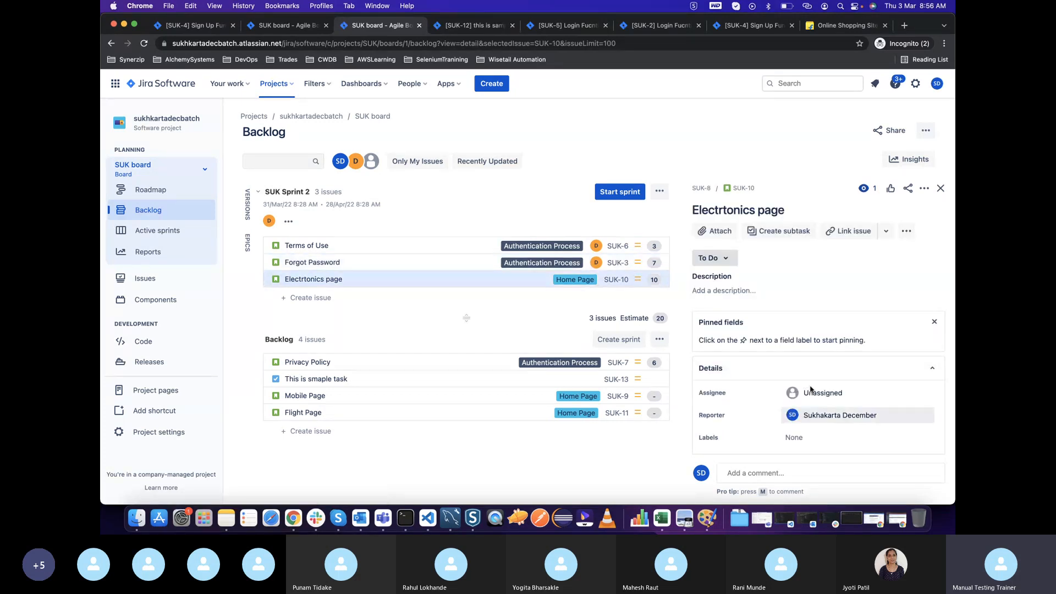
pyautogui.click(828, 394)
pyautogui.write('dev')
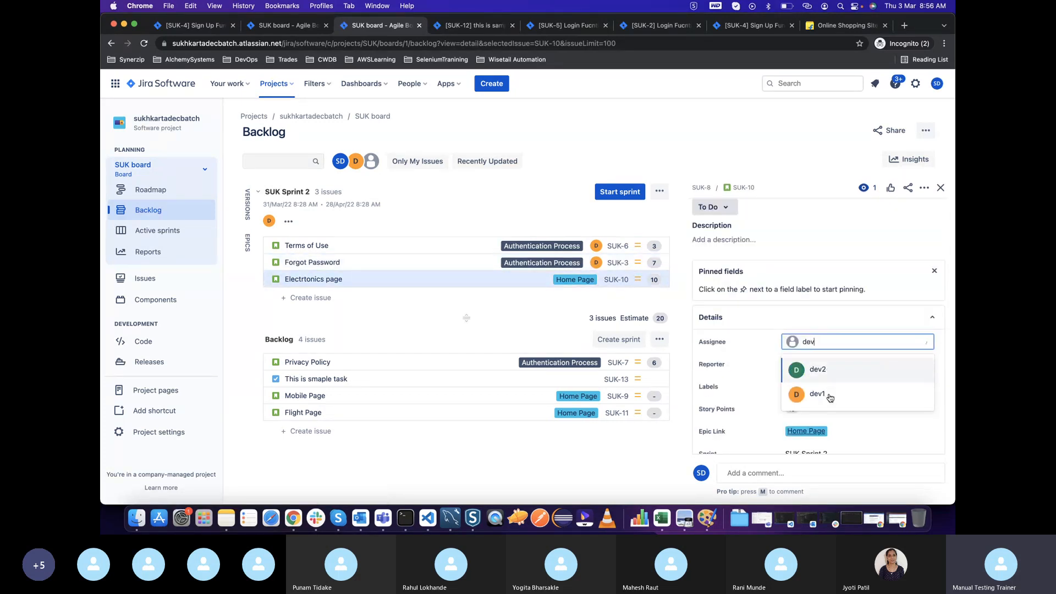
pyautogui.click(813, 376)
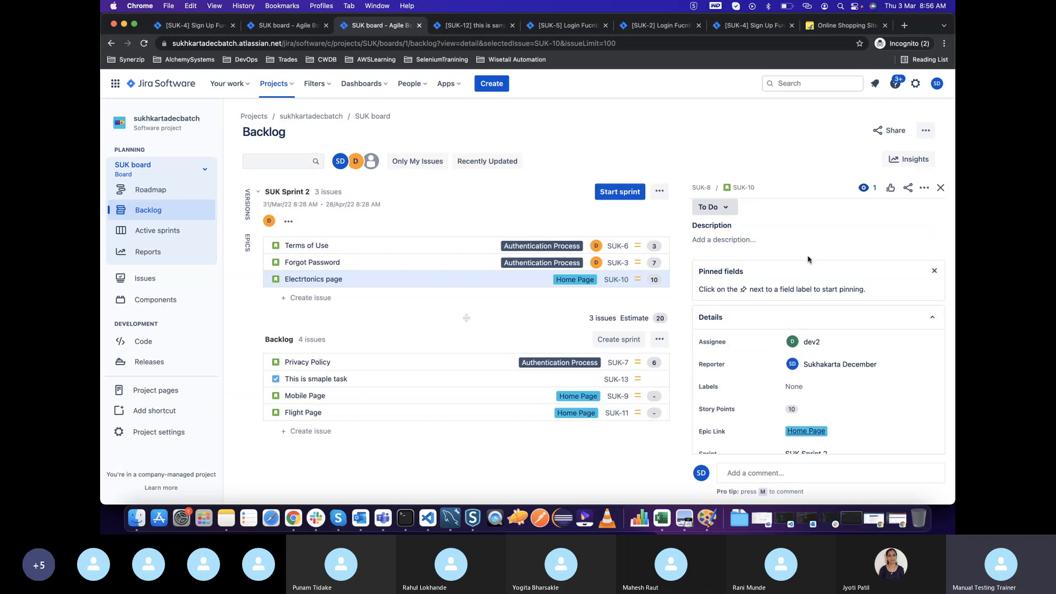
pyautogui.click(940, 188)
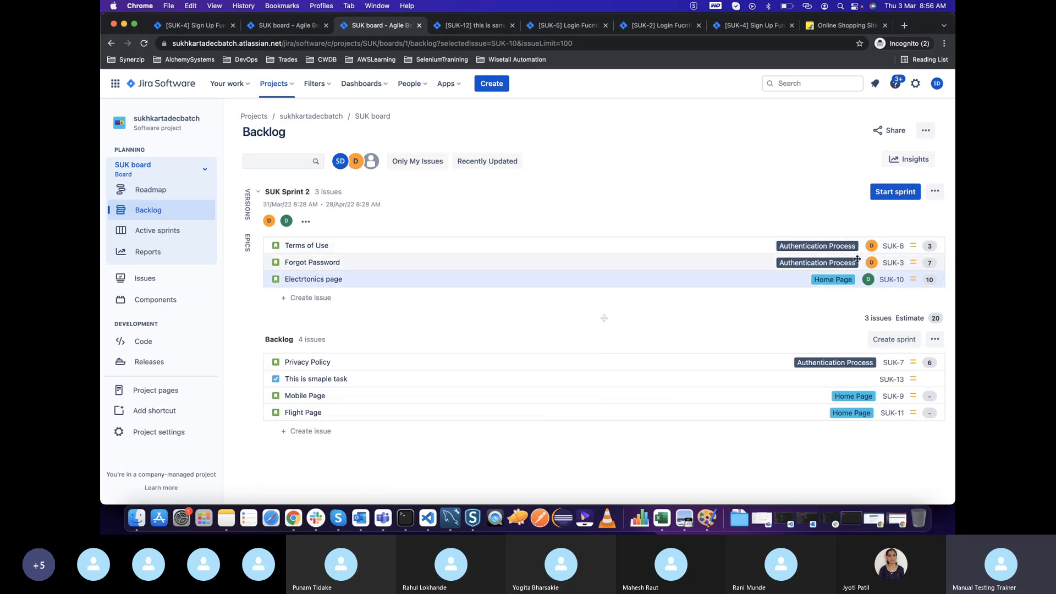
# Start SUK Sprint 2 with a duration of 4 weeks
pyautogui.click(895, 192)
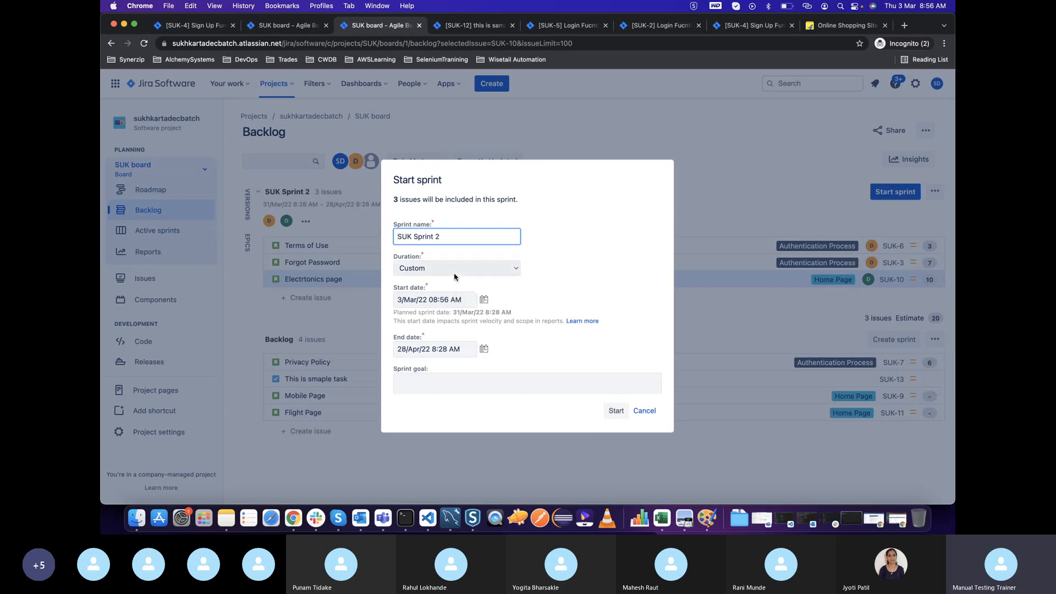
pyautogui.click(454, 268)
pyautogui.click(438, 256)
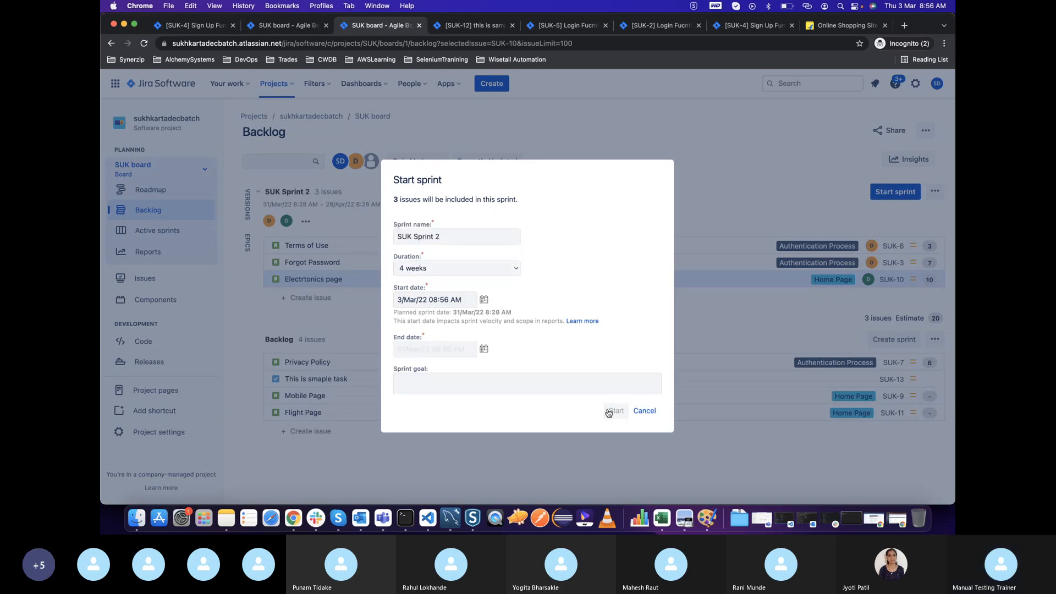
pyautogui.click(613, 411)
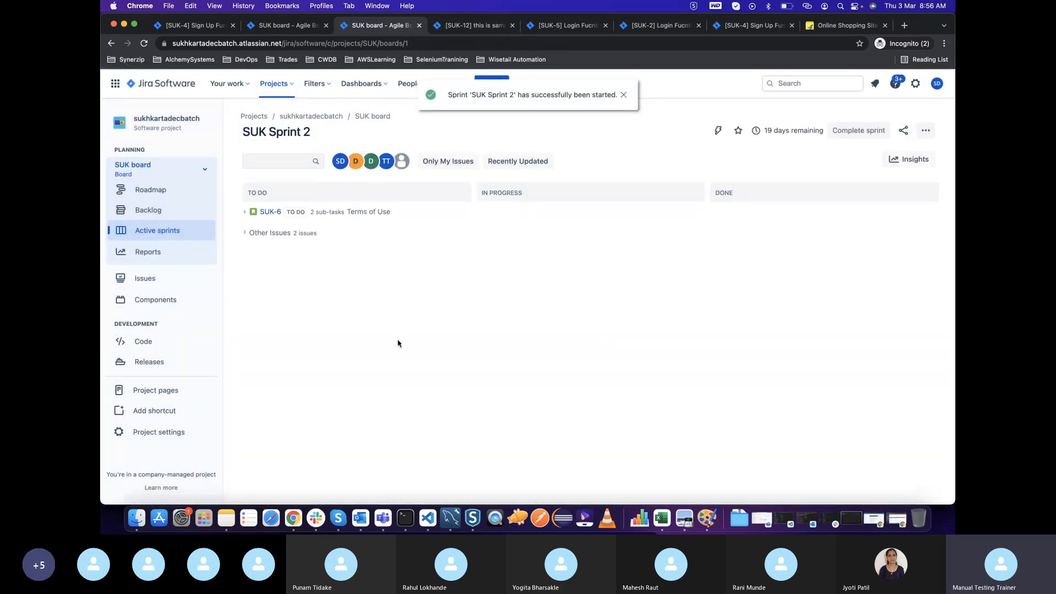
# Expand the Terms of Use and Other Issues groups on the sprint board and review the Forgot Password story's details
pyautogui.click(245, 213)
pyautogui.click(245, 275)
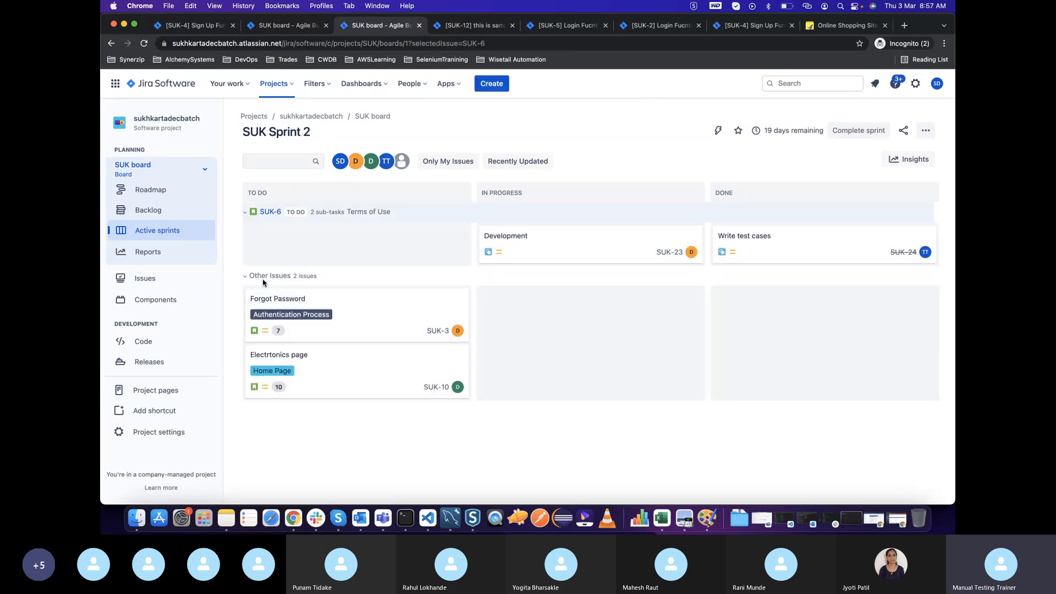
pyautogui.click(371, 322)
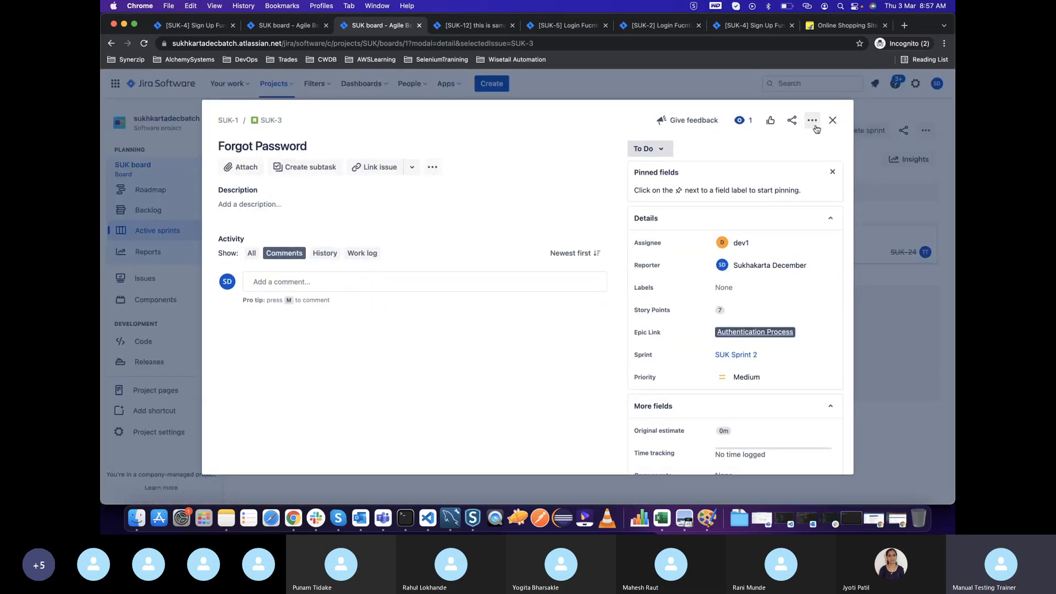
pyautogui.click(832, 120)
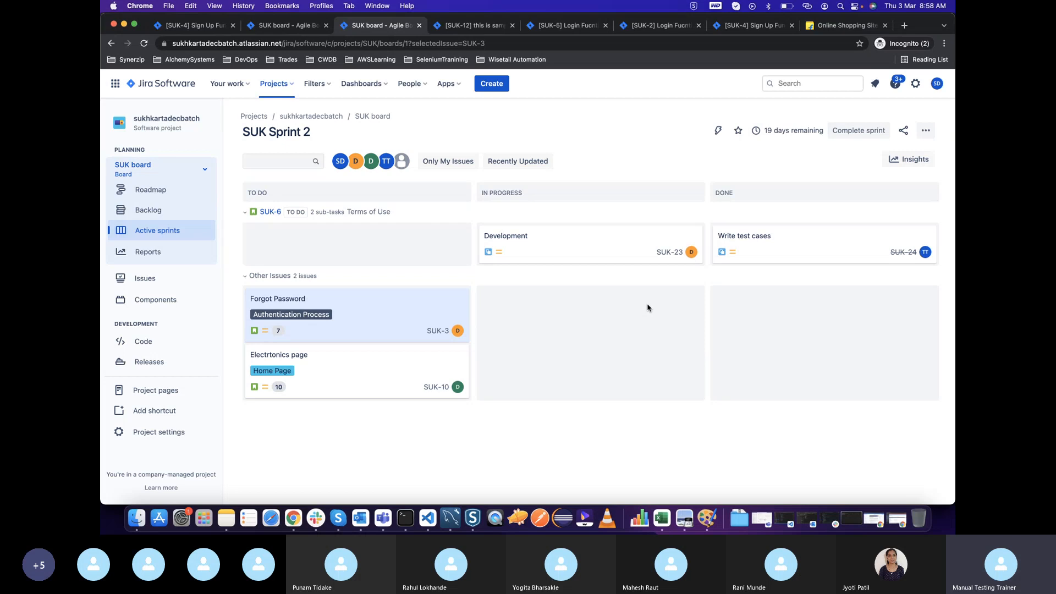
# Compare the backlog with the SUK Sprint 2 board and add a "manual testing" subtask to the Terms of Use story
pyautogui.click(150, 212)
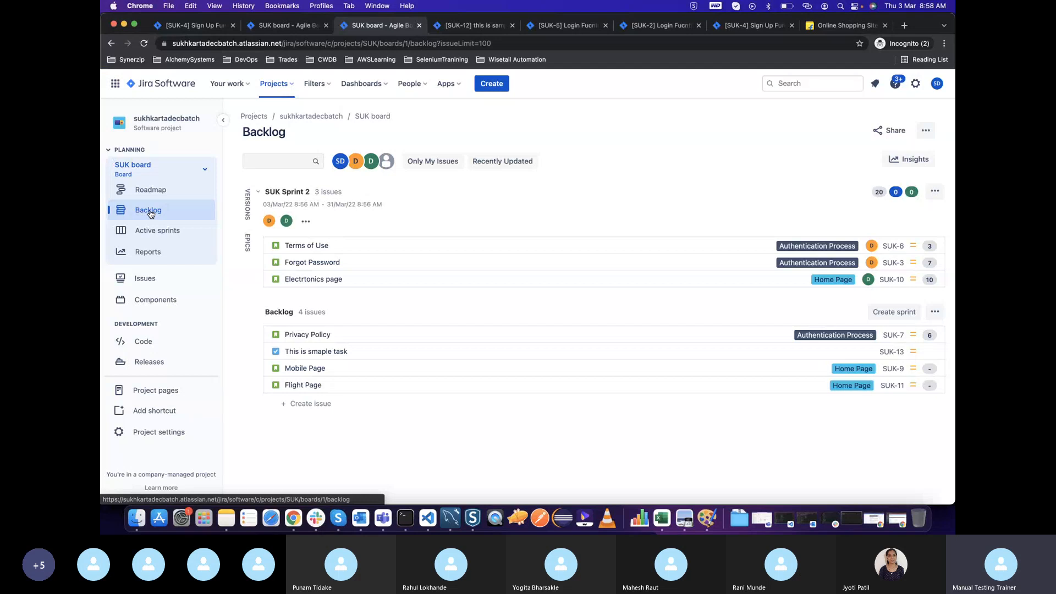
pyautogui.click(148, 230)
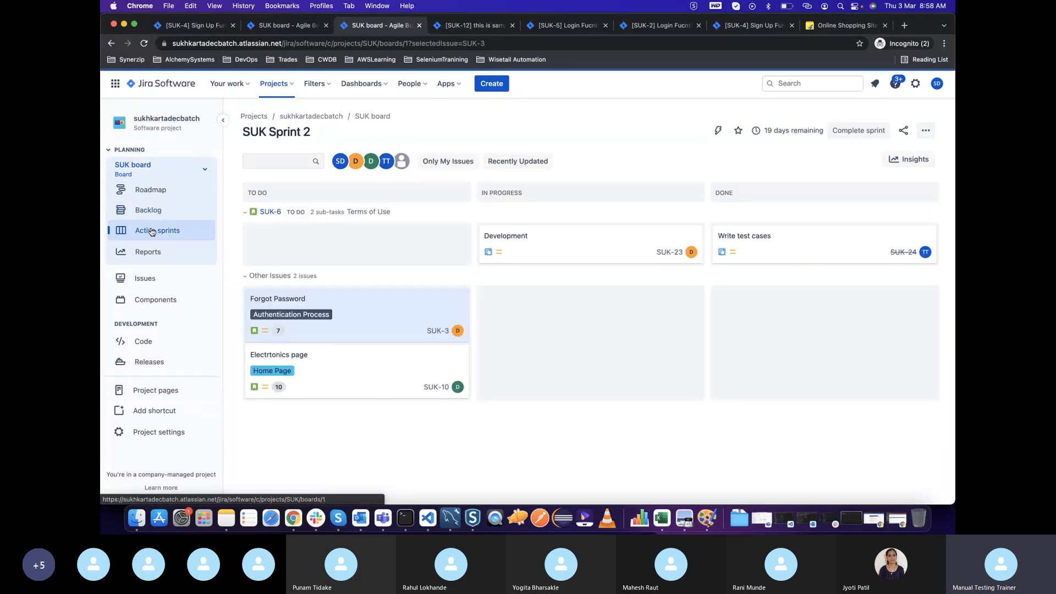
pyautogui.click(145, 213)
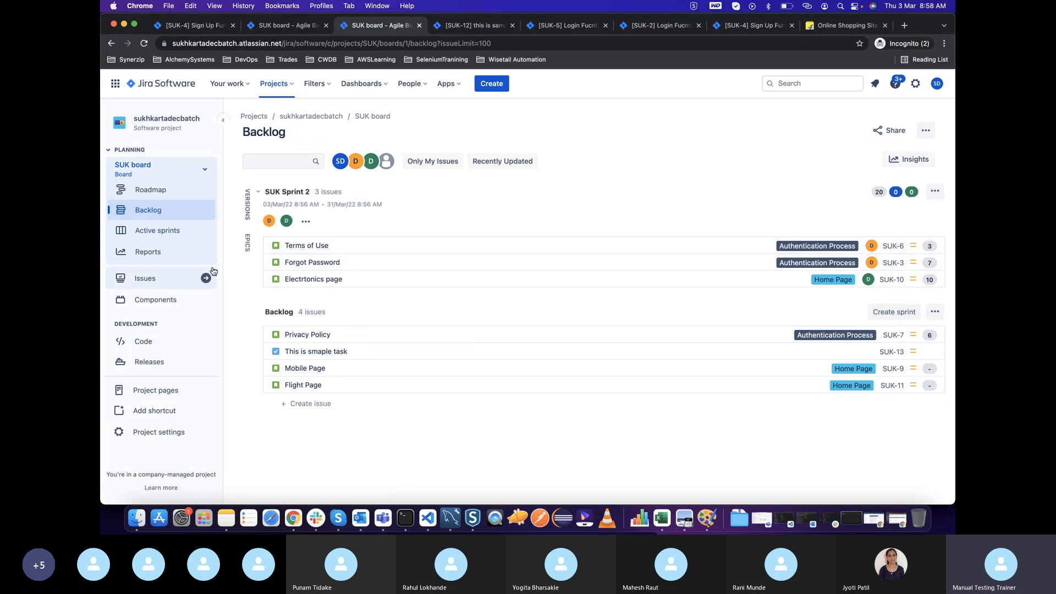
pyautogui.click(175, 234)
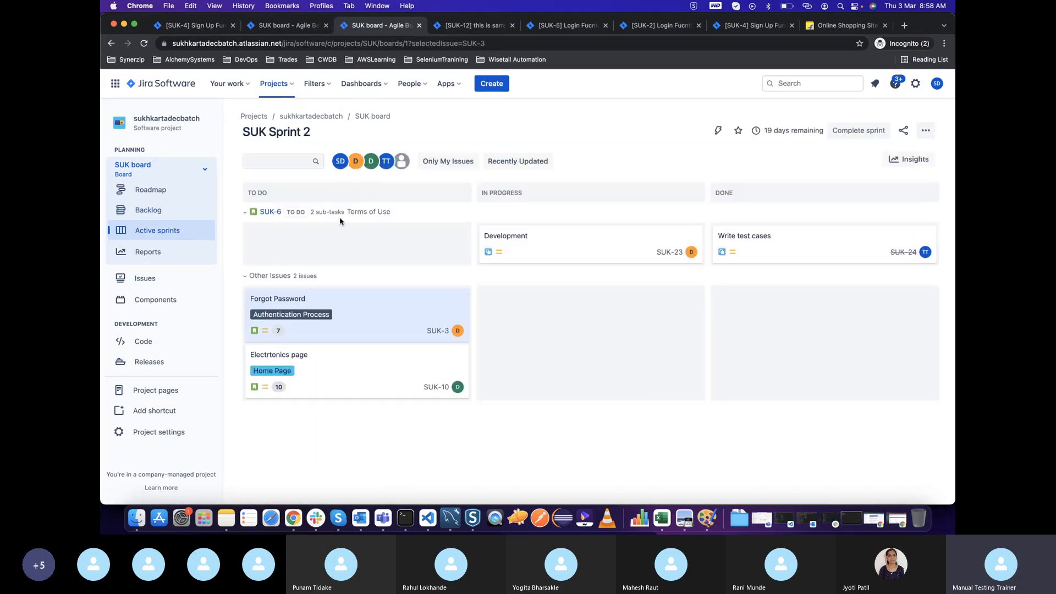
pyautogui.click(270, 212)
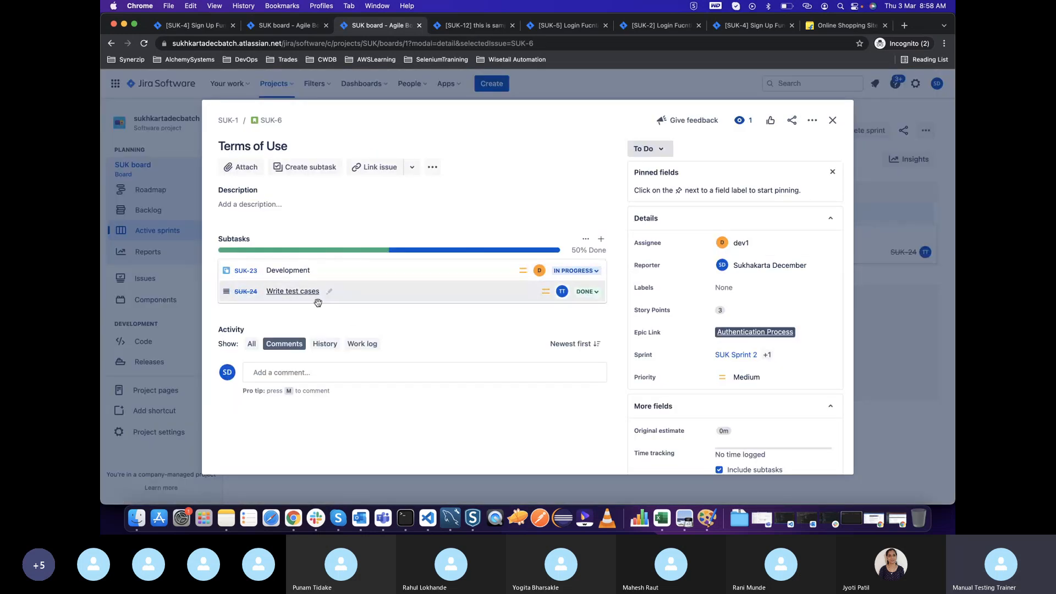
pyautogui.click(601, 239)
pyautogui.write('manual testing')
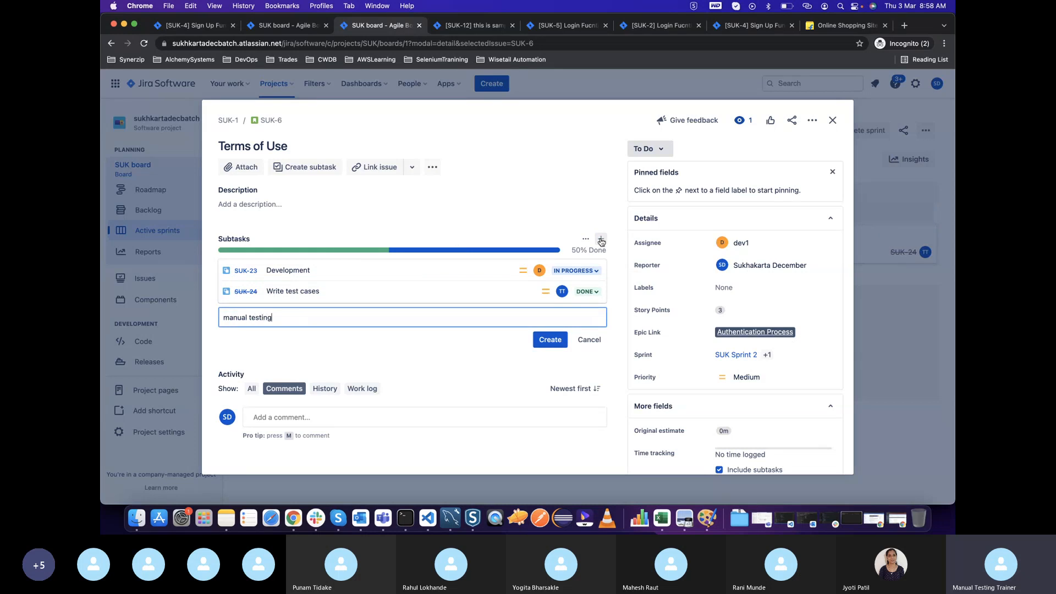
pyautogui.click(550, 339)
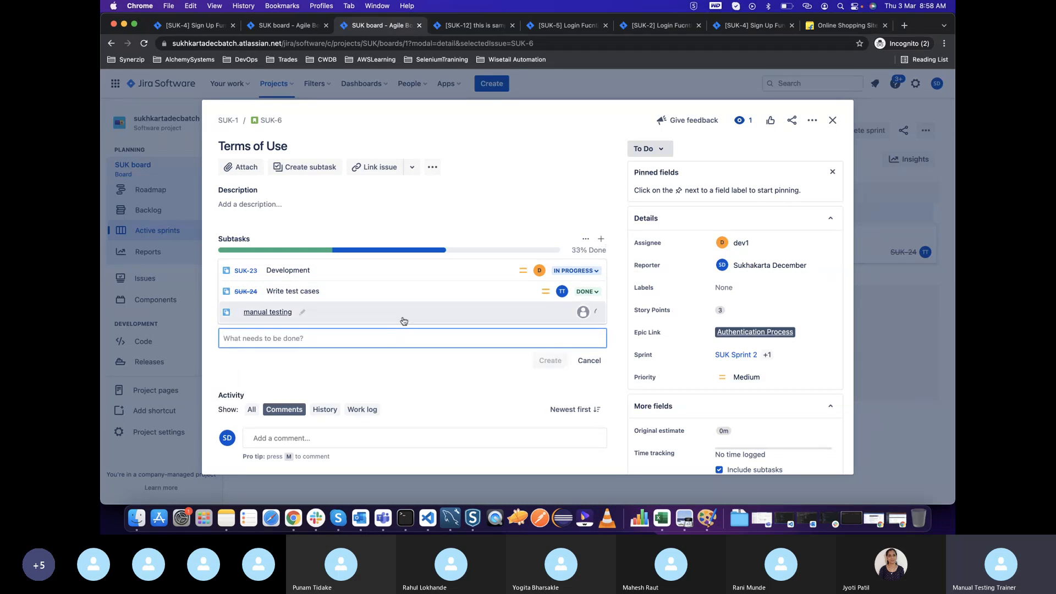
# Assign the manual testing subtask to the tester account, set its status to In Progress and close its details
pyautogui.click(483, 310)
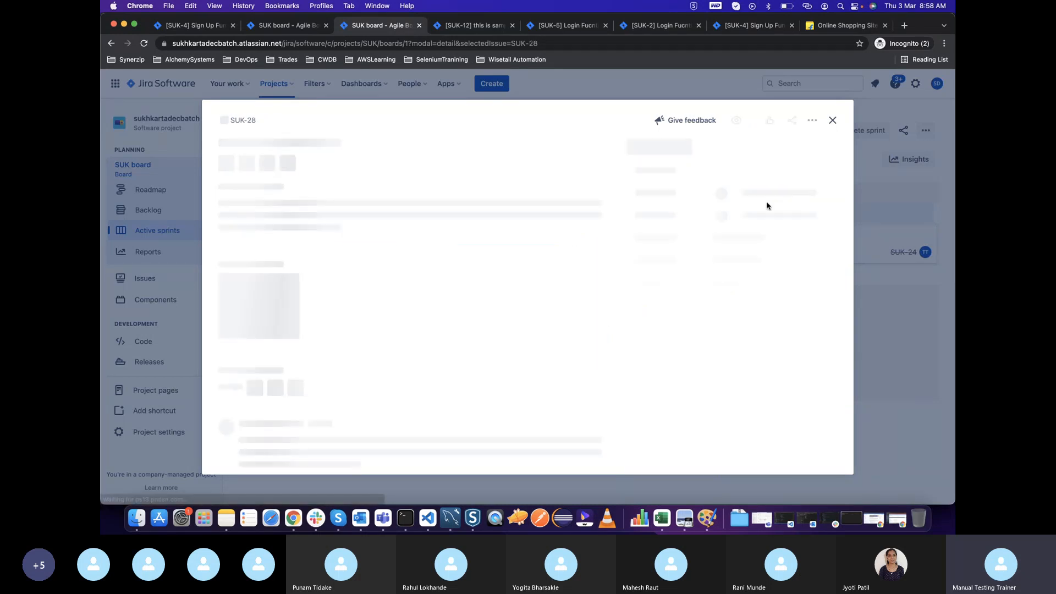
pyautogui.click(751, 242)
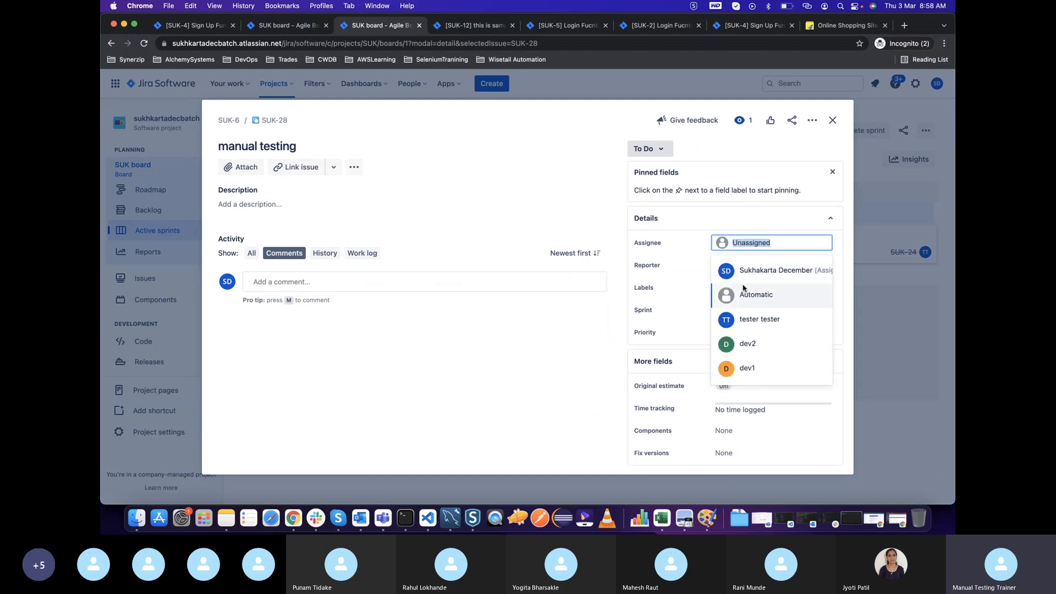
pyautogui.click(721, 318)
pyautogui.click(648, 149)
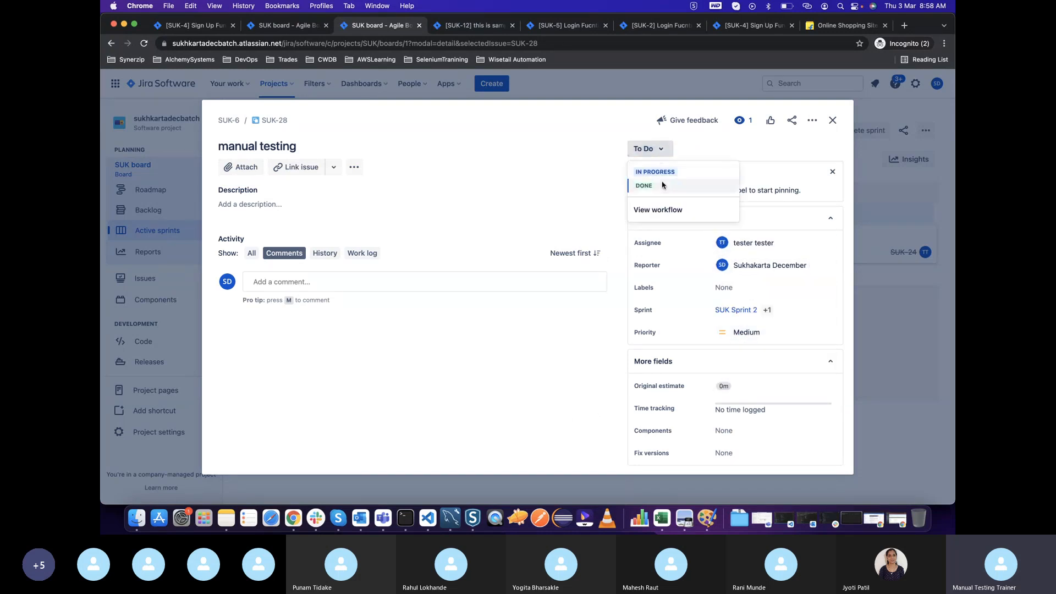
pyautogui.click(661, 171)
pyautogui.click(833, 121)
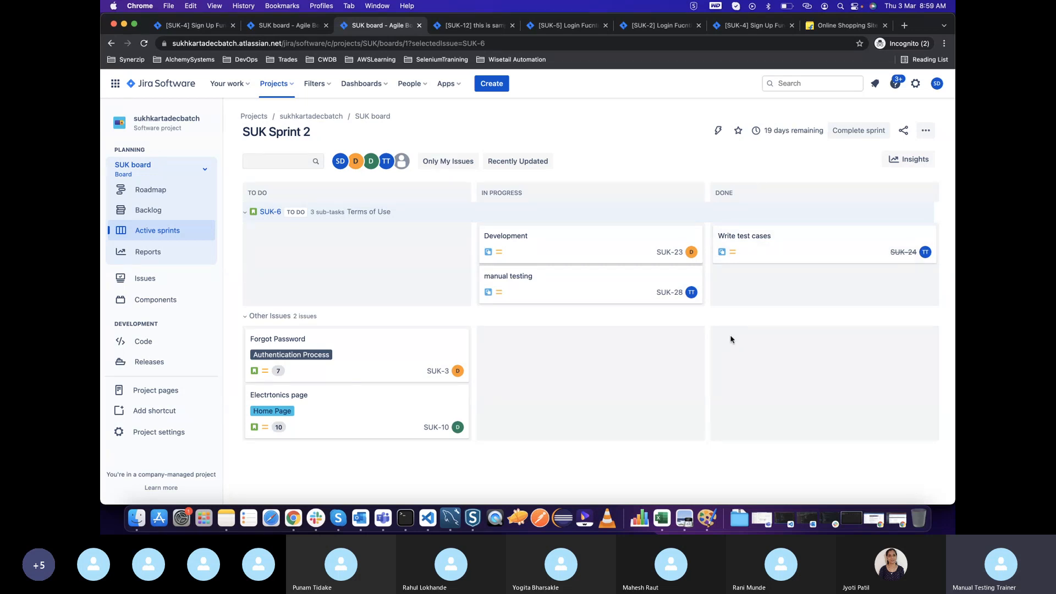
# Switch from the Skype call back to the Jira sprint board and review the Terms of Use story's subtasks and details
pyautogui.click(933, 496)
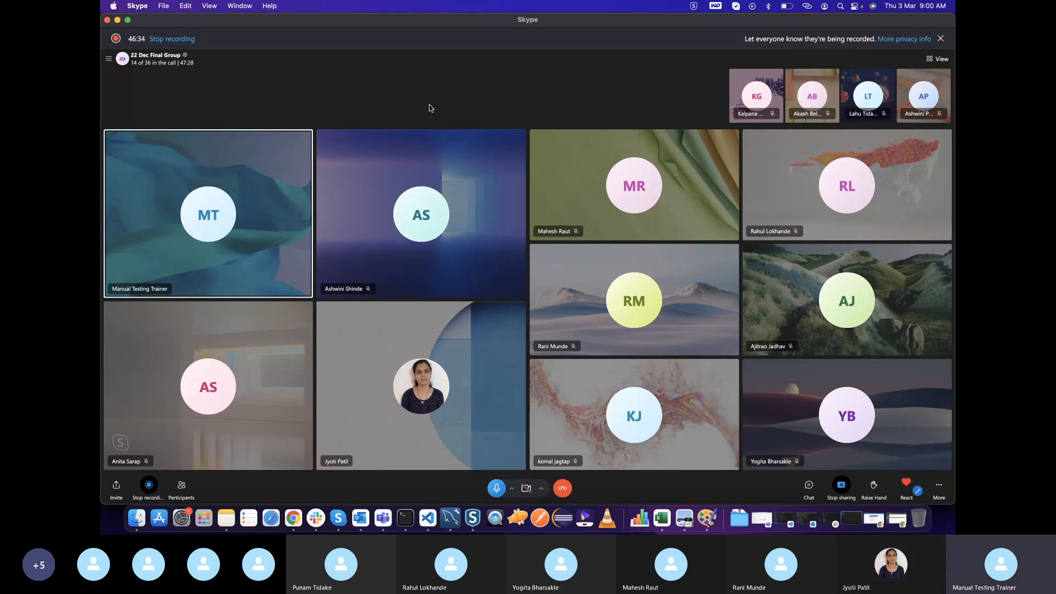
pyautogui.hotkey('ctrl', 'Up')
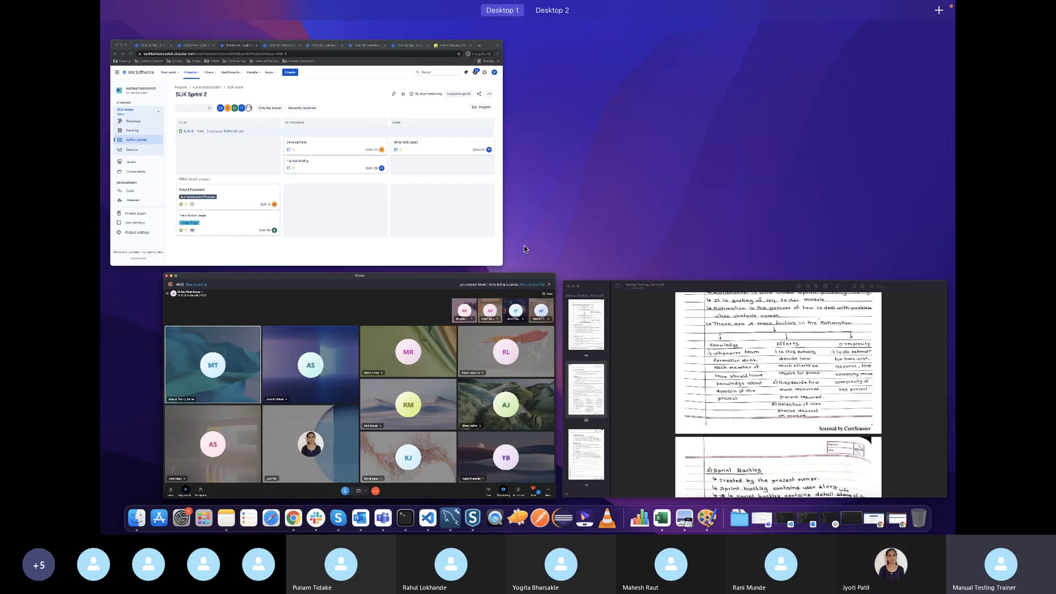
pyautogui.click(426, 263)
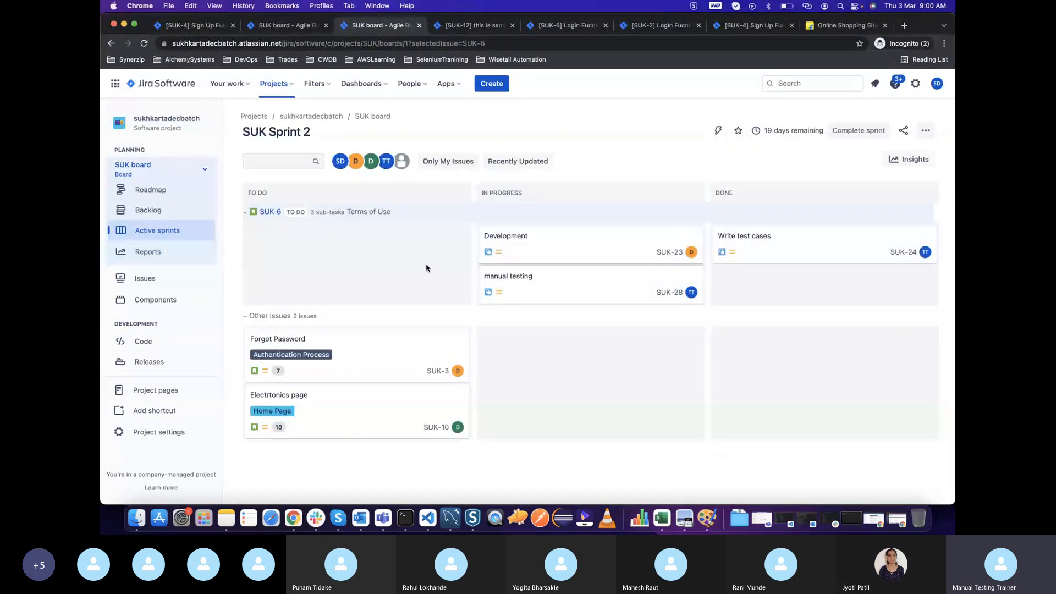
pyautogui.press('super+Tab')
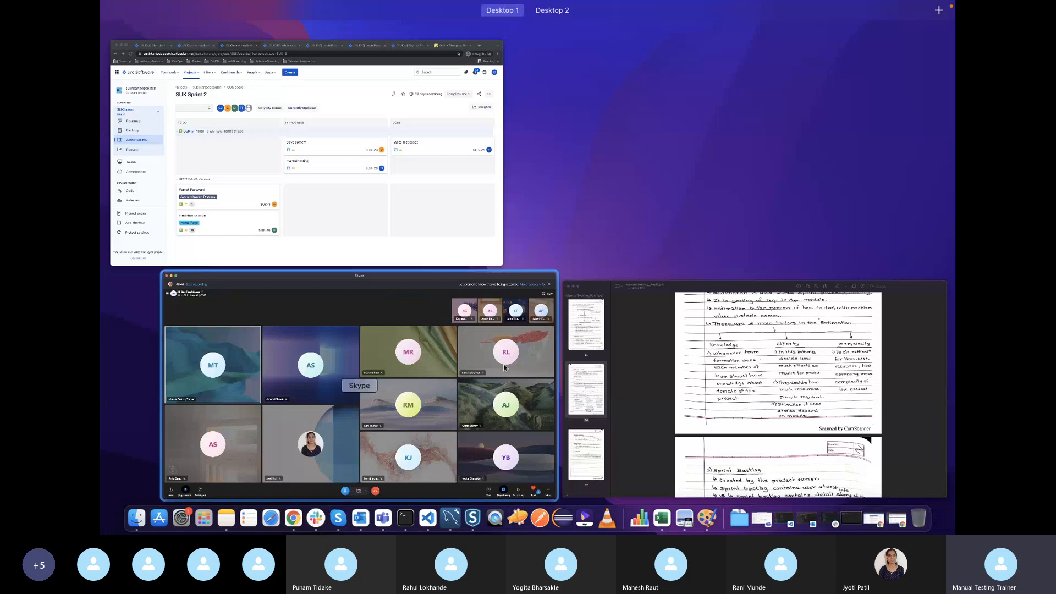
pyautogui.click(354, 236)
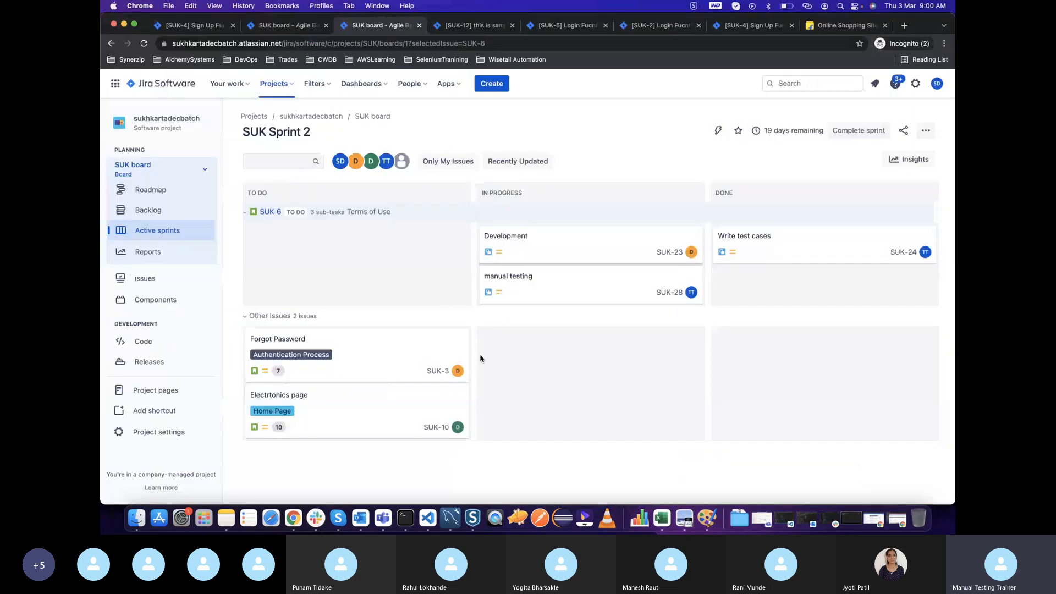
pyautogui.click(262, 210)
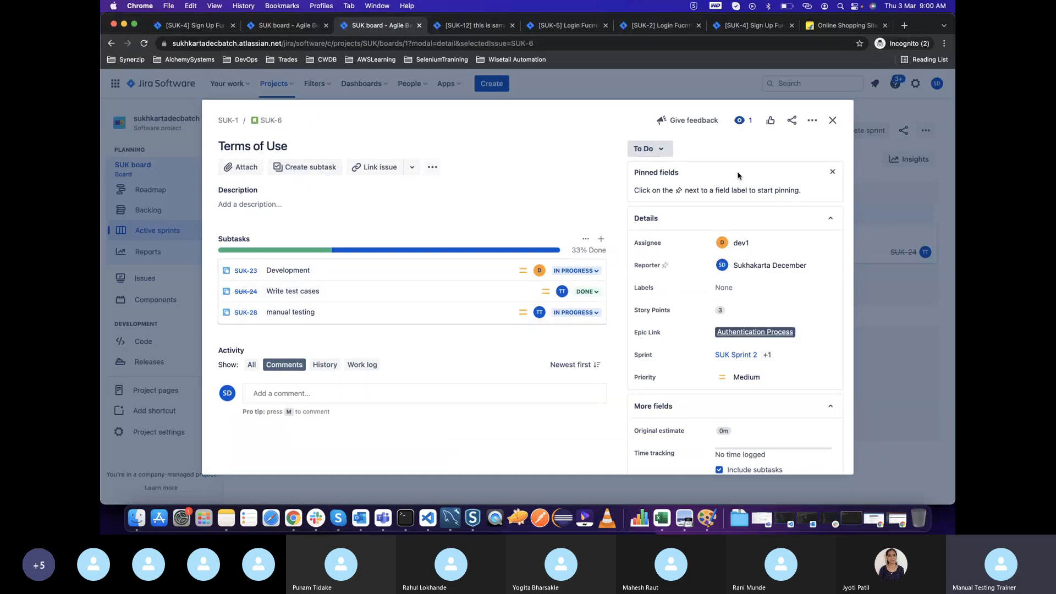
pyautogui.click(832, 120)
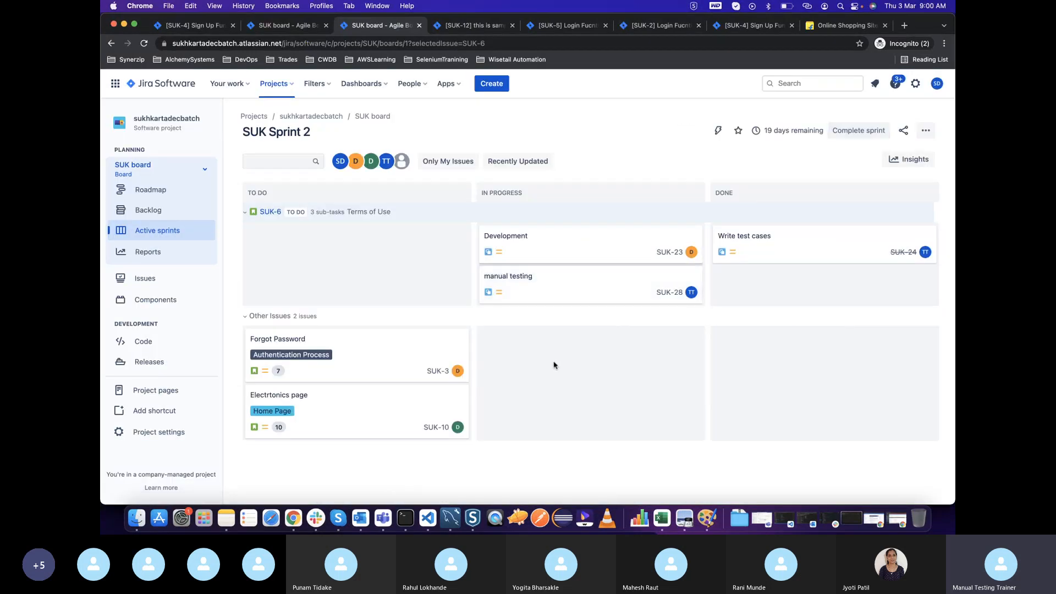
pyautogui.press('super+Tab')
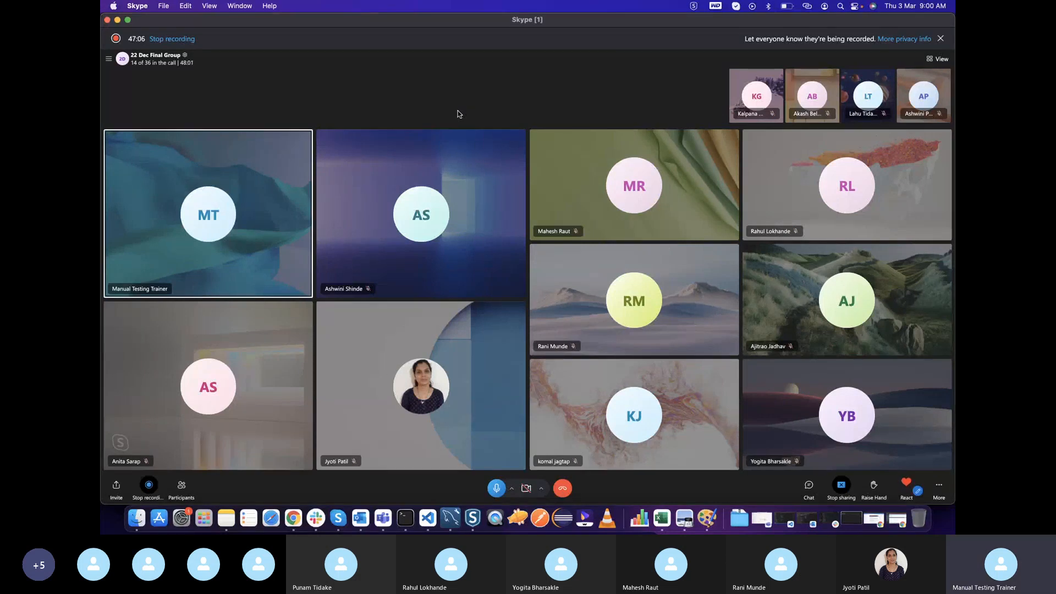
pyautogui.press('super+Tab')
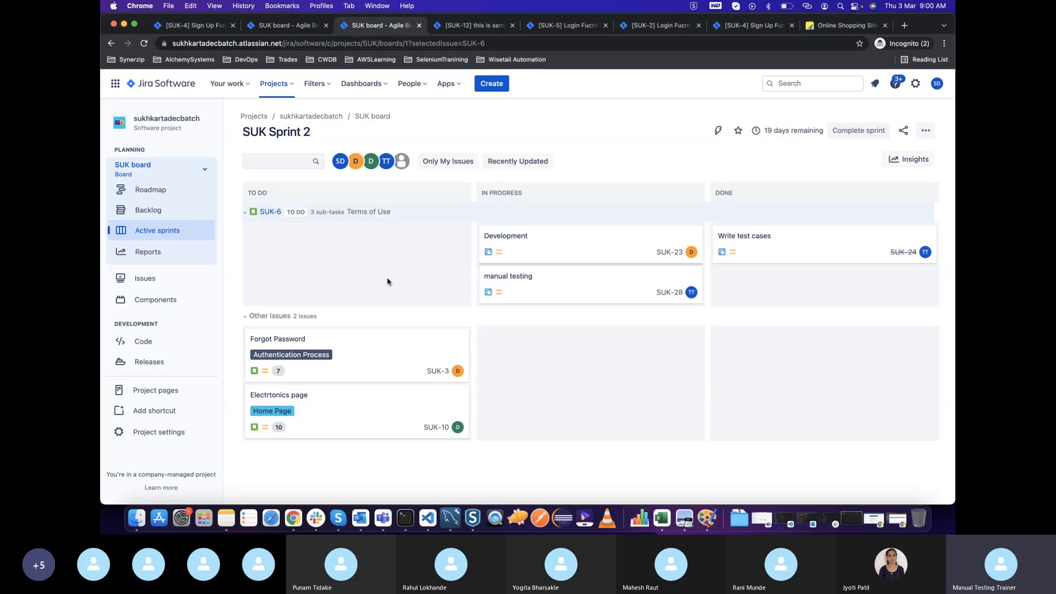
pyautogui.press('super+Tab')
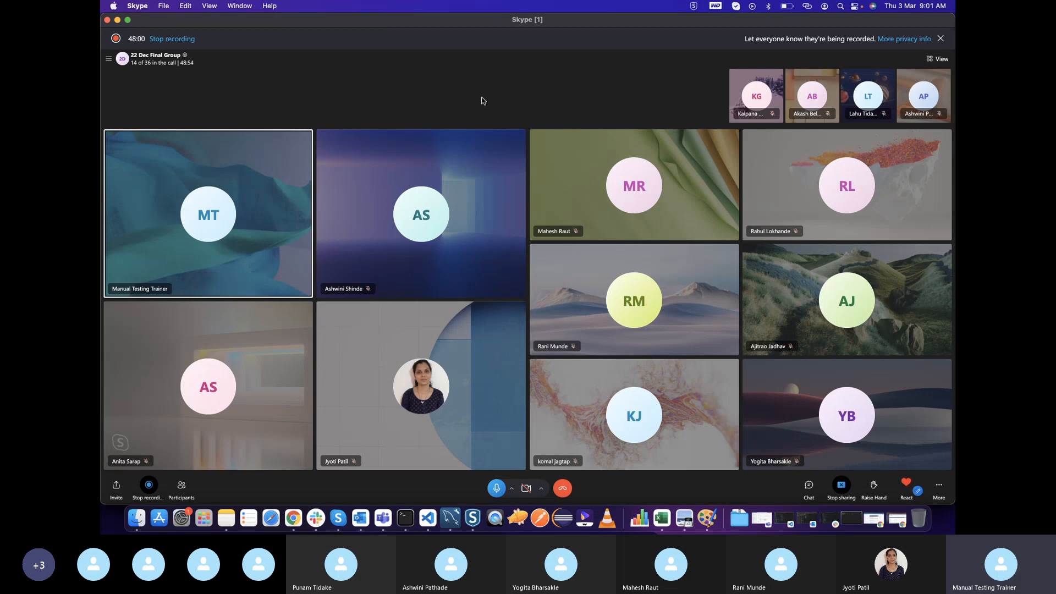
pyautogui.press('super+Tab')
pyautogui.press('super+Tab')
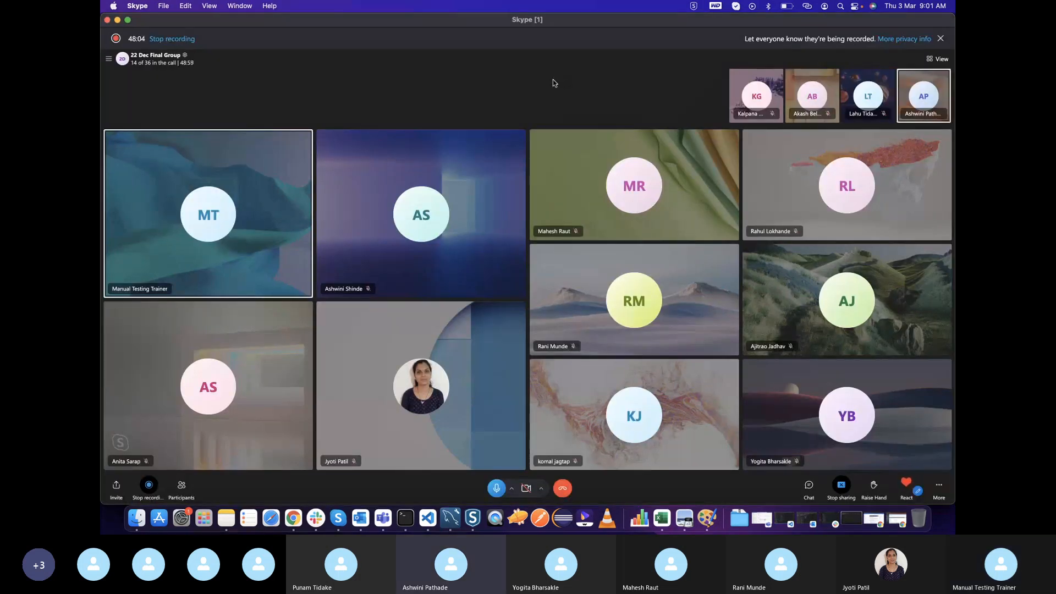
pyautogui.press('super+Tab')
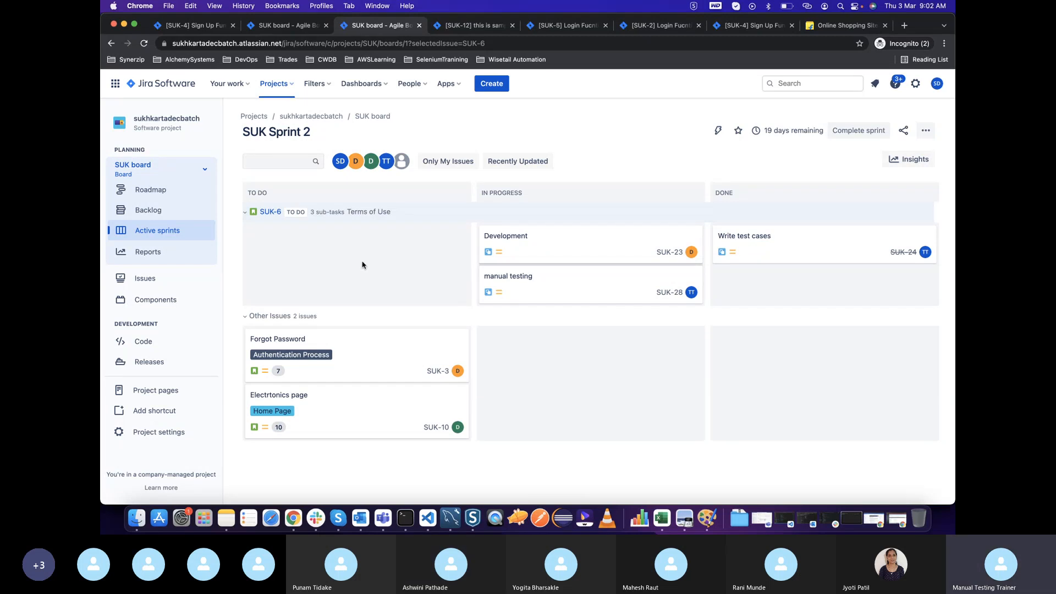
pyautogui.press('super+Tab')
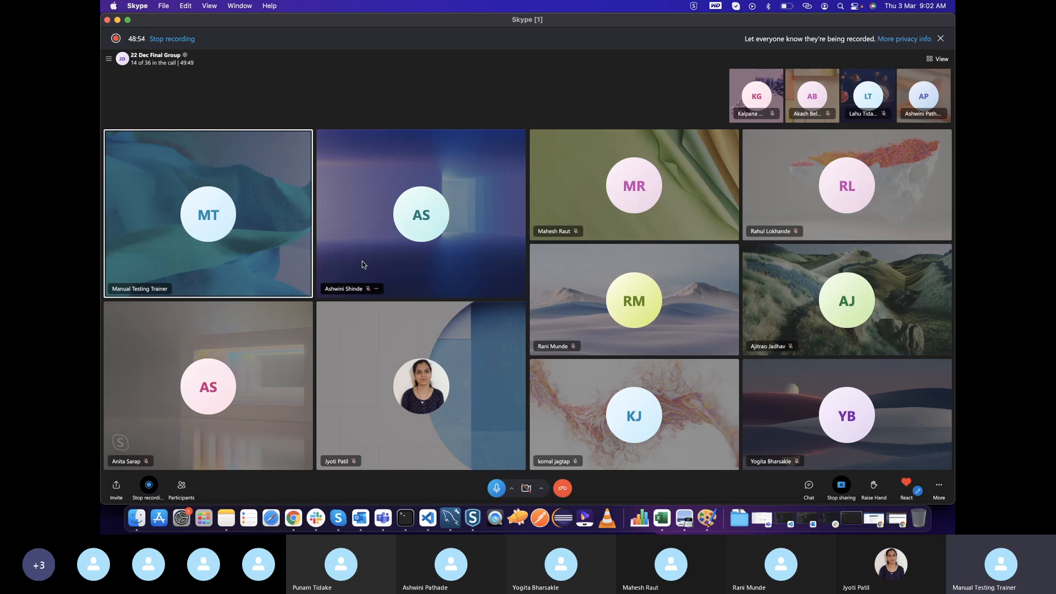
pyautogui.press('super+Tab')
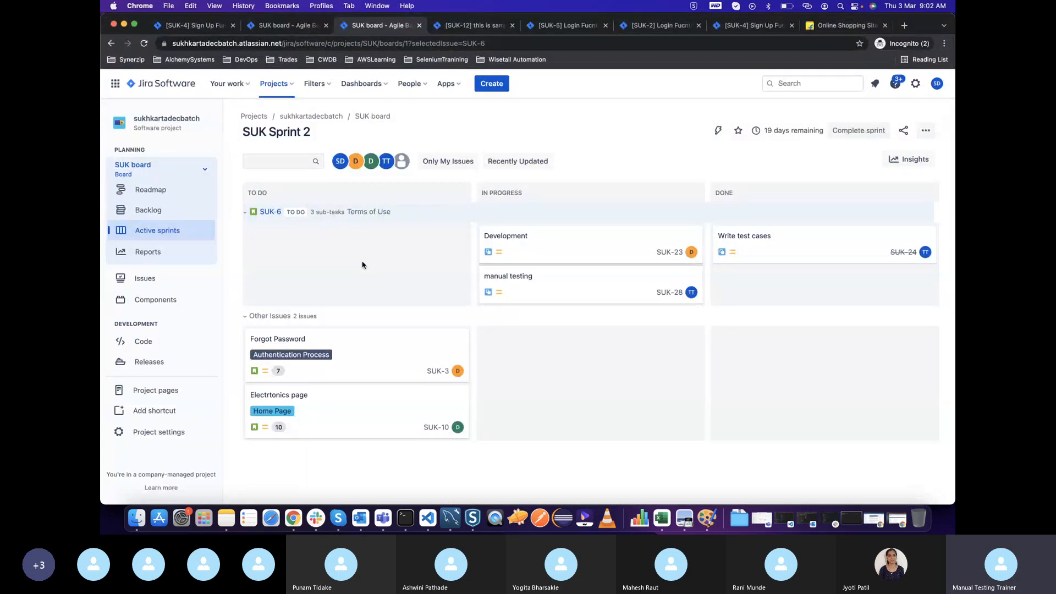
pyautogui.press('super+Tab')
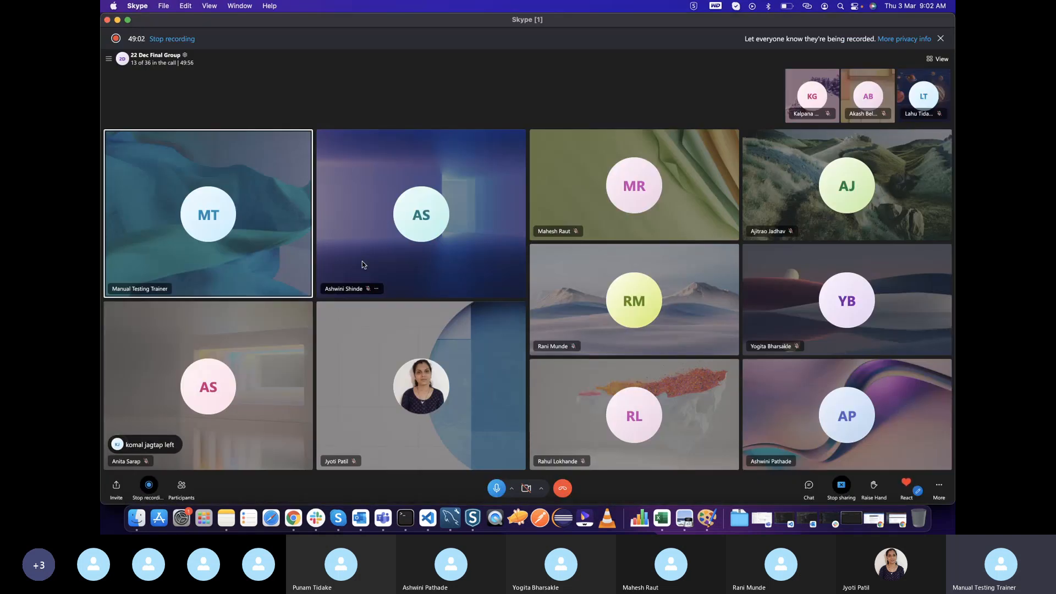
pyautogui.press('super+Tab')
pyautogui.press('super+Tab')
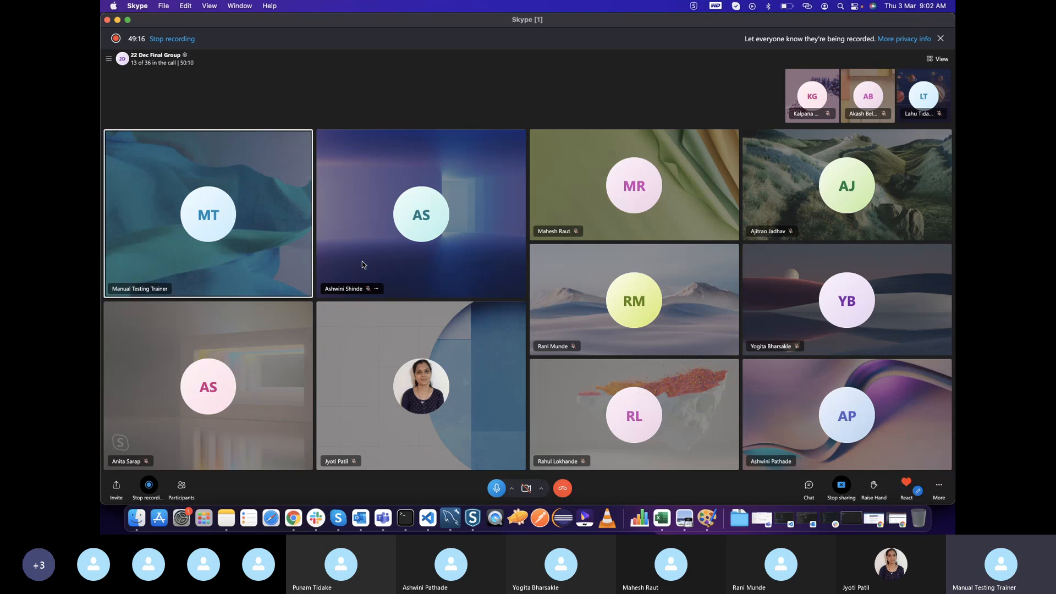
pyautogui.press('super+Tab')
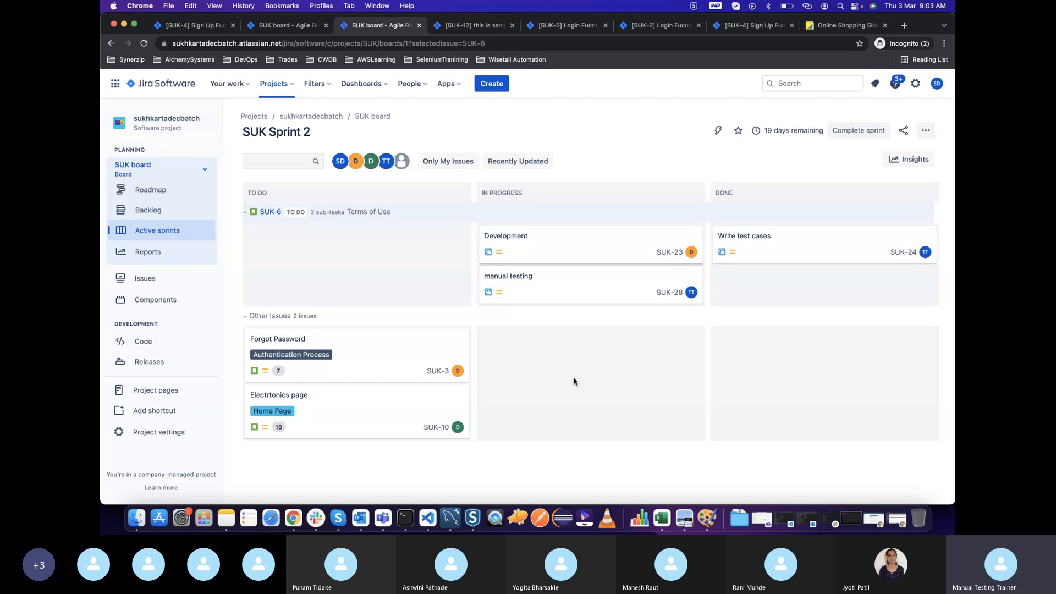
pyautogui.press('super+Tab')
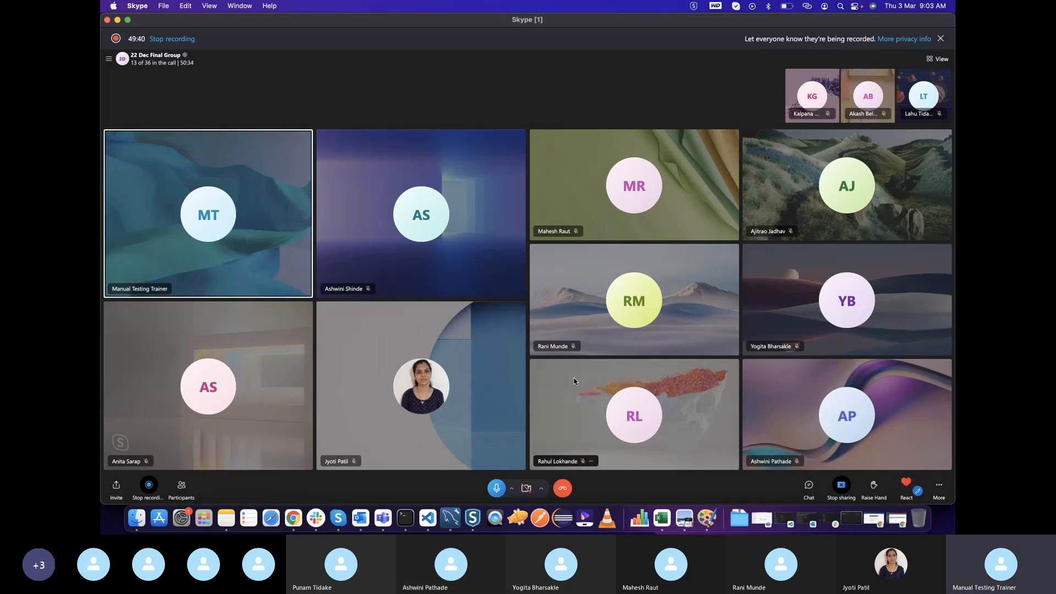
pyautogui.press('super+Tab')
pyautogui.press('super+Tab')
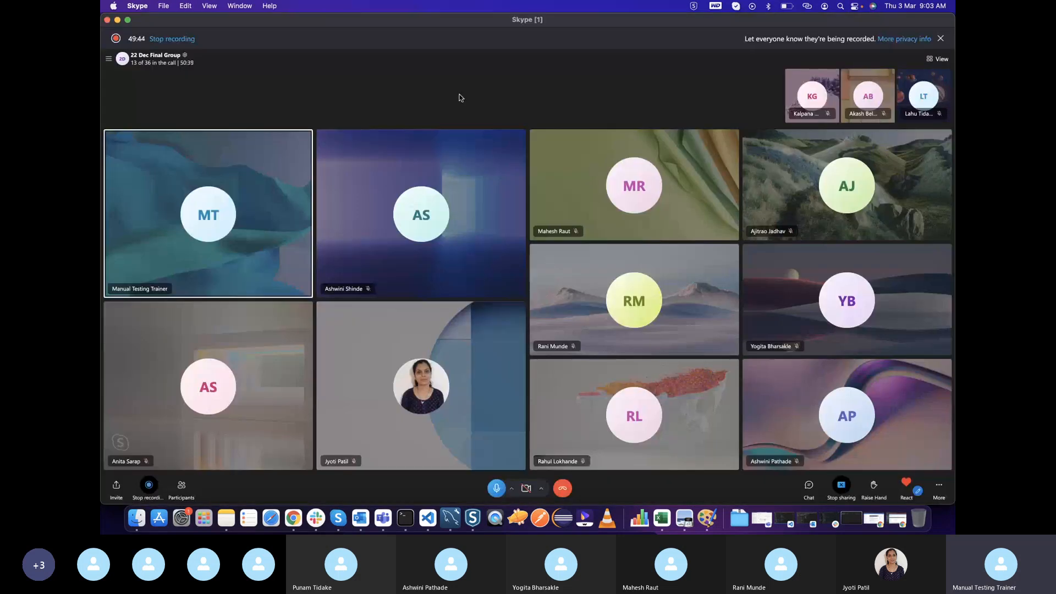
pyautogui.press('super+Tab')
pyautogui.press('super+Tab')
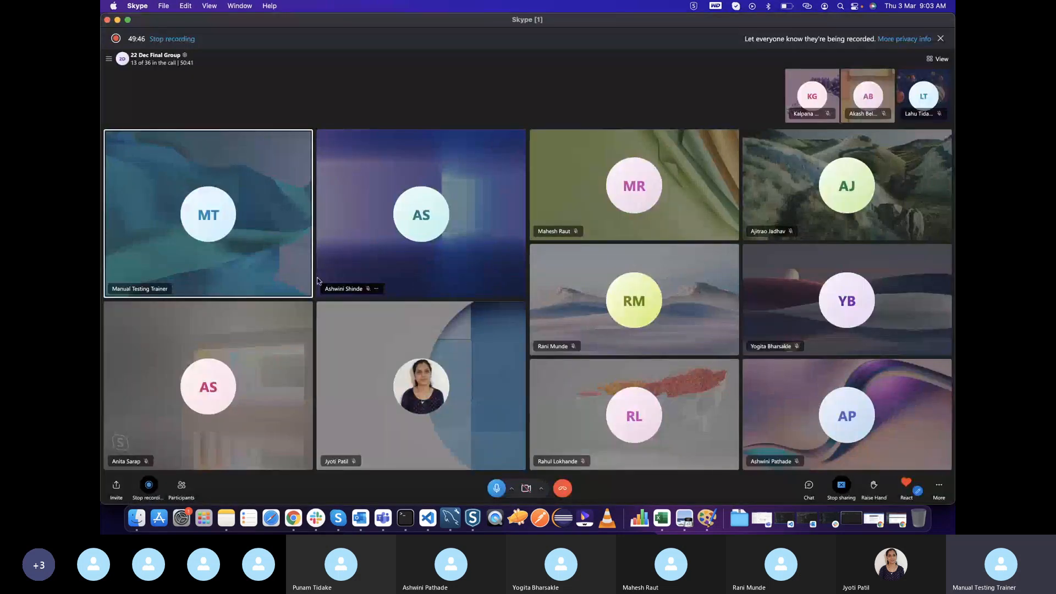